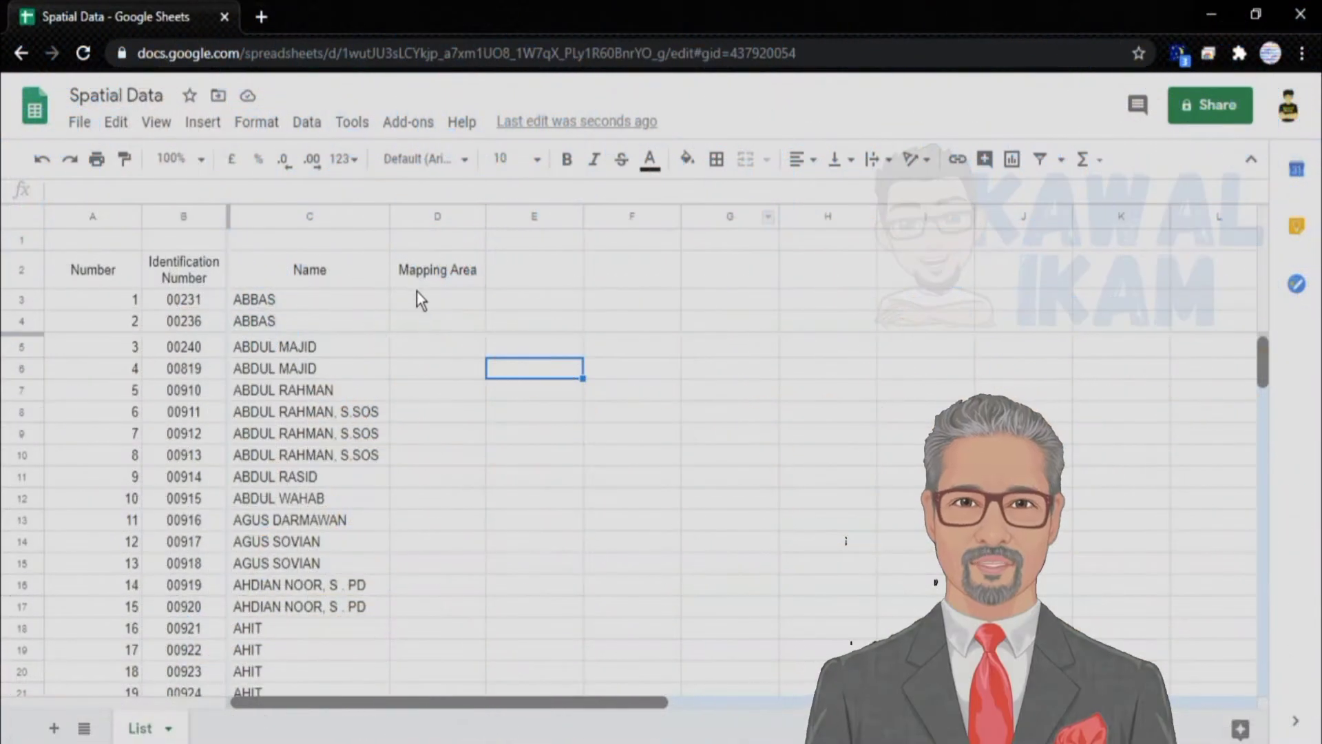
Step: Examine the Number, Identification Number, Name and Mapping Area columns of the Spatial Data list
left_click(416, 288)
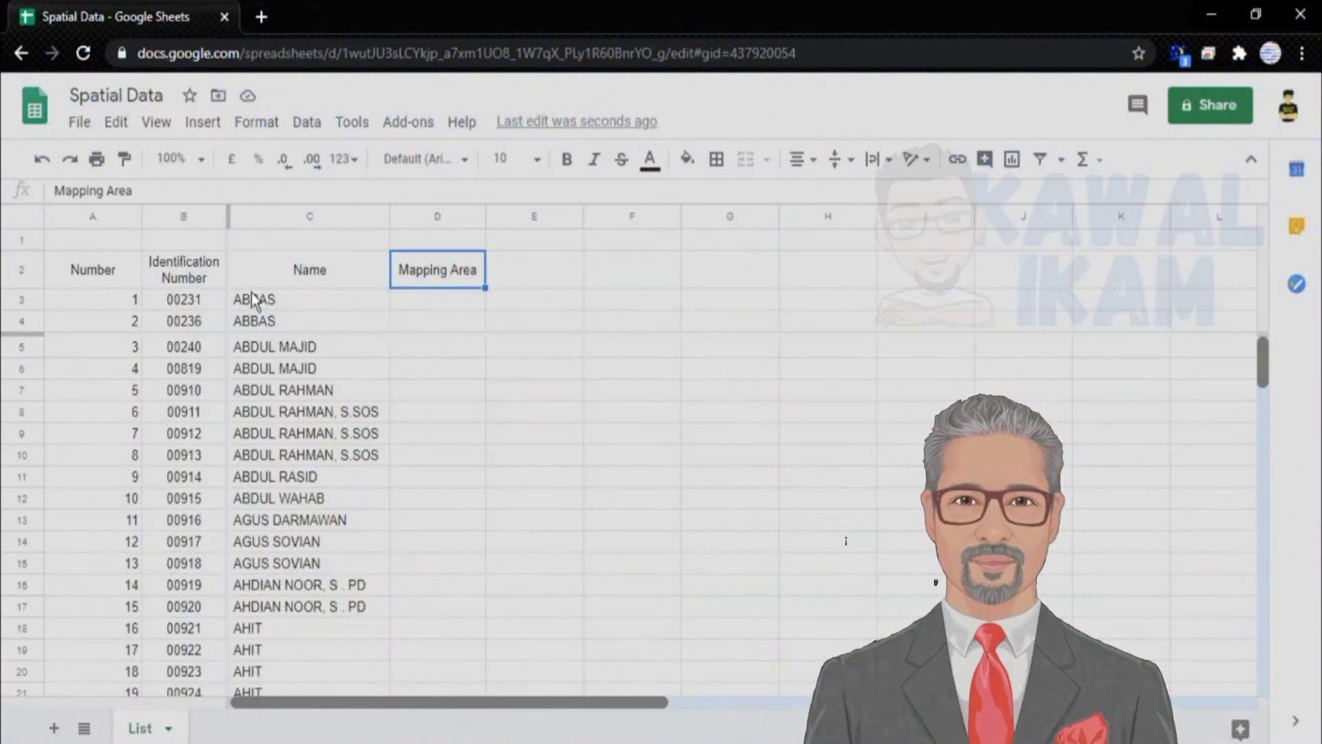
left_click_drag(82, 238, 460, 619)
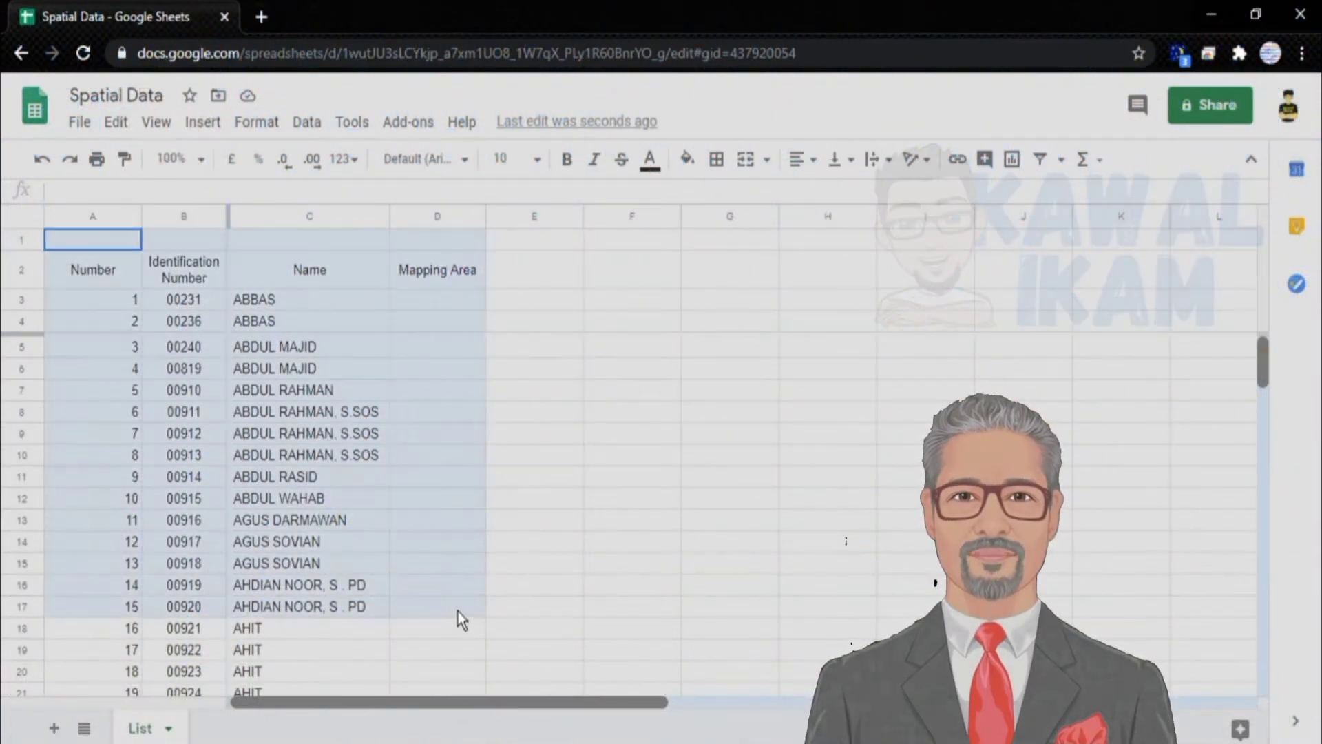
scroll(431, 505, "down", 15)
left_click(127, 279)
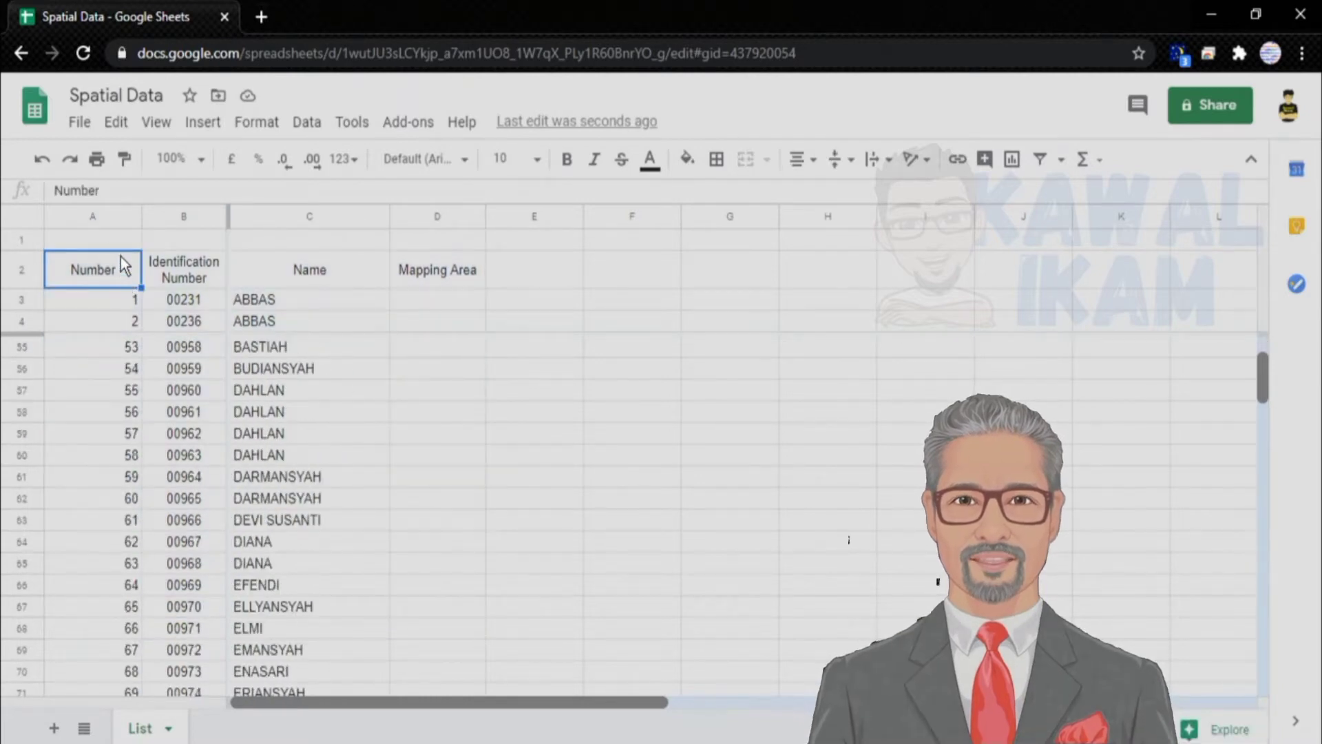
left_click(215, 277)
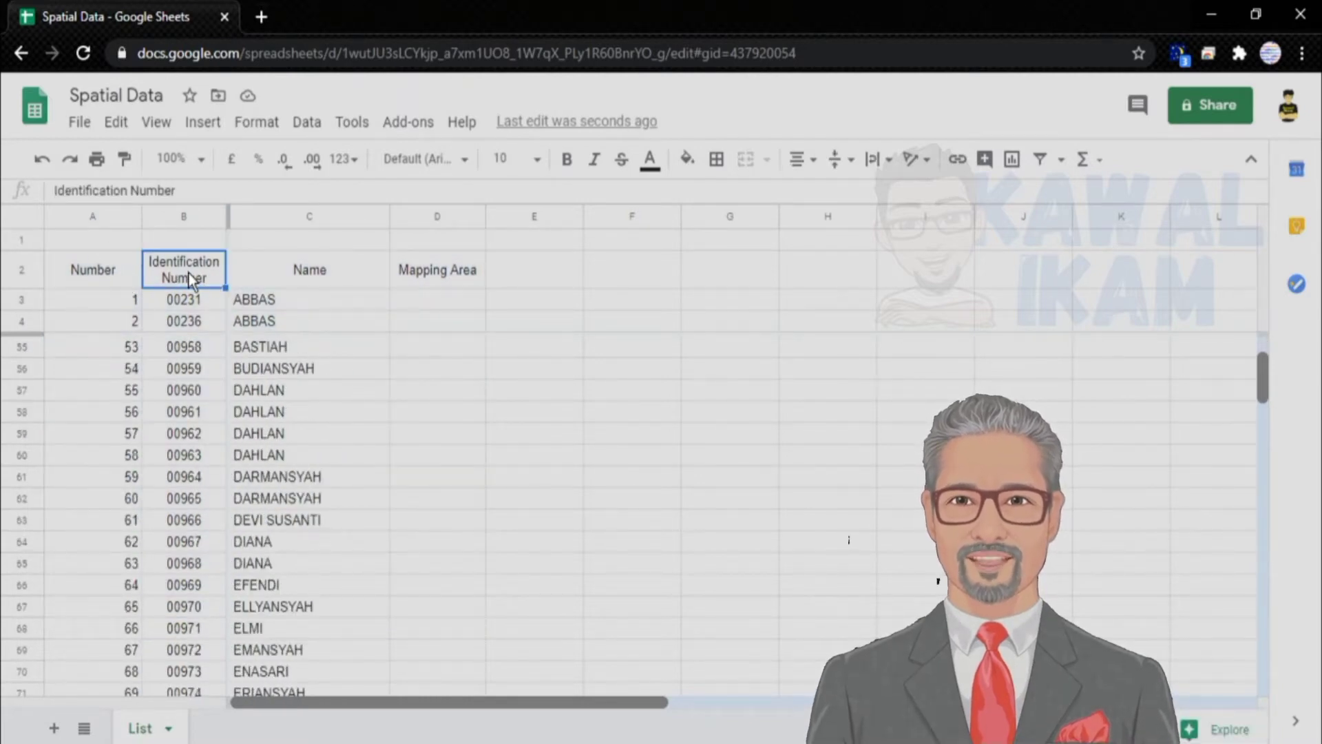
left_click(318, 282)
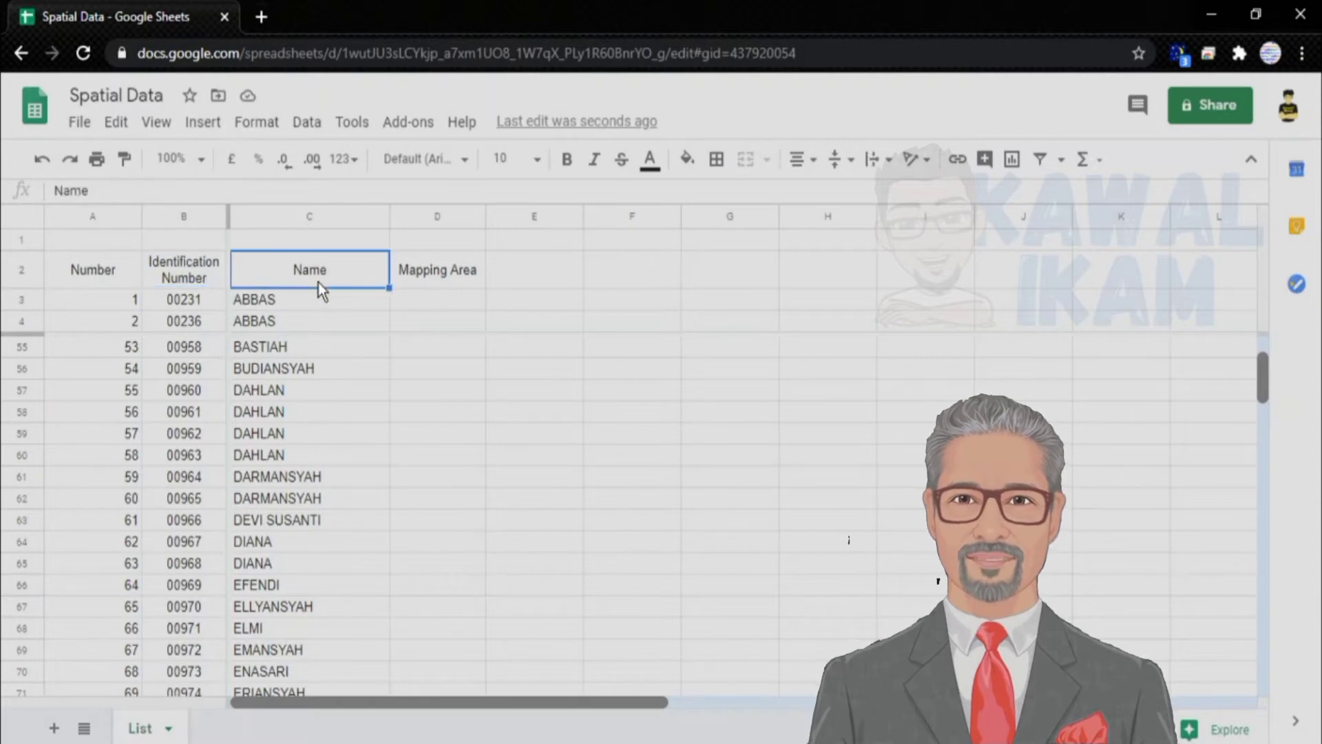
scroll(314, 329, "down", 20)
scroll(318, 335, "down", 20)
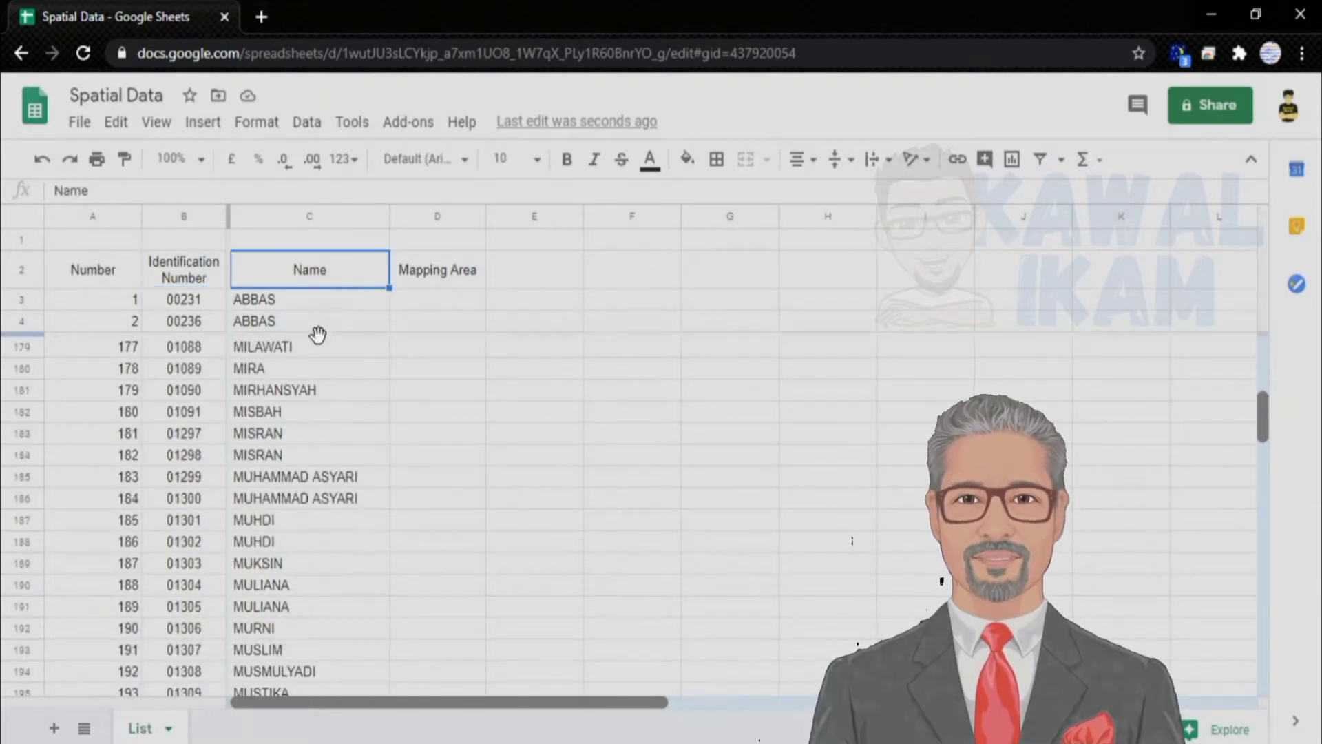
scroll(397, 295, "up", 12)
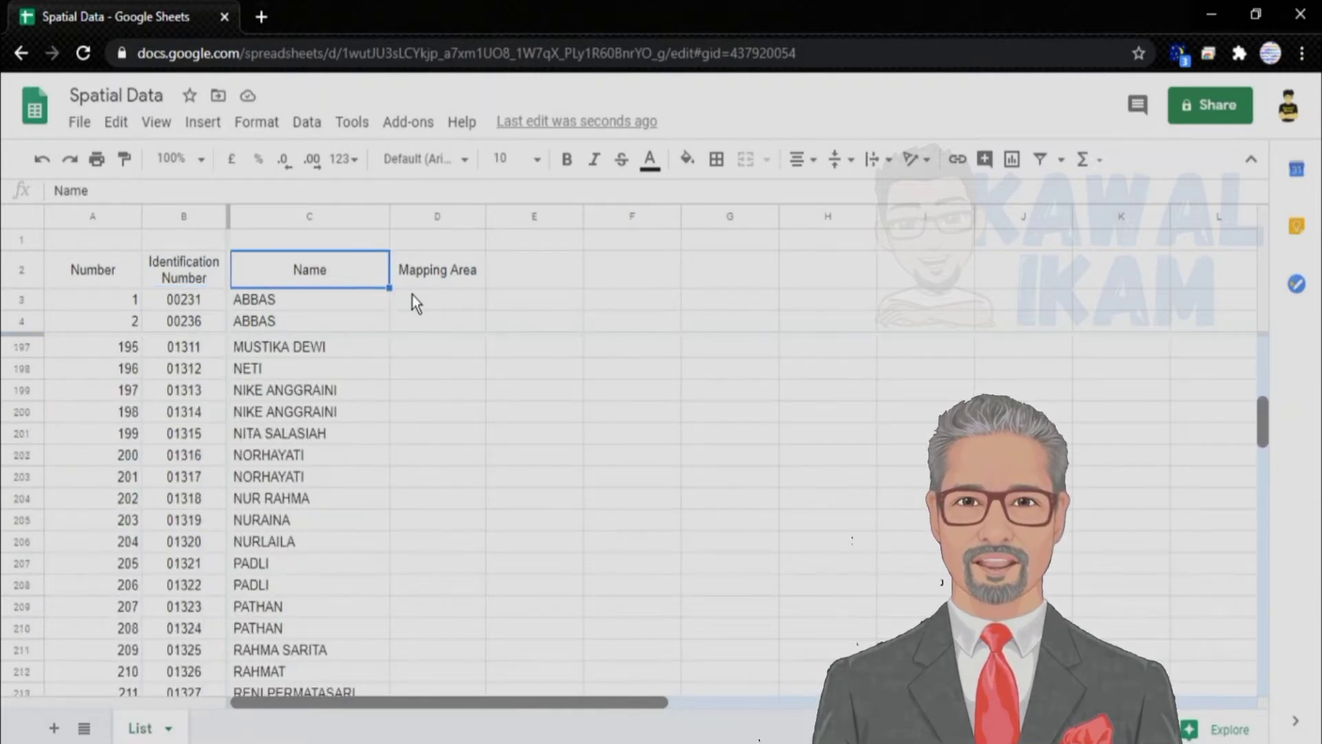
left_click(414, 297)
scroll(301, 299, "up", 10)
left_click(202, 297)
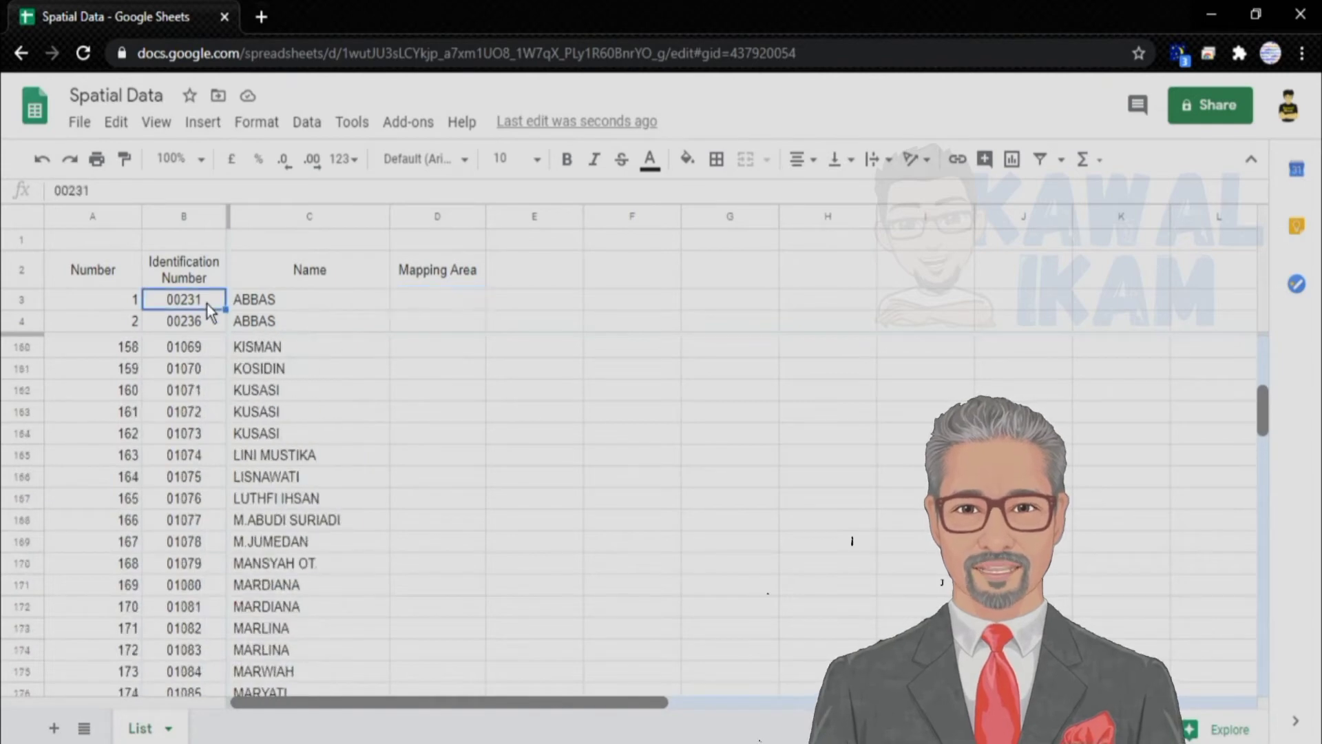
key("shift+Down")
key("shift+Down")
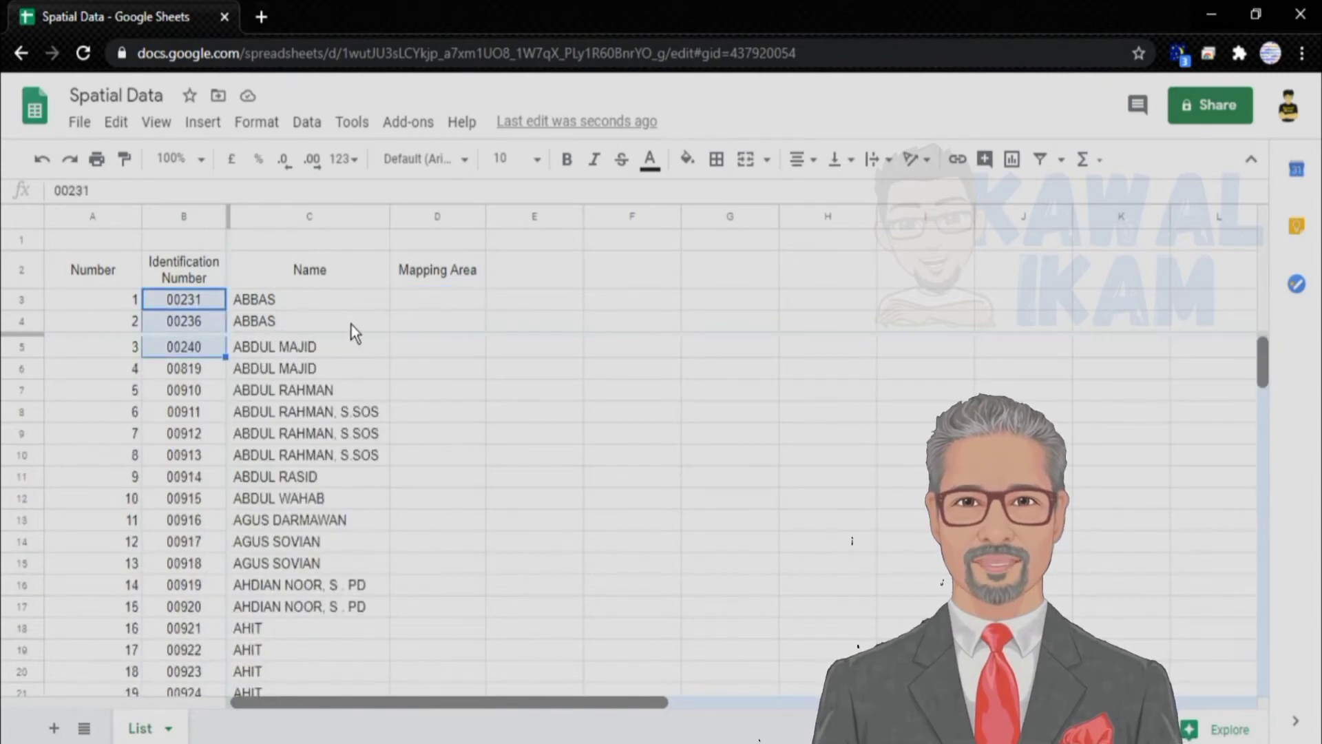
left_click(460, 385)
left_click(459, 303)
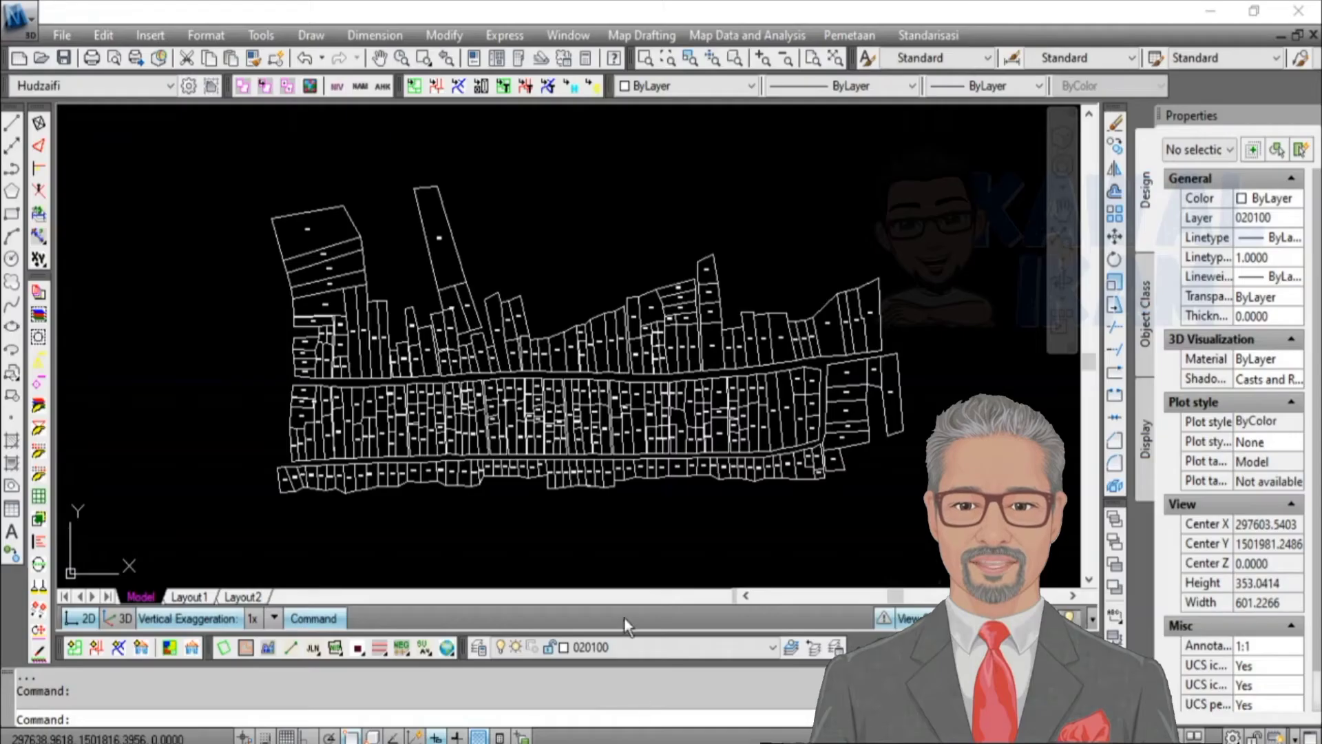
Step: Switch to the parcel drawing in AutoCAD Map 3D and turn the Task Pane on with the MAPWSPACE command
key("Escape")
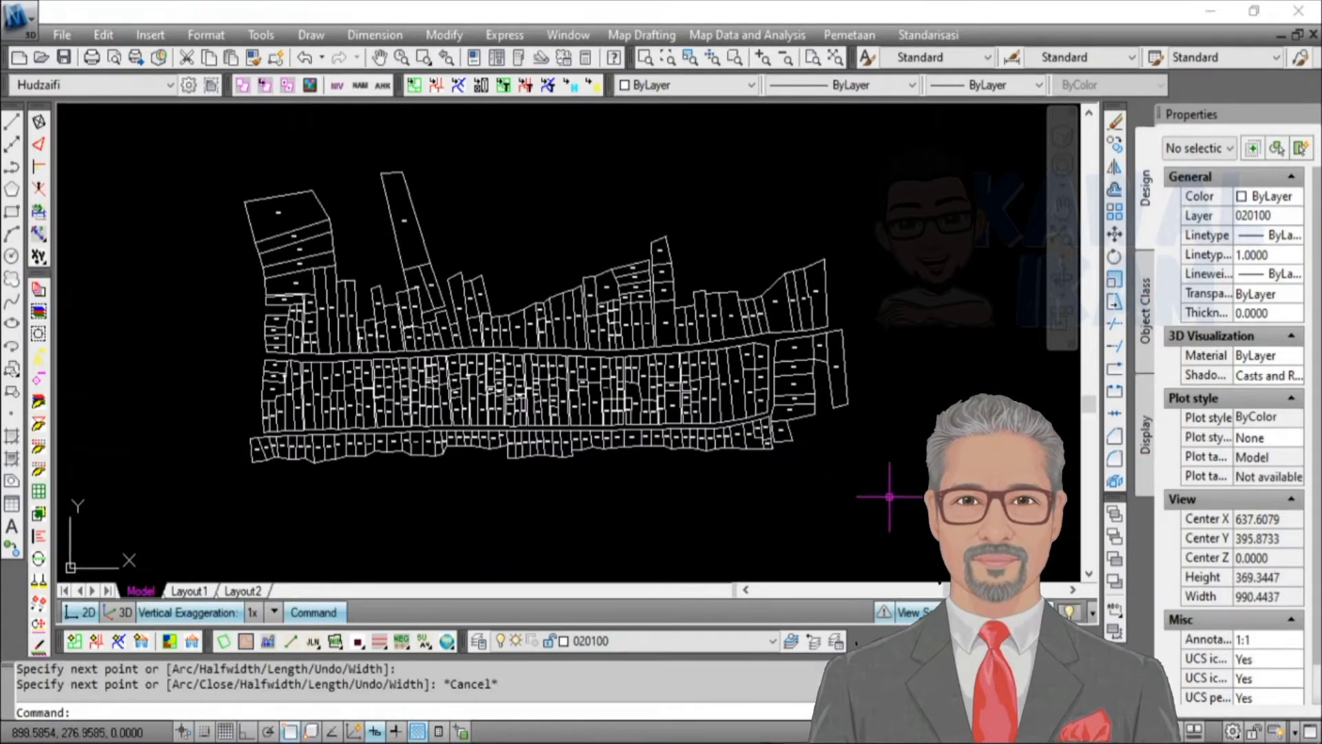
left_click(845, 480)
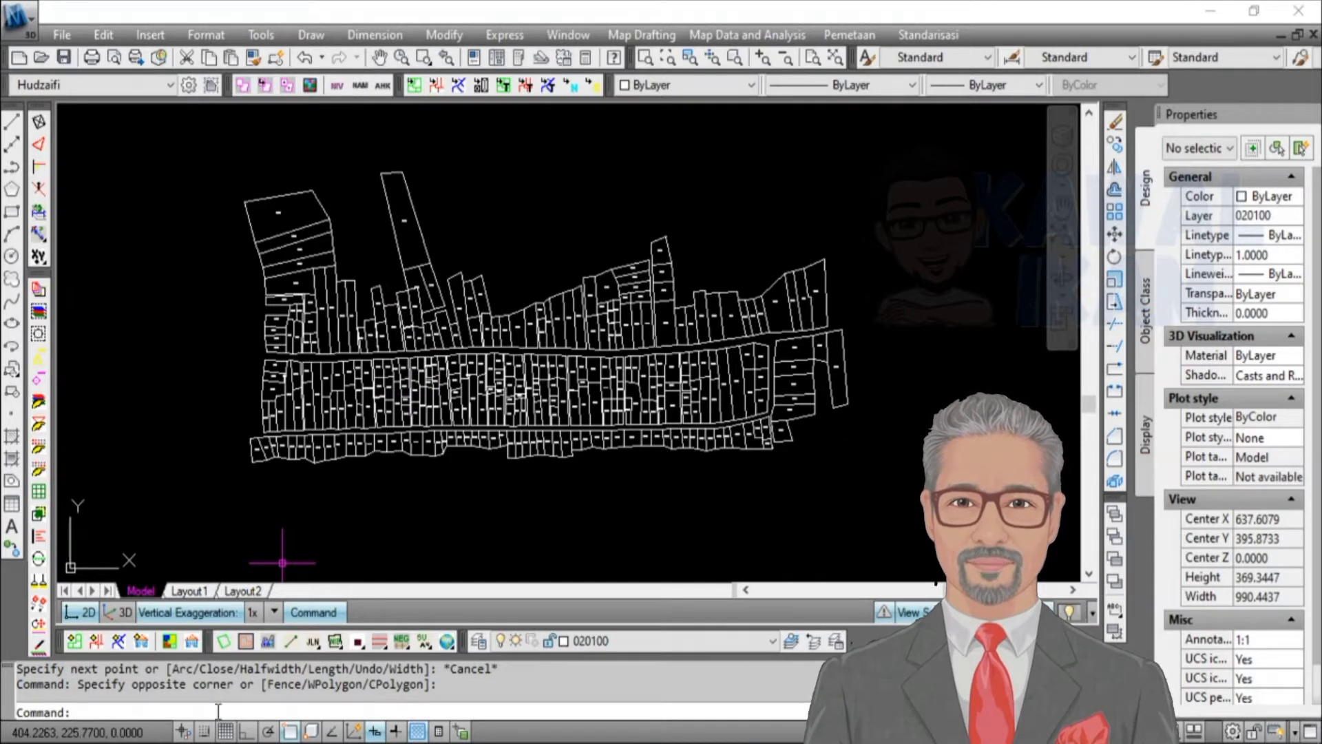
type("MAPW")
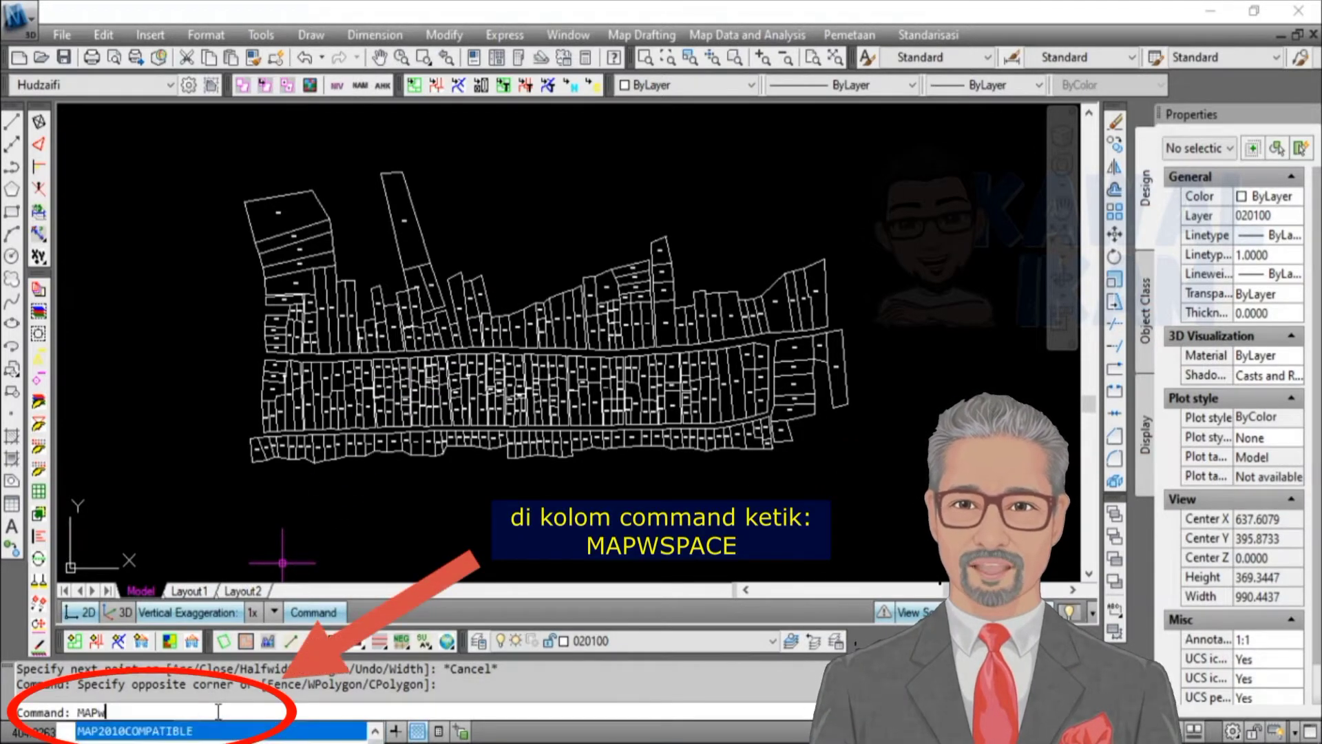
type("SPA")
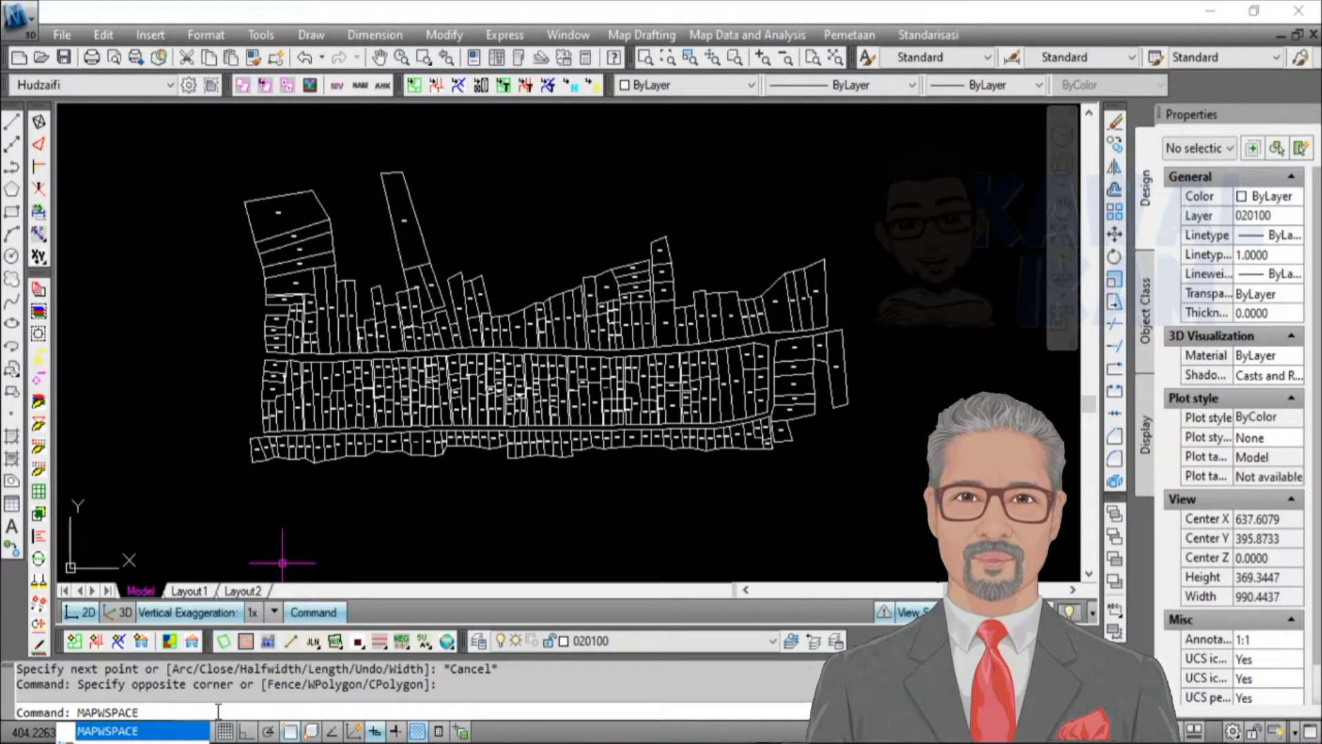
type("CE")
key("Return")
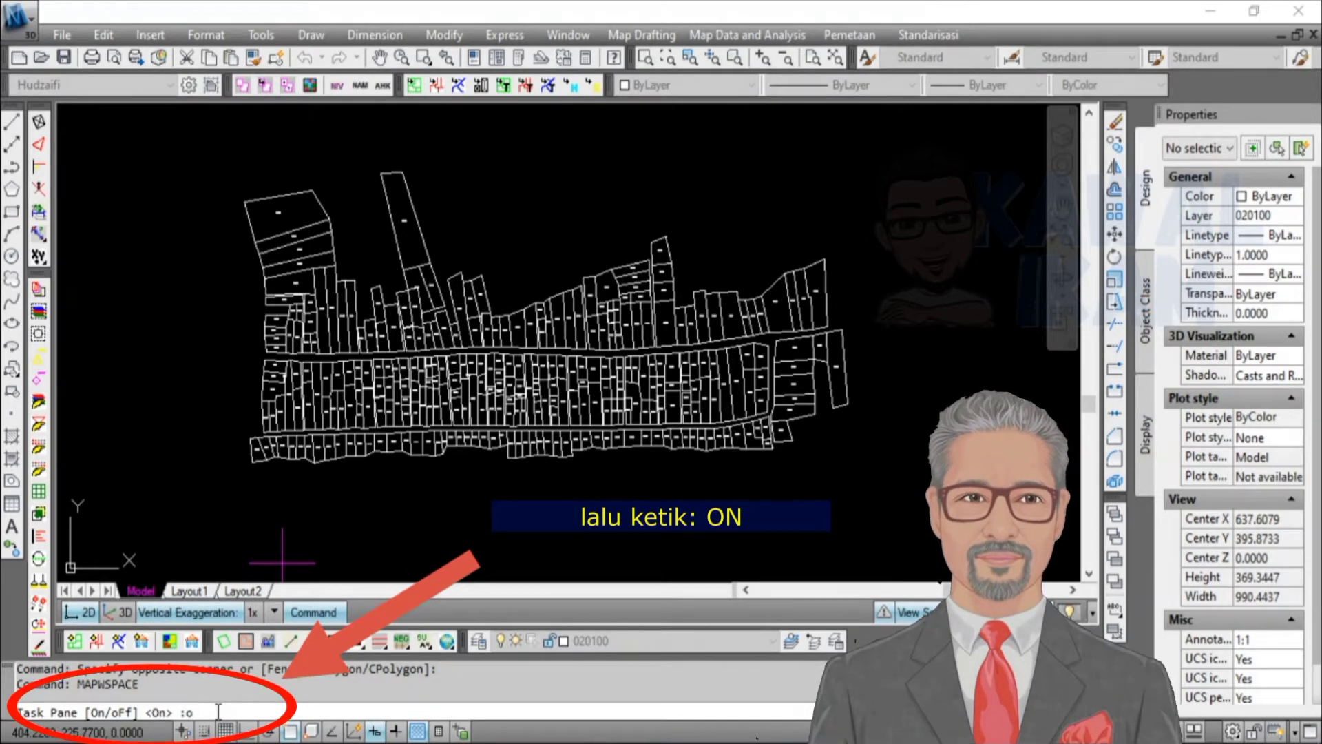
type("o")
key("Return")
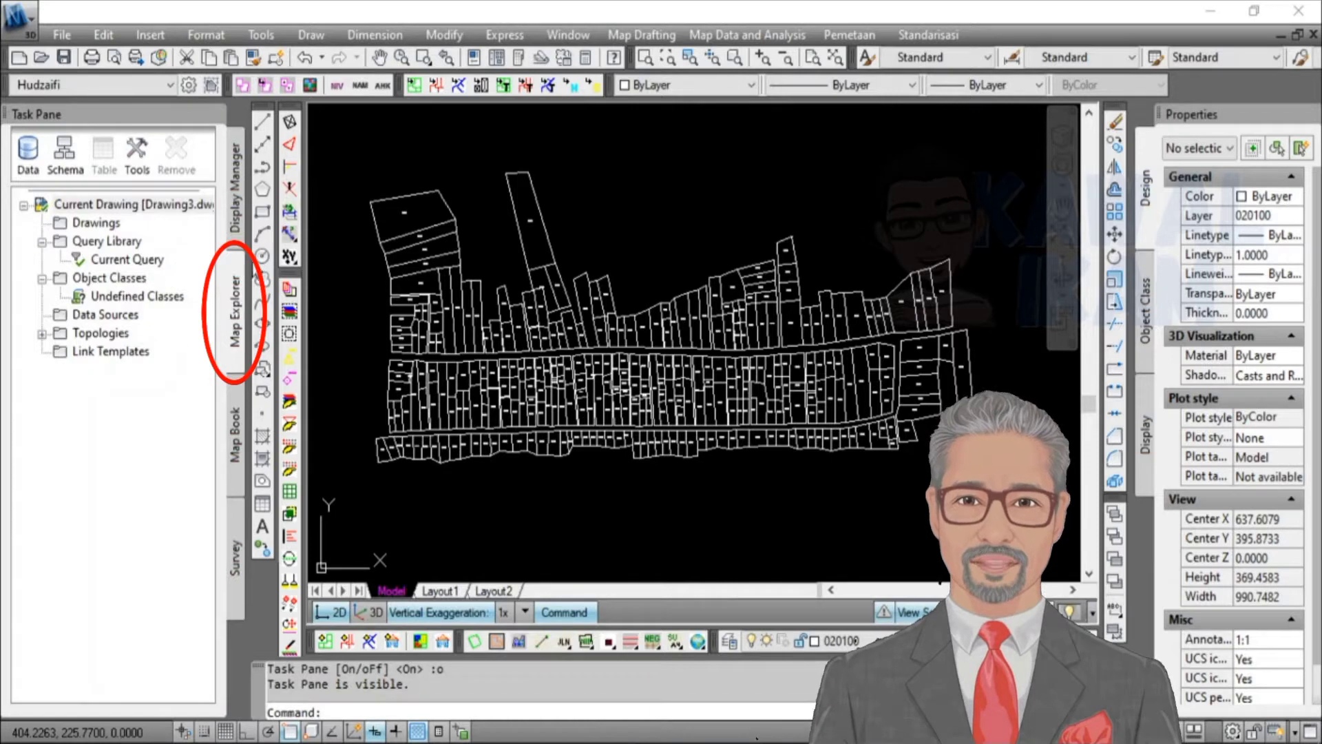
Step: Look through the Task Pane views and list the drawing's existing topologies in Map Explorer
left_click(241, 191)
left_click(235, 312)
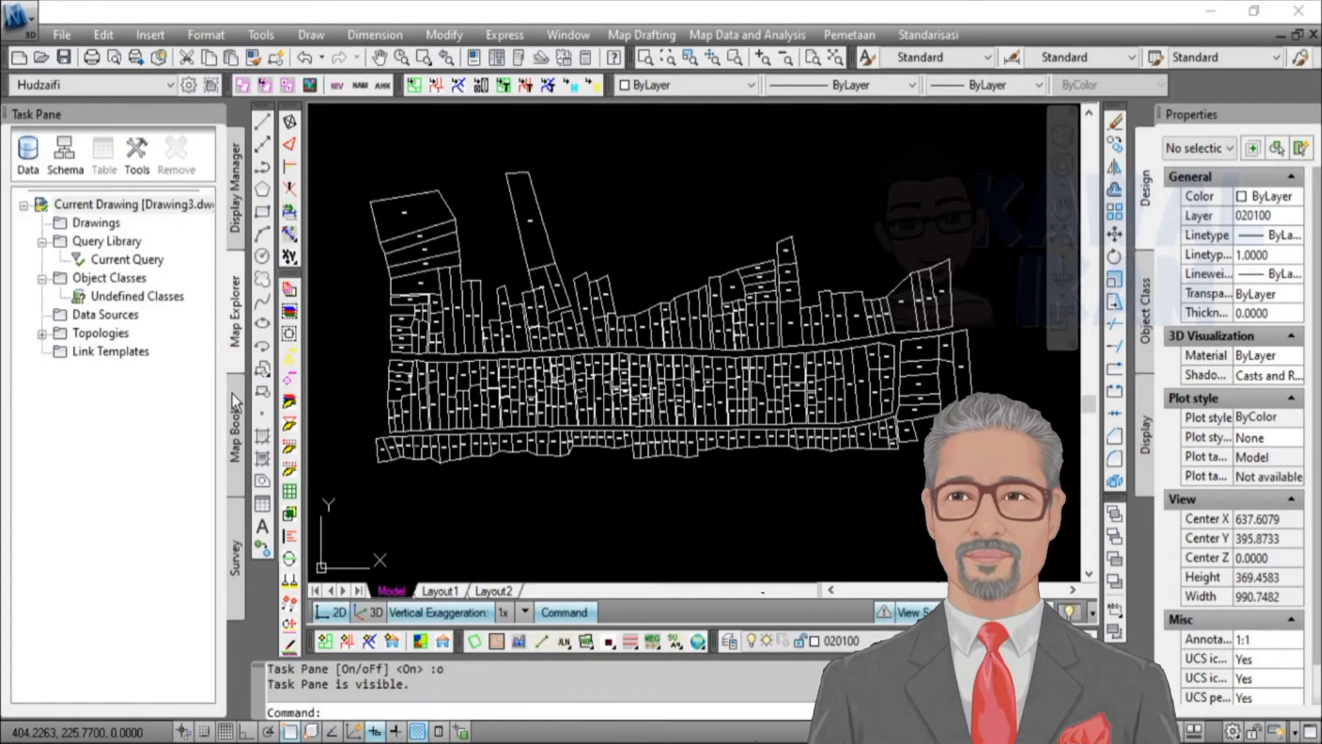
left_click(234, 434)
left_click(233, 516)
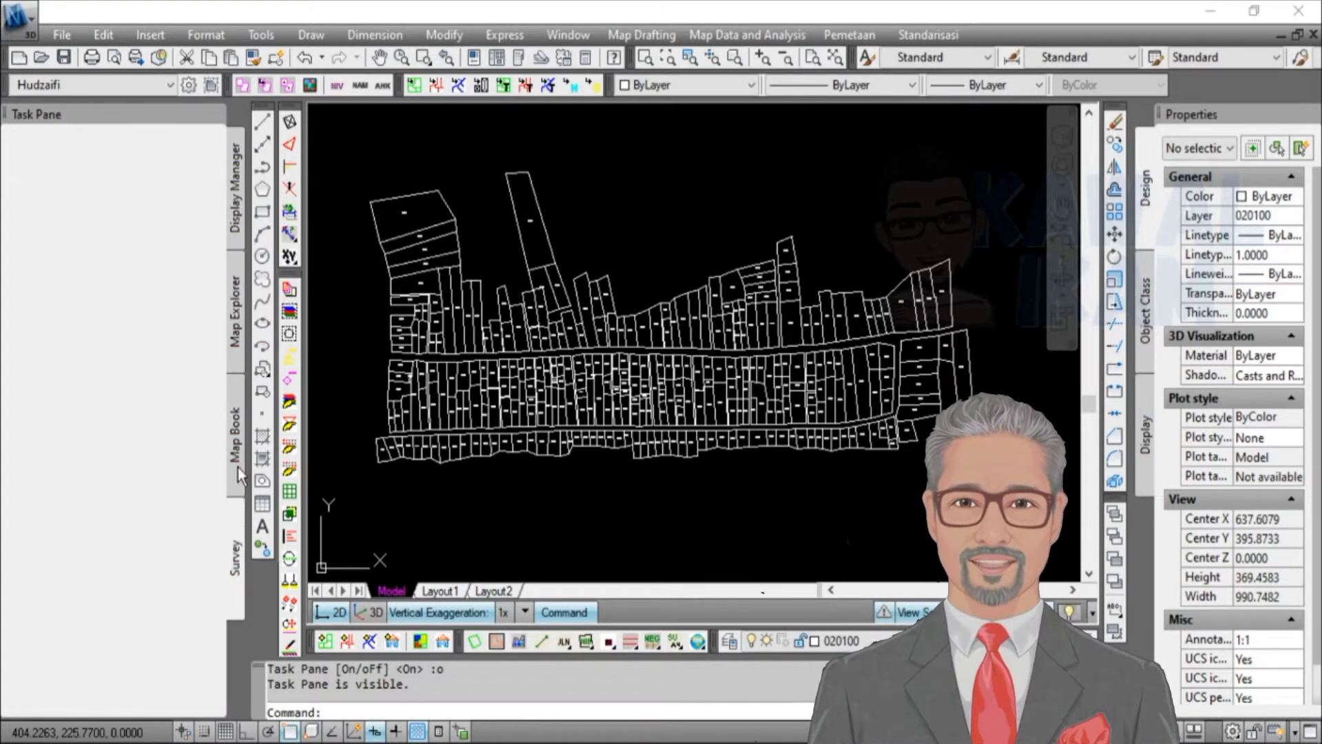
left_click(237, 313)
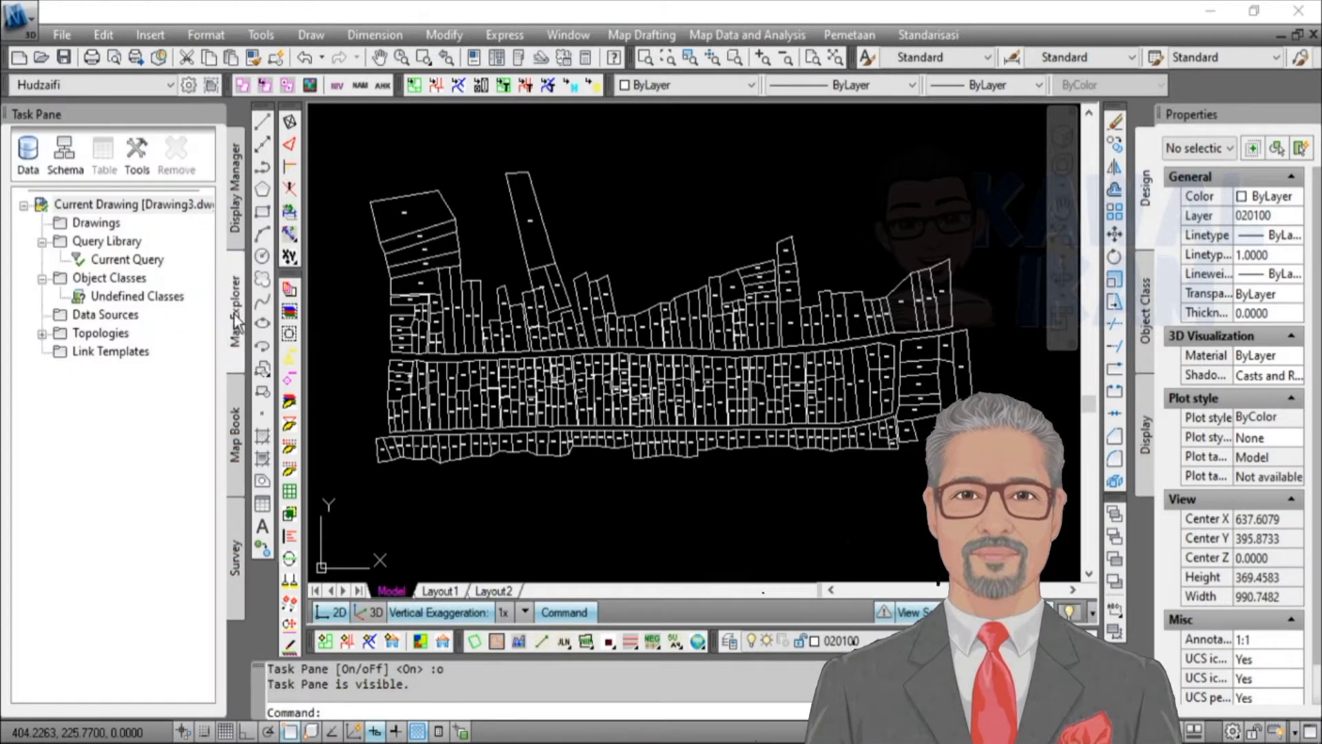
left_click(42, 334)
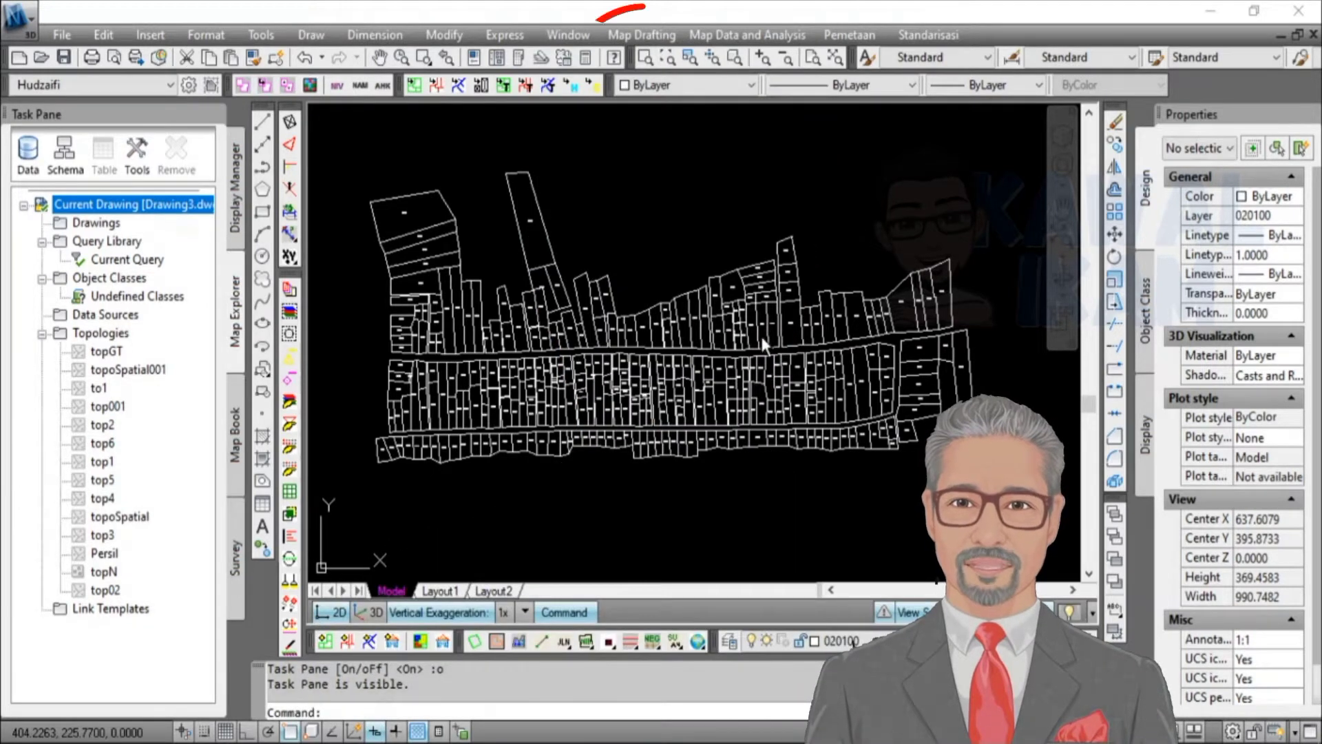
Step: Start a Drawing Cleanup that automatically selects all objects on layer 020100 only
left_click(637, 35)
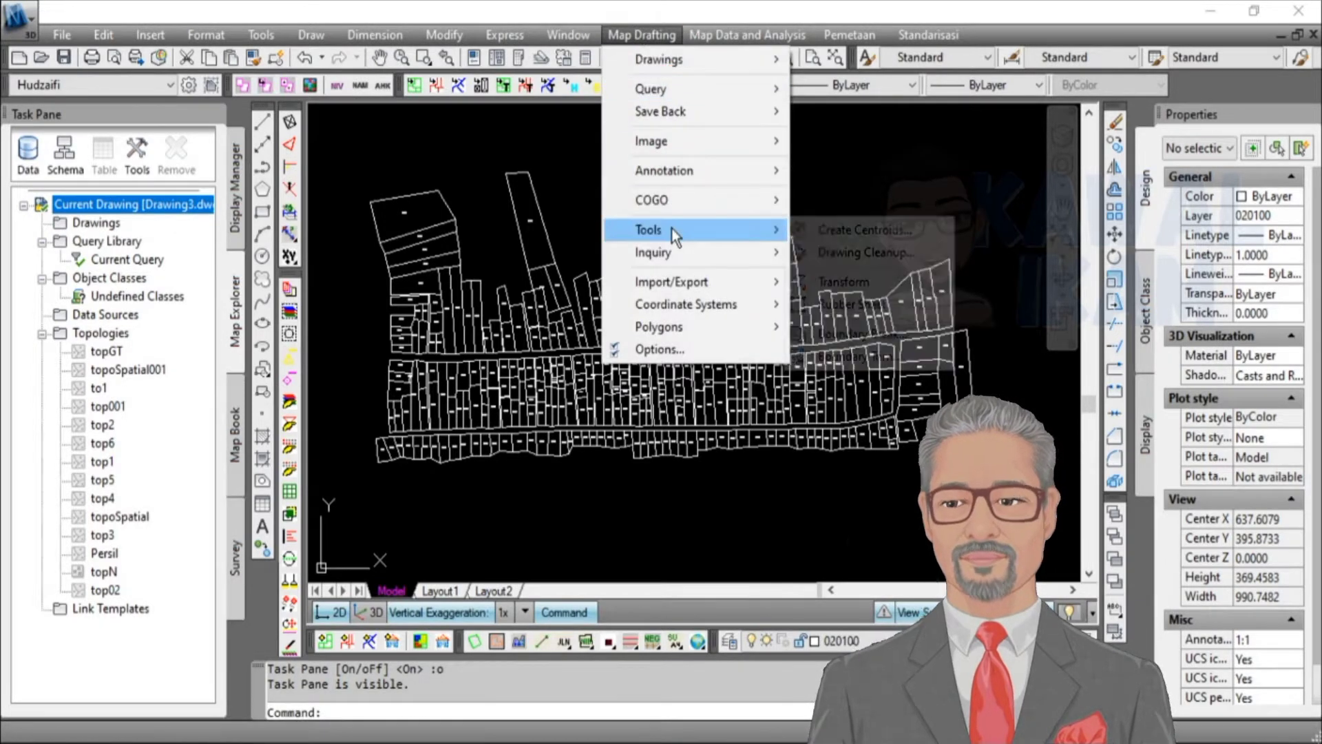
mouse_move(672, 229)
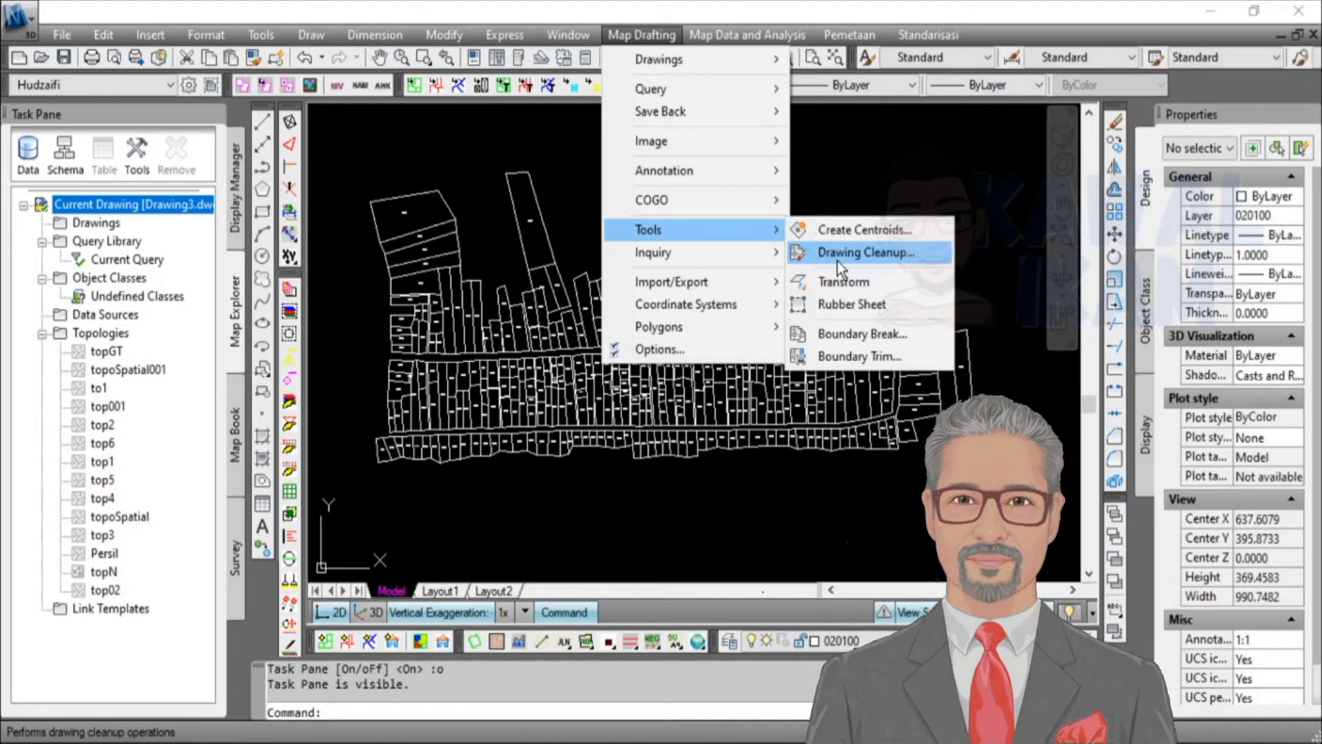
left_click(911, 254)
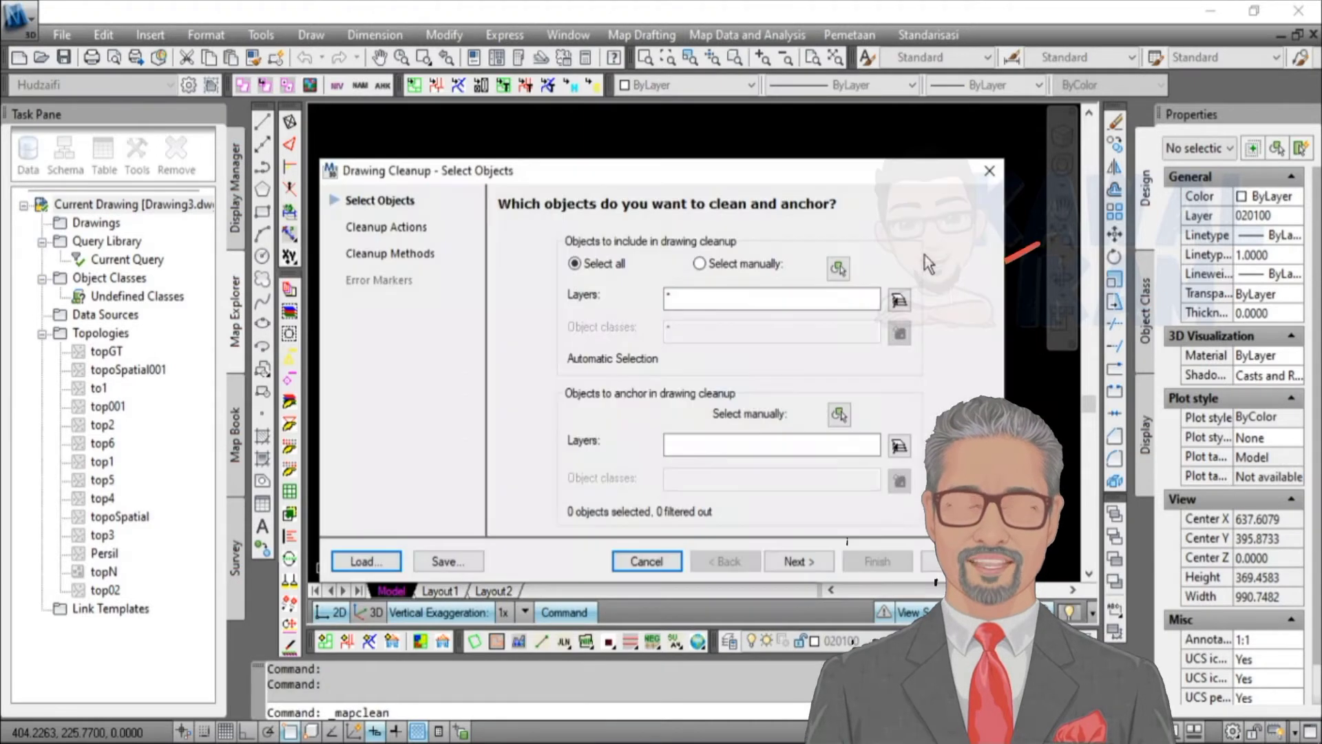
left_click(899, 300)
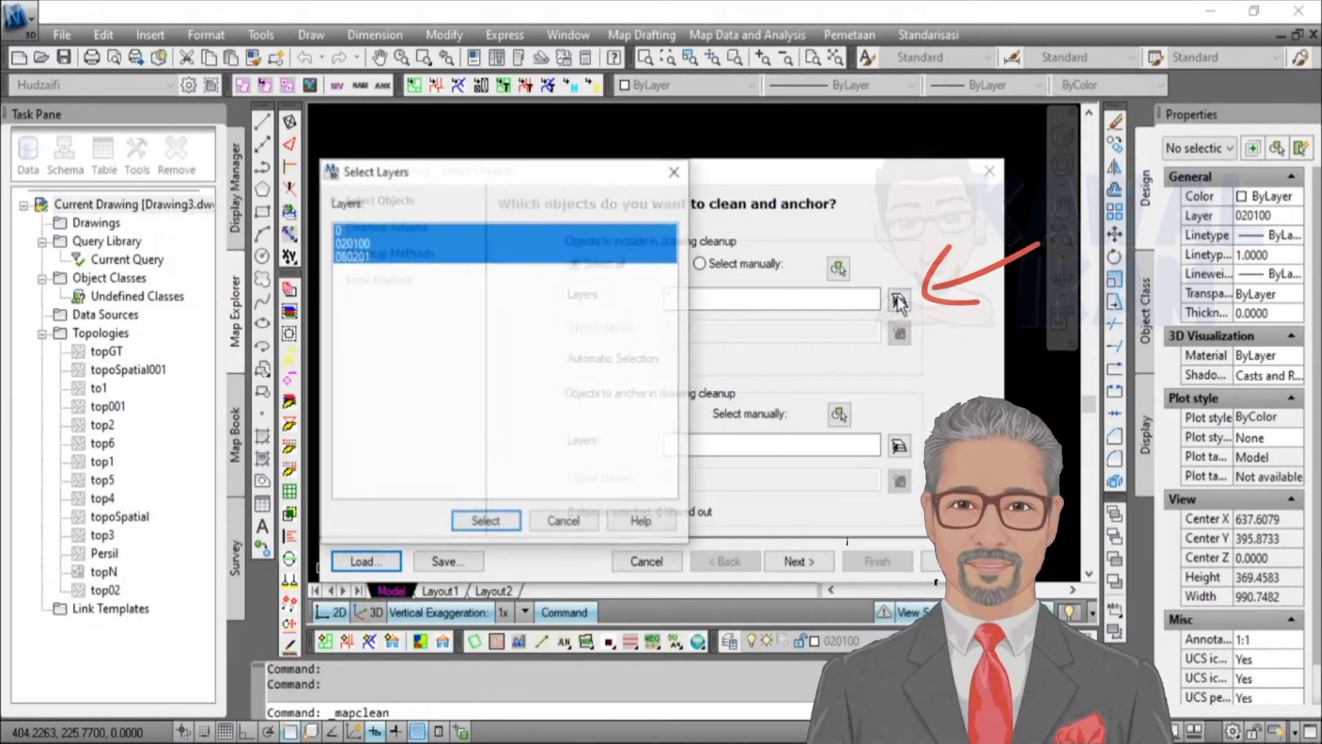
left_click(360, 243)
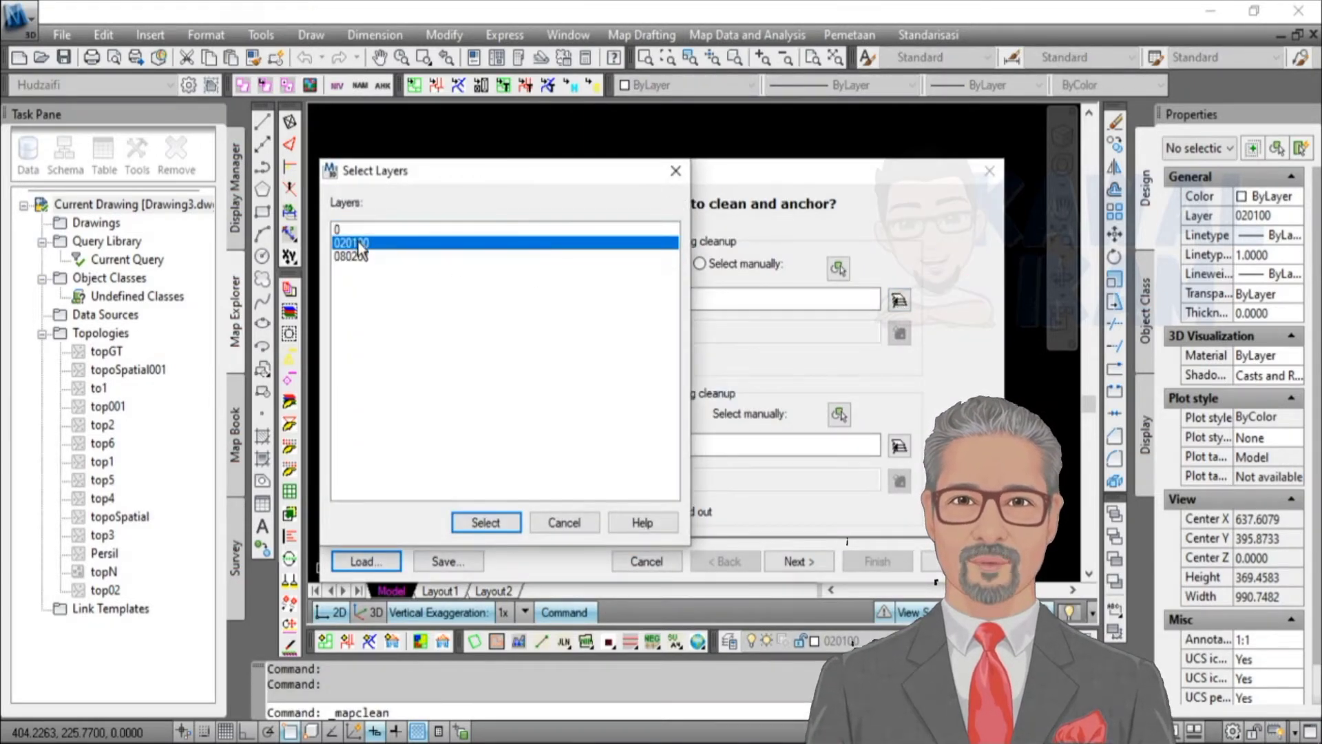
left_click(486, 523)
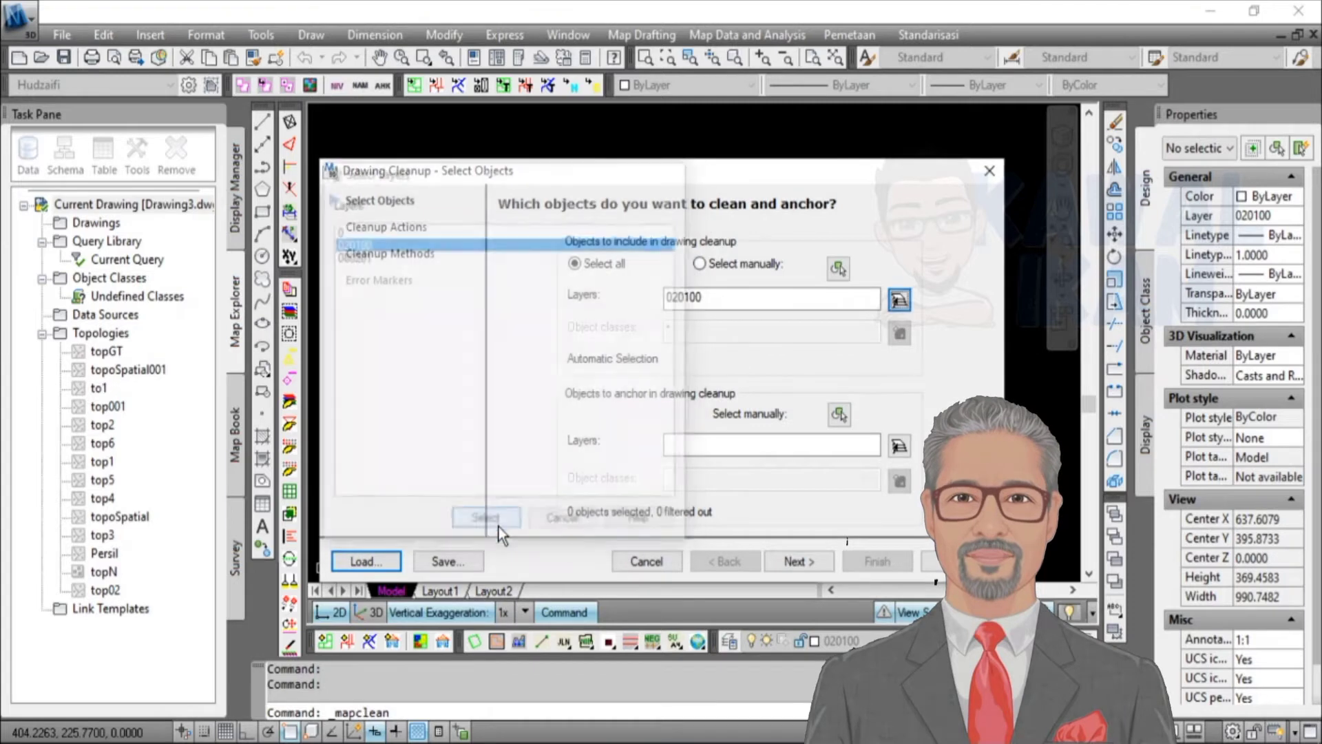
left_click(788, 560)
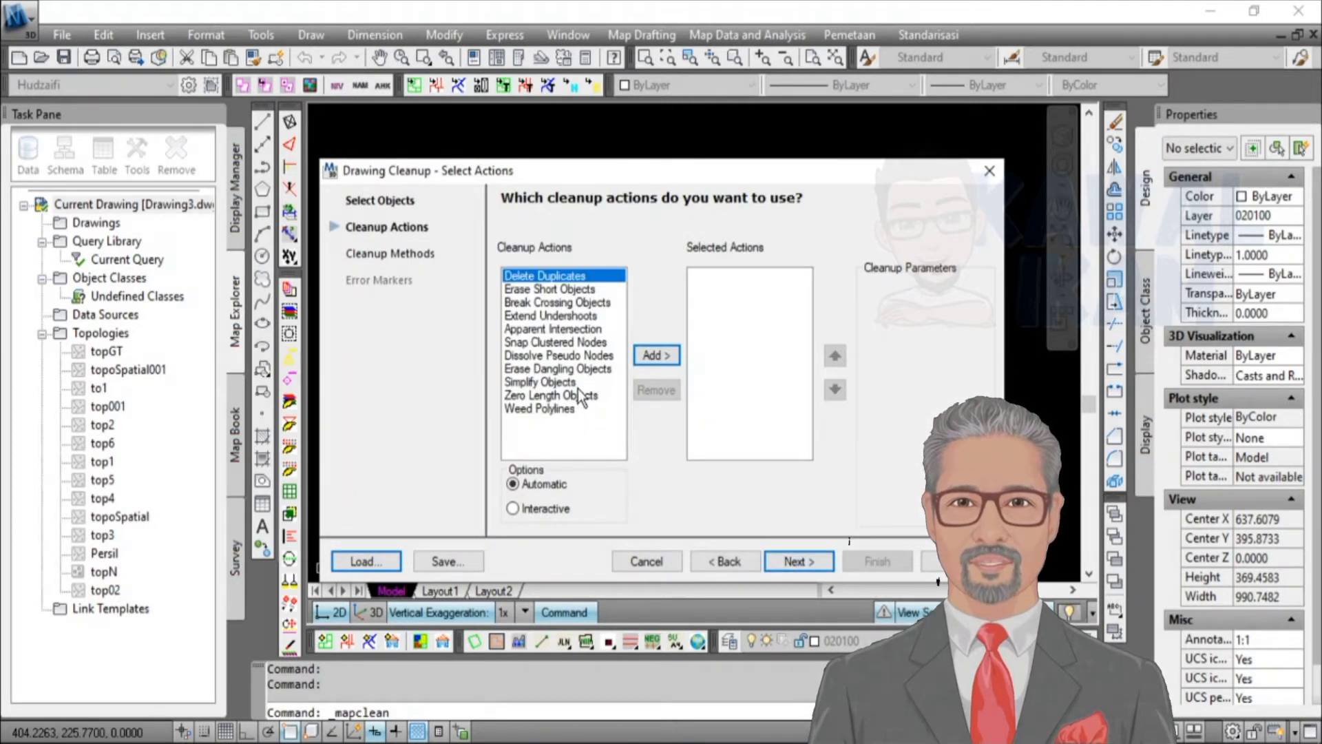
Step: Add all cleanup actions, from Delete Duplicates through Weed Polylines, to the selected actions and proceed to the cleanup methods
left_click(578, 385, "shift")
left_click(576, 408, "shift")
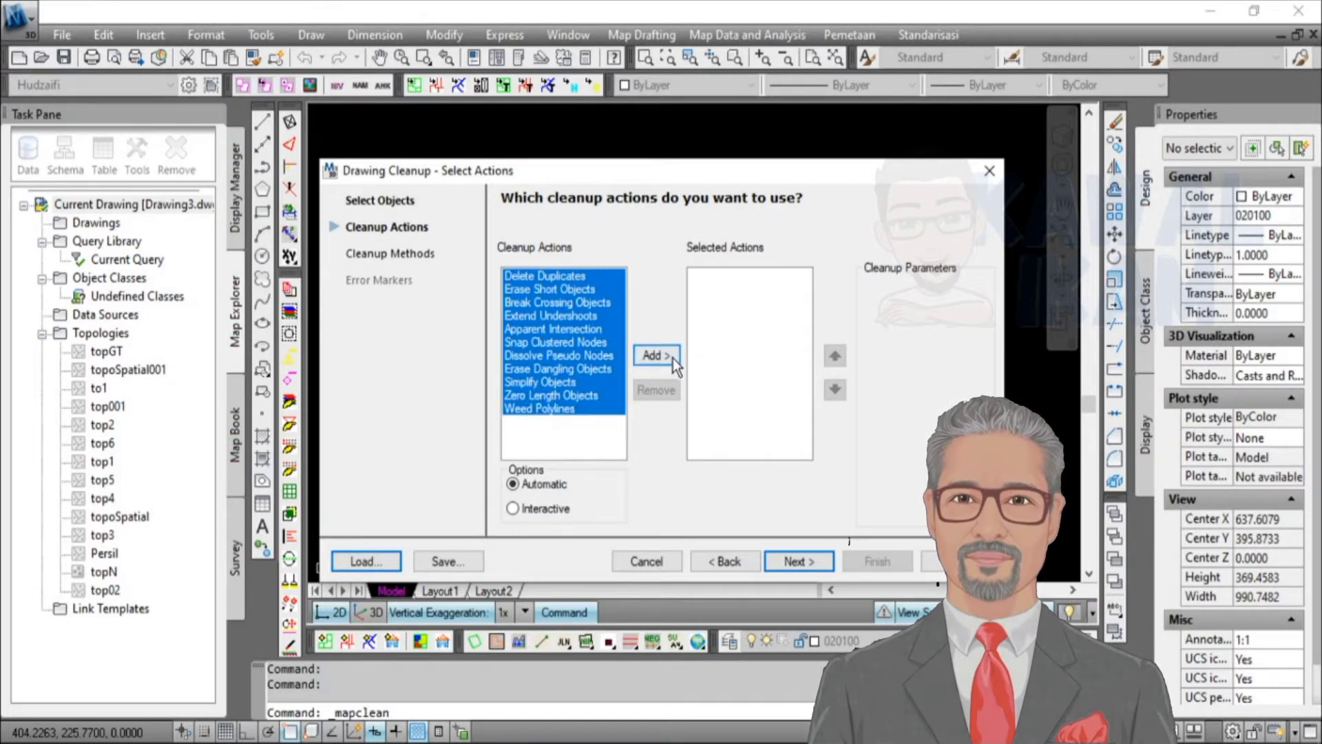
left_click(656, 355)
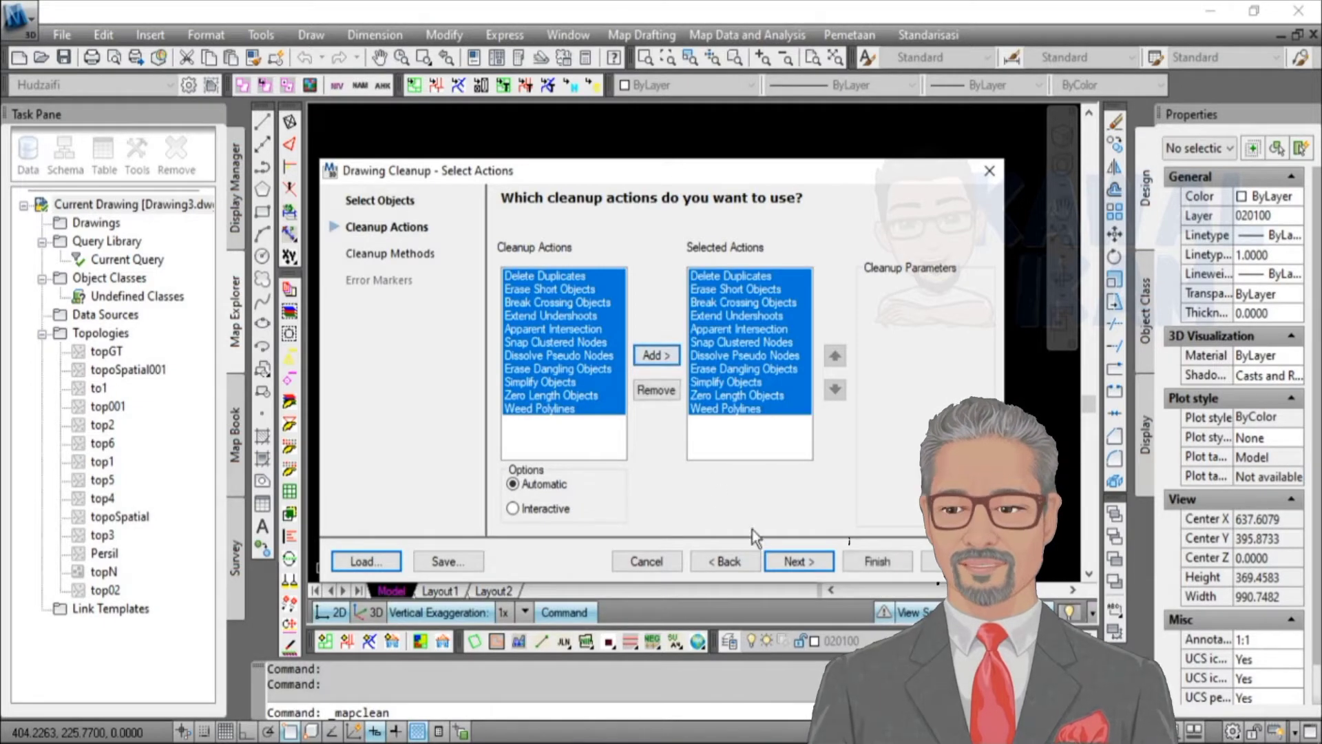
left_click(800, 560)
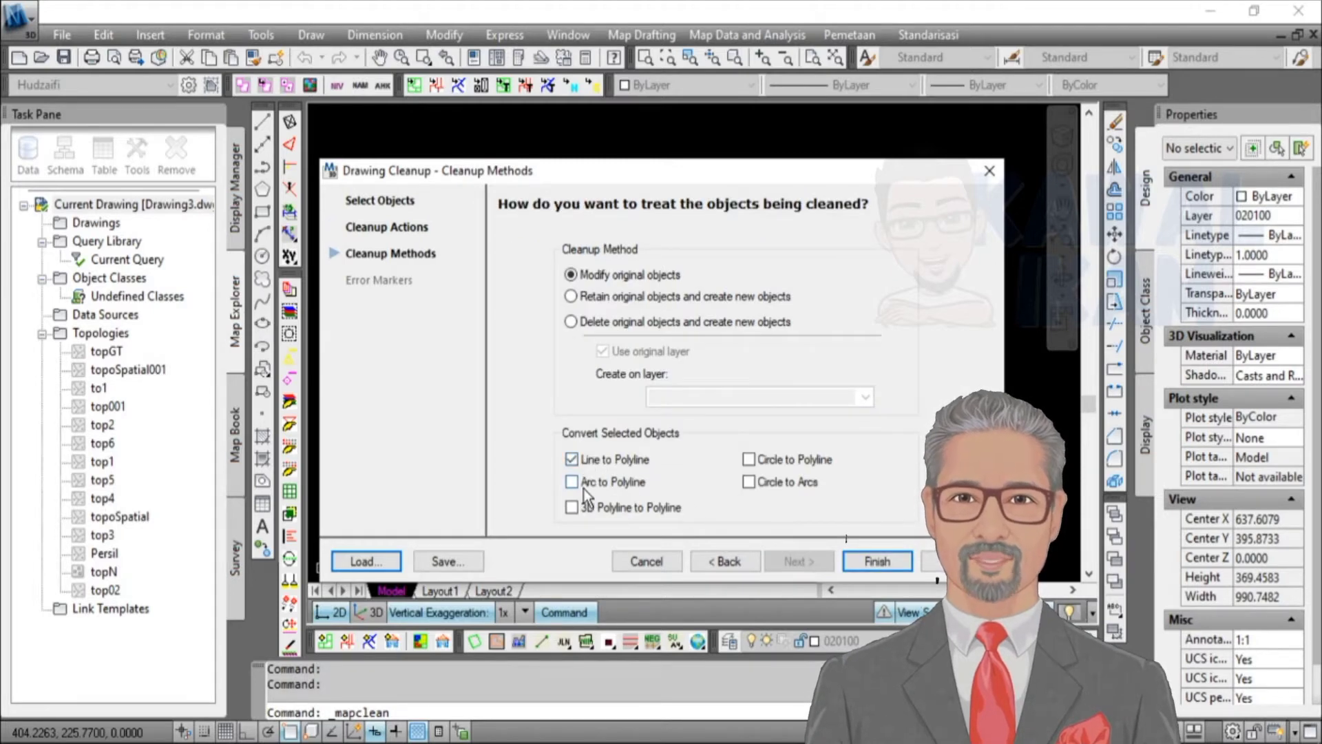
Step: Set lines, arcs, 3D polylines and circles to convert to polylines, modifying the original objects, and run the cleanup
left_click(589, 507)
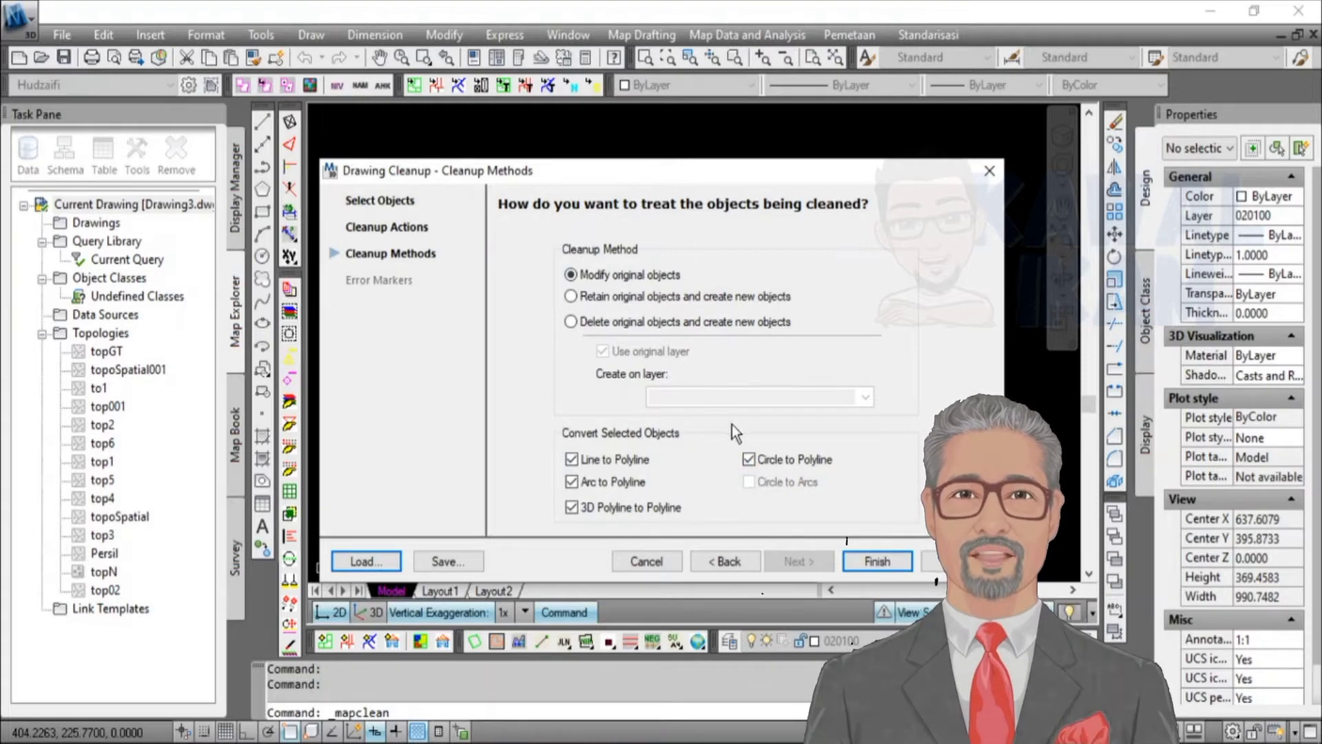
left_click(866, 562)
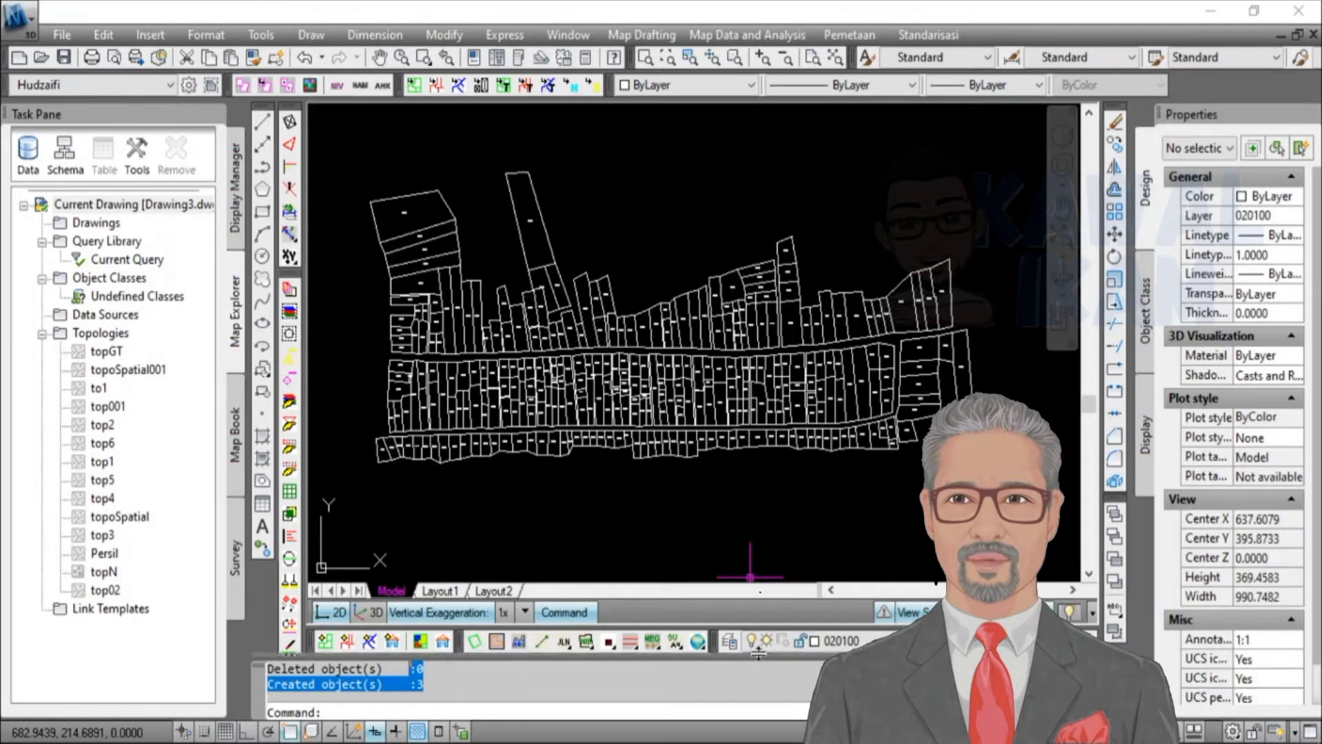
Step: Review the modified, deleted and created object counts reported by the drawing cleanup
left_click_drag(761, 659, 756, 646)
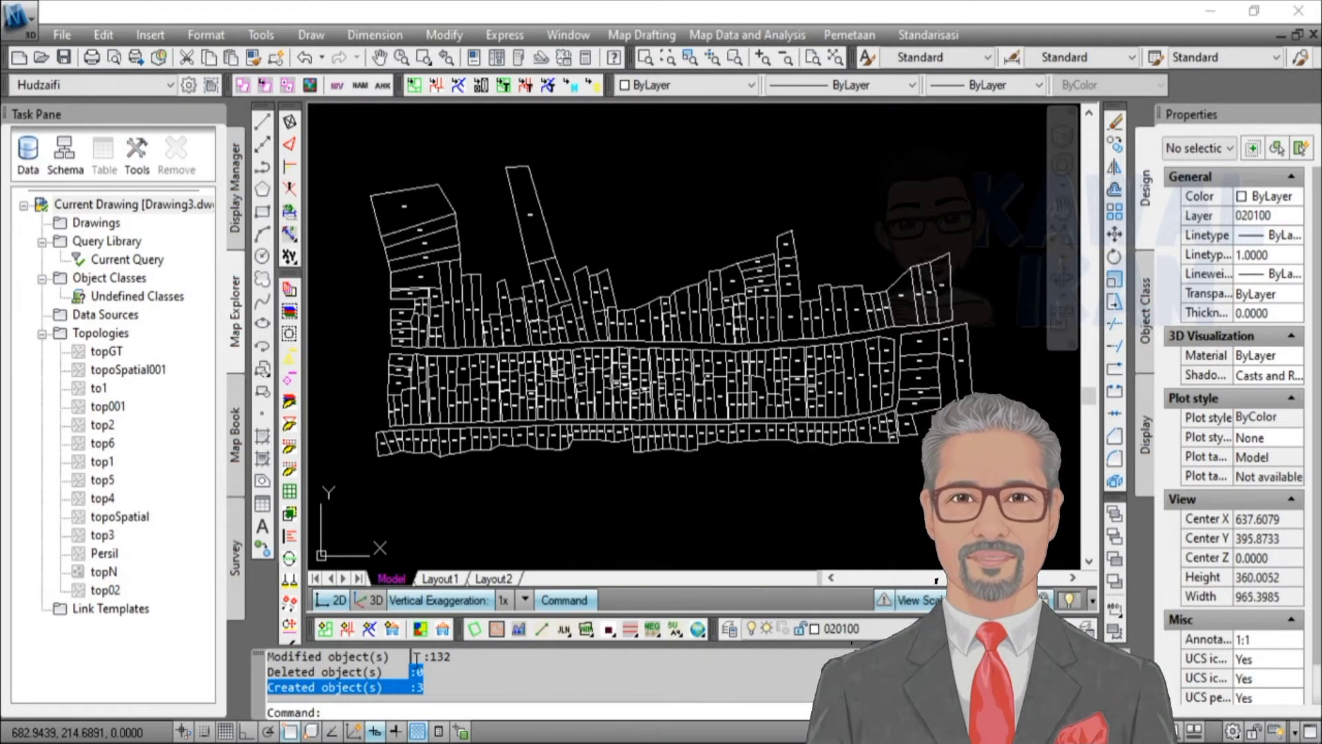
left_click_drag(271, 658, 415, 684)
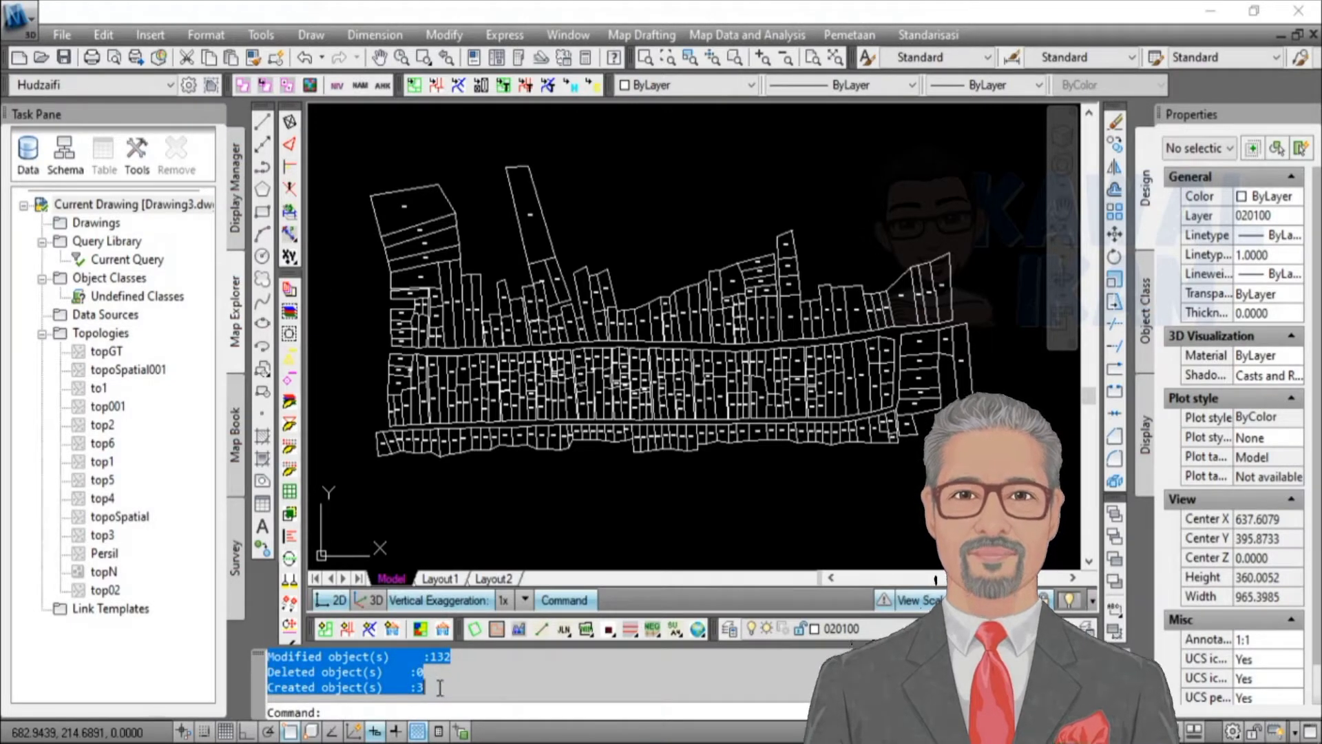
left_click(560, 521)
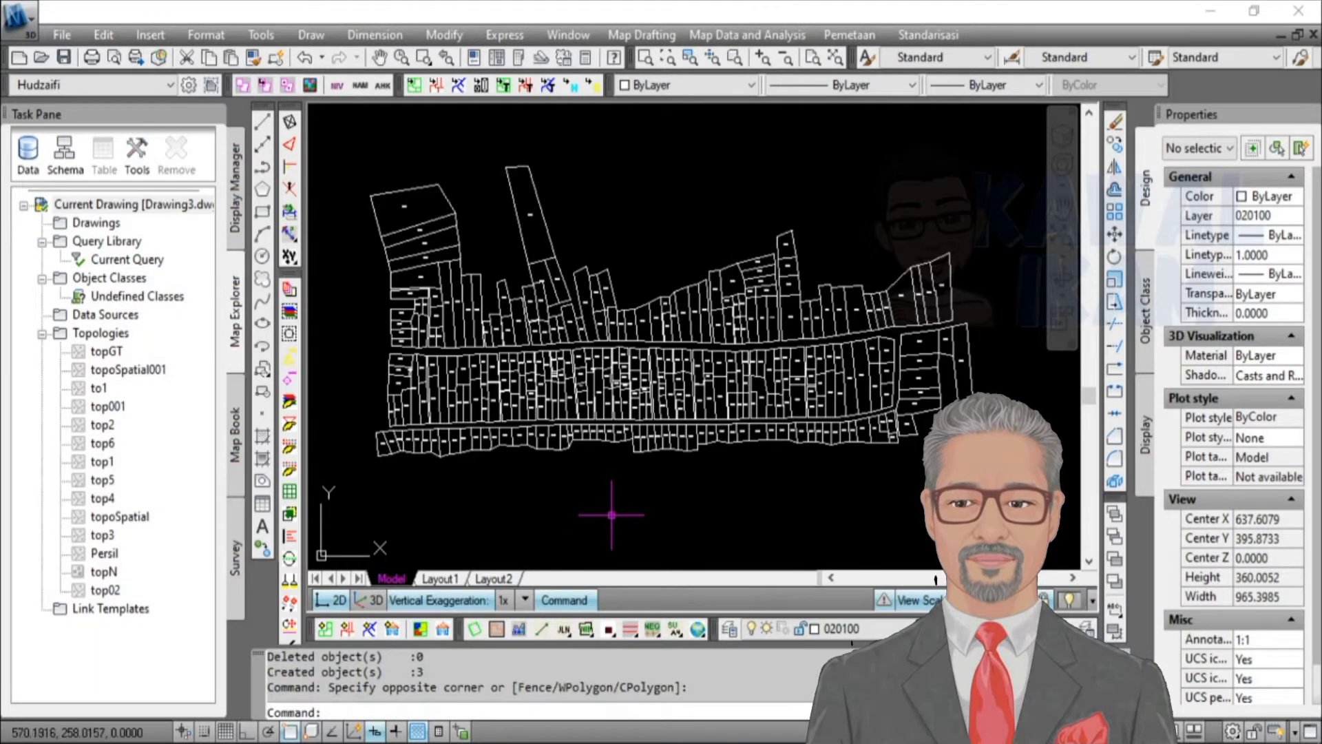
Step: Rerun the drawing cleanup on layer 020100 with the same cleanup actions and polyline conversions, and check the reported object counts
right_click(732, 498)
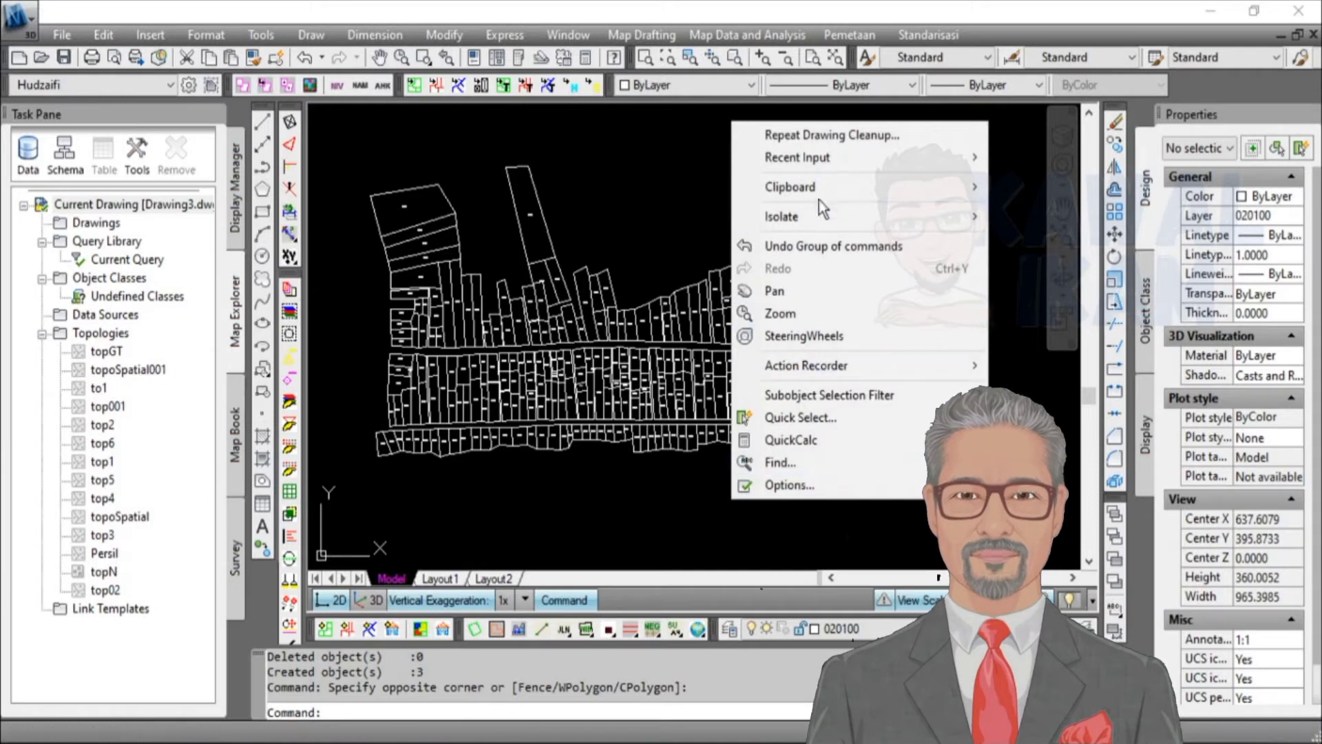
mouse_move(833, 182)
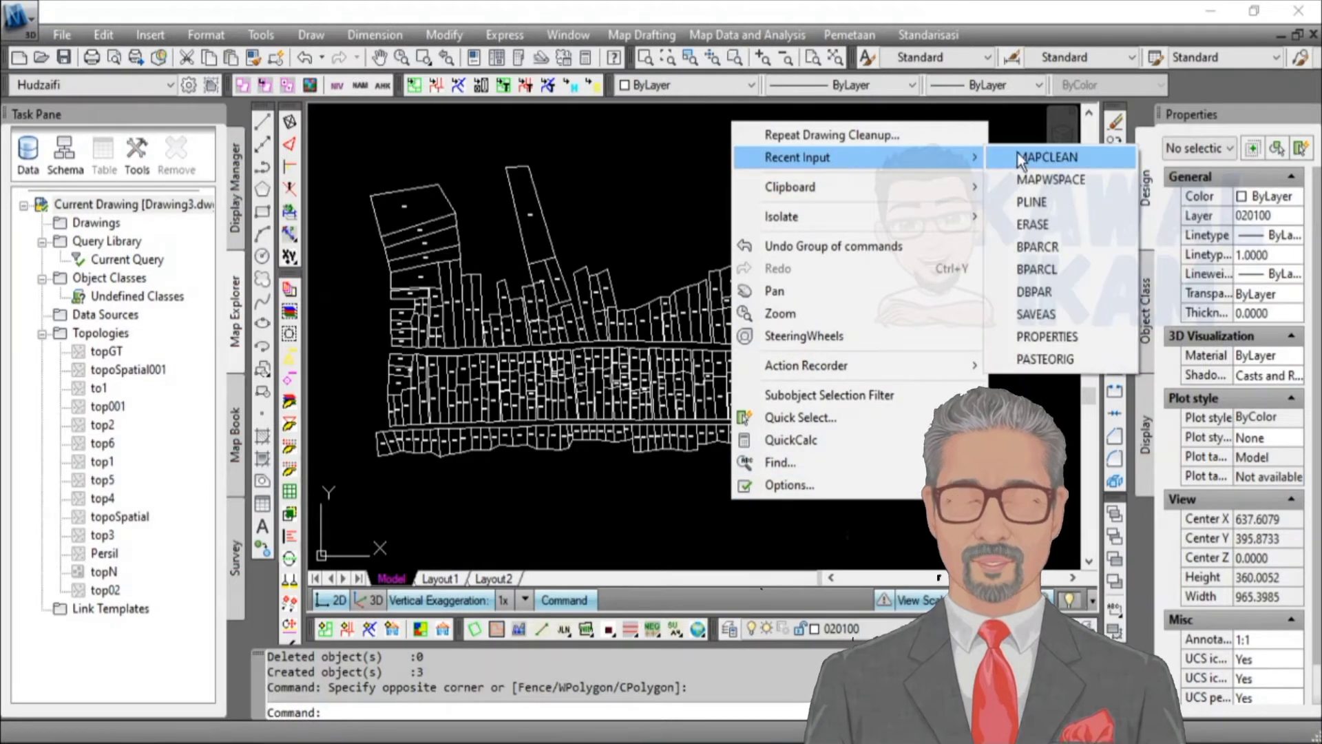
left_click(1081, 160)
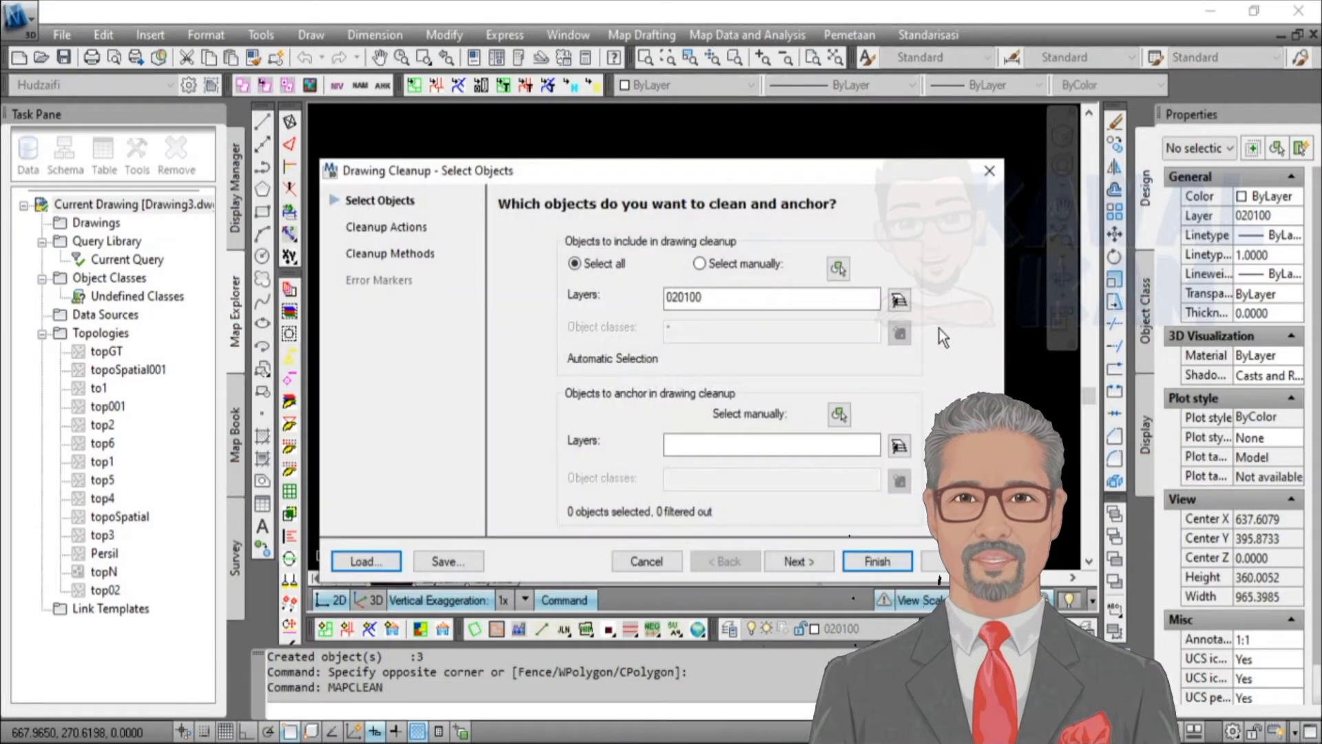
left_click(812, 564)
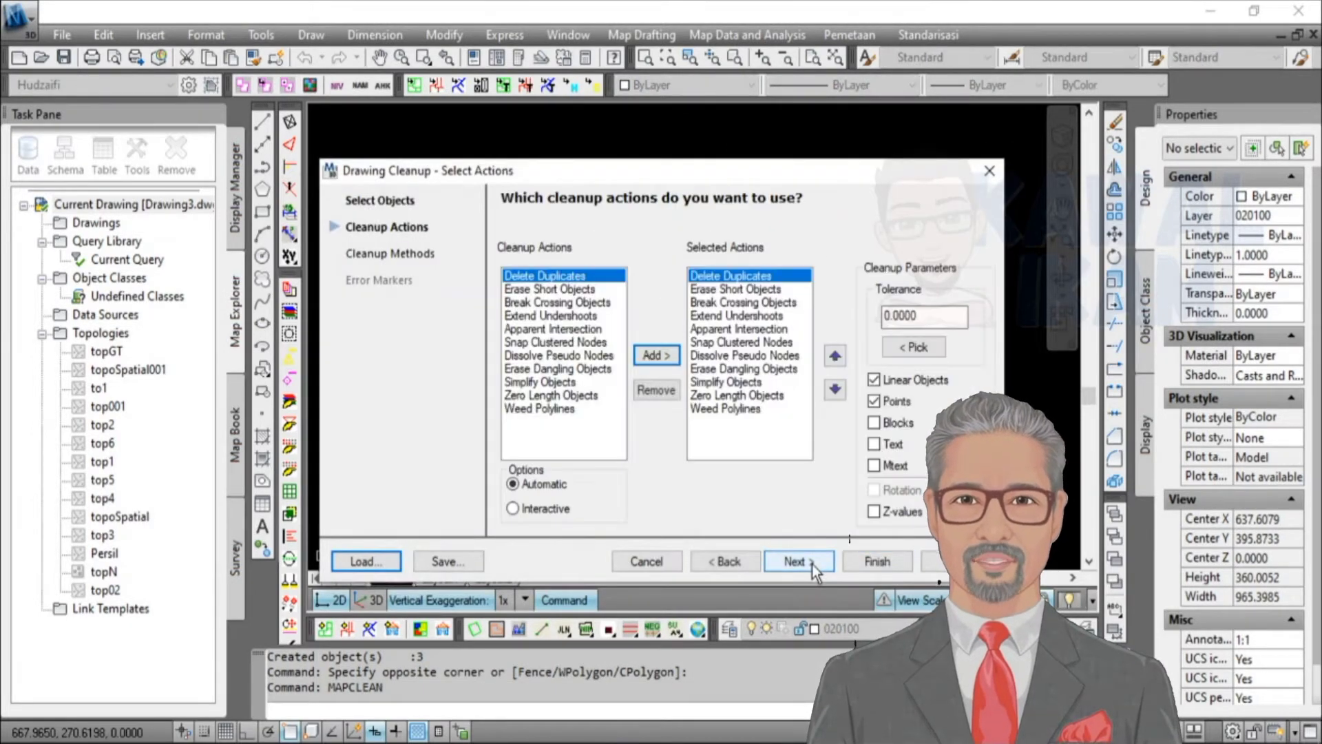
left_click(812, 564)
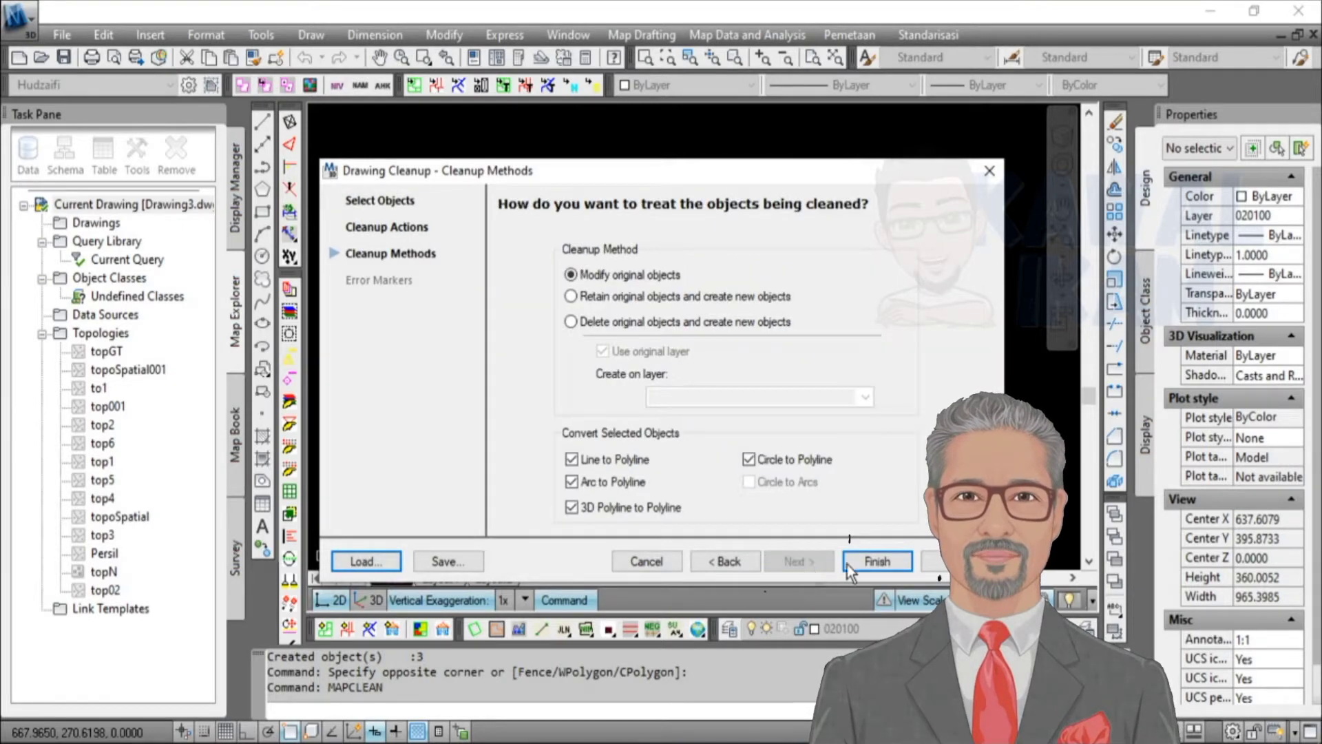
left_click(873, 561)
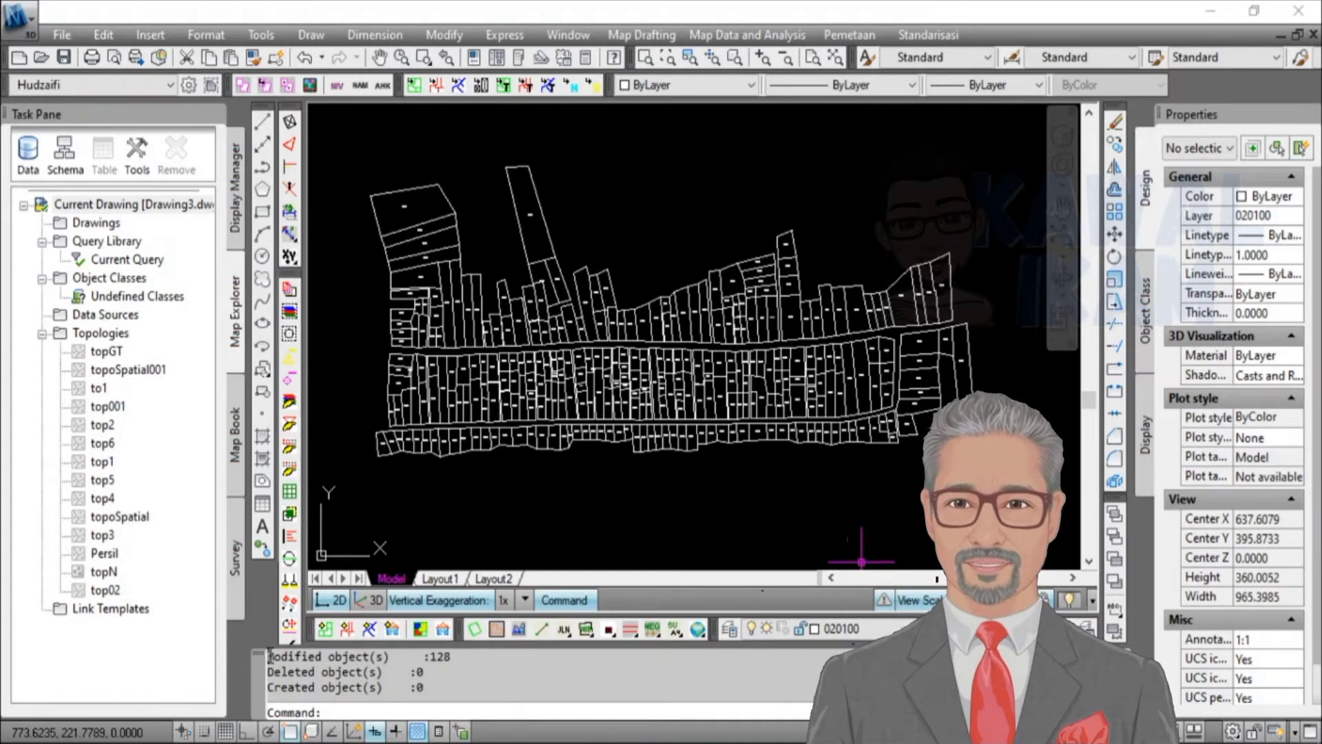
left_click_drag(268, 656, 433, 689)
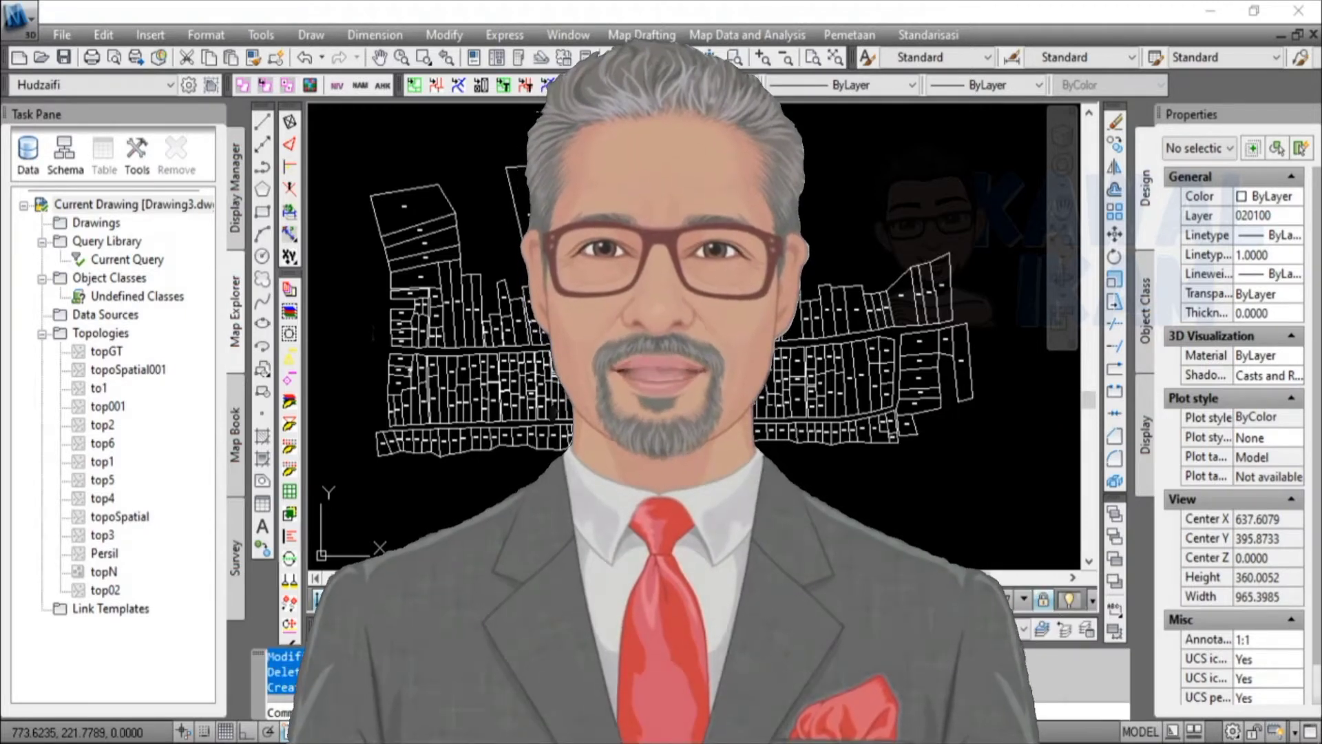
left_click(434, 689)
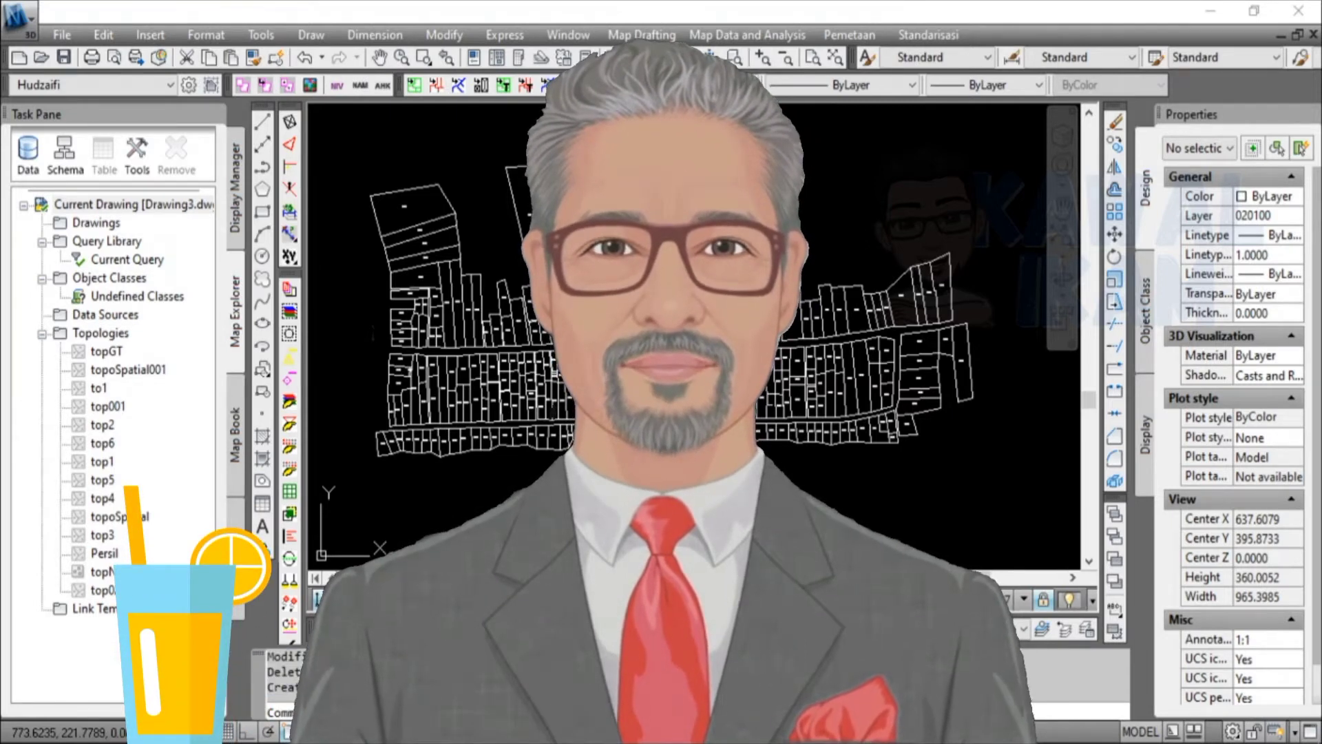
Step: Start a new polygon topology named Persil and proceed to the link selection
left_click(733, 33)
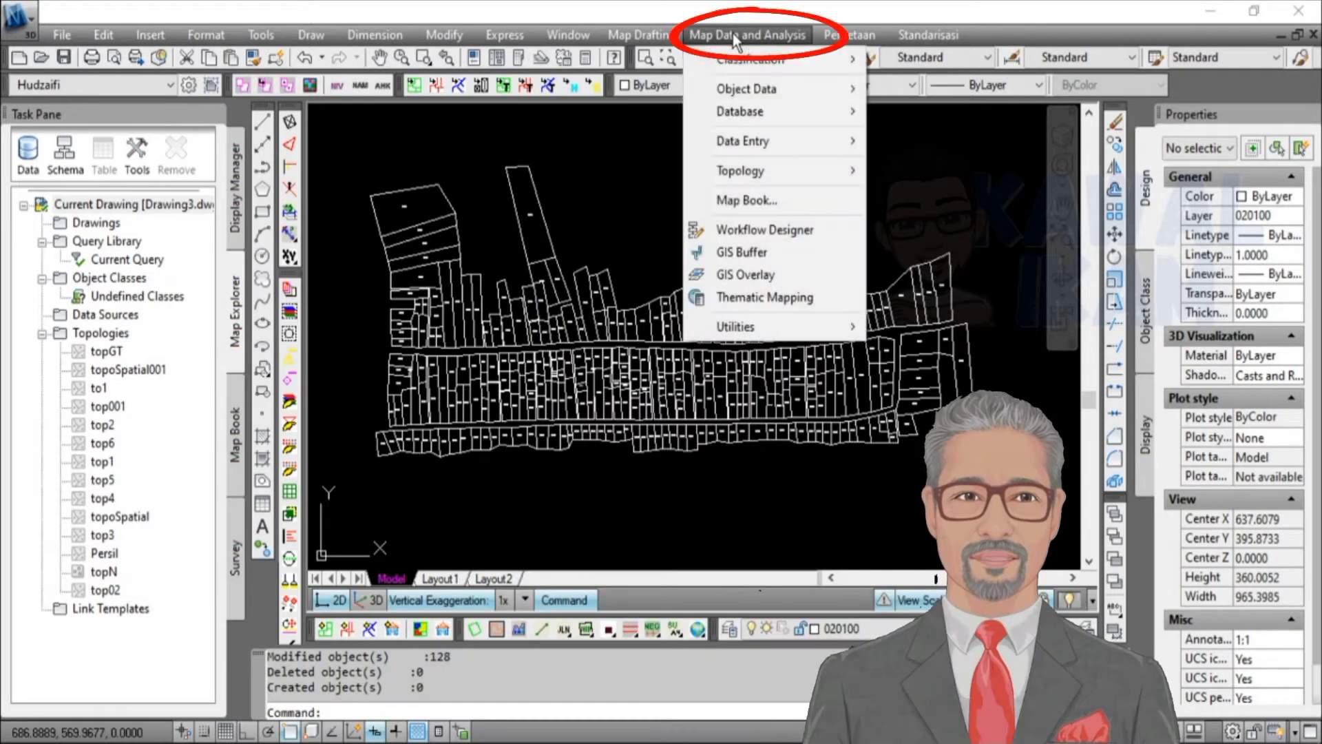
mouse_move(758, 170)
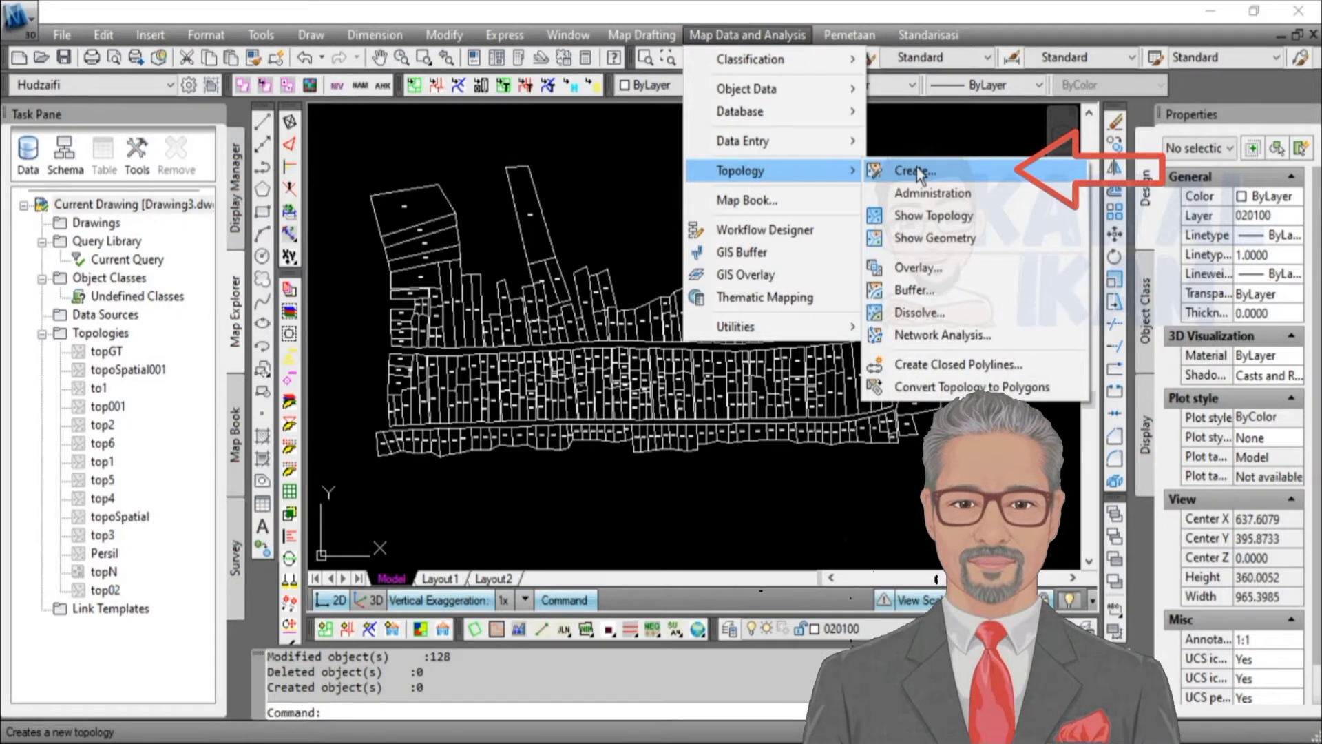
left_click(983, 169)
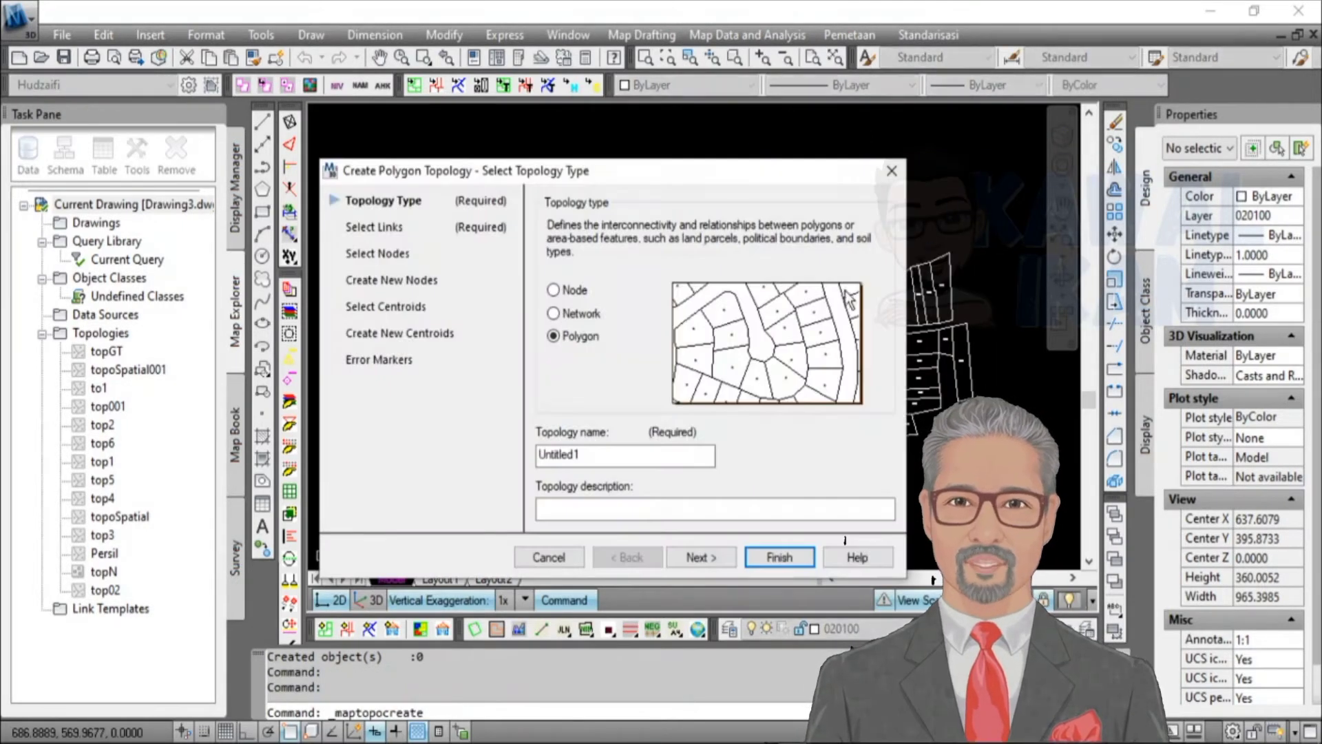
double_click(596, 455)
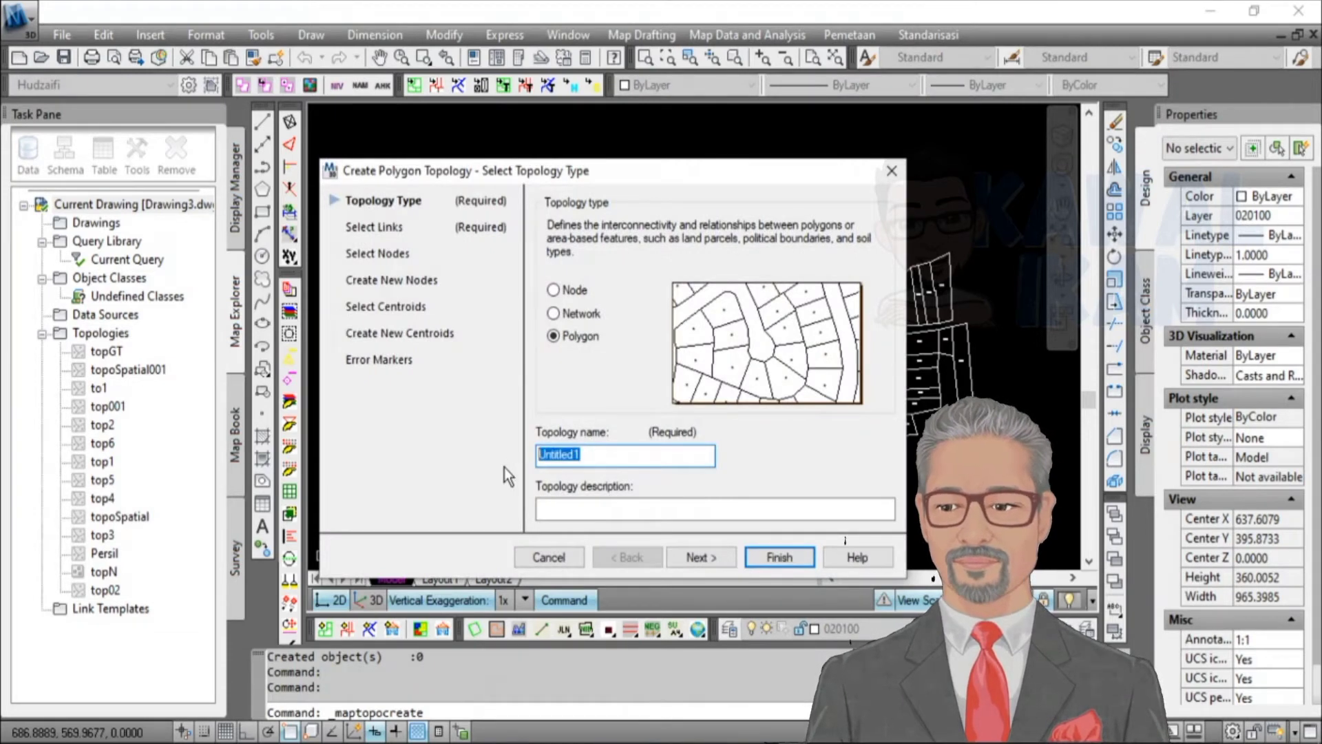
type("Per")
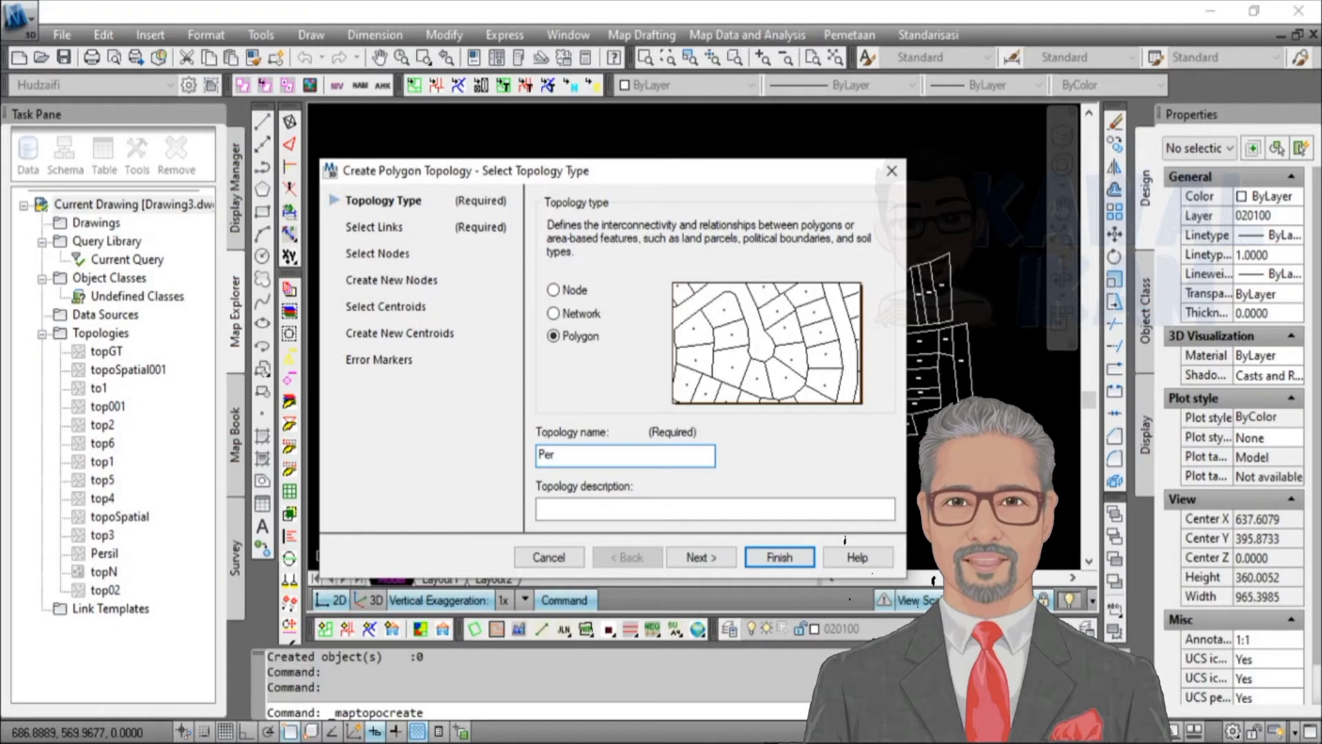
type("sil")
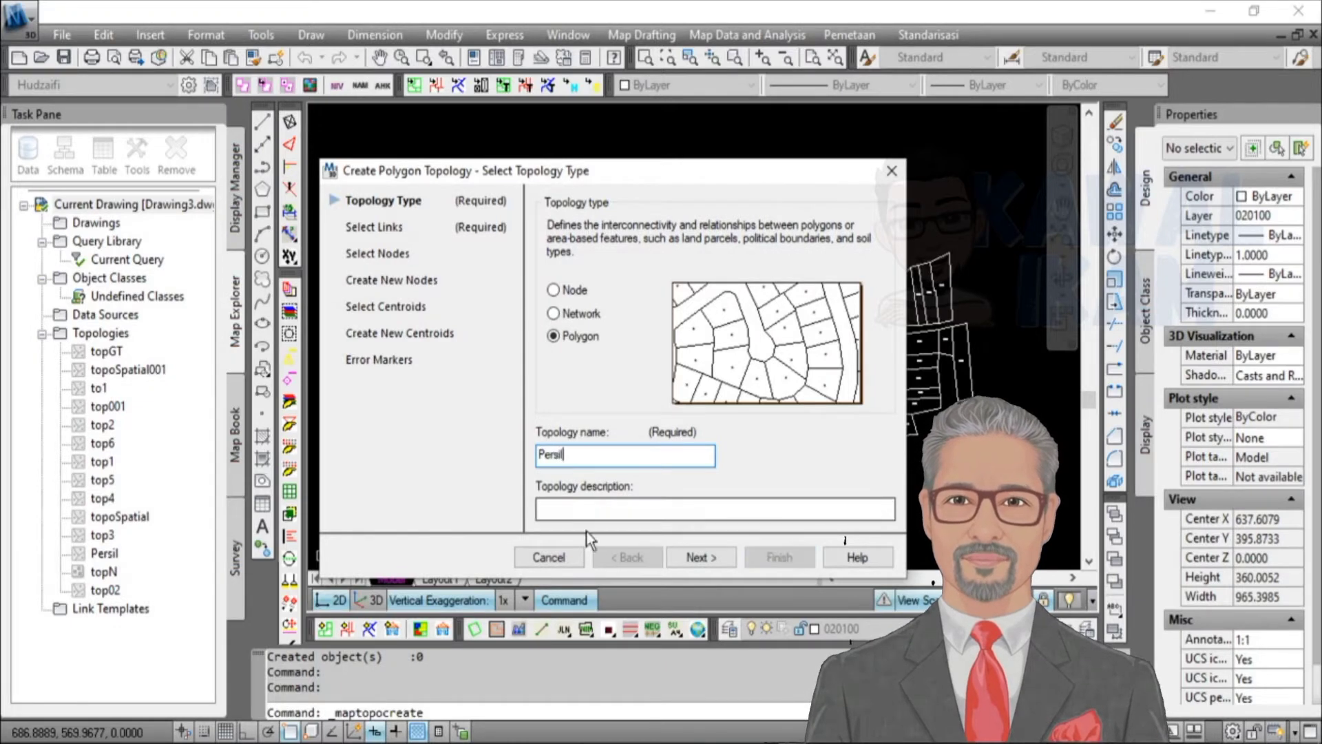
left_click(696, 561)
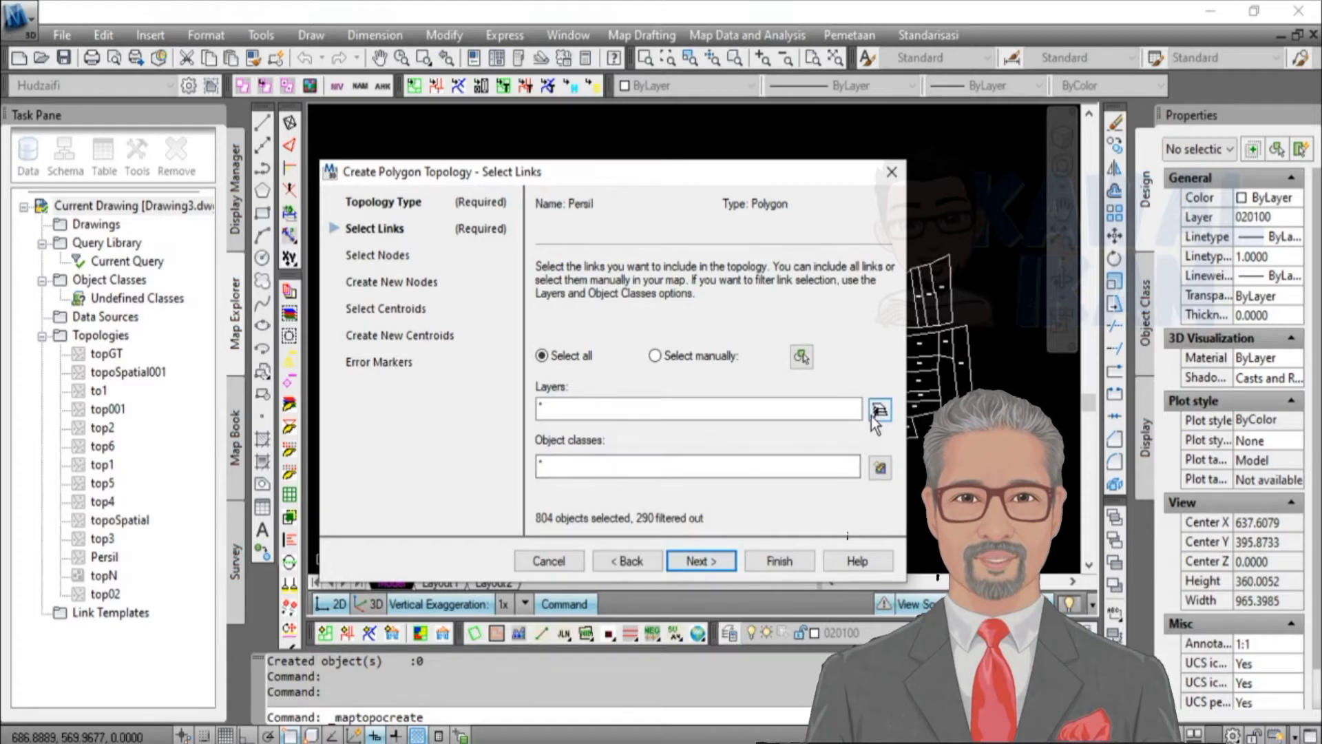
Step: Limit the topology links to all objects on layer 020100 and try to create the Persil topology
left_click(879, 410)
left_click(354, 245)
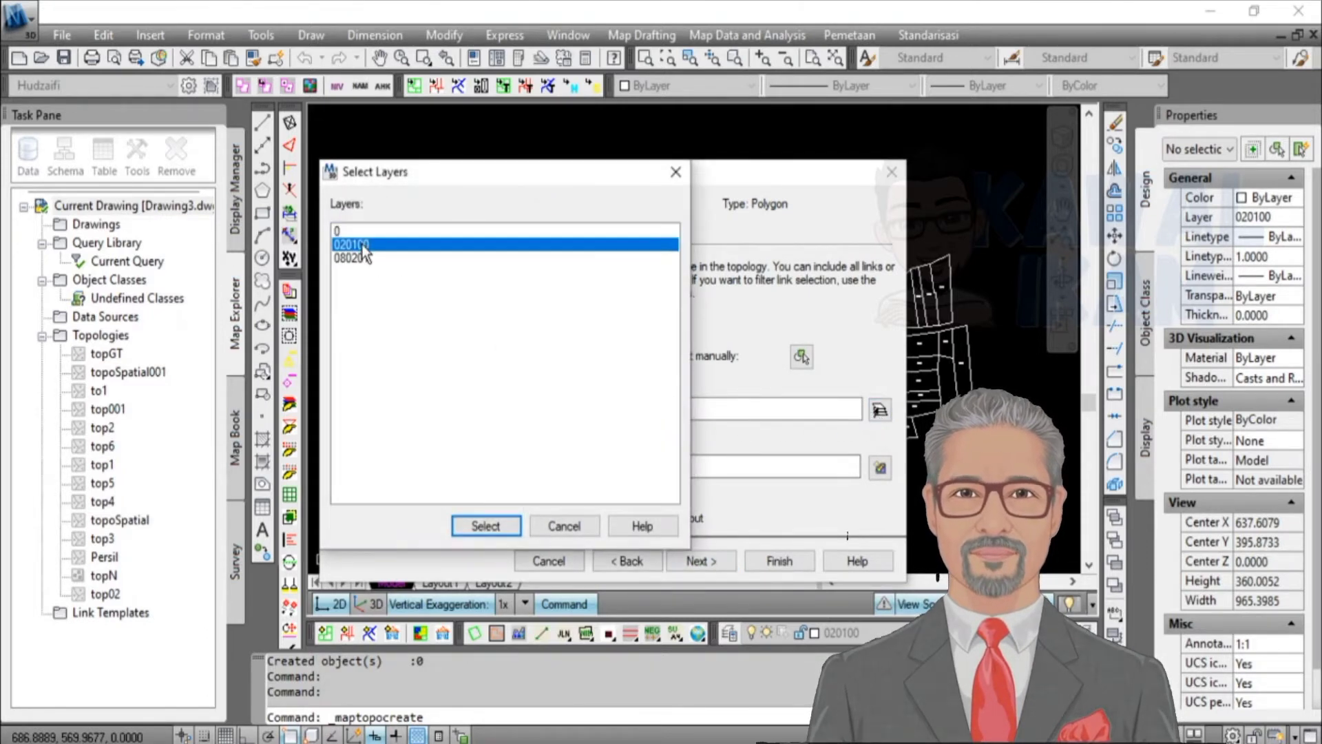
left_click(490, 525)
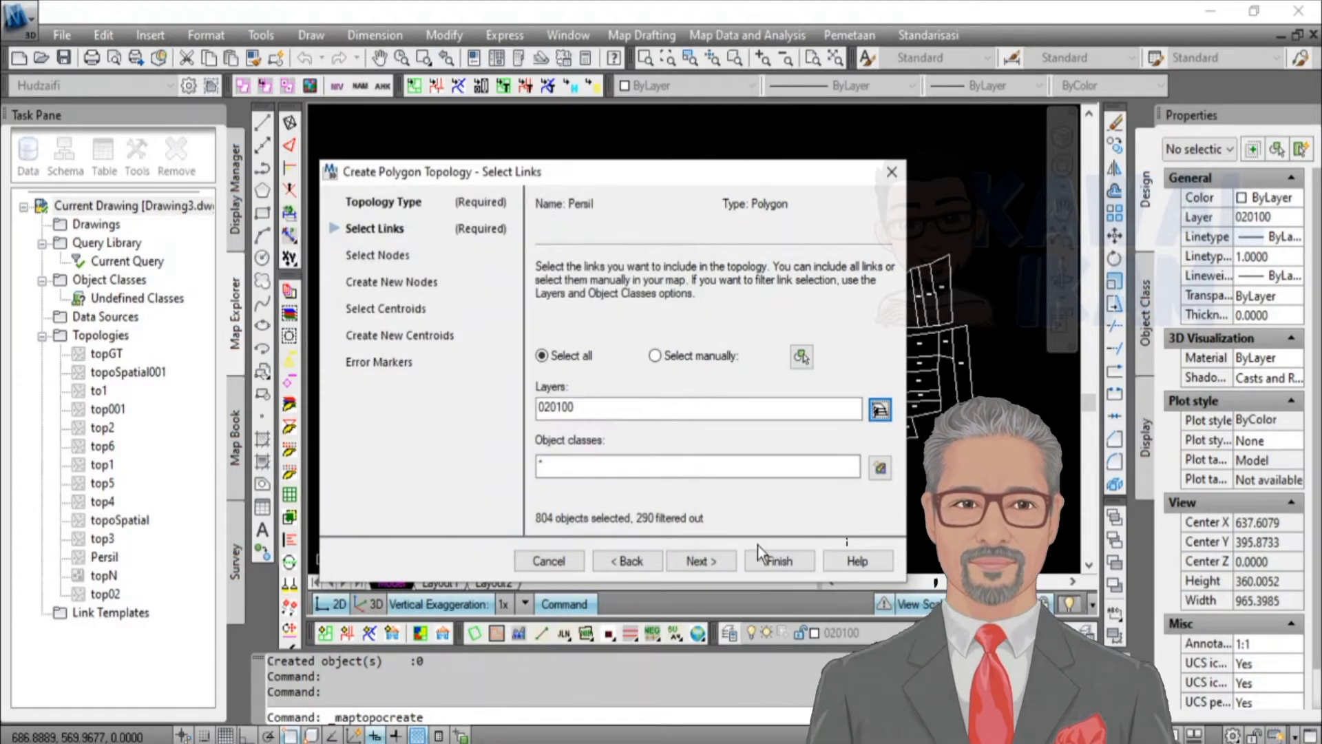
left_click(785, 561)
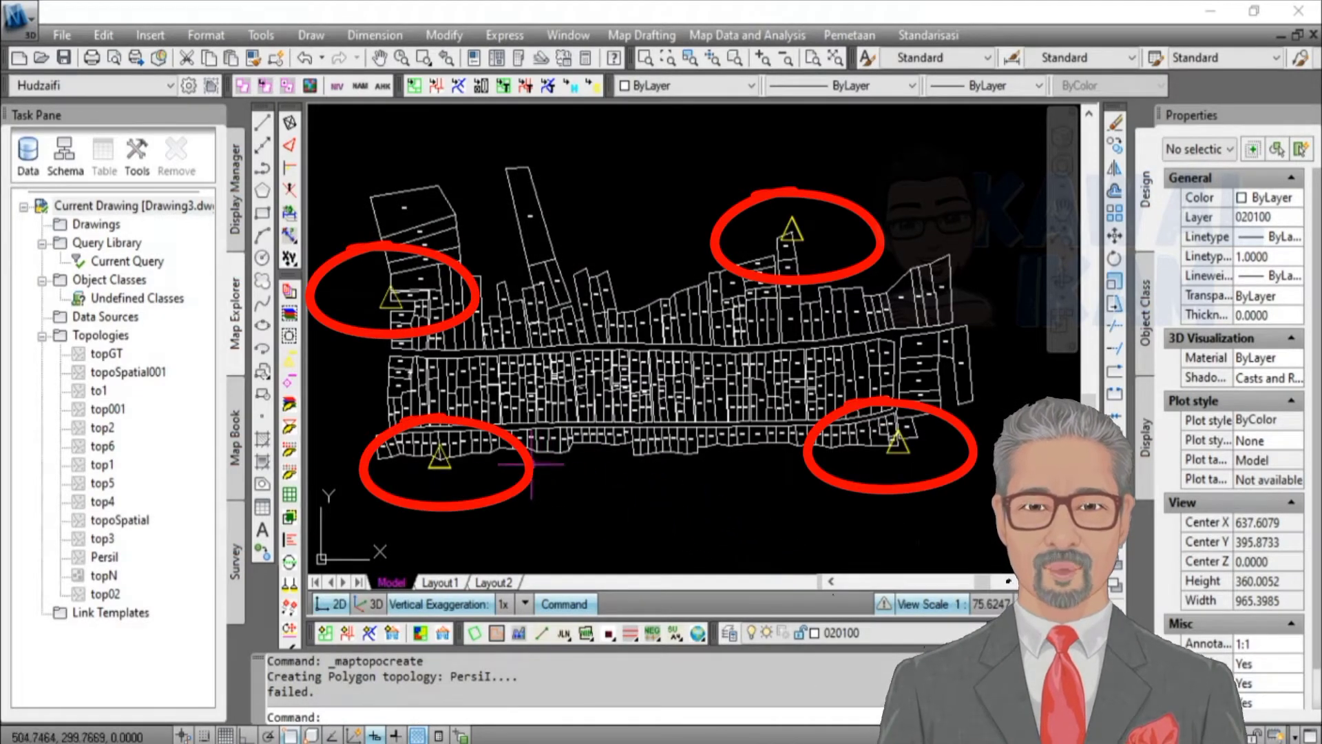
Step: Examine the error marker at the lower boundary corner between parcels 01739 and 01740
scroll(499, 454, "up", 5)
scroll(476, 429, "down", 5)
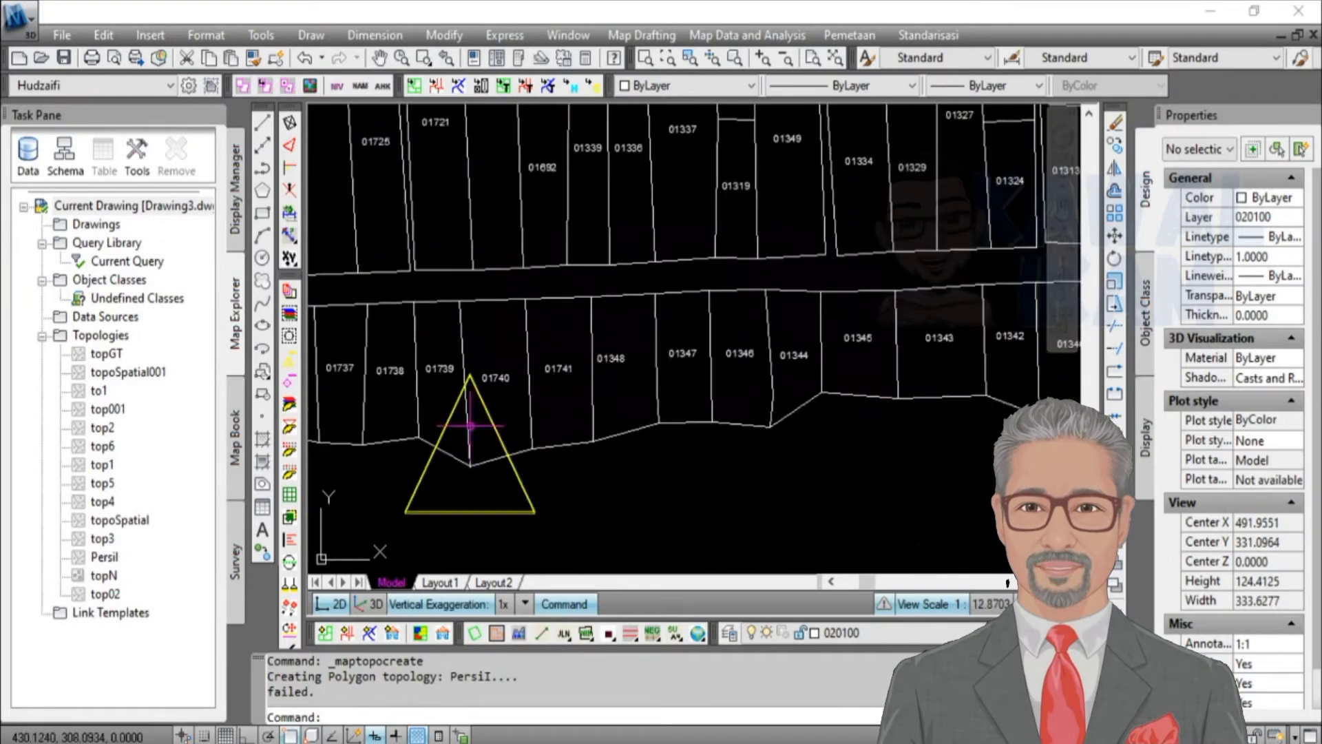
scroll(475, 411, "up", 6)
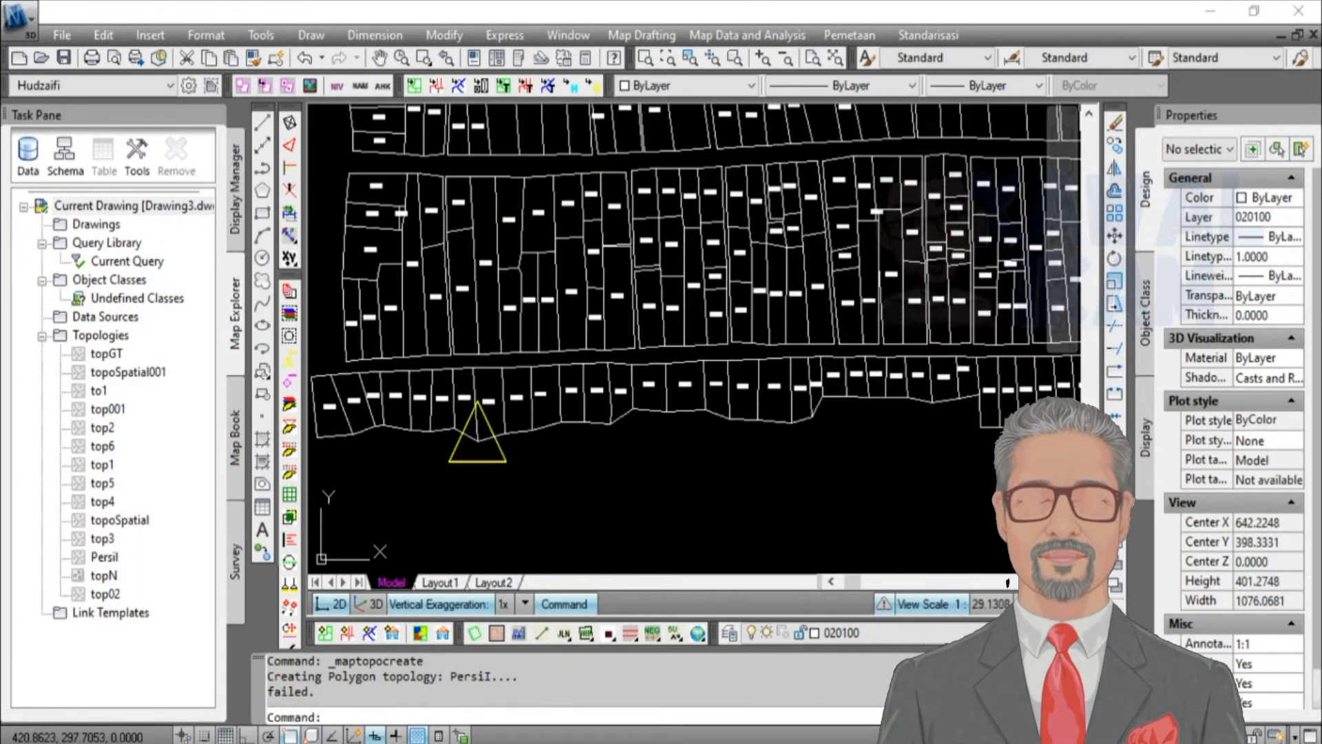
scroll(469, 417, "up", 2)
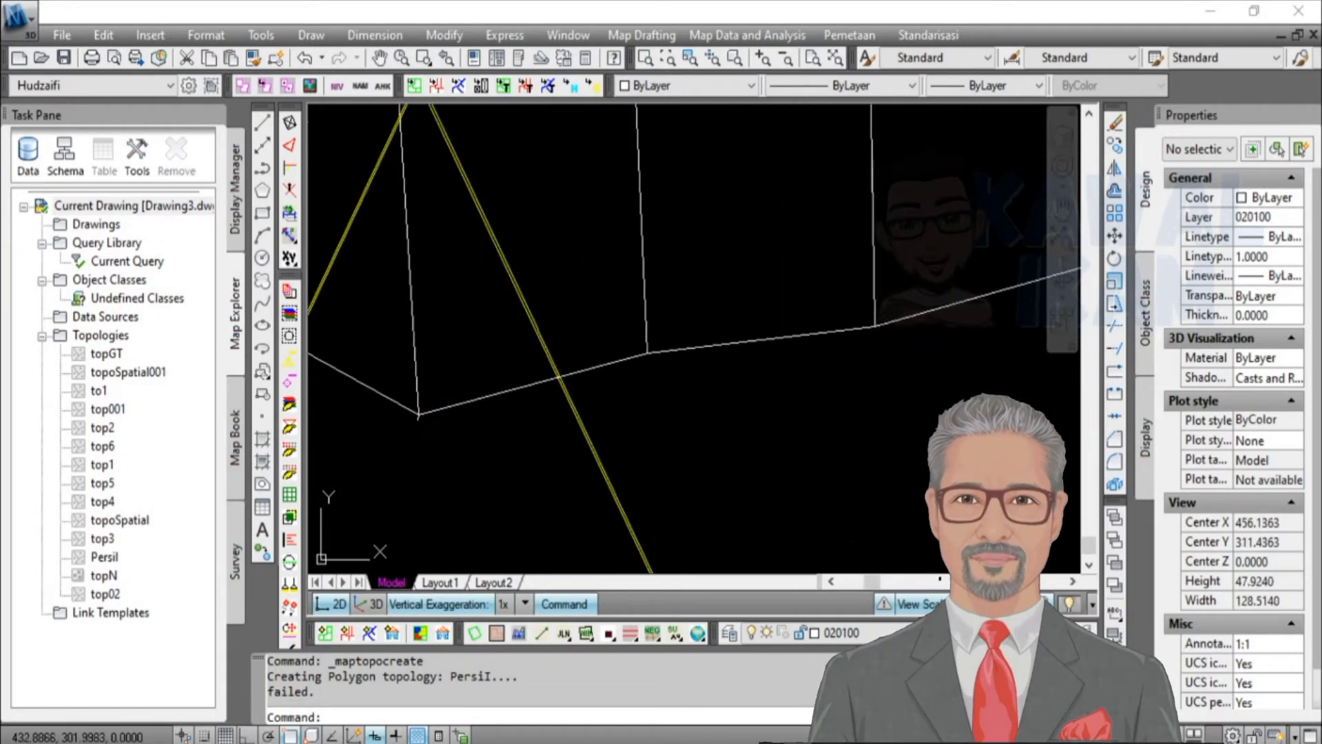
scroll(464, 422, "down", 6)
scroll(779, 376, "up", 2)
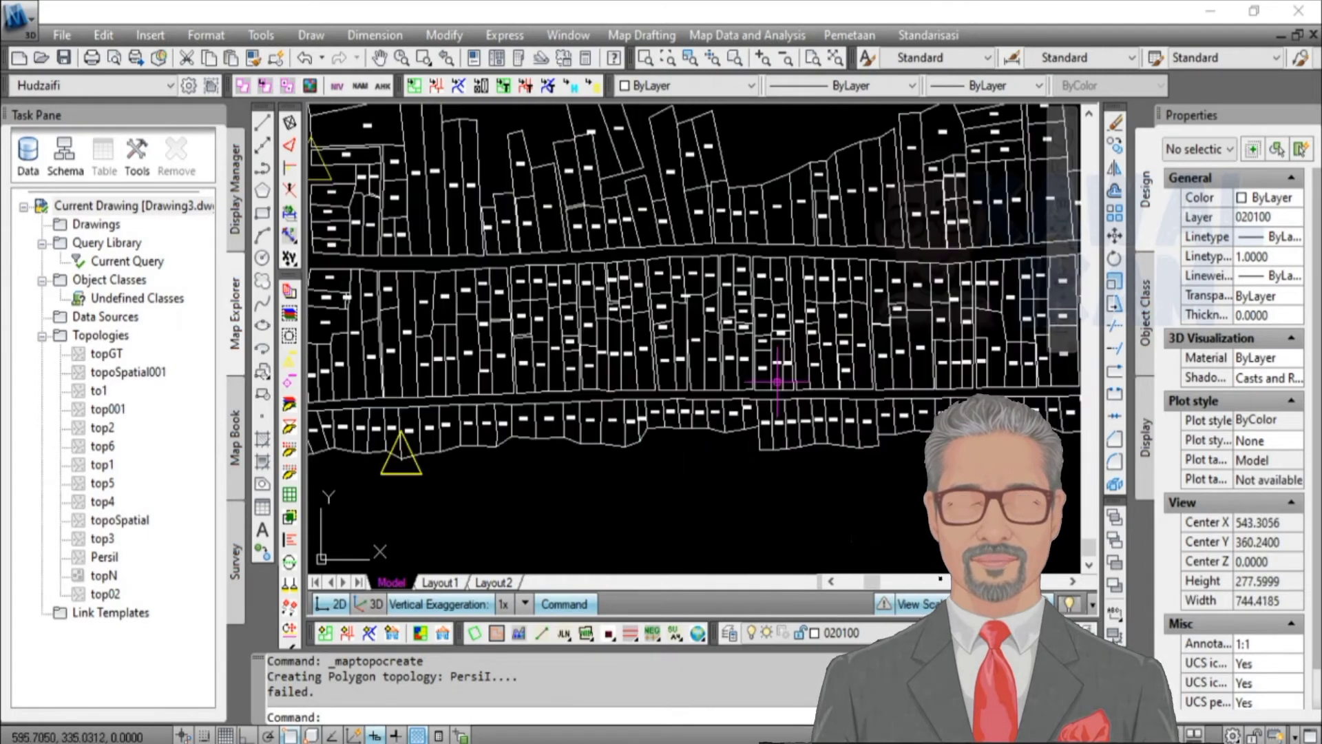
middle_click_drag(779, 375, 555, 410)
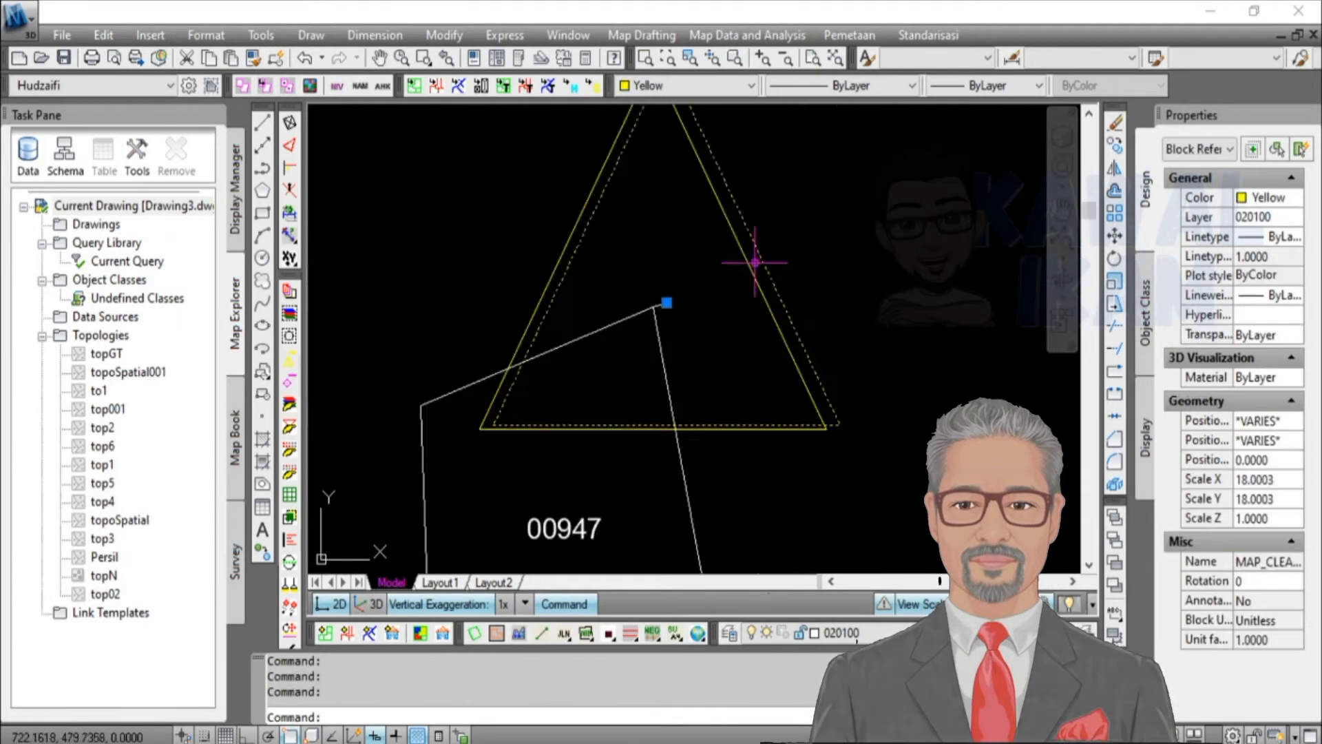
Step: Erase the two error markers and the short overshooting line at the upper corner of parcel 00947
scroll(750, 270, "down", 5)
scroll(750, 271, "up", 2)
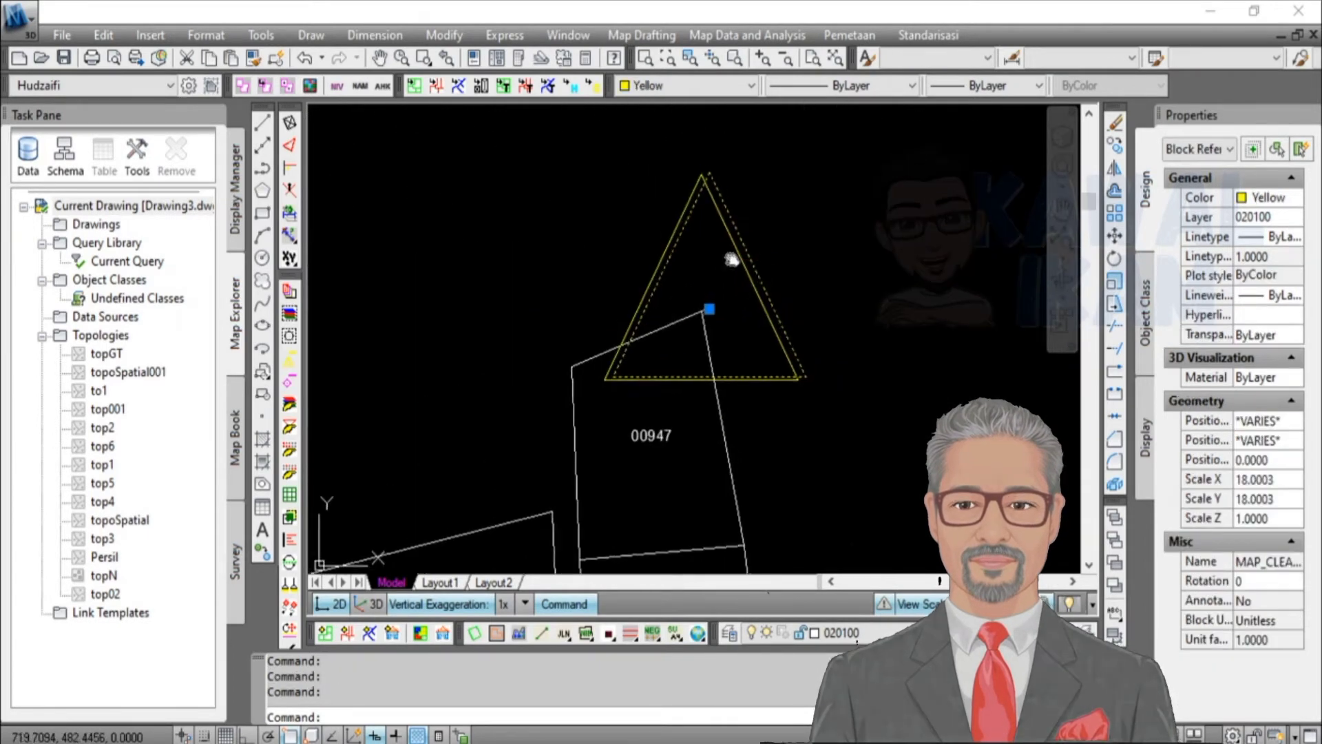
key("Escape")
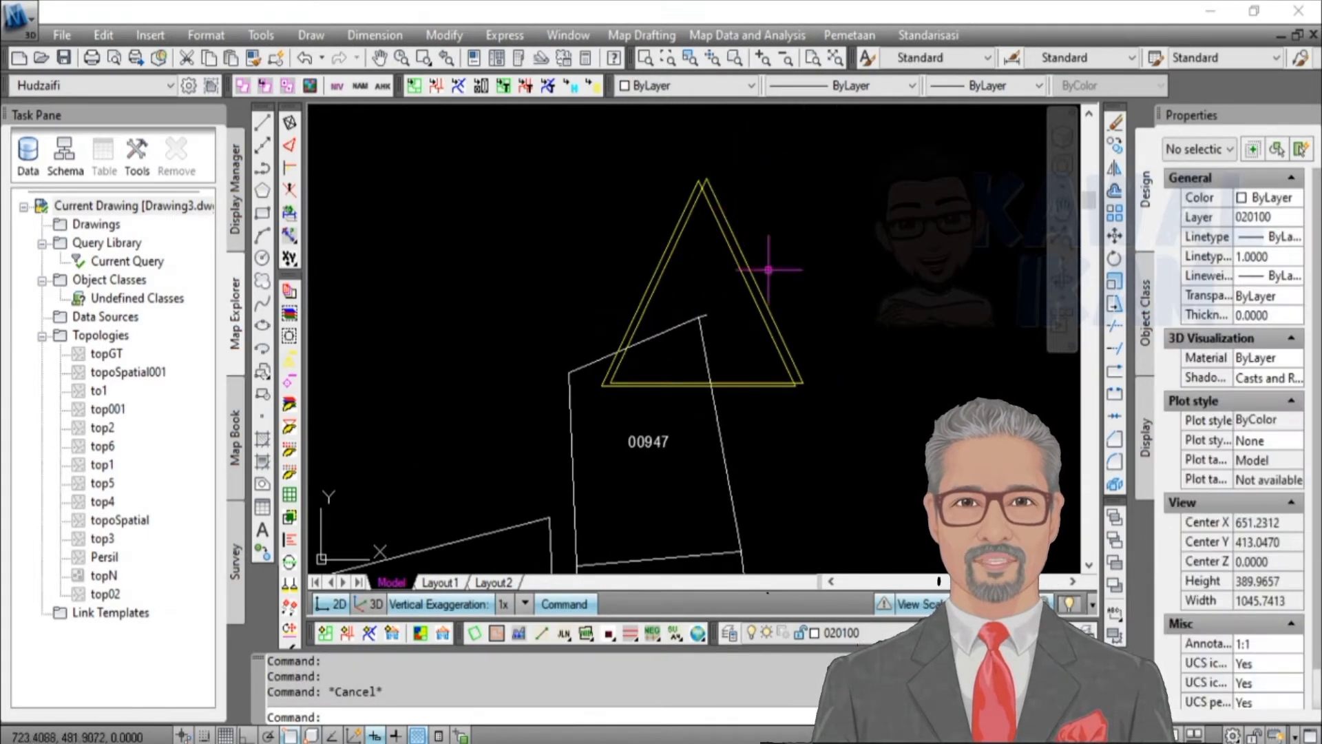
left_click(770, 172)
left_click(692, 214)
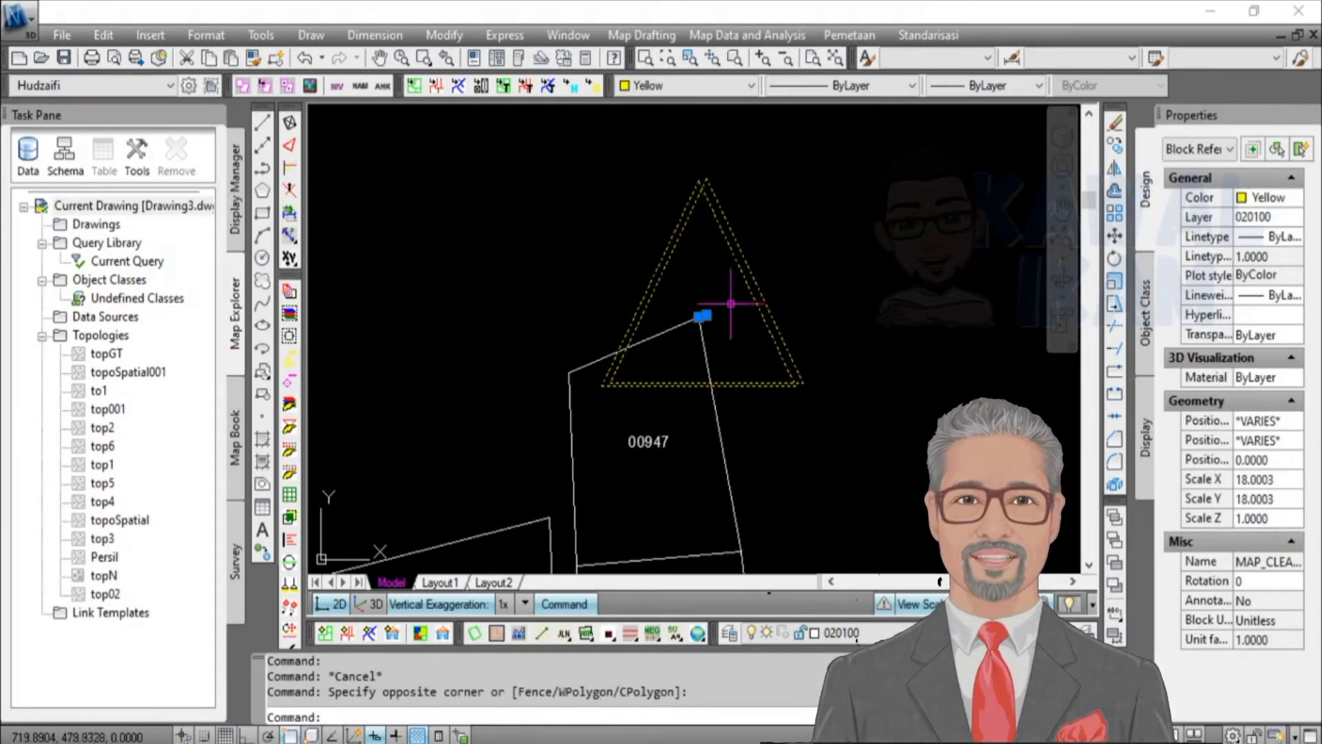
scroll(728, 319, "up", 3)
left_click(679, 298)
left_click(674, 290)
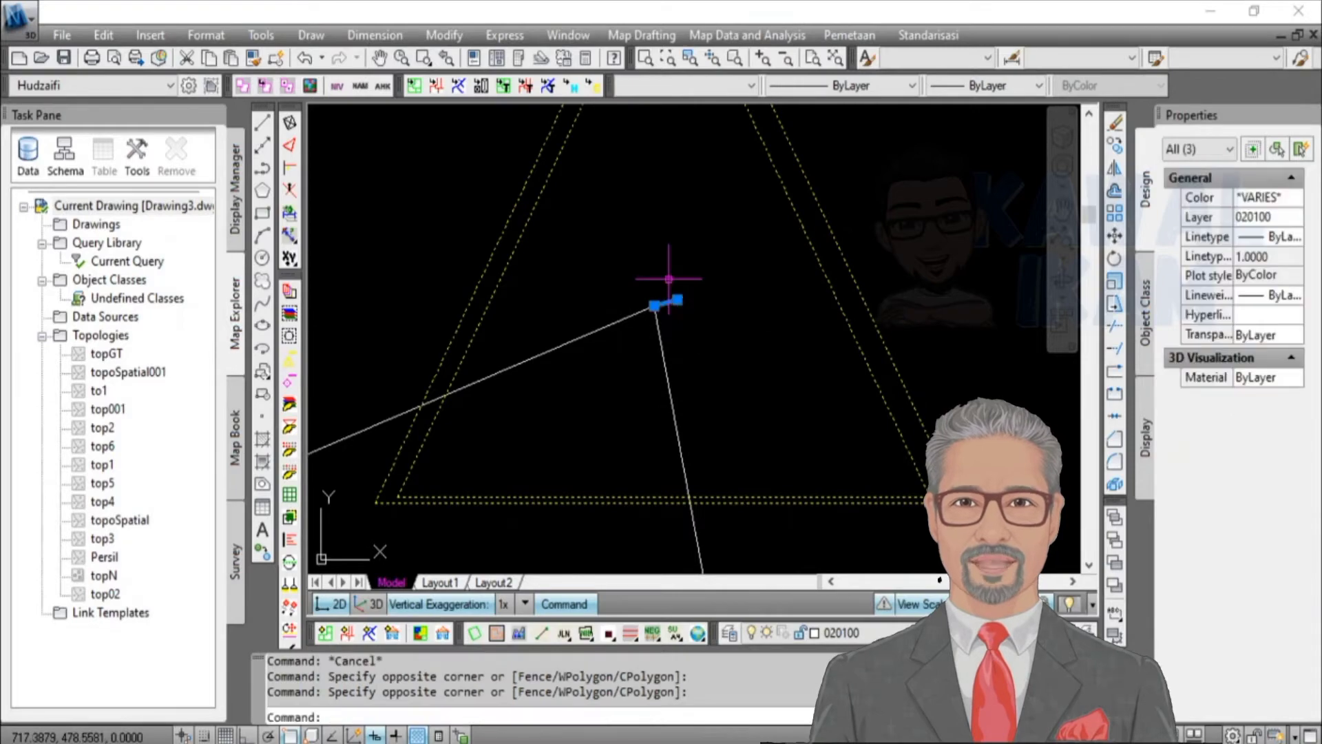
key("Delete")
Step: Erase the two error markers and the short overshooting line at the lower corner of parcel 00913
scroll(786, 245, "down", 8)
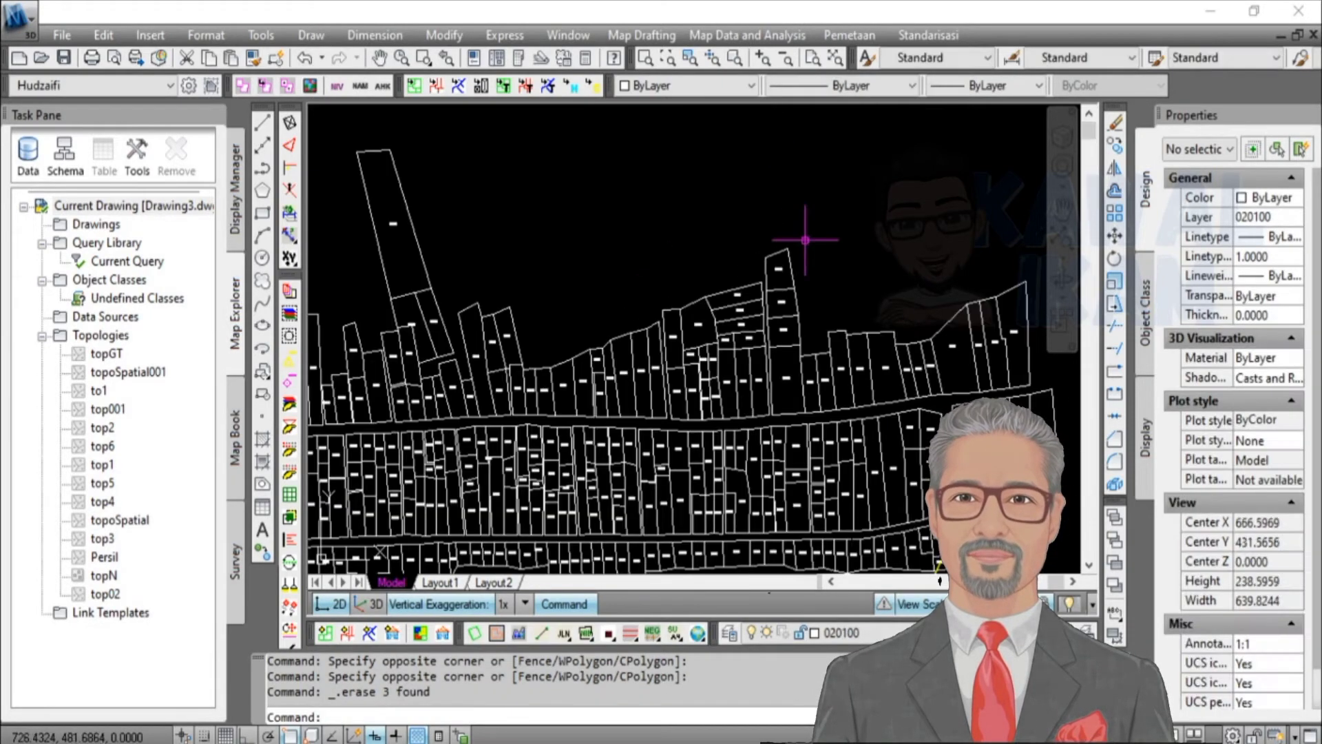
scroll(865, 317, "up", 10)
left_click(889, 290)
left_click(848, 286)
scroll(753, 288, "up", 3)
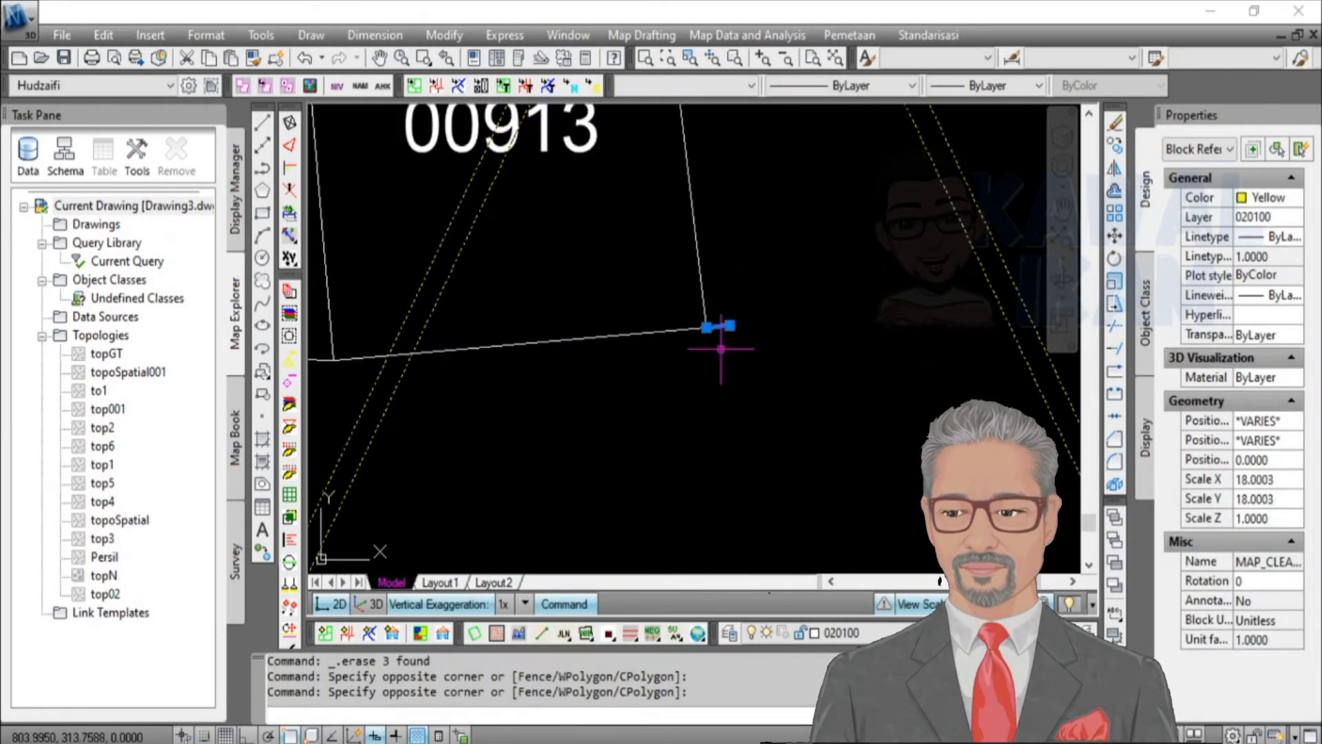
scroll(741, 282, "down", 10)
key("Delete")
Step: Erase the error markers and the short overshoot at the lower corner shared by parcels 01739 and 01740
scroll(602, 333, "up", 10)
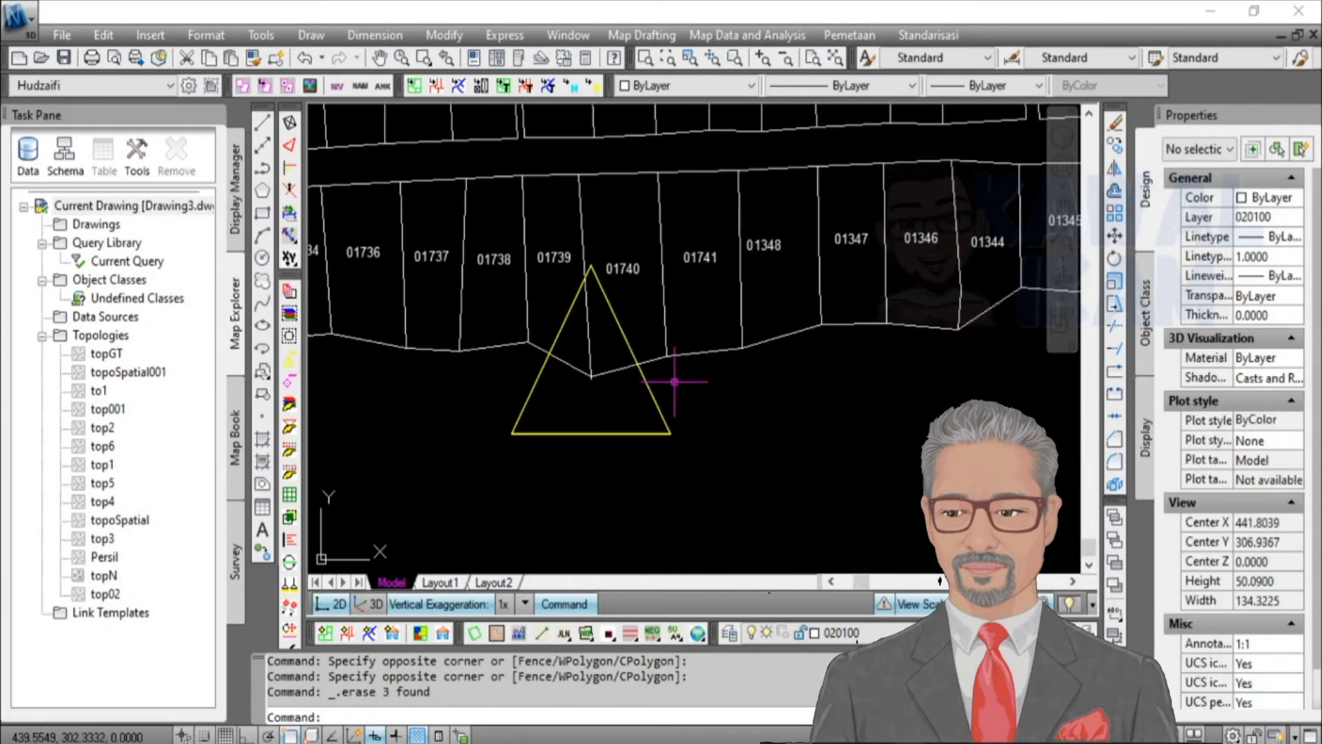
left_click(677, 392)
left_click(571, 467)
left_click(570, 467)
left_click(583, 386)
scroll(587, 380, "up", 10)
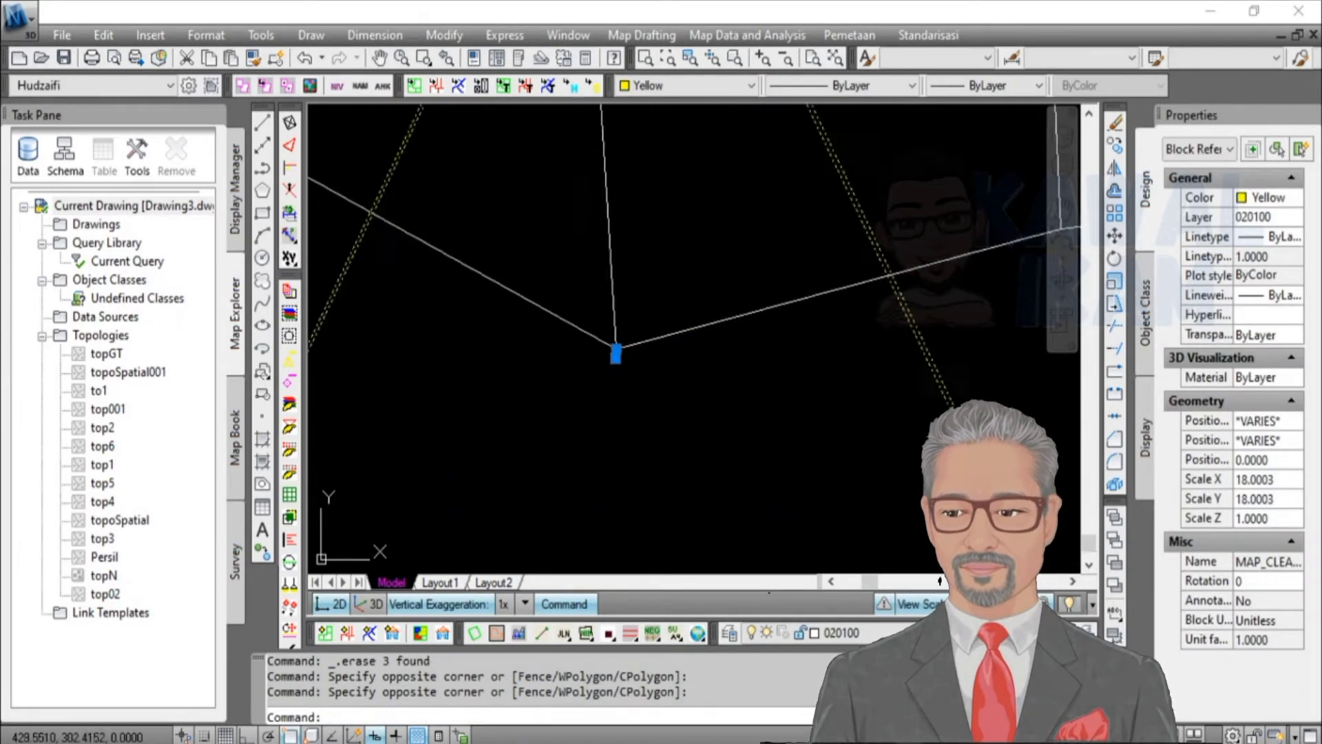
left_click(676, 337)
left_click(610, 364)
key("Delete")
Step: Erase the error markers and the short overshoot at the lower-left corner of parcel 01714
scroll(724, 341, "down", 12)
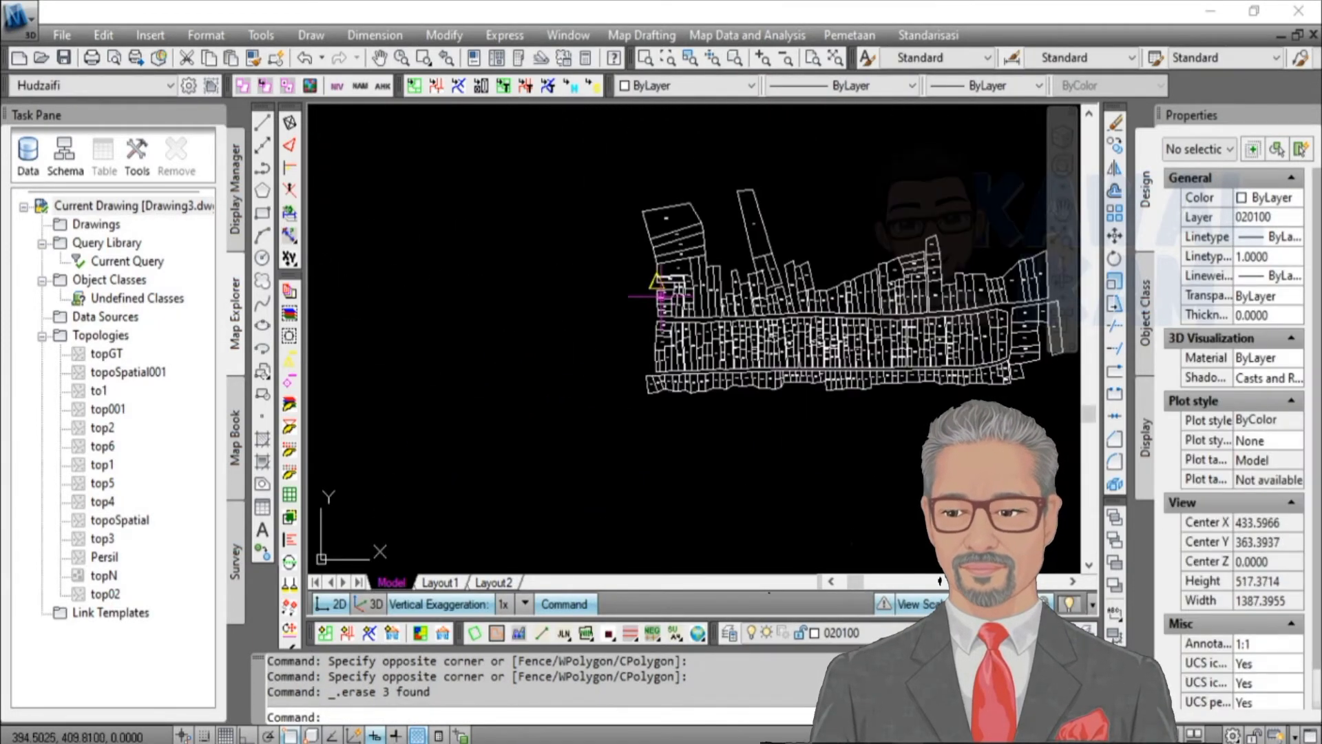
scroll(664, 303, "up", 12)
left_click(565, 317)
left_click(661, 347)
left_click(661, 346)
left_click(643, 324)
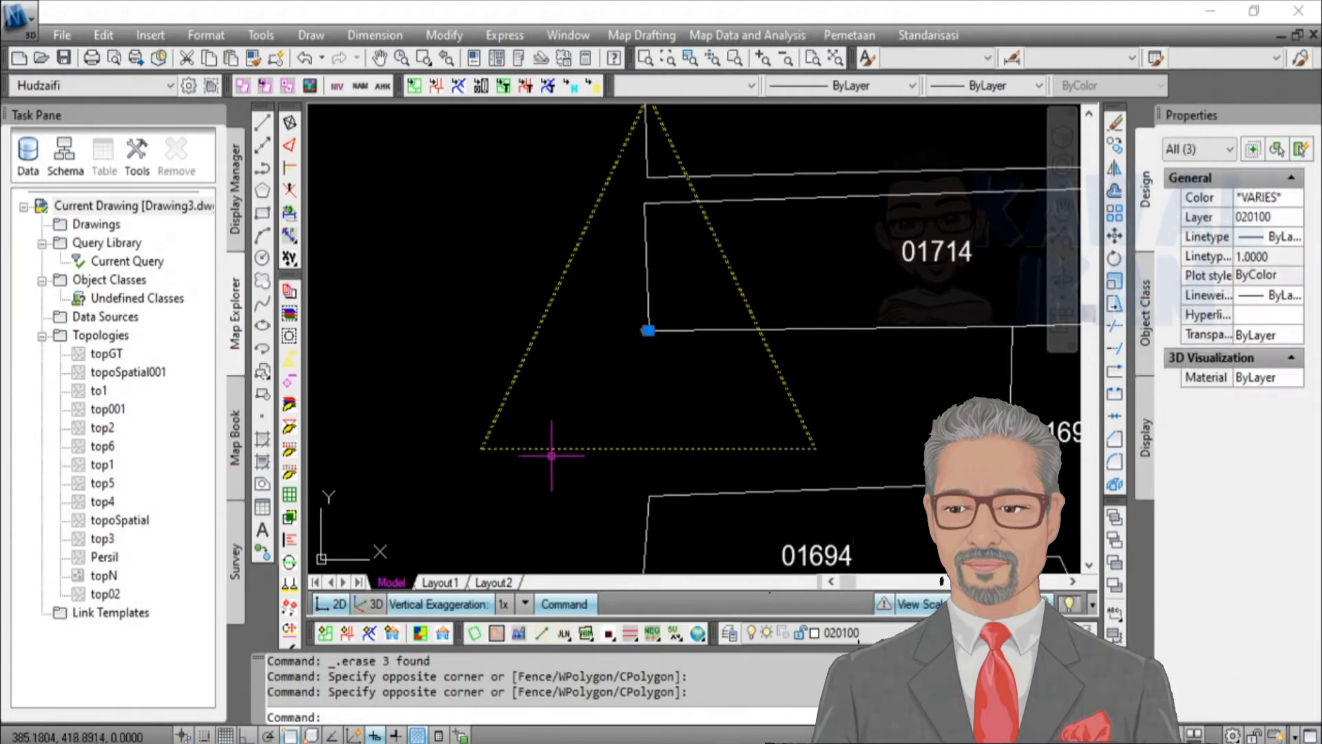
key("Delete")
Step: Create a polygon topology named Persil from the cleaned parcel drawing
scroll(583, 304, "down", 12)
scroll(583, 304, "up", 5)
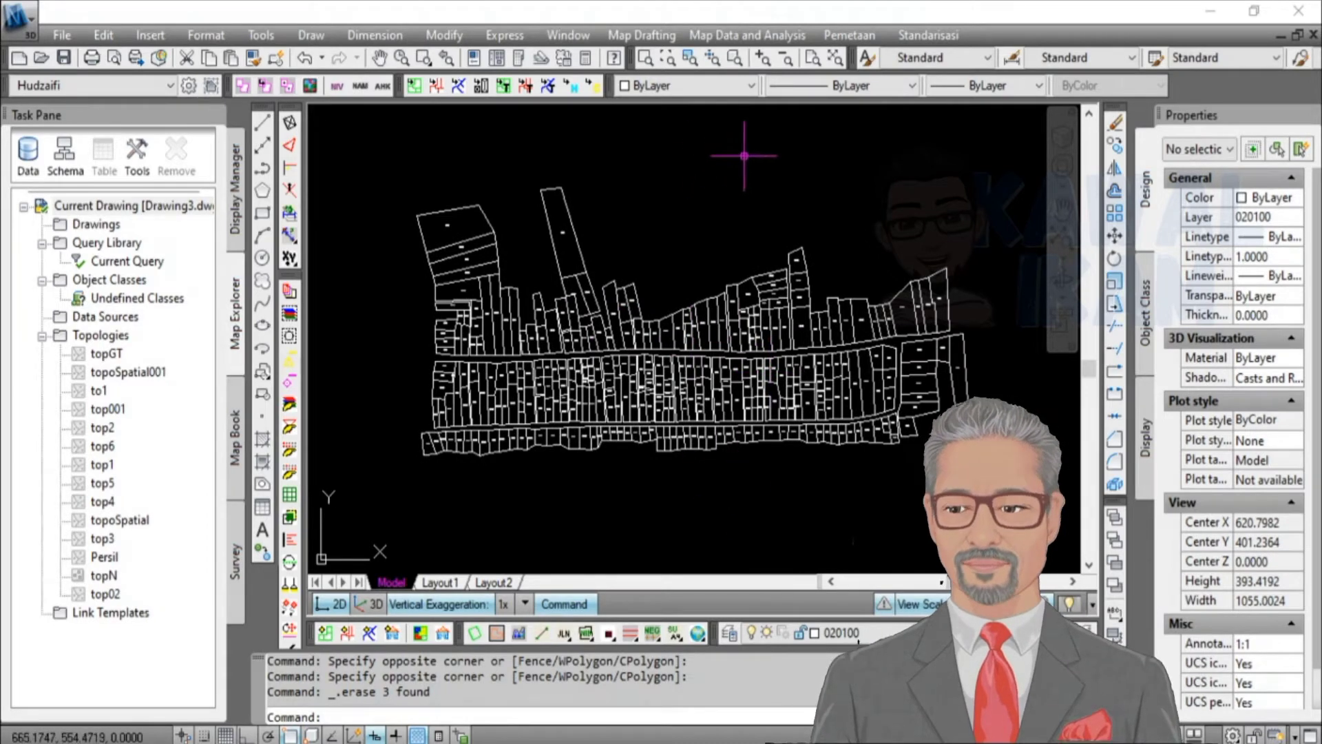
left_click(717, 35)
mouse_move(849, 180)
left_click(911, 172)
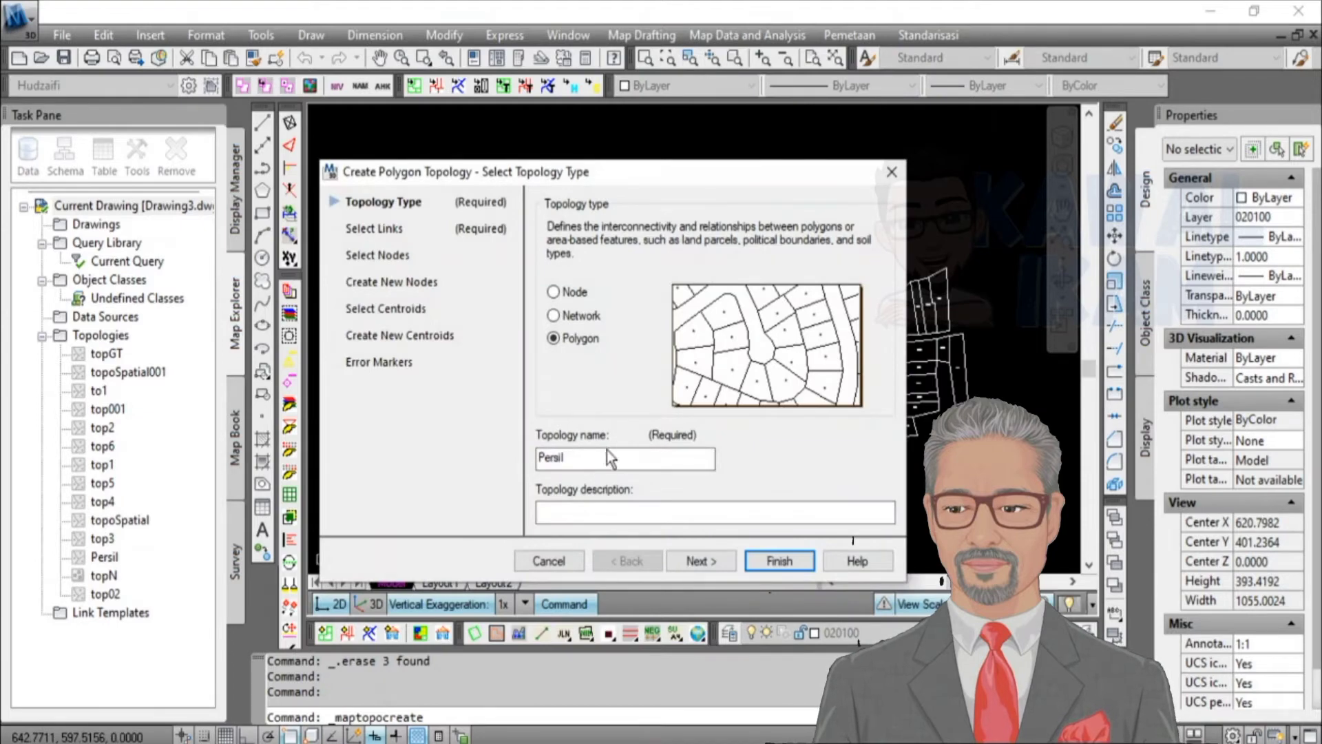
left_click(710, 559)
left_click(778, 560)
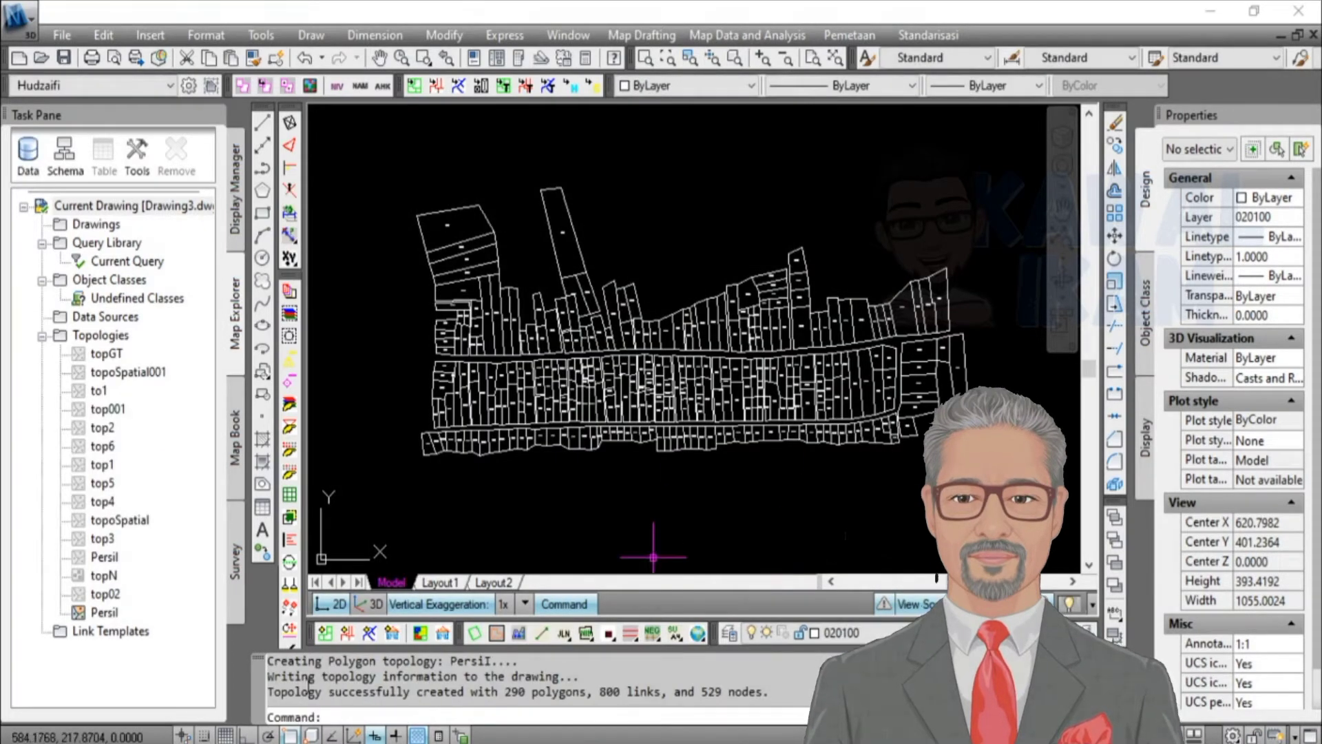
left_click(103, 613)
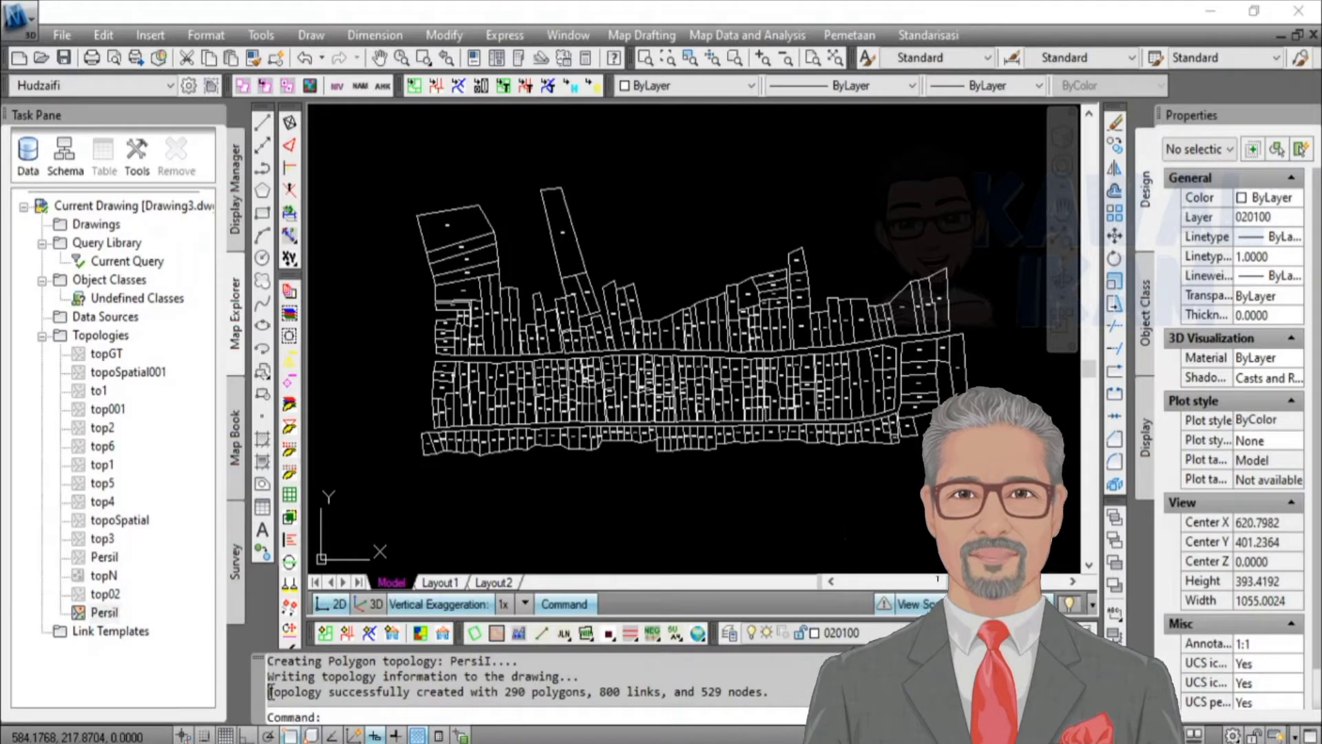
left_click_drag(268, 692, 770, 692)
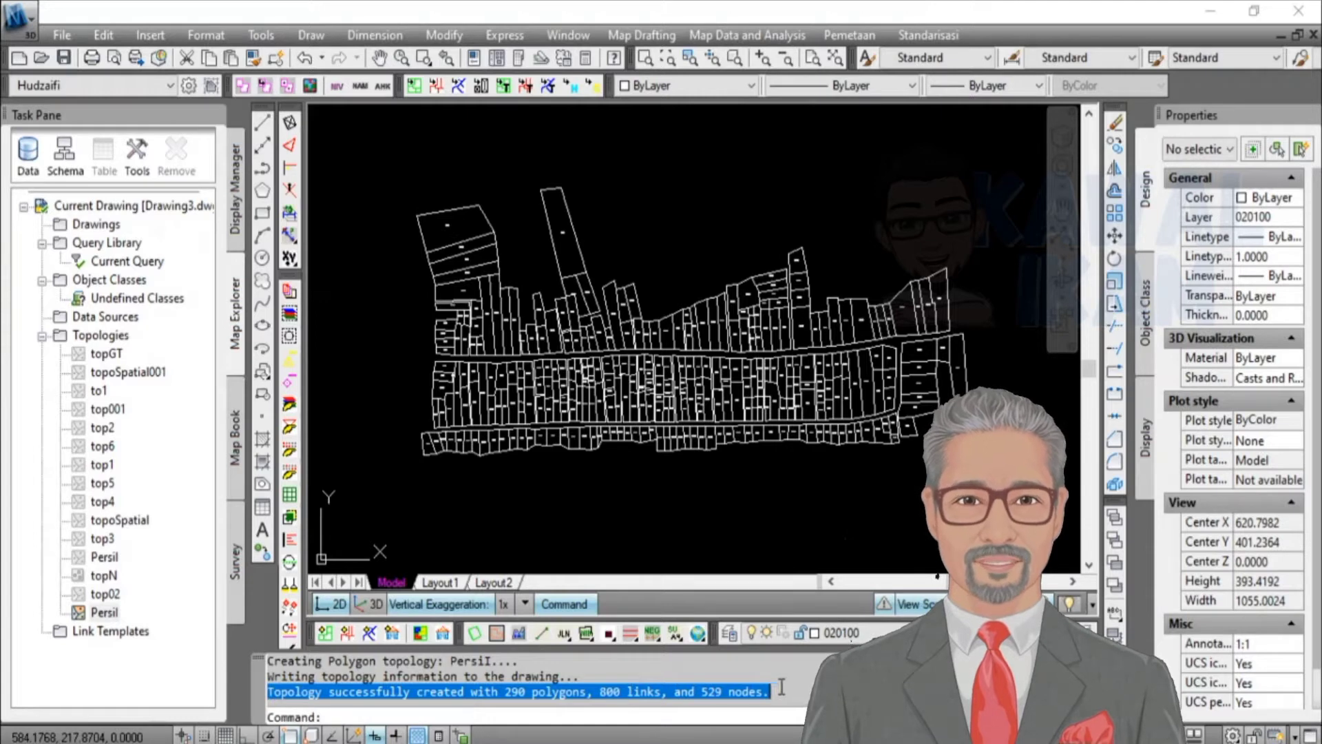
left_click(782, 687)
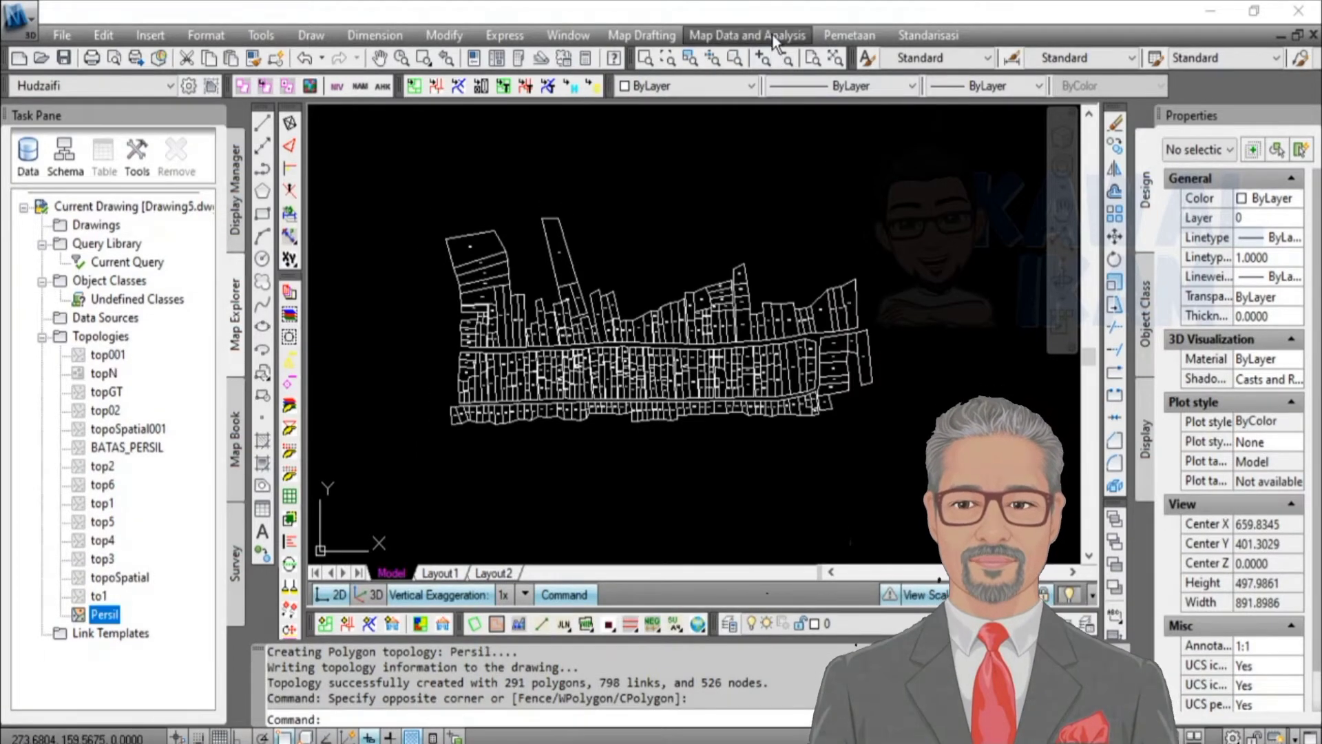
Step: Define a new object data table named tablePersil containing a Character field named fieldPersil
left_click(771, 33)
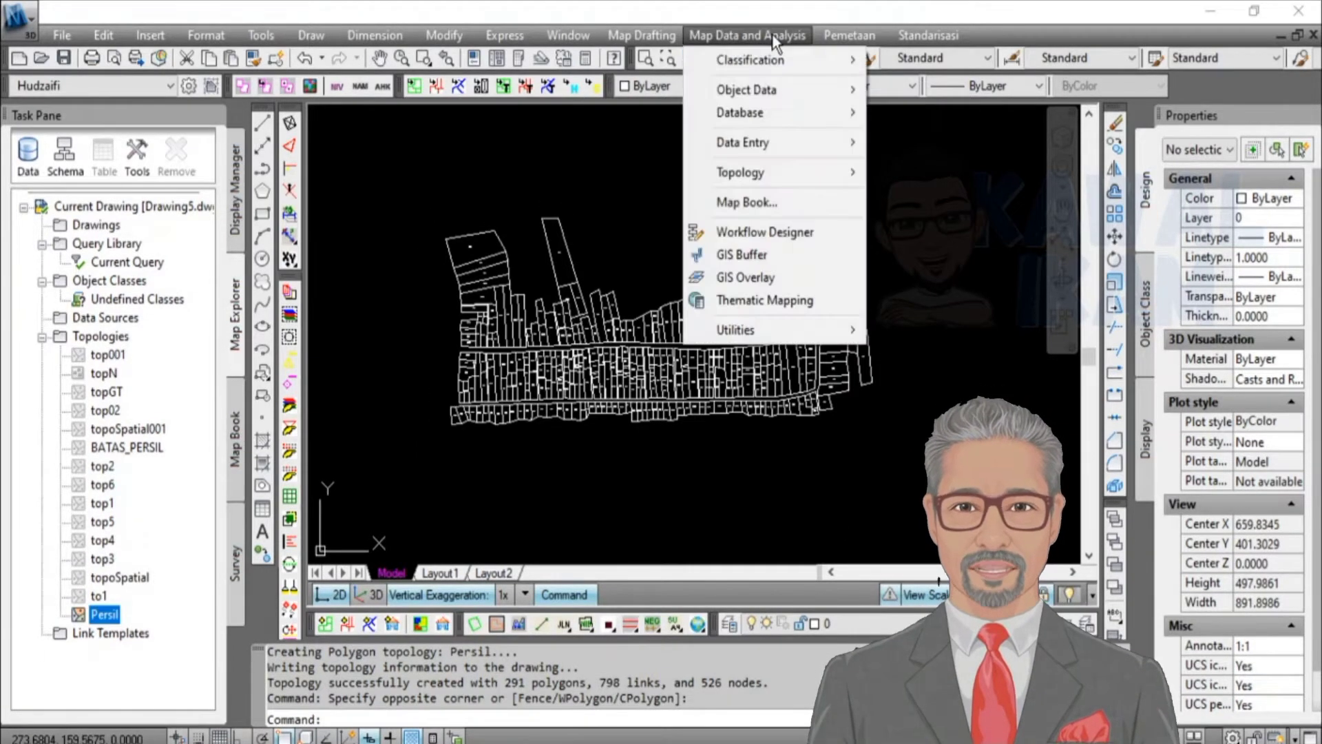
mouse_move(770, 87)
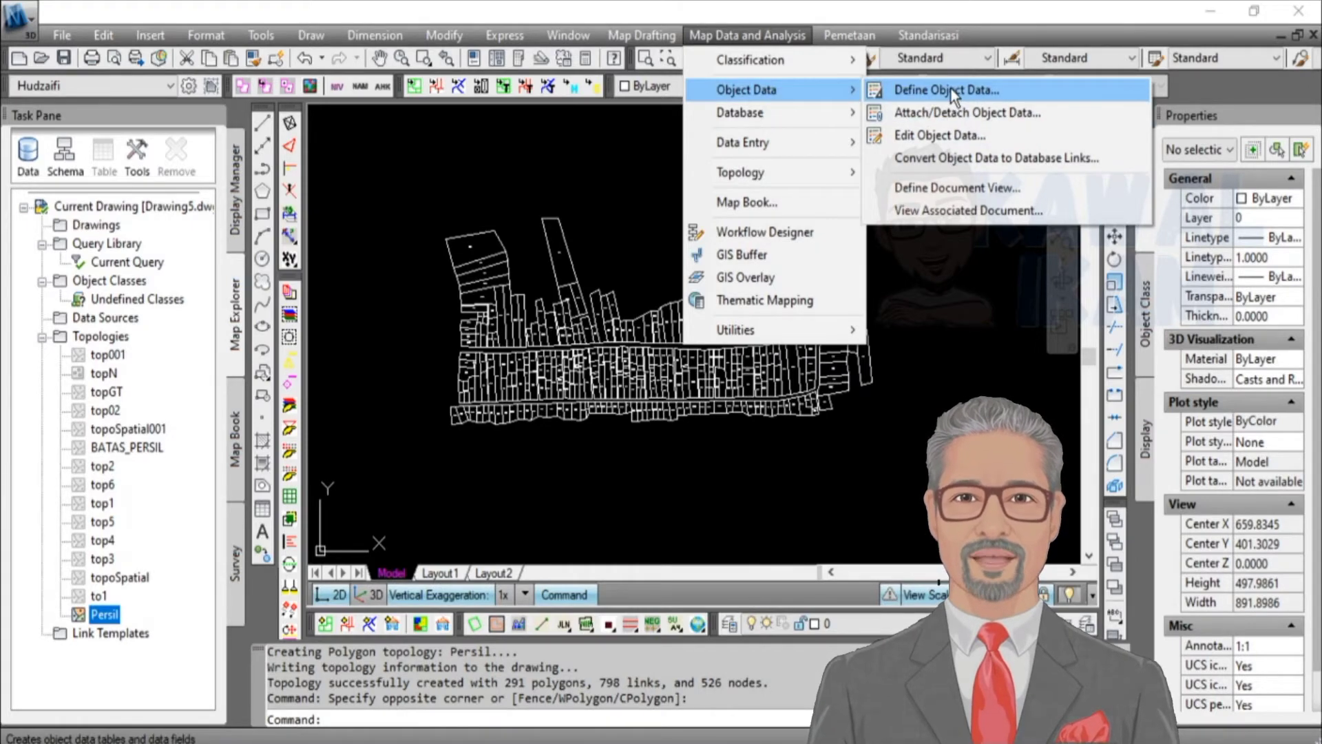
left_click(1027, 90)
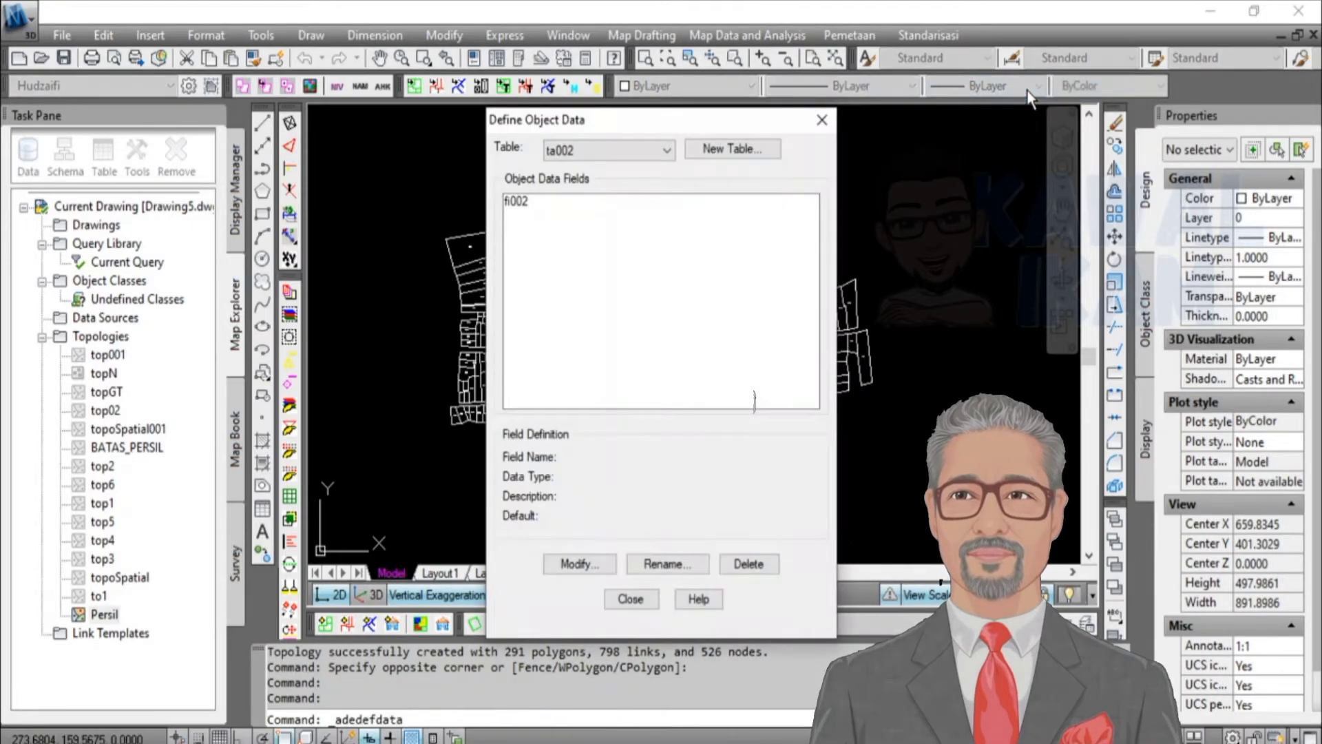
left_click(758, 151)
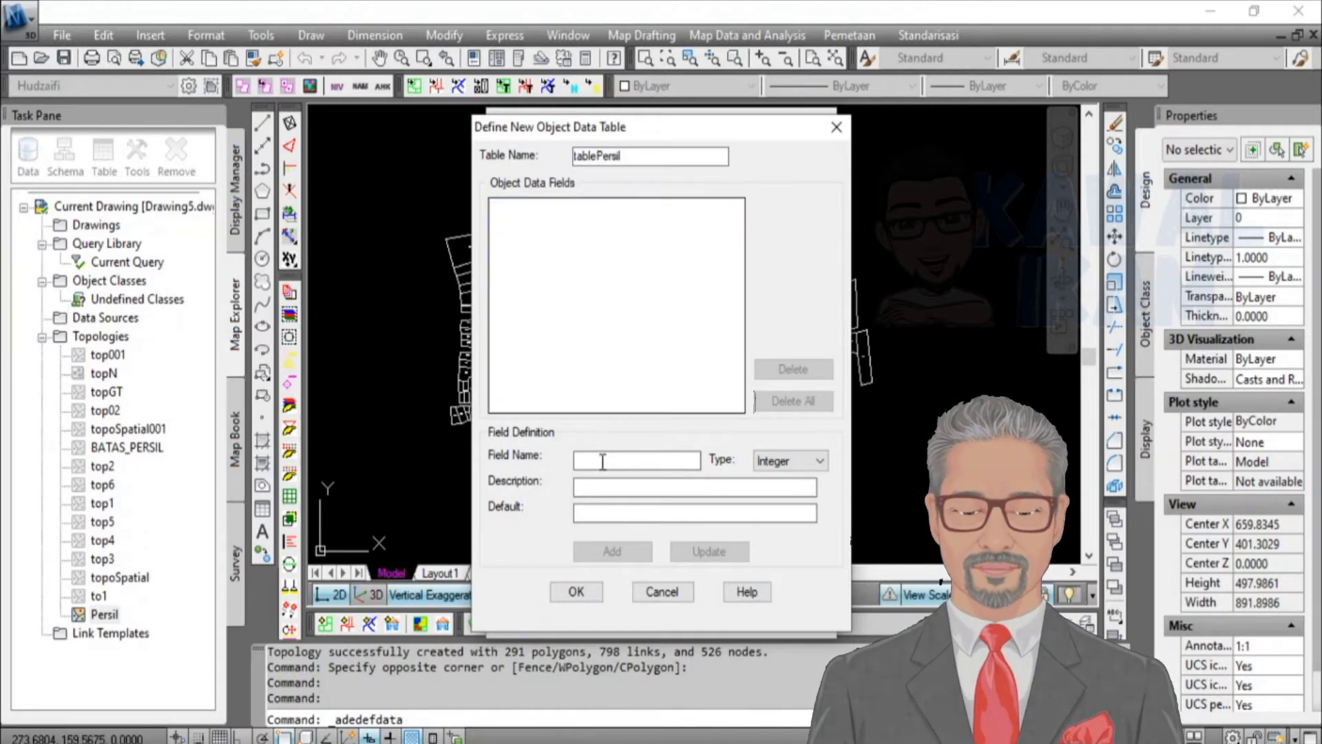
left_click(632, 458)
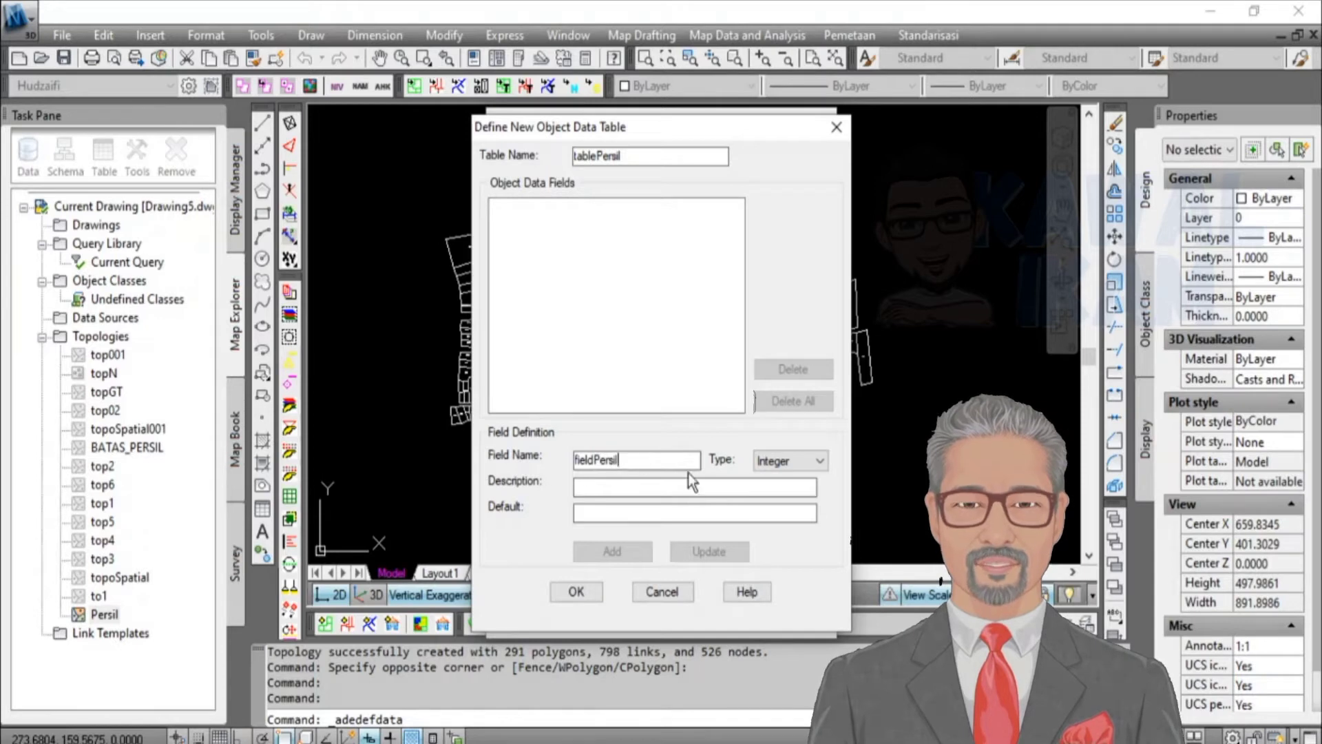
left_click(800, 461)
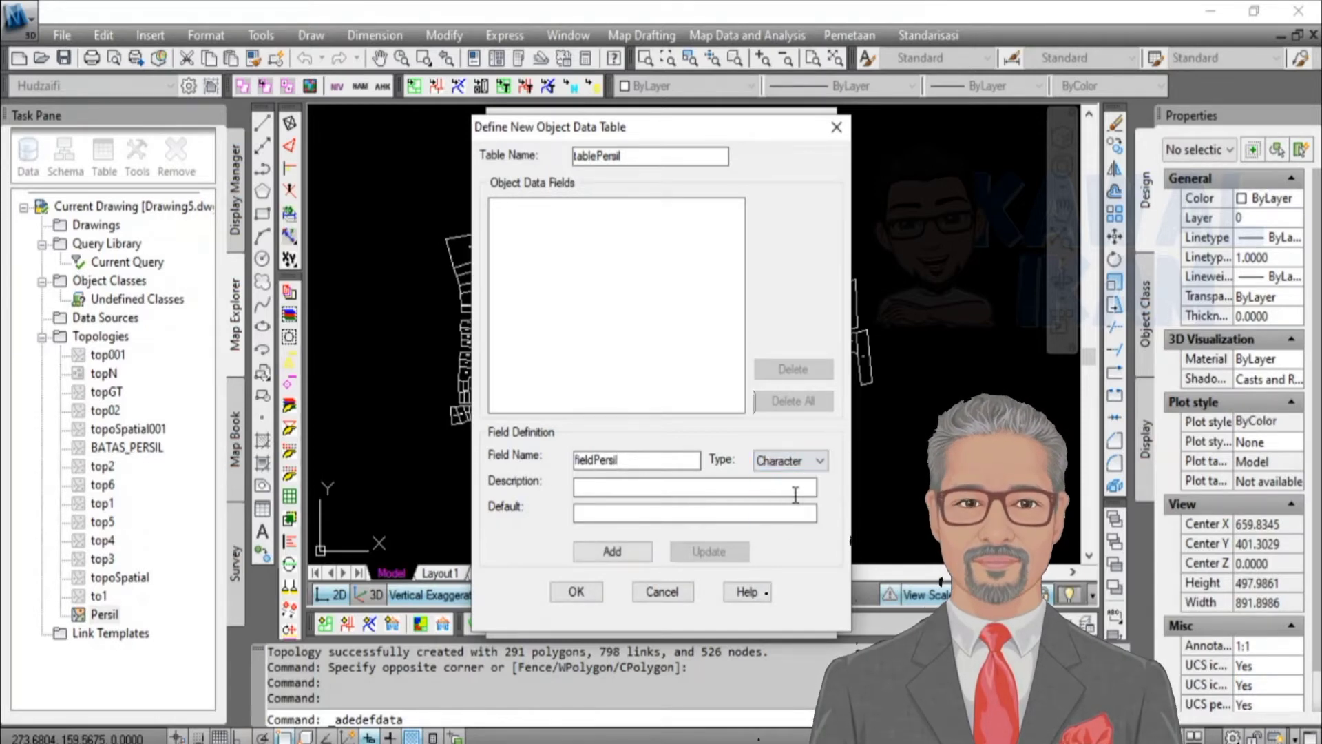
left_click(624, 551)
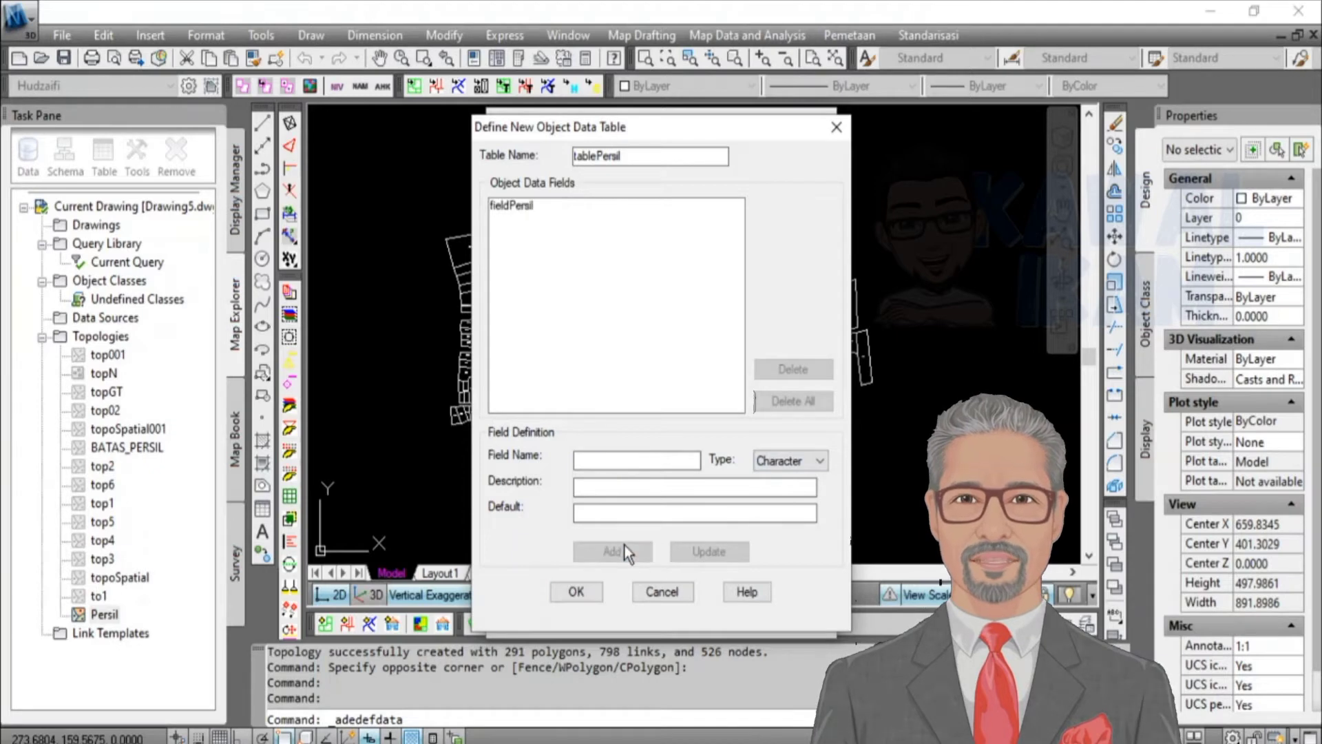
left_click(583, 591)
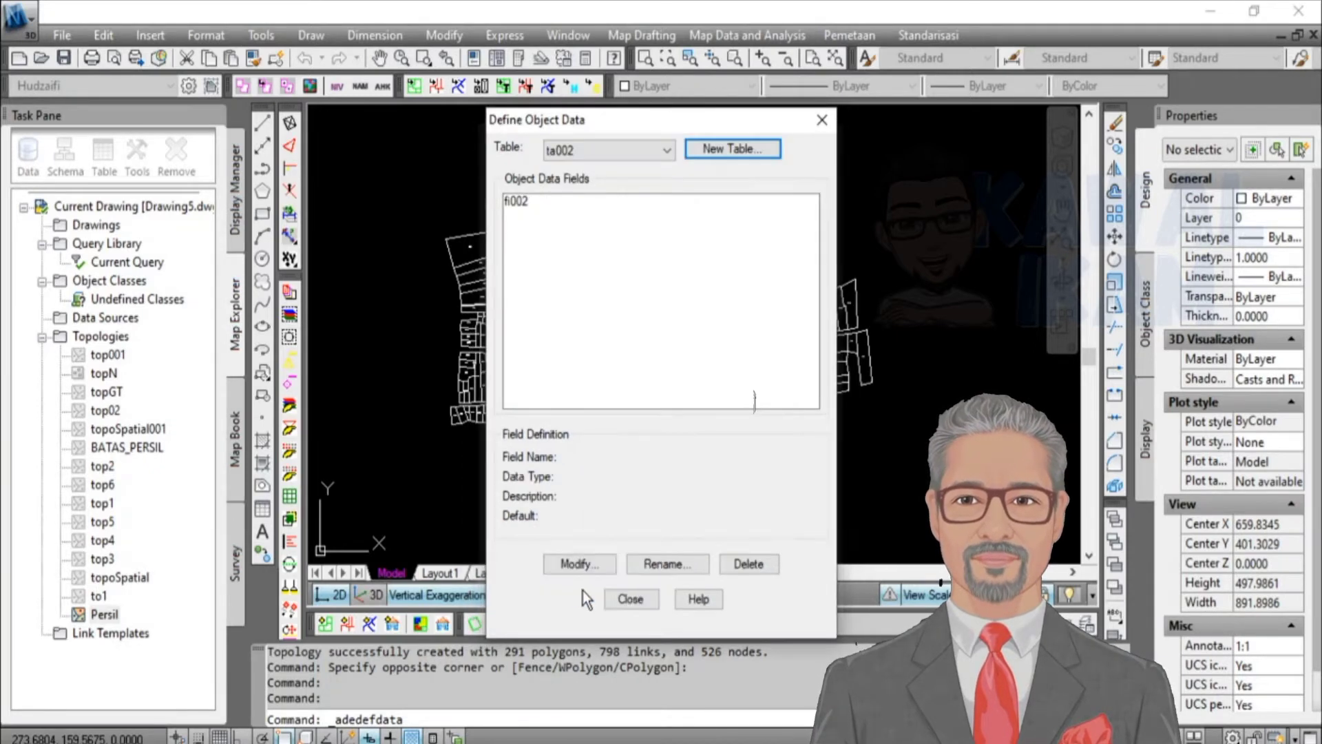
left_click(631, 599)
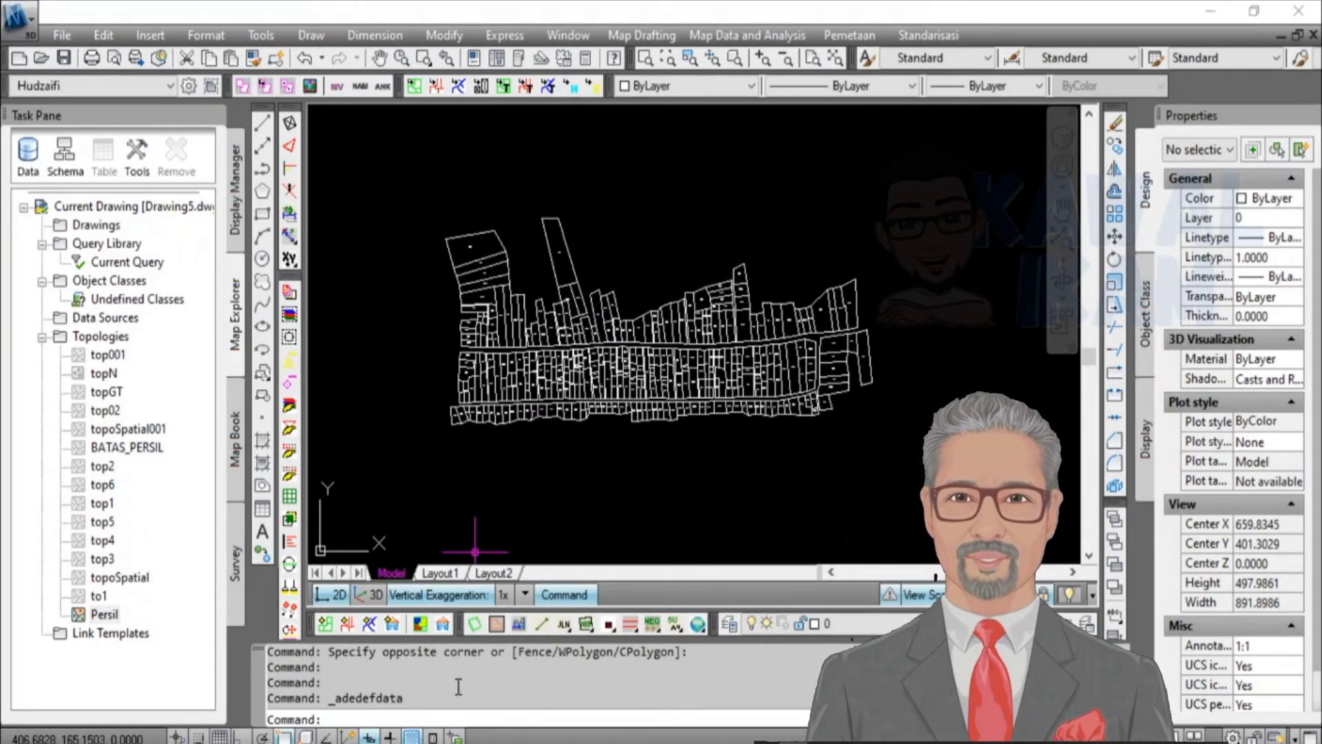
left_click(653, 452)
left_click(652, 452)
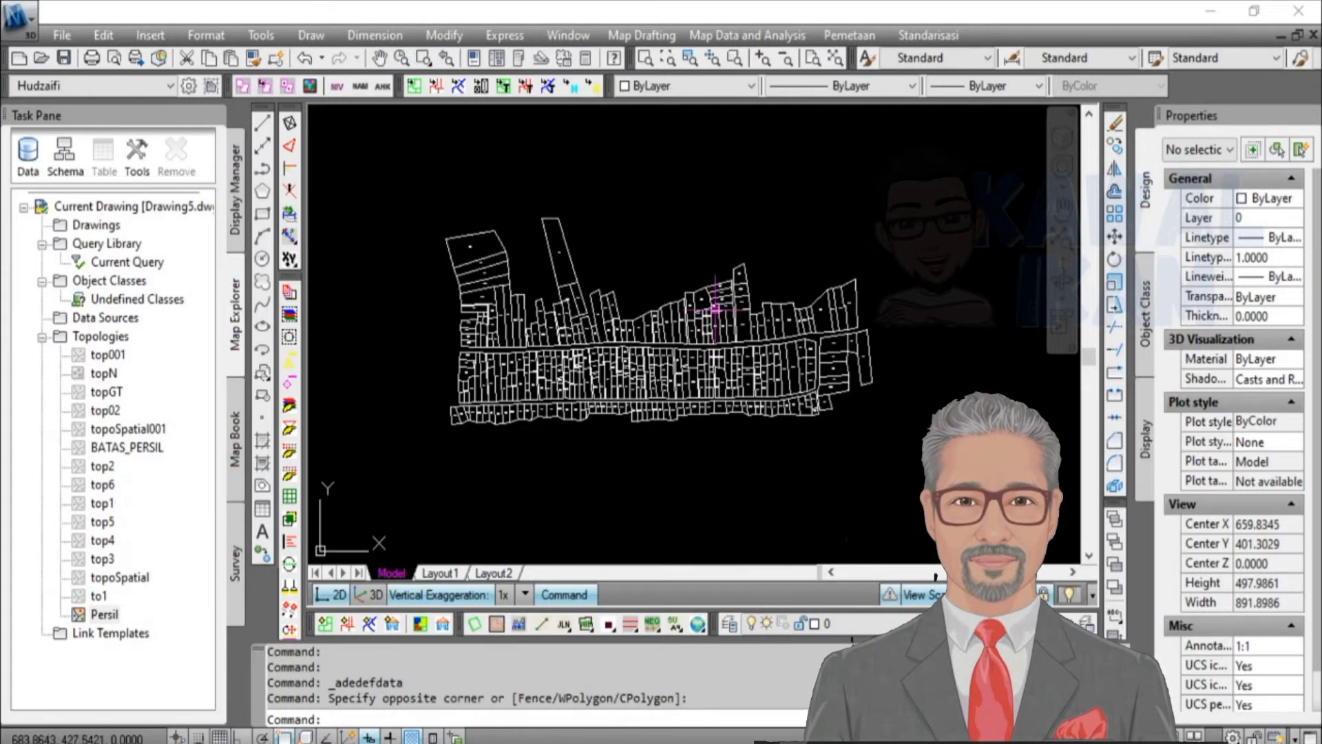
Step: Generate data links of linkage type Text that create object data records in tablePersil, using all text objects
left_click(777, 36)
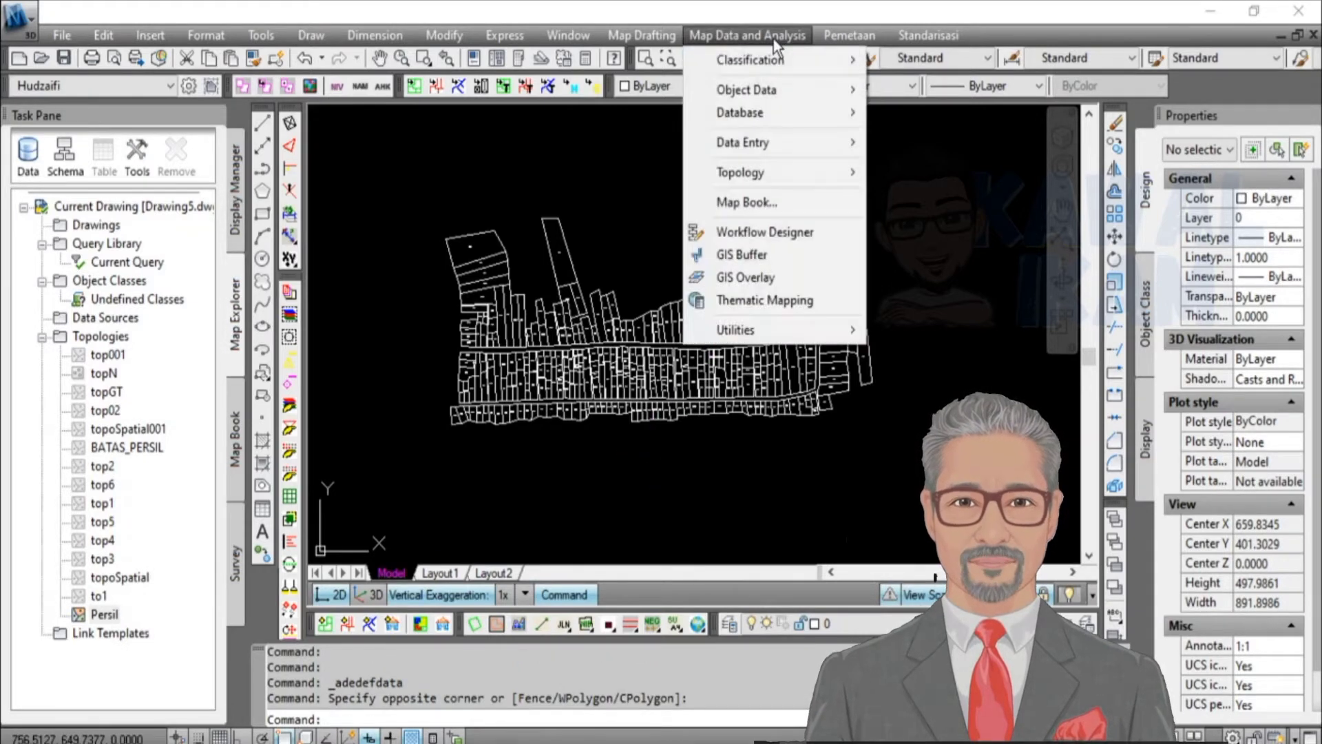
mouse_move(774, 102)
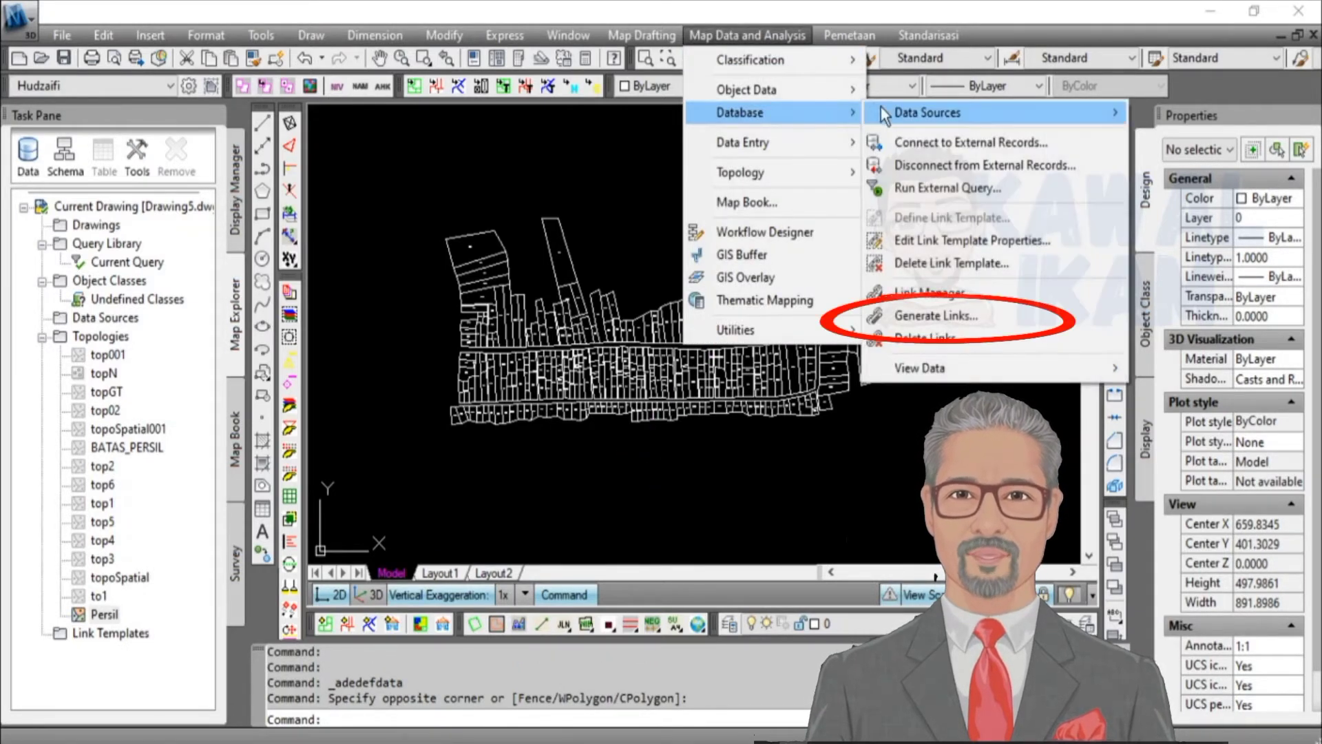
left_click(916, 316)
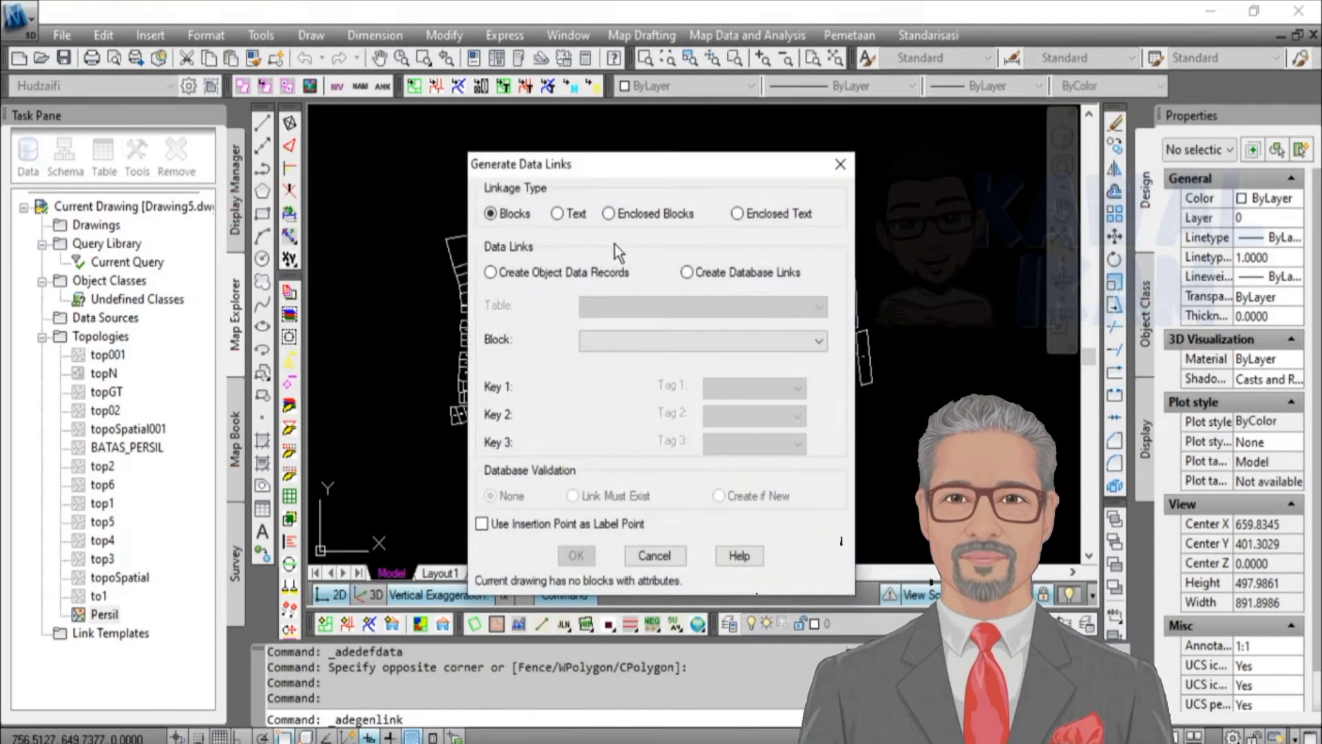
left_click(576, 216)
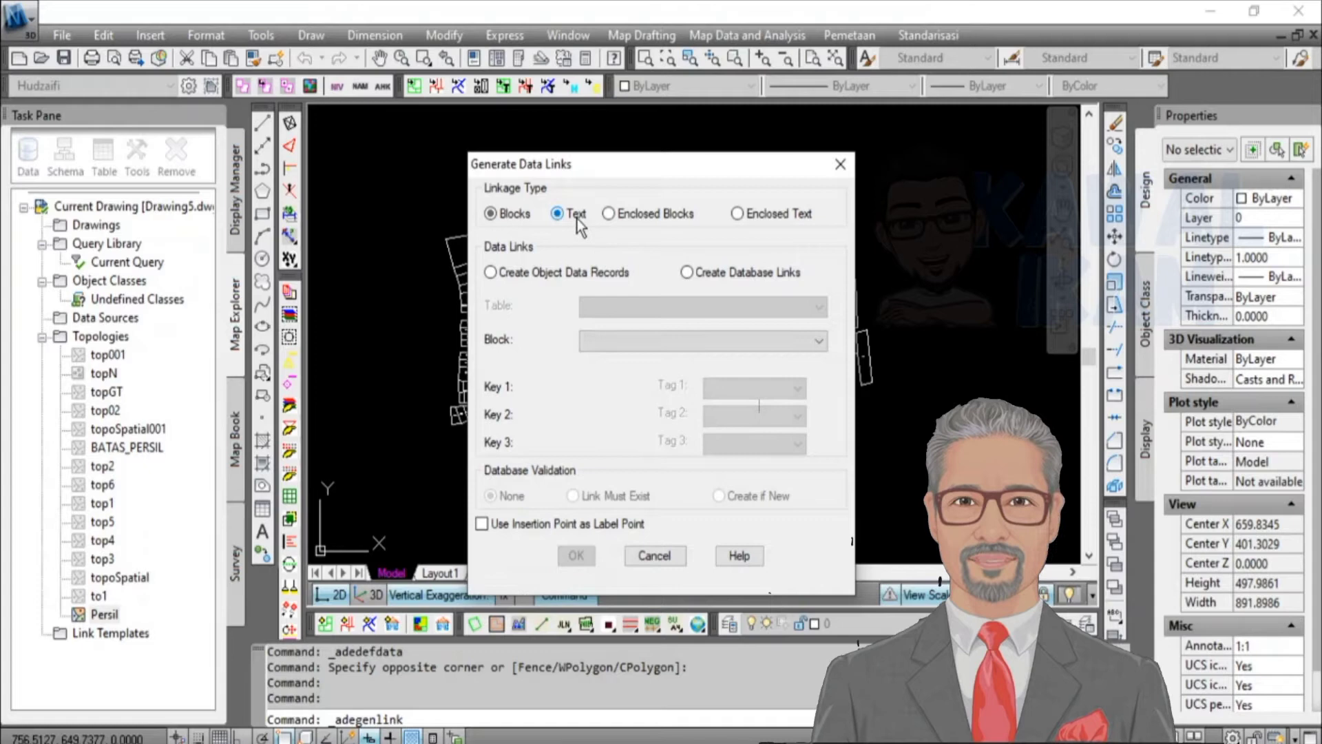
left_click(533, 276)
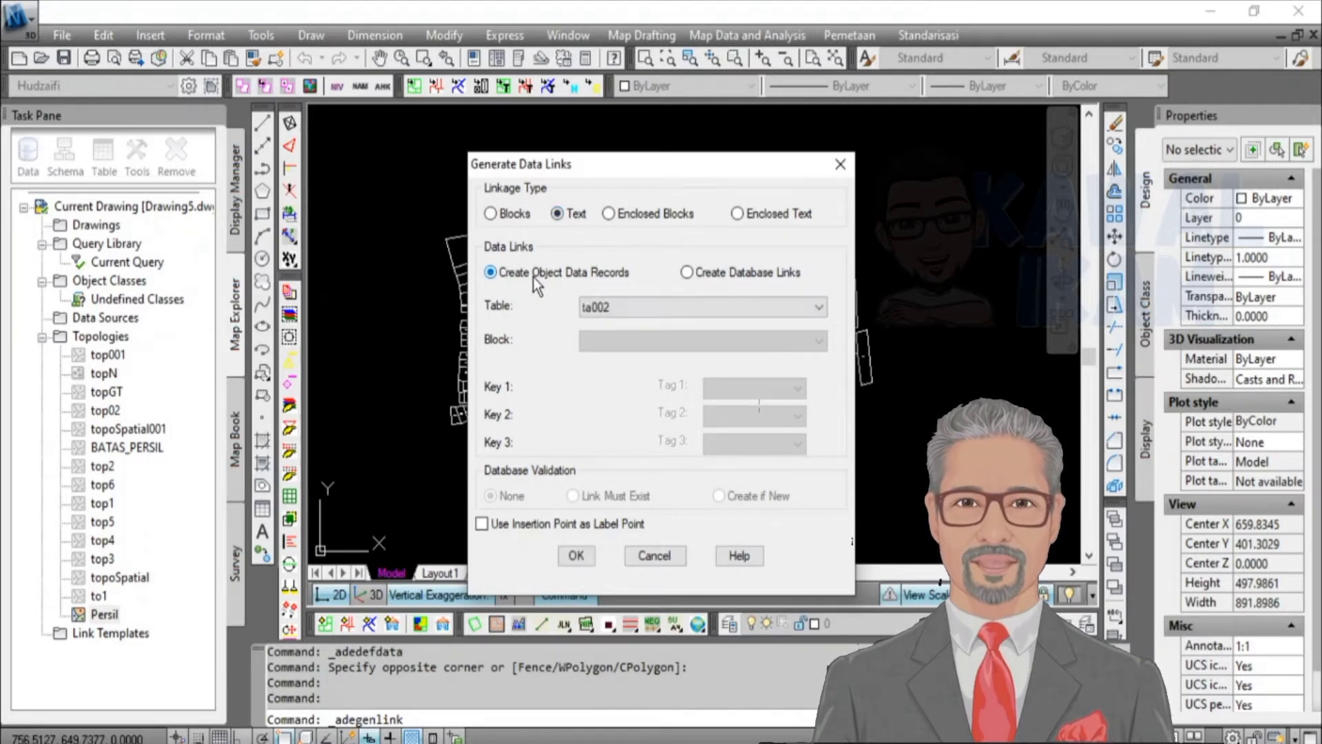
left_click(642, 308)
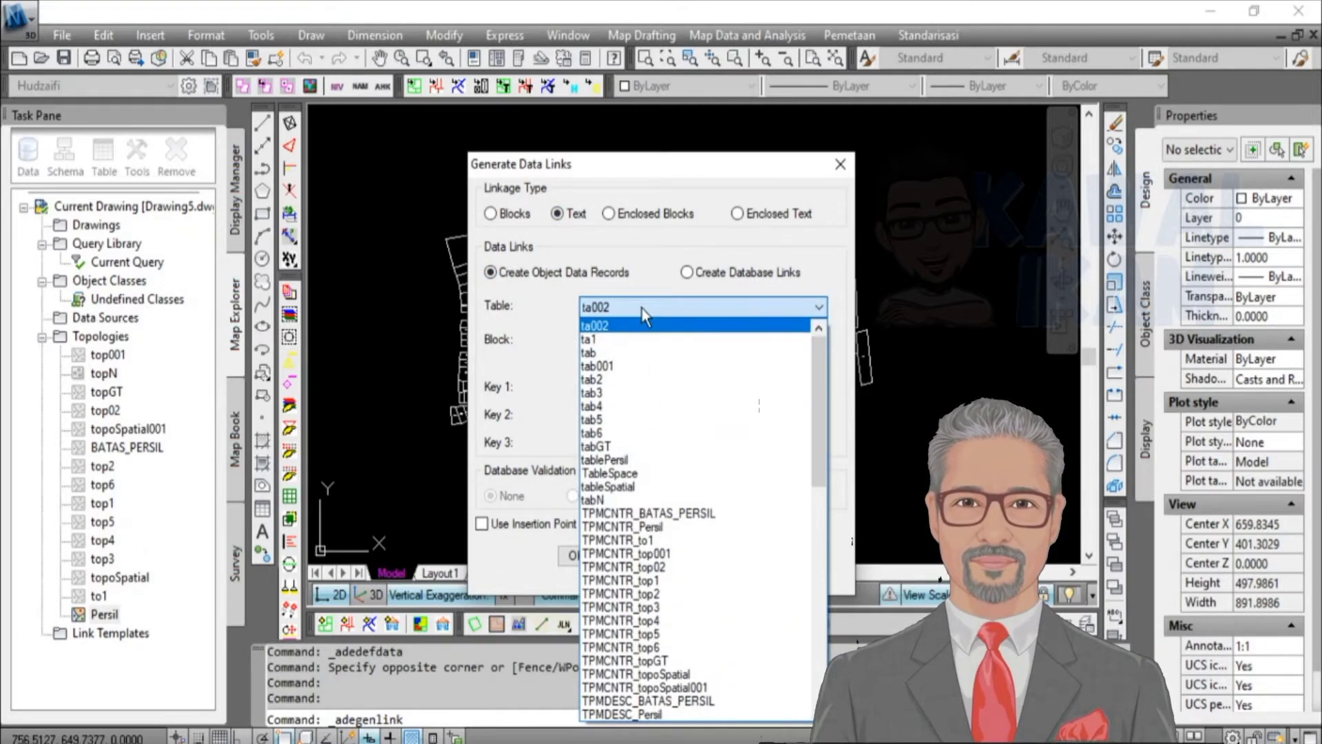
left_click(660, 464)
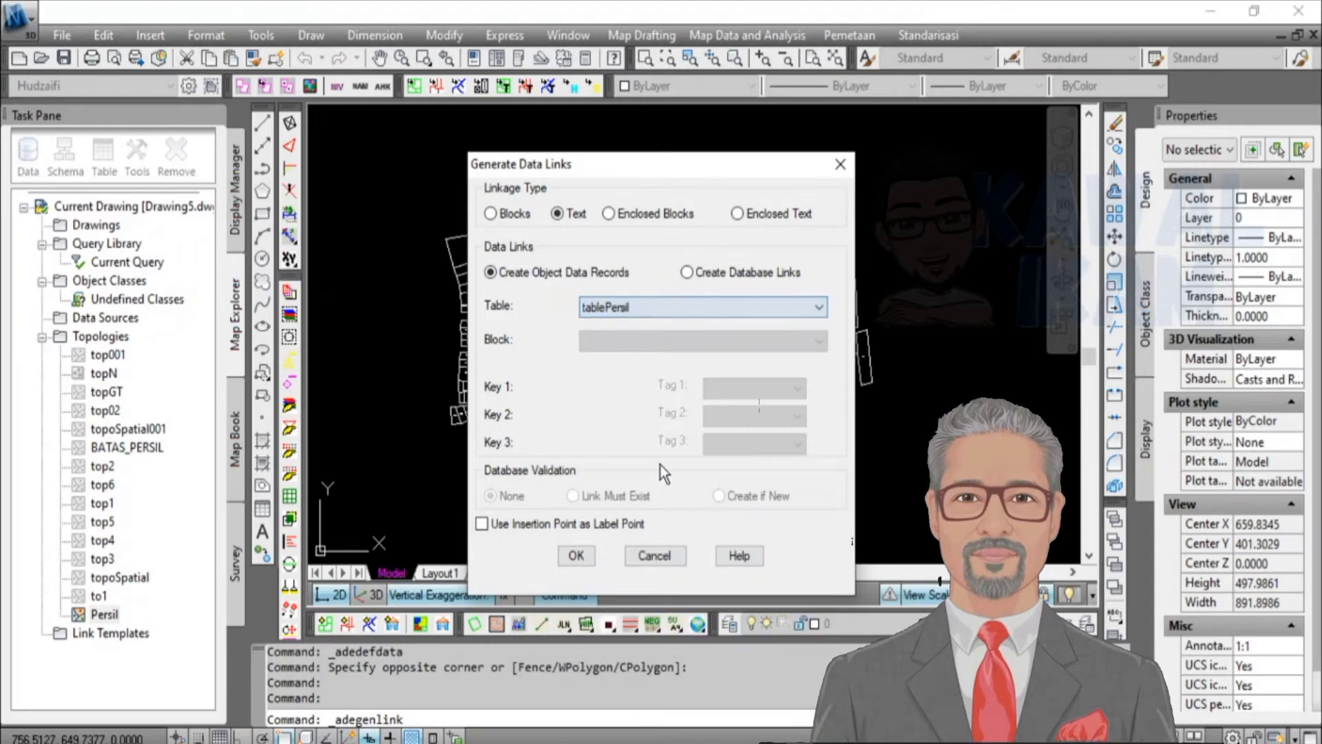
left_click(576, 556)
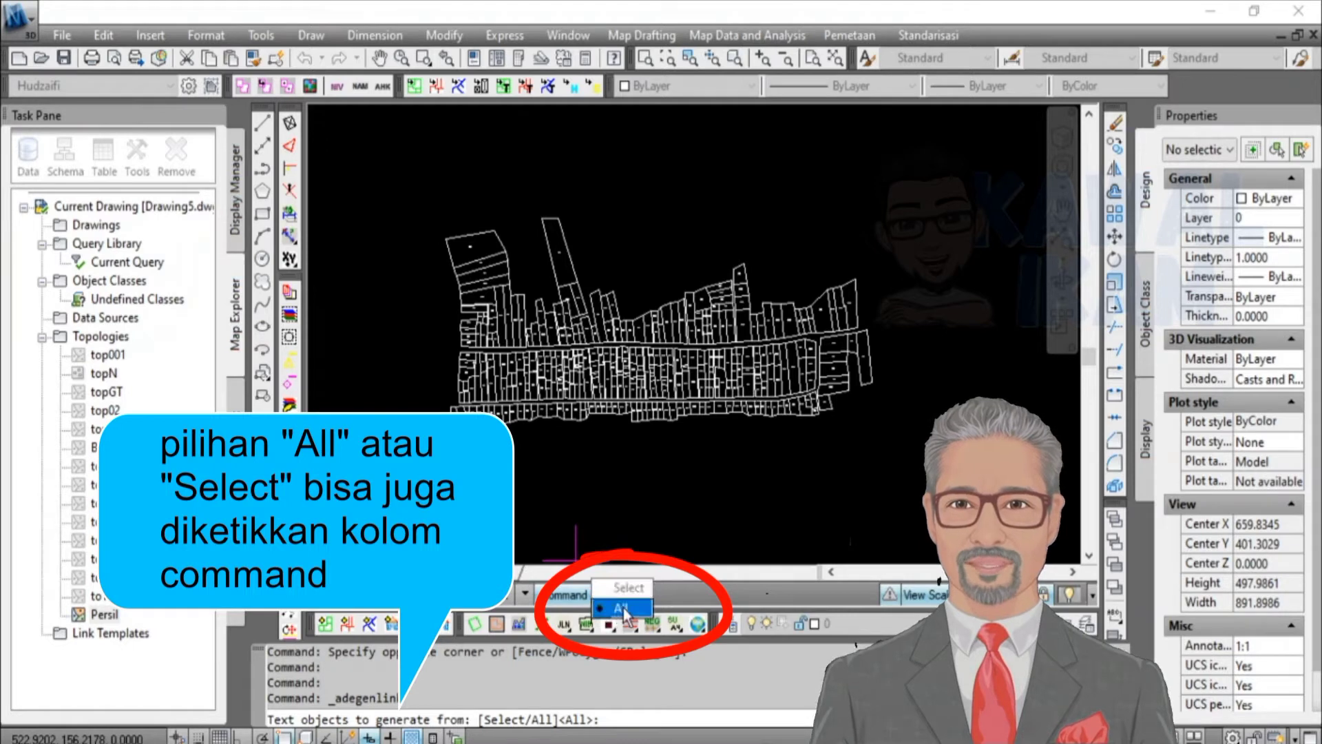
left_click(631, 608)
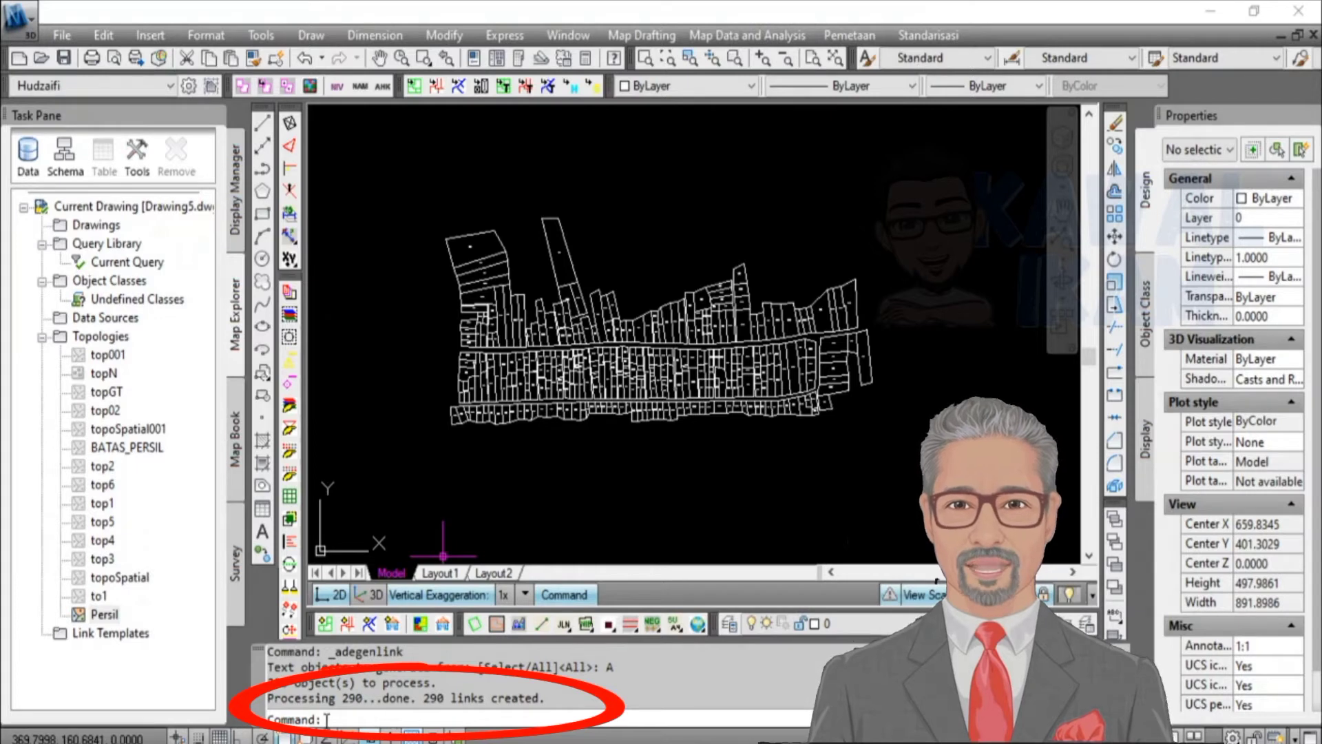
left_click_drag(271, 701, 560, 706)
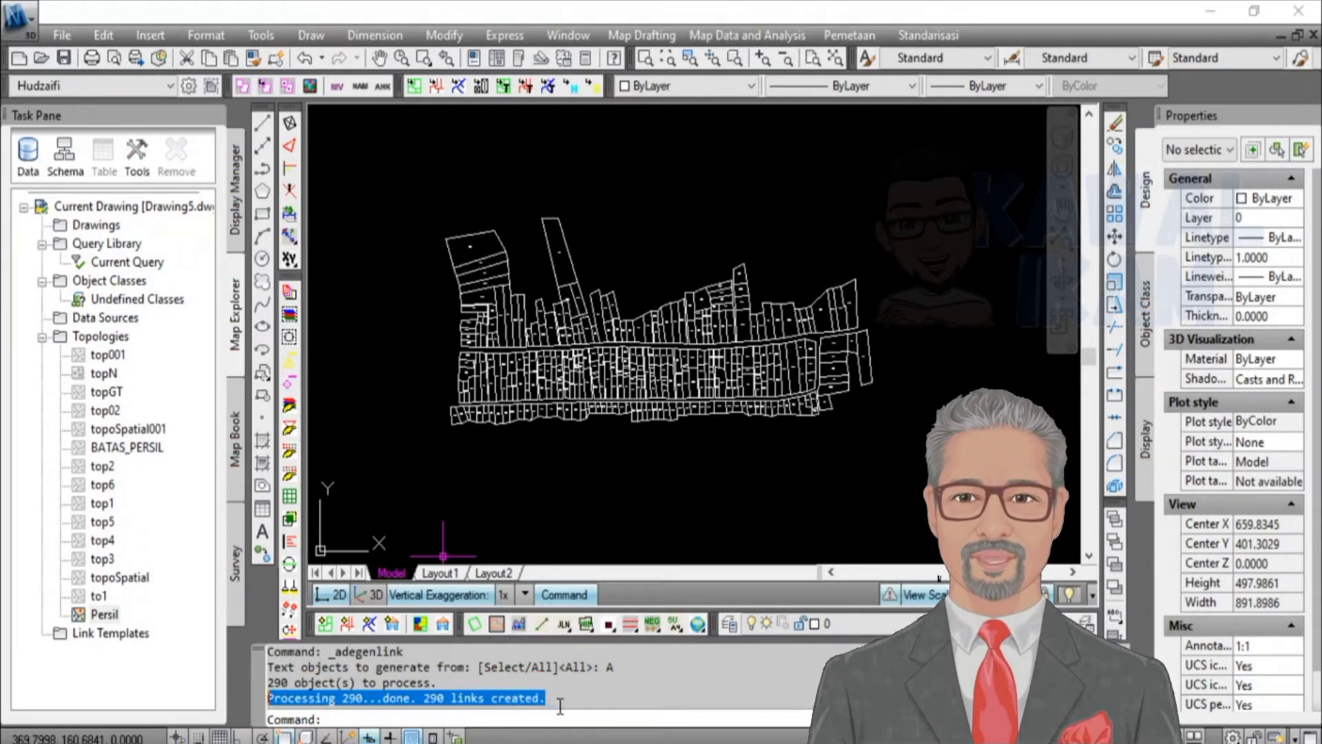
double_click(680, 443)
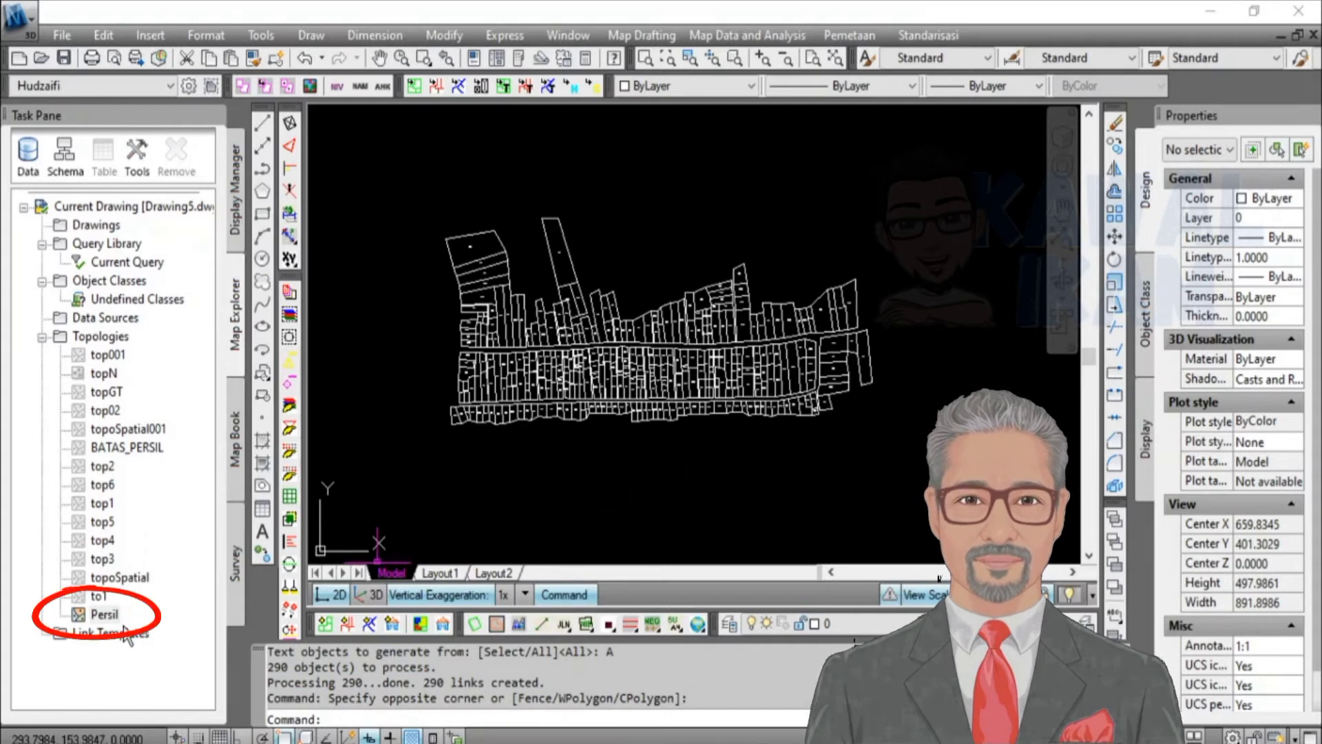
Step: Start a topology query on Persil, add a location condition with boundary type All, and set the query mode to Report
left_click(107, 615)
left_click(107, 614)
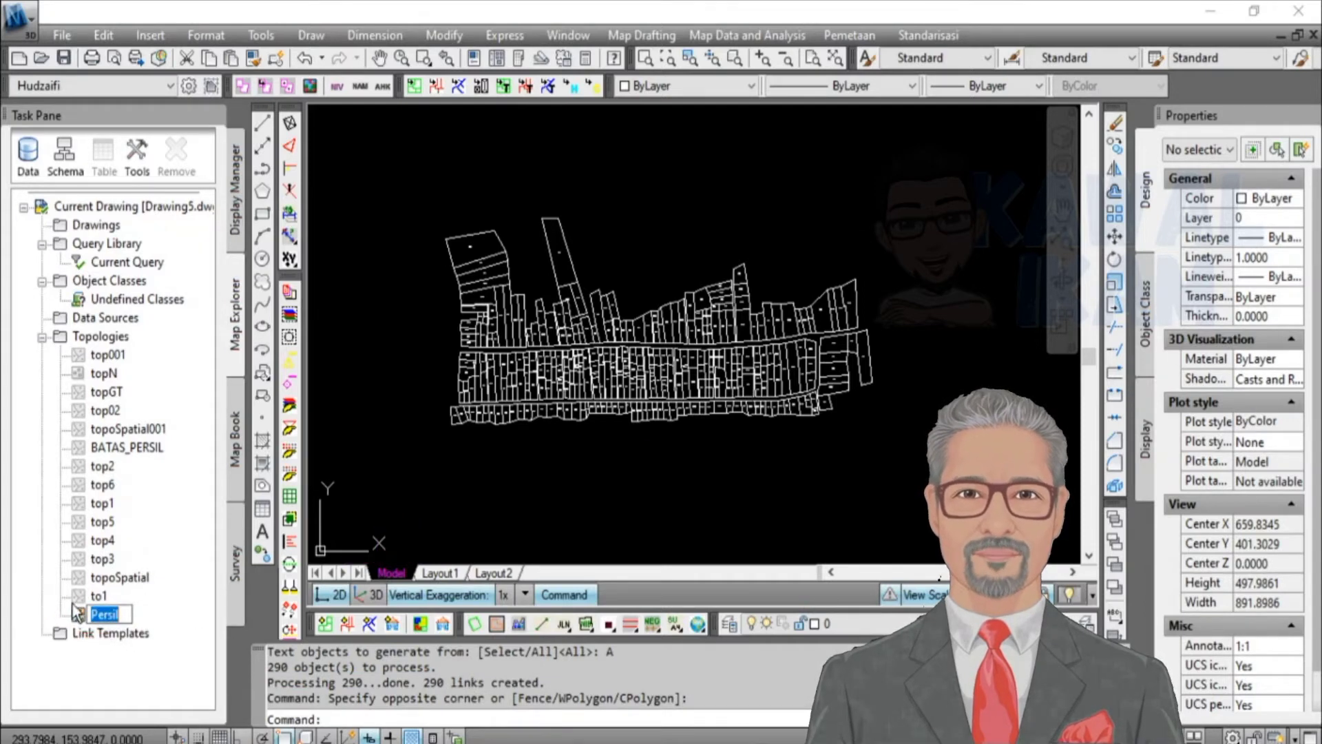
right_click(84, 615)
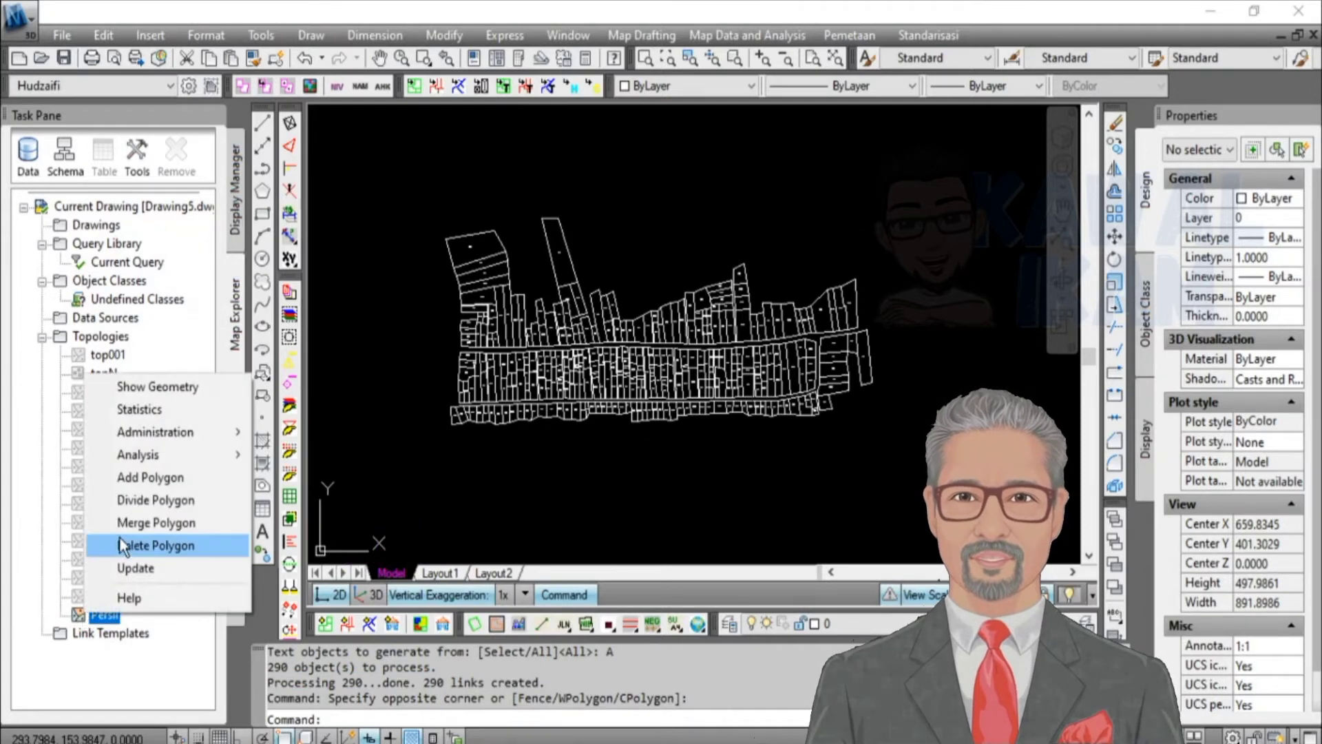
mouse_move(191, 455)
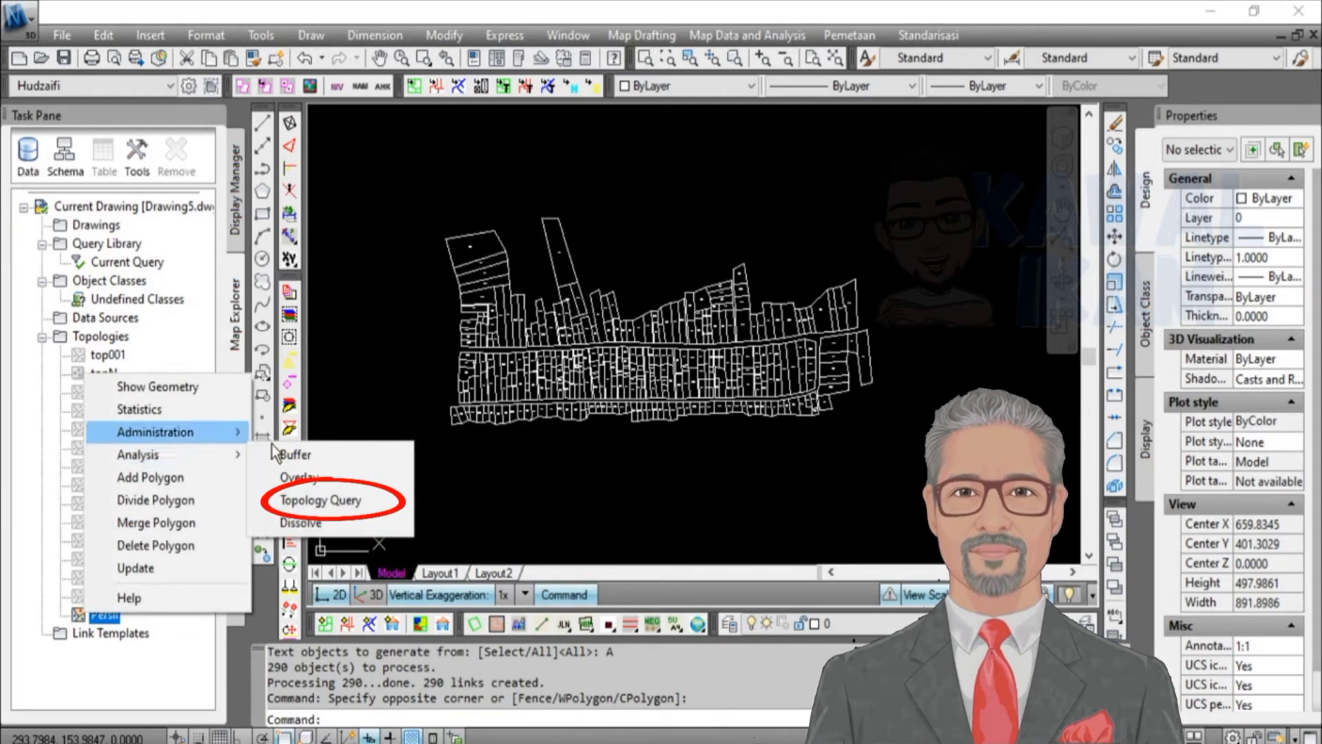
left_click(374, 499)
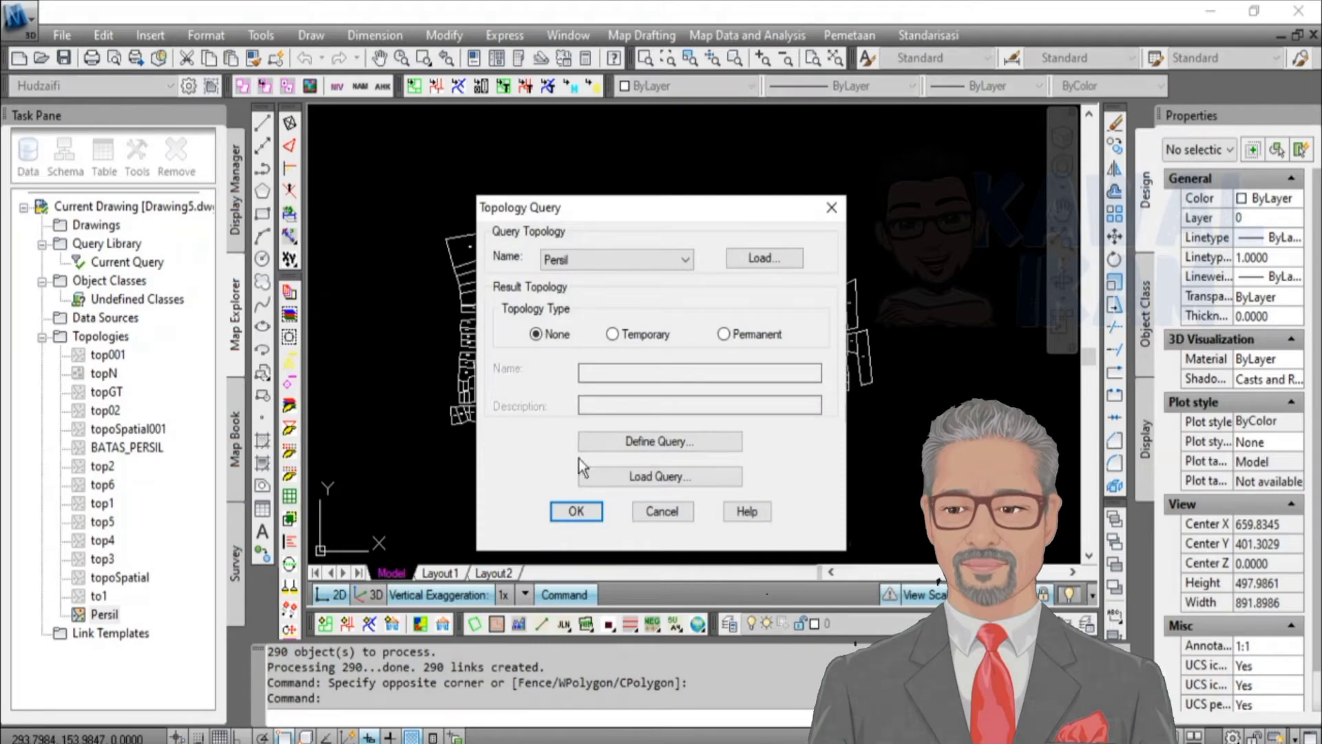
left_click(648, 448)
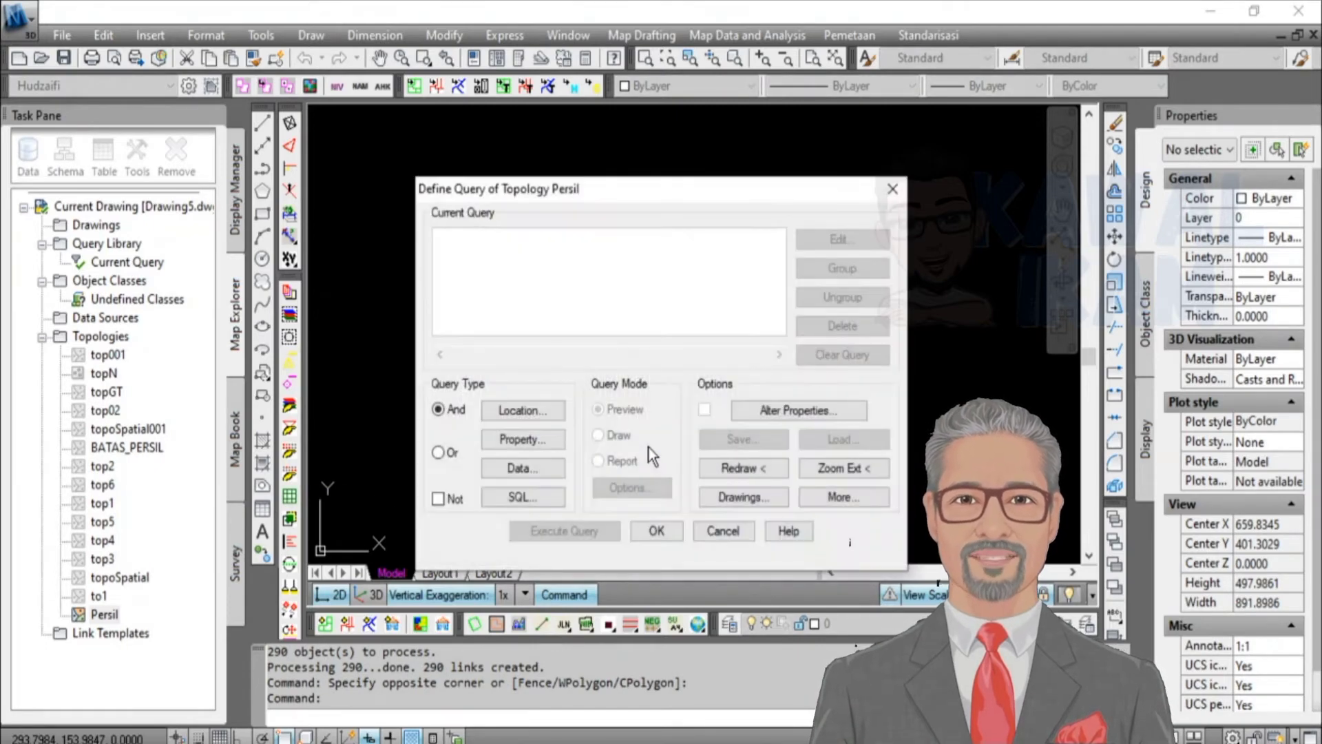
left_click(549, 412)
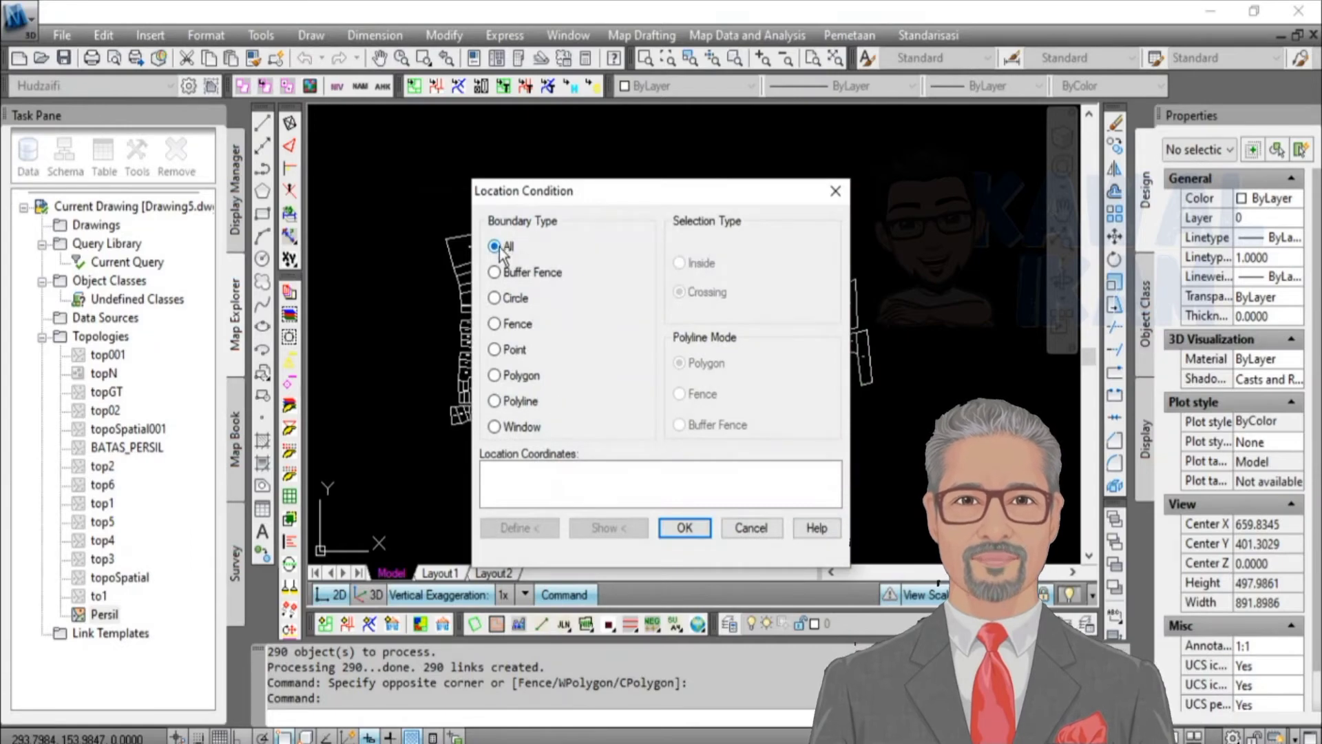
left_click(684, 527)
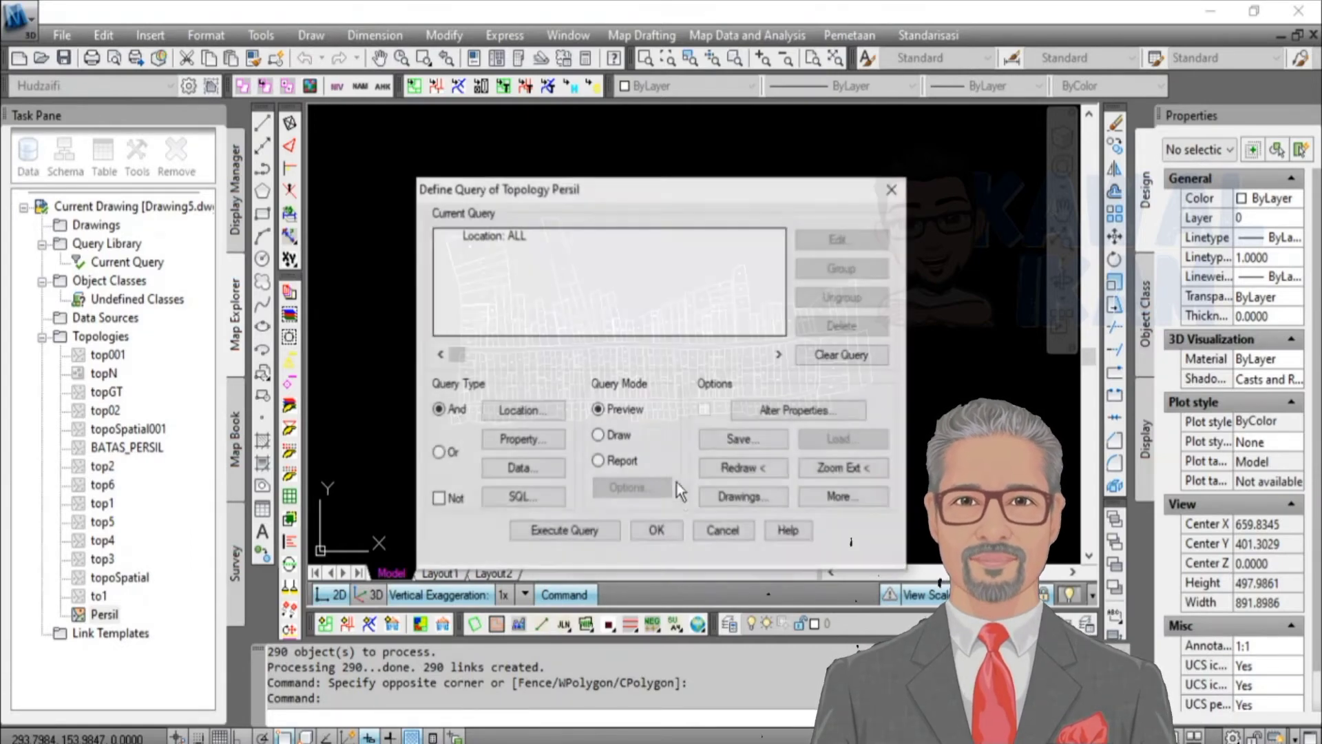
left_click(631, 466)
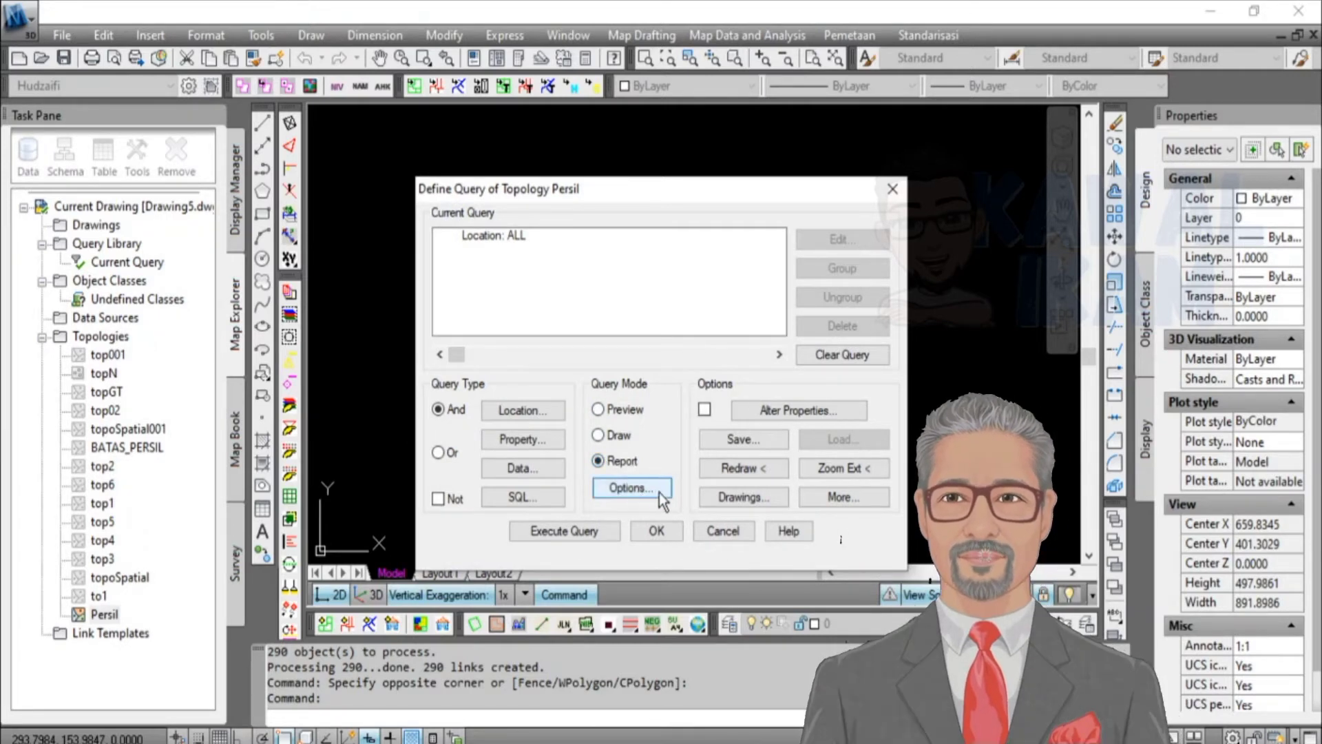
Step: Set the report output file to PersilTXT, saved as a text file in the Downloads folder
left_click(652, 491)
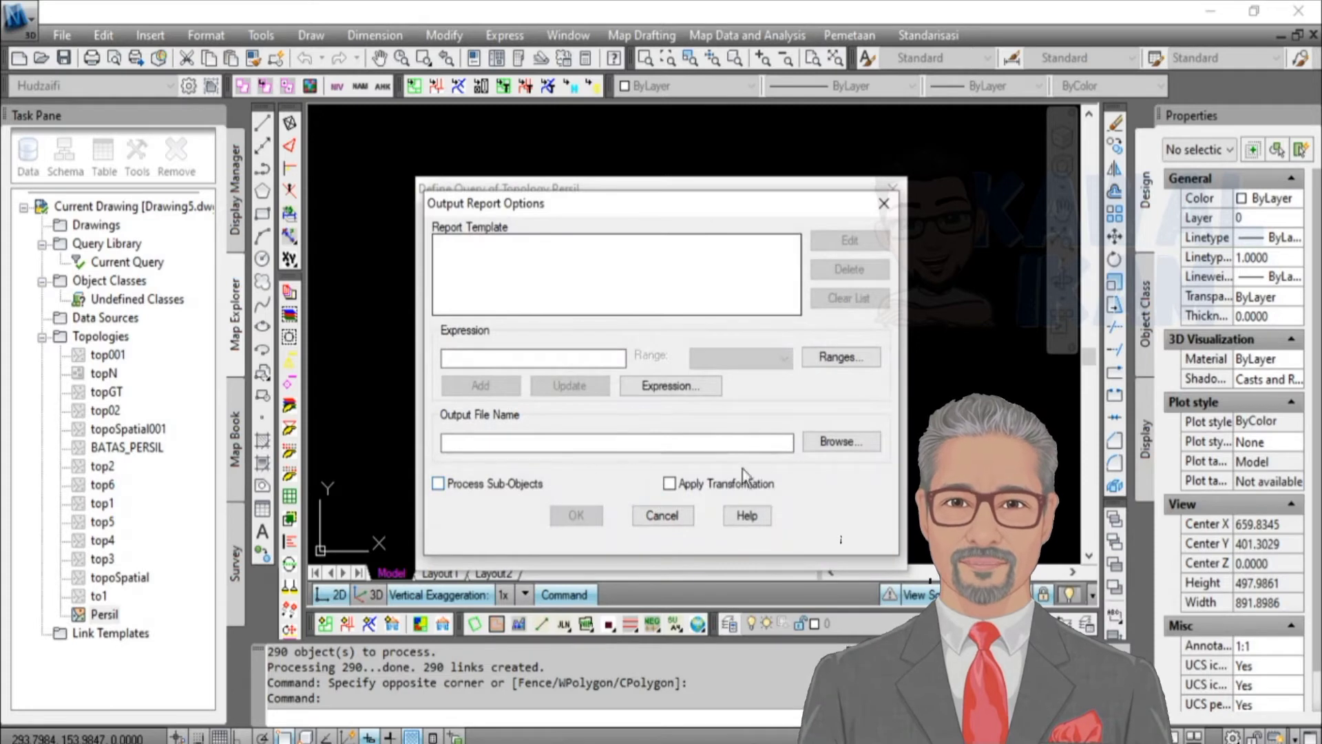
left_click(807, 445)
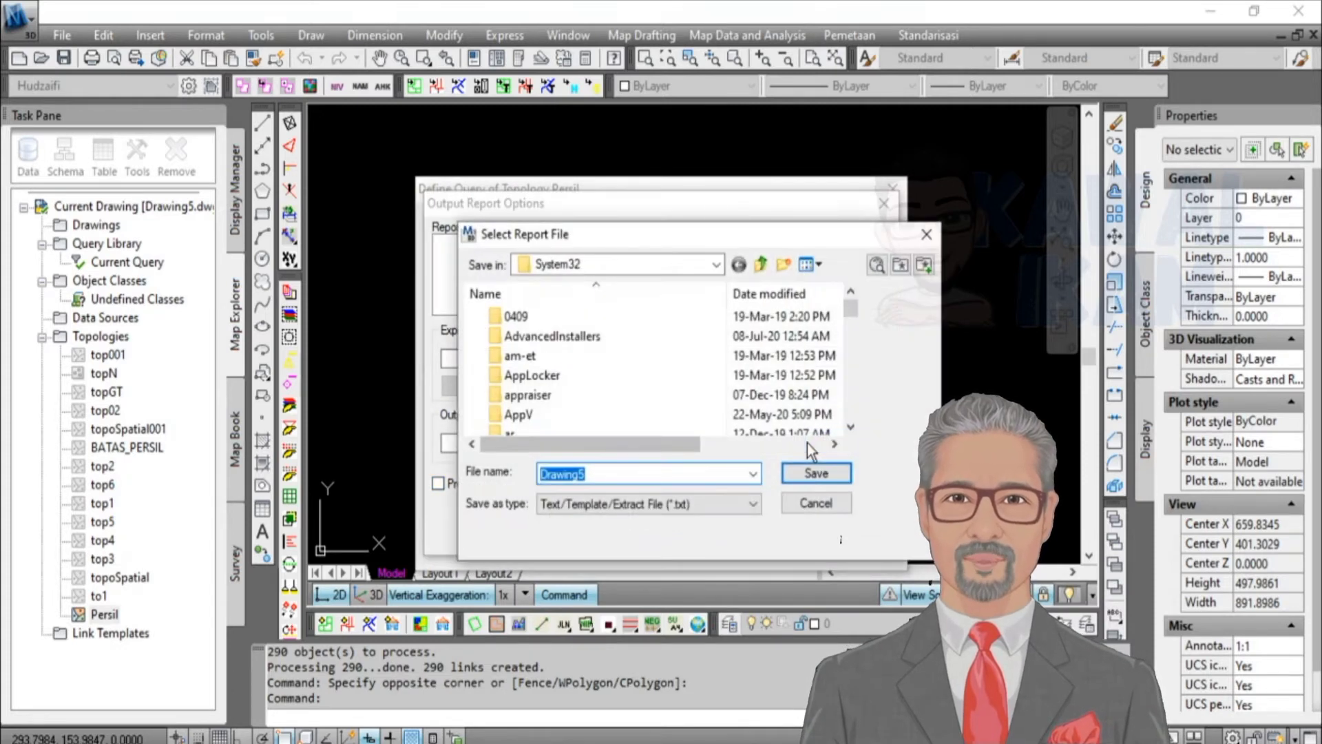
left_click(760, 263)
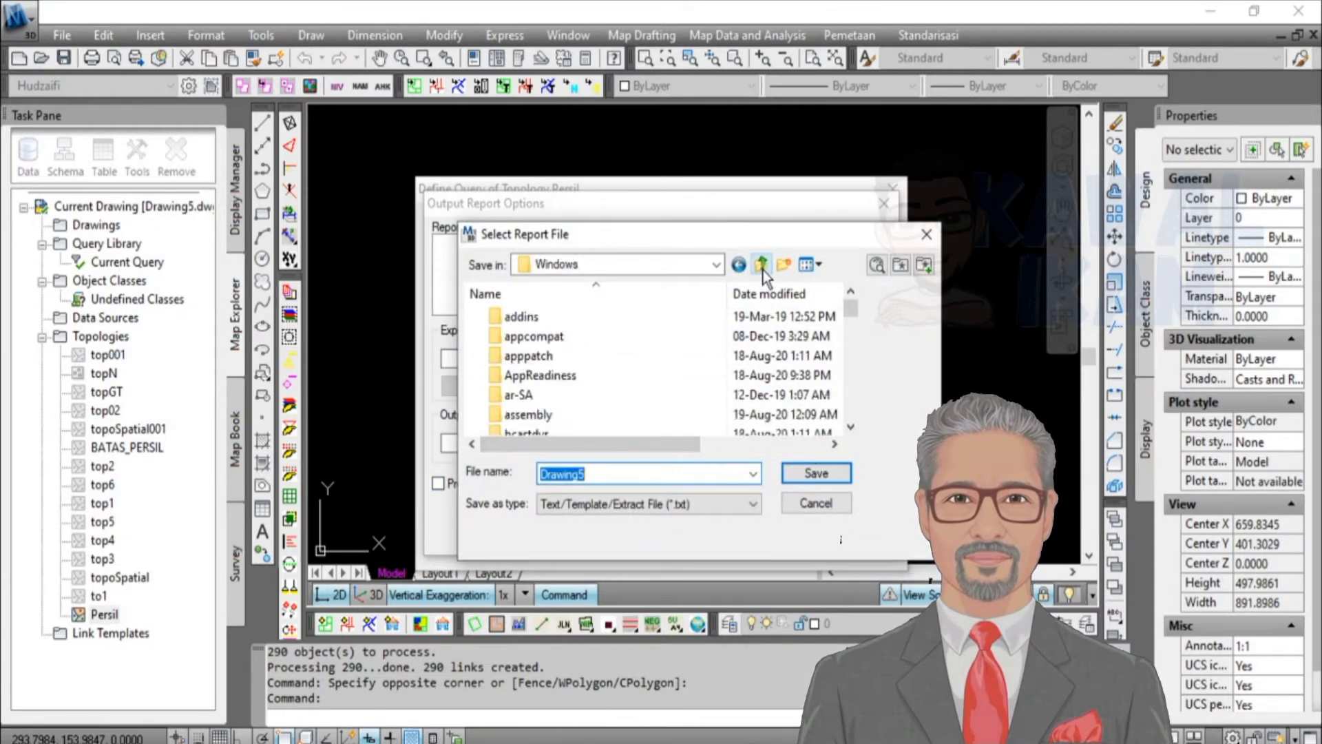
left_click(761, 264)
left_click(760, 264)
scroll(588, 411, "down", 1)
left_click(551, 403)
double_click(601, 474)
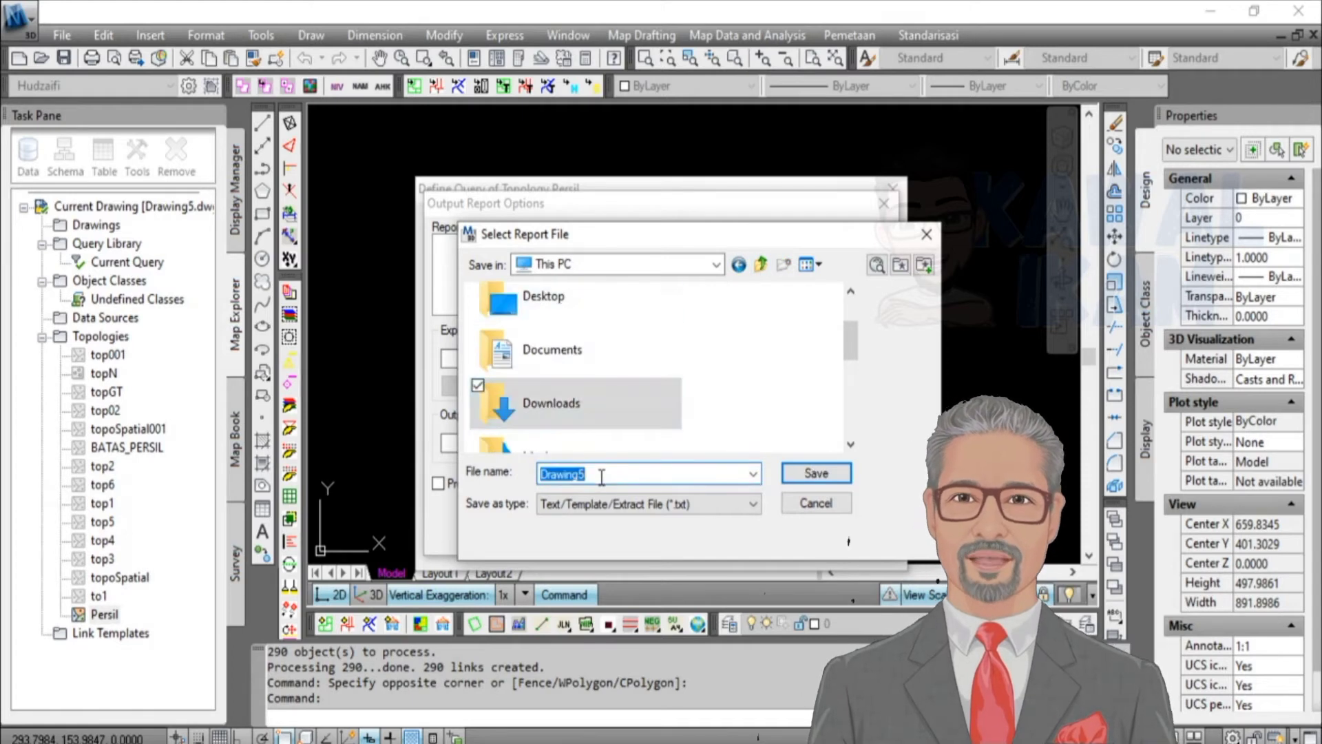
type("PersilTXT")
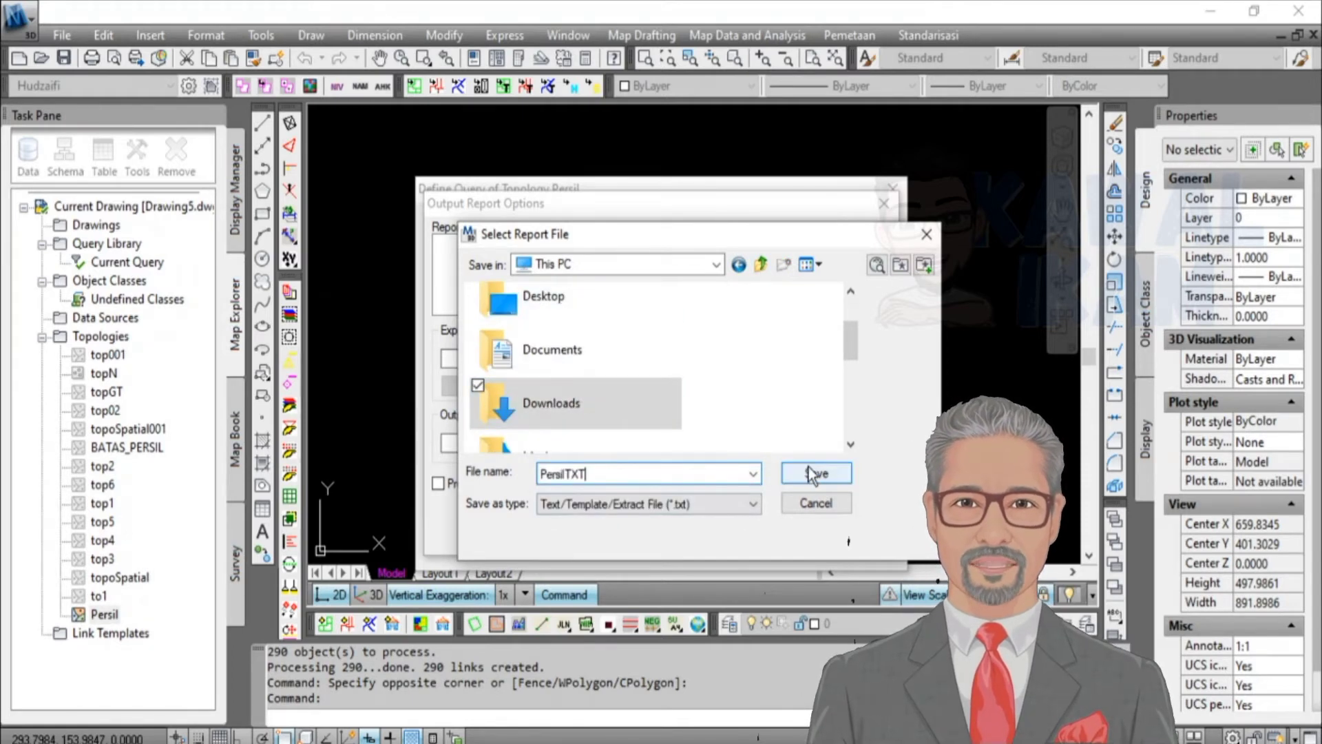
left_click(816, 473)
left_click(797, 384)
double_click(606, 403)
left_click(823, 473)
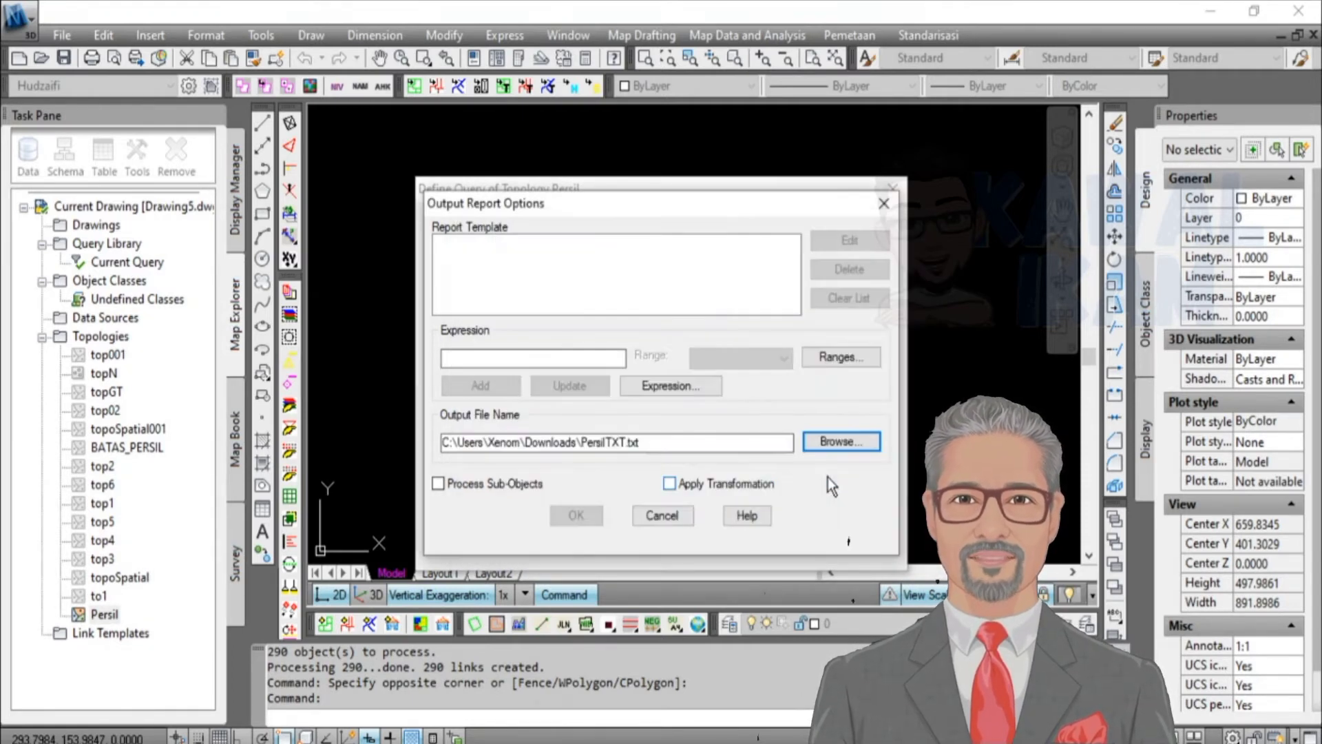
left_click(663, 446)
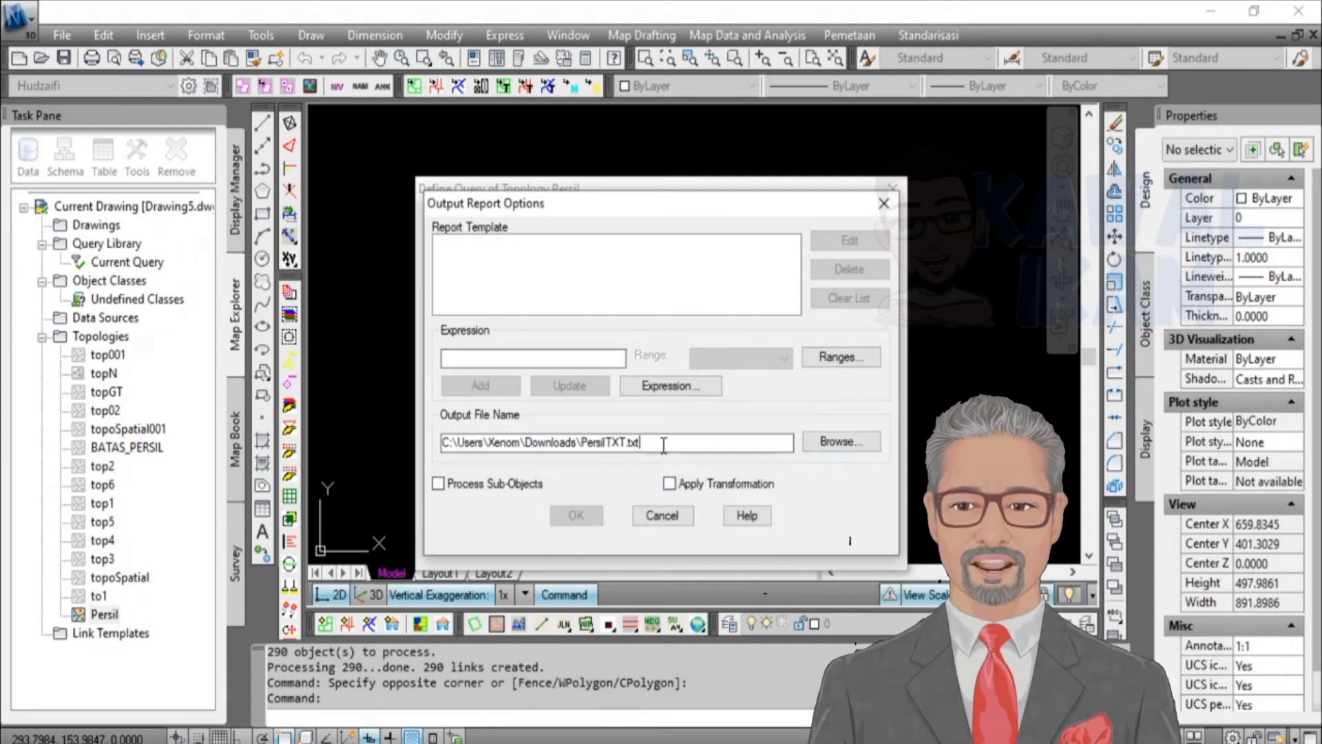
Step: Add the object data expression fieldPersil from tablePersil to the report template
left_click(675, 392)
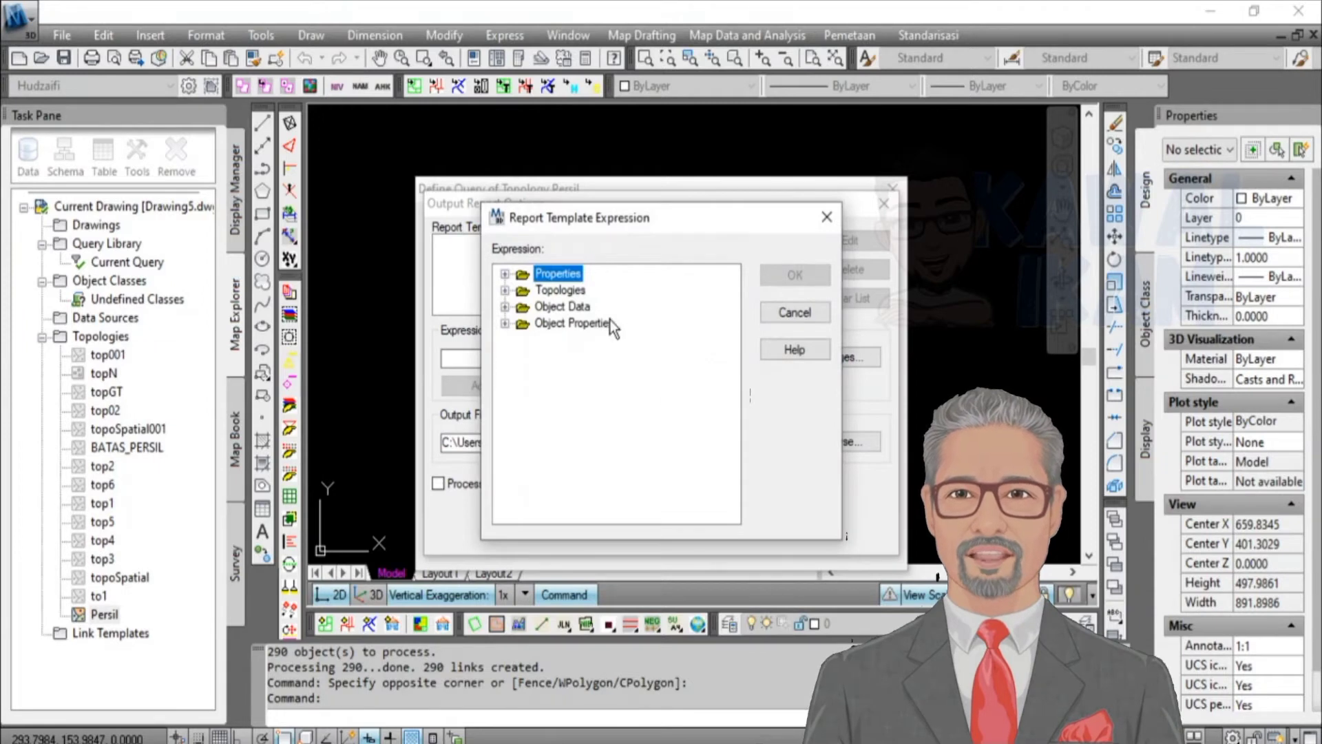
left_click(580, 307)
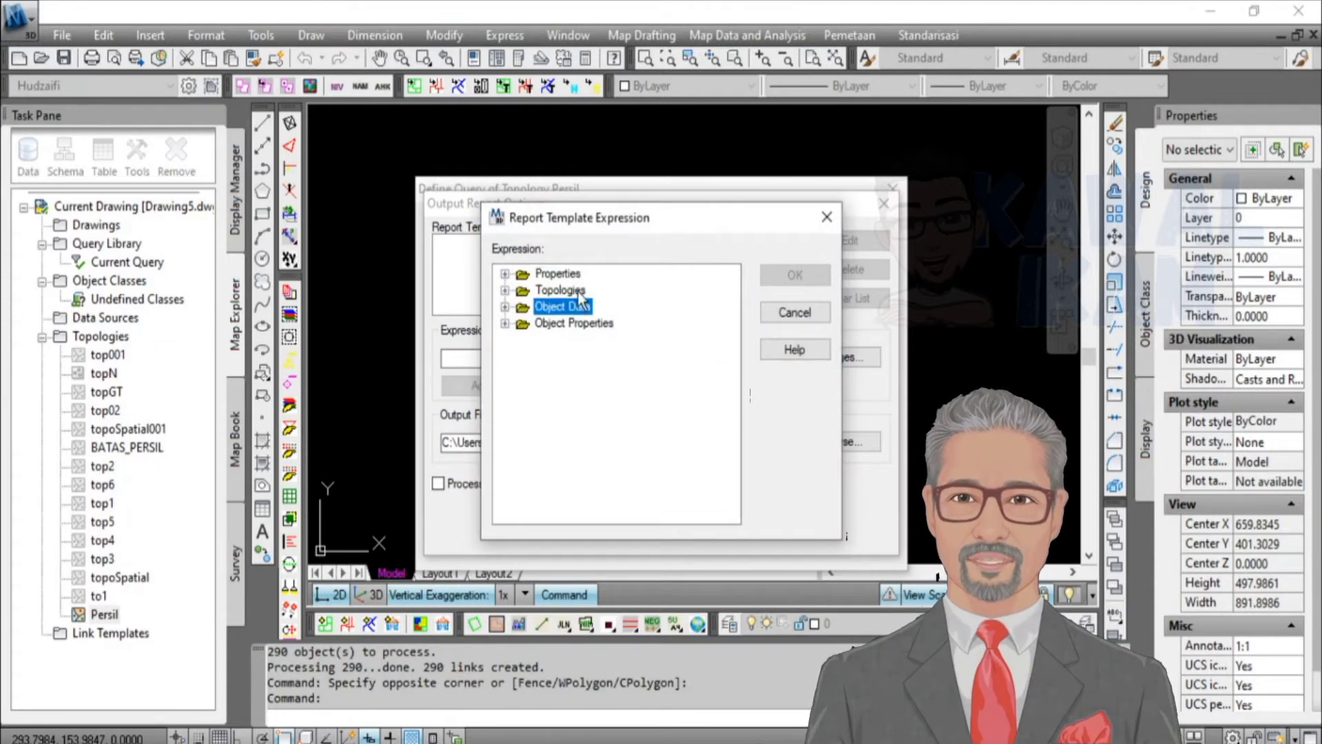
left_click(504, 307)
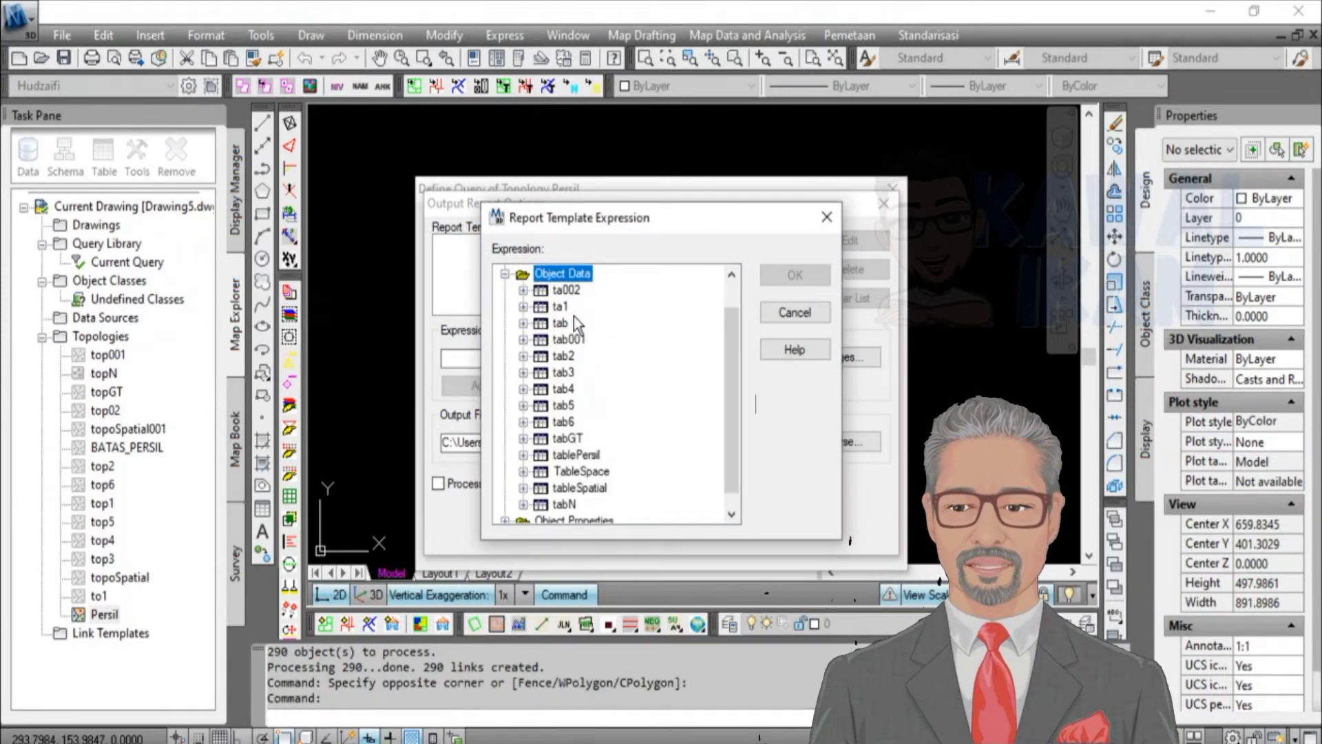
left_click(570, 456)
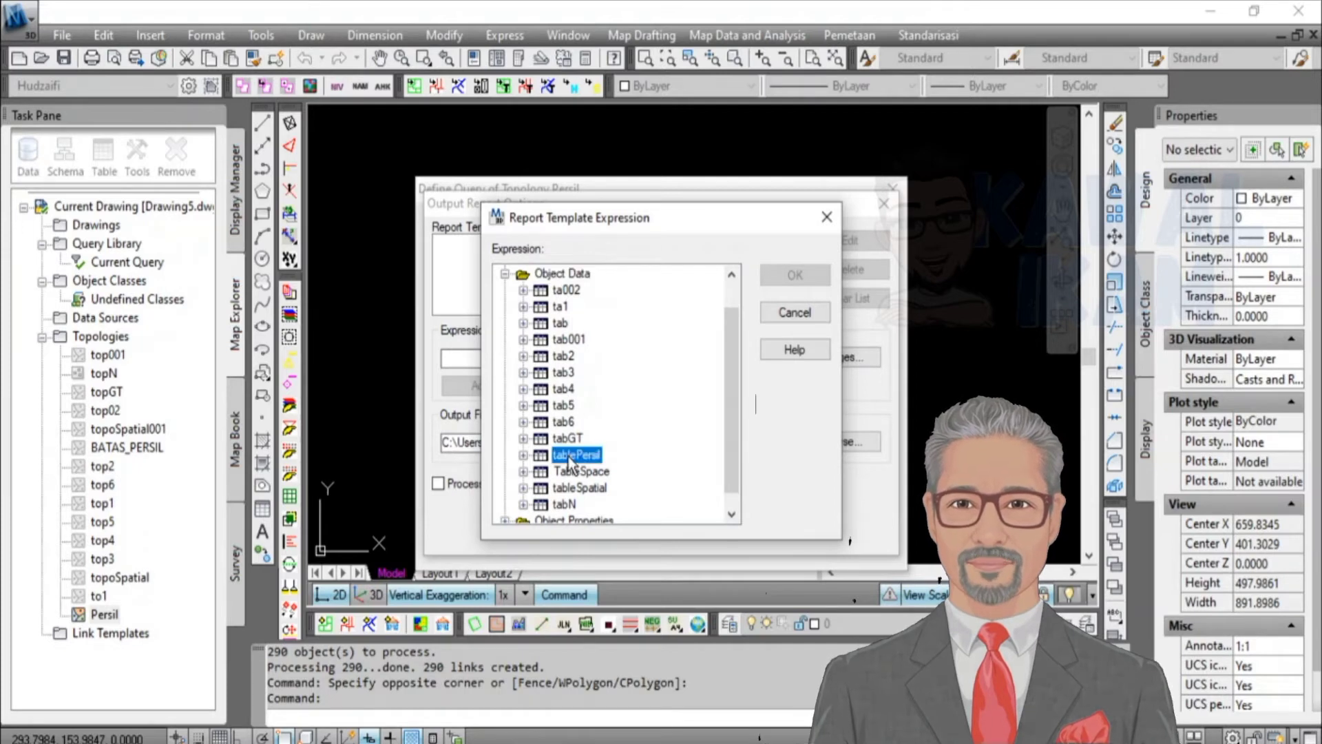
left_click(523, 455)
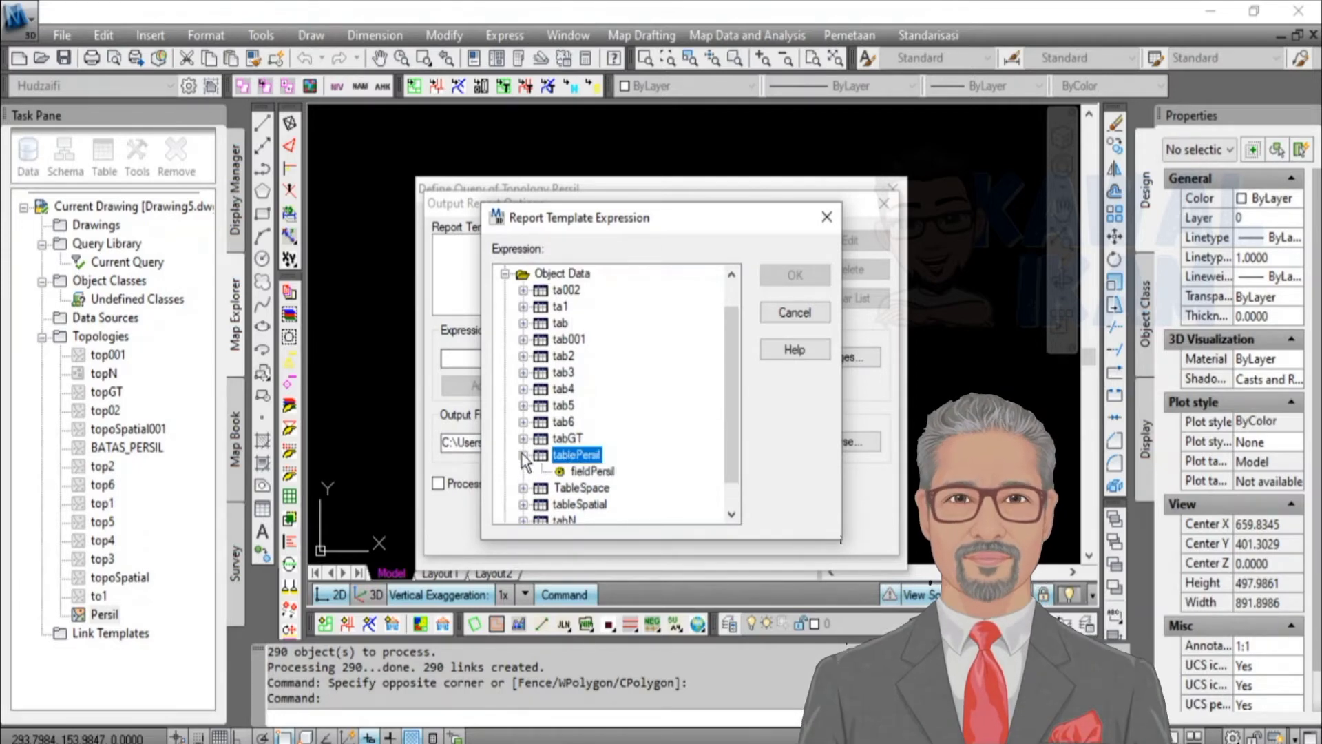
left_click(606, 471)
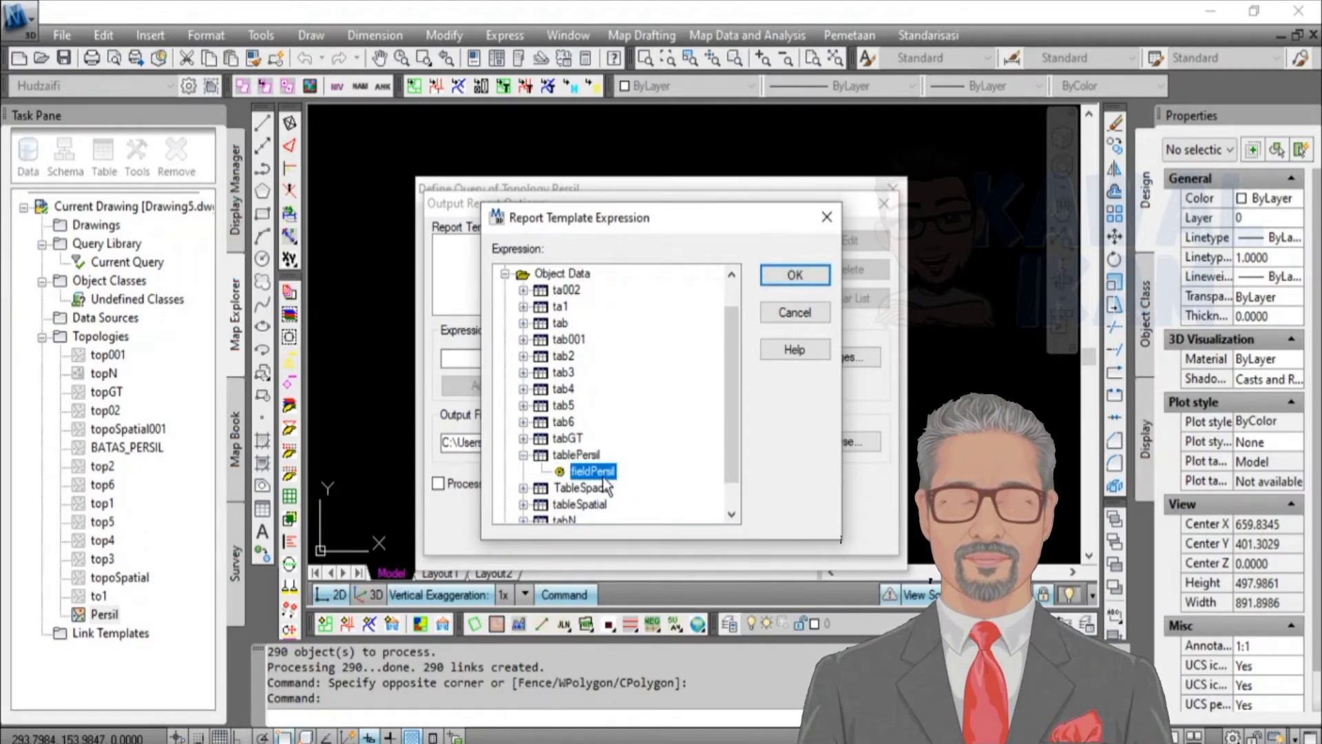
left_click(798, 273)
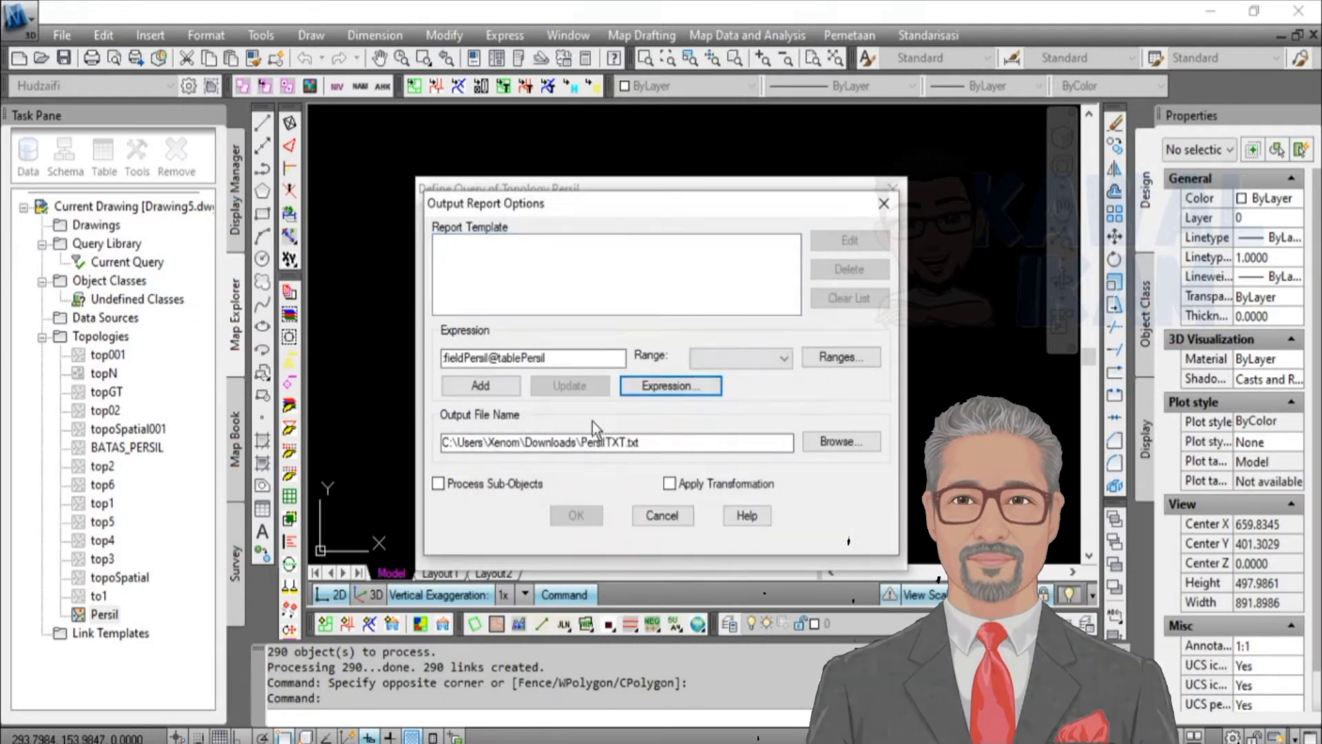
left_click(503, 388)
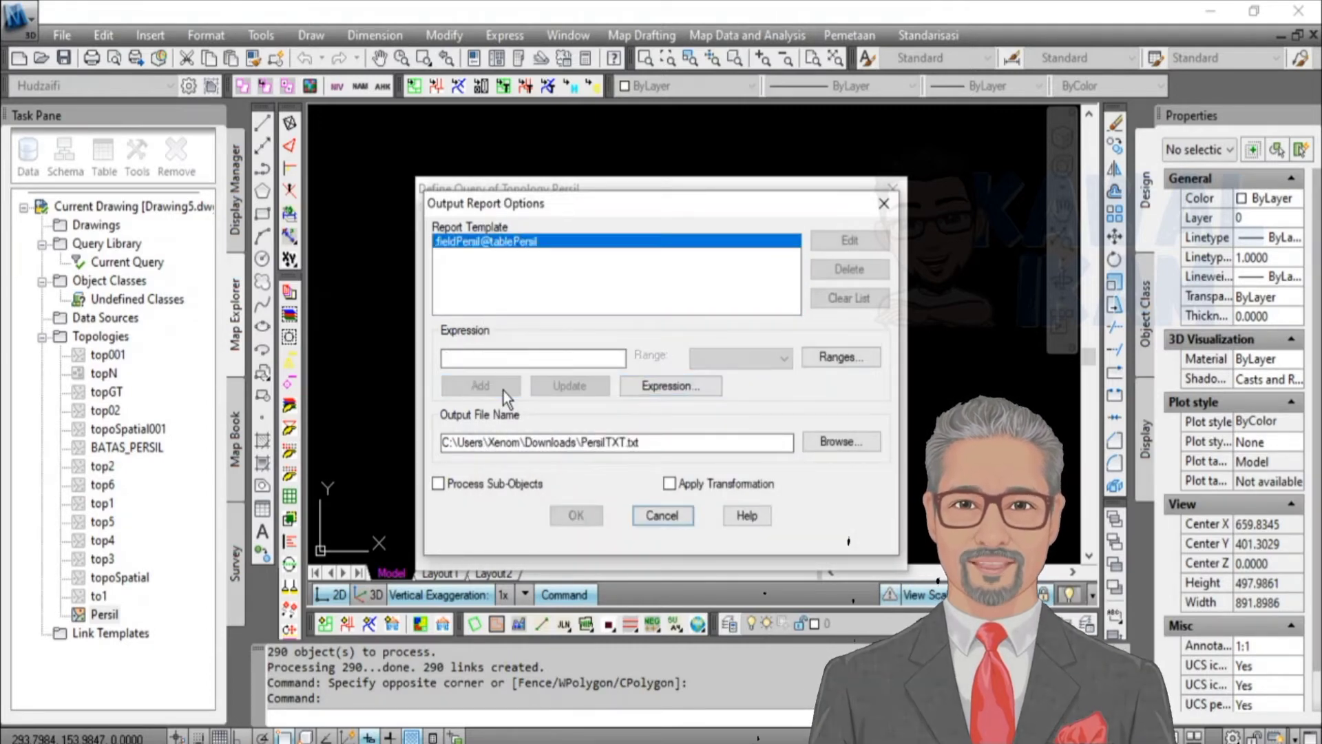
Step: Add the polygon centroid Area expression of the Persil topology to the report template
left_click(663, 385)
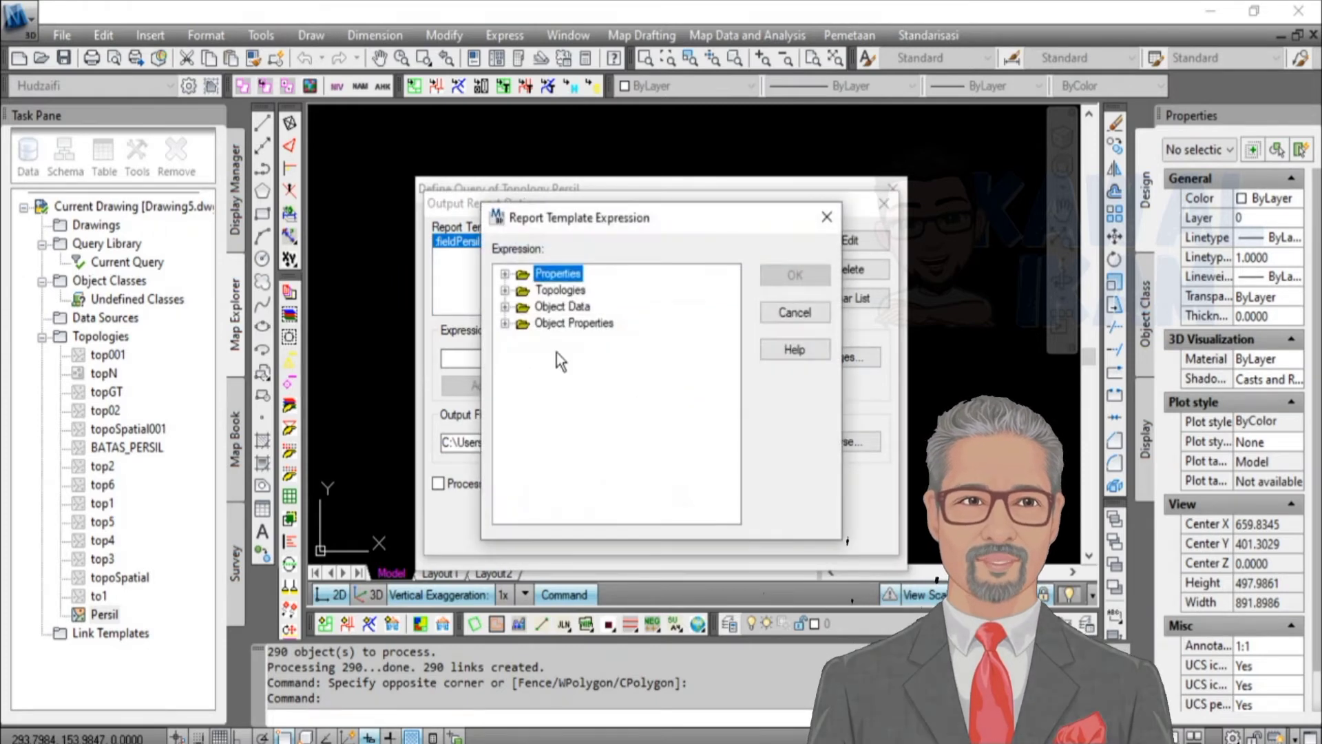
left_click(506, 291)
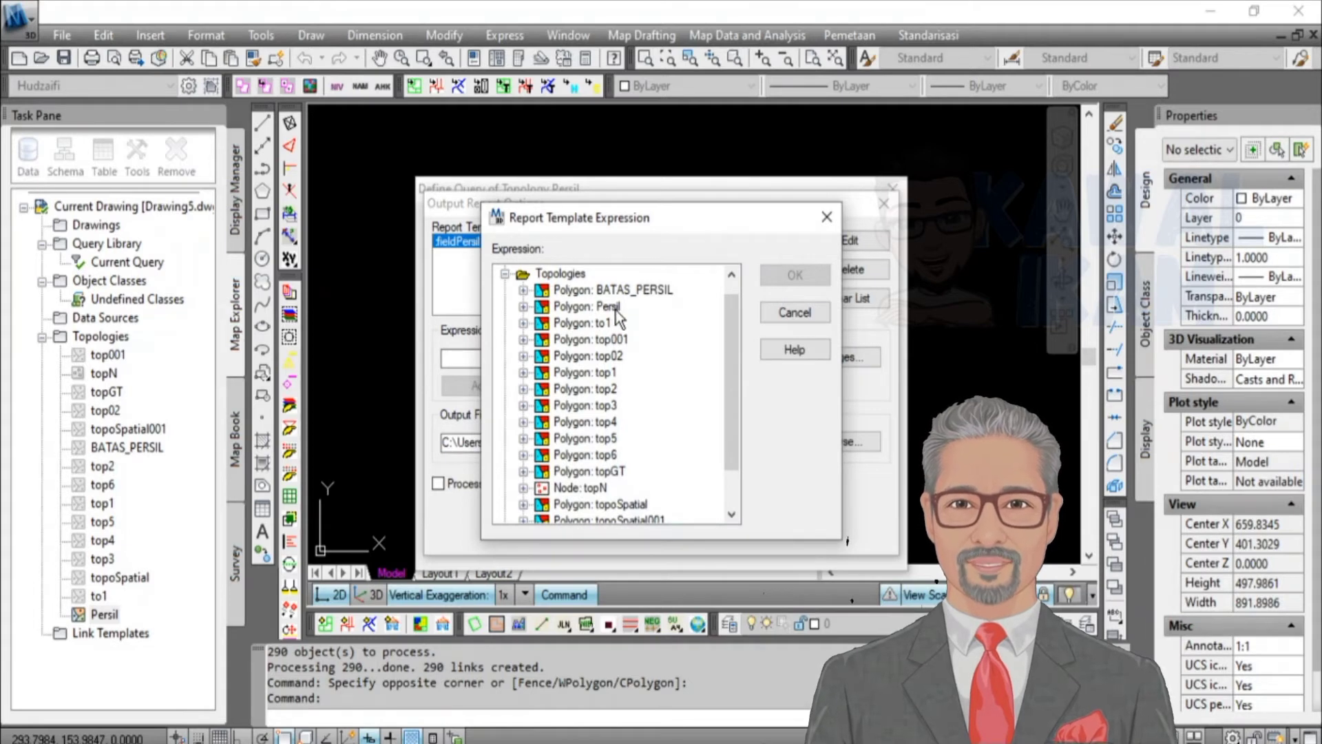
left_click(634, 305)
scroll(634, 305, "up", 1)
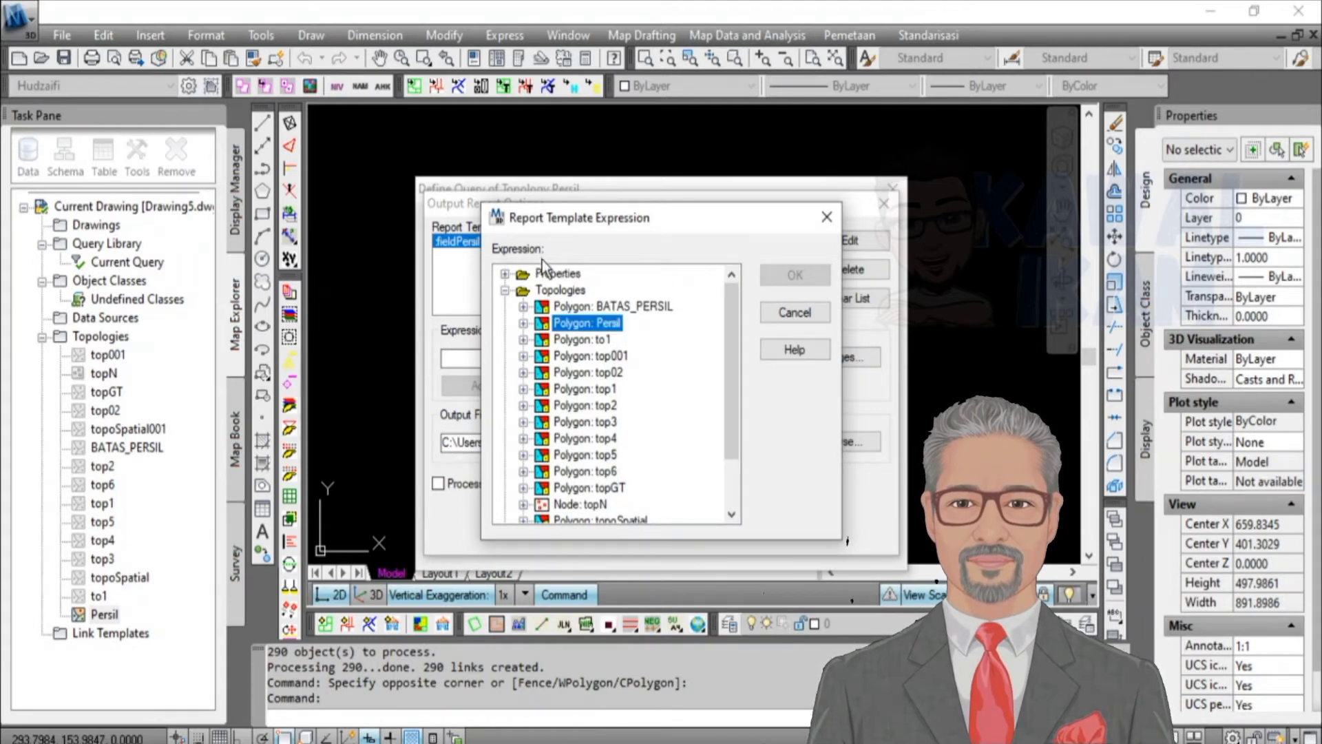
left_click(525, 324)
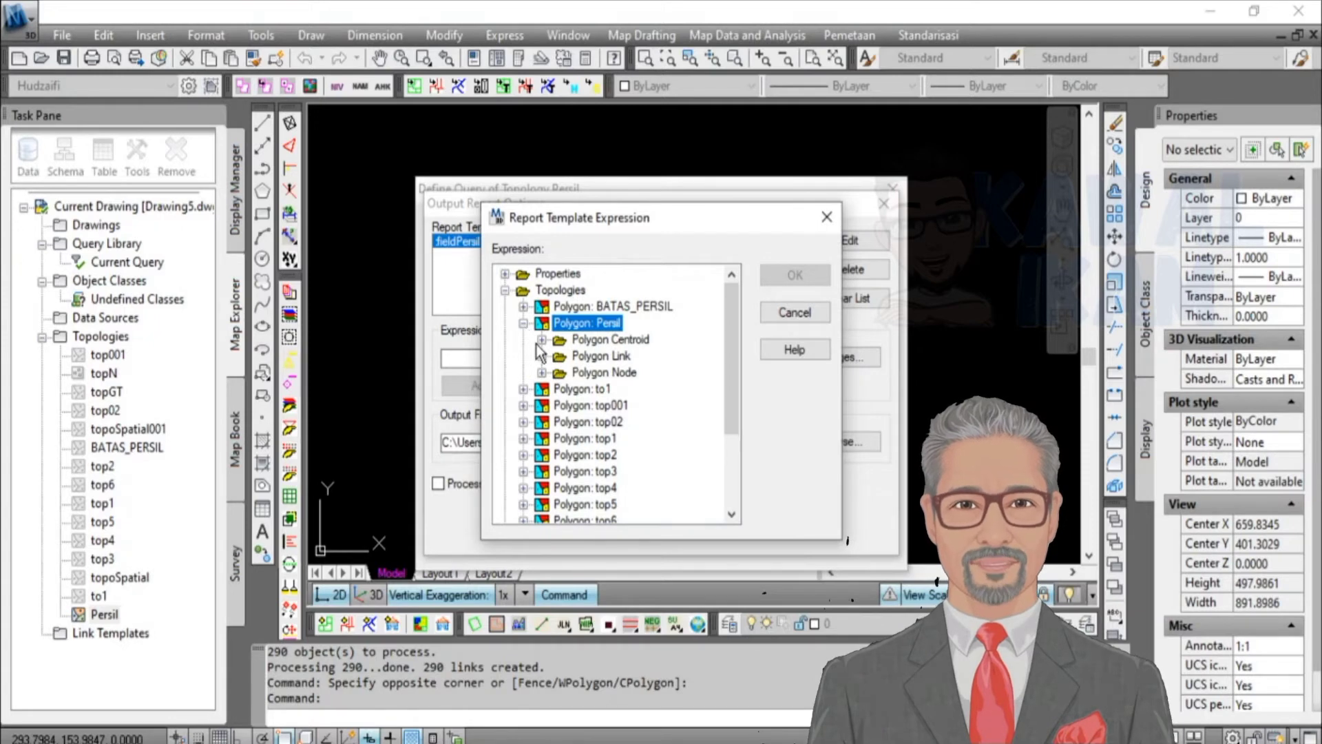
left_click(582, 342)
left_click(542, 341)
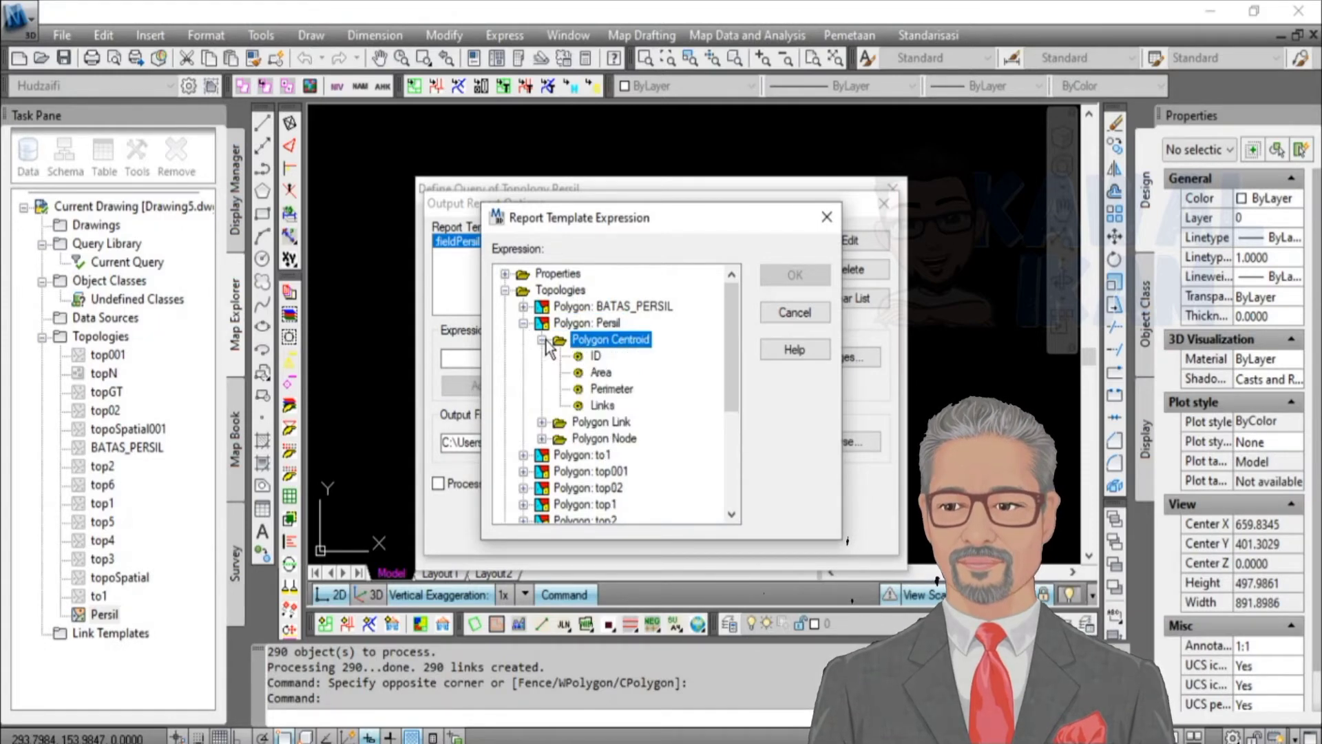
left_click(607, 371)
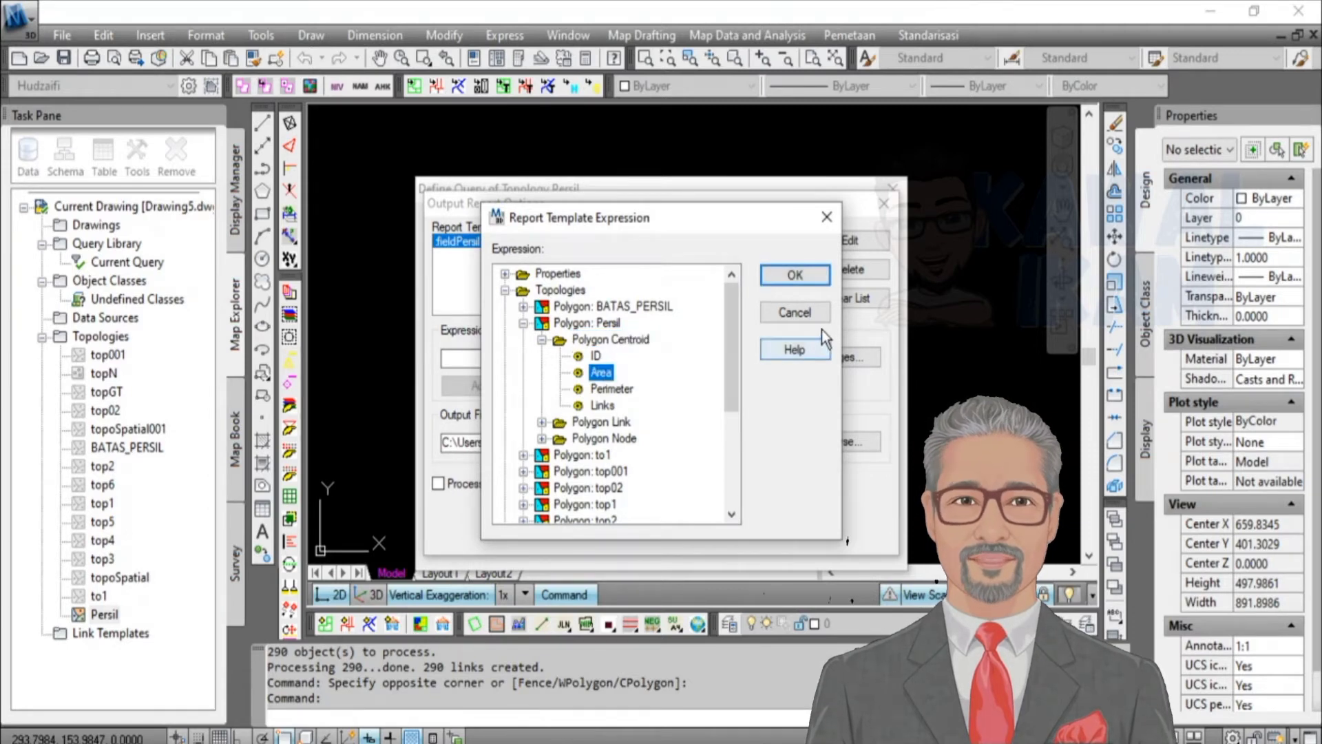
left_click(785, 275)
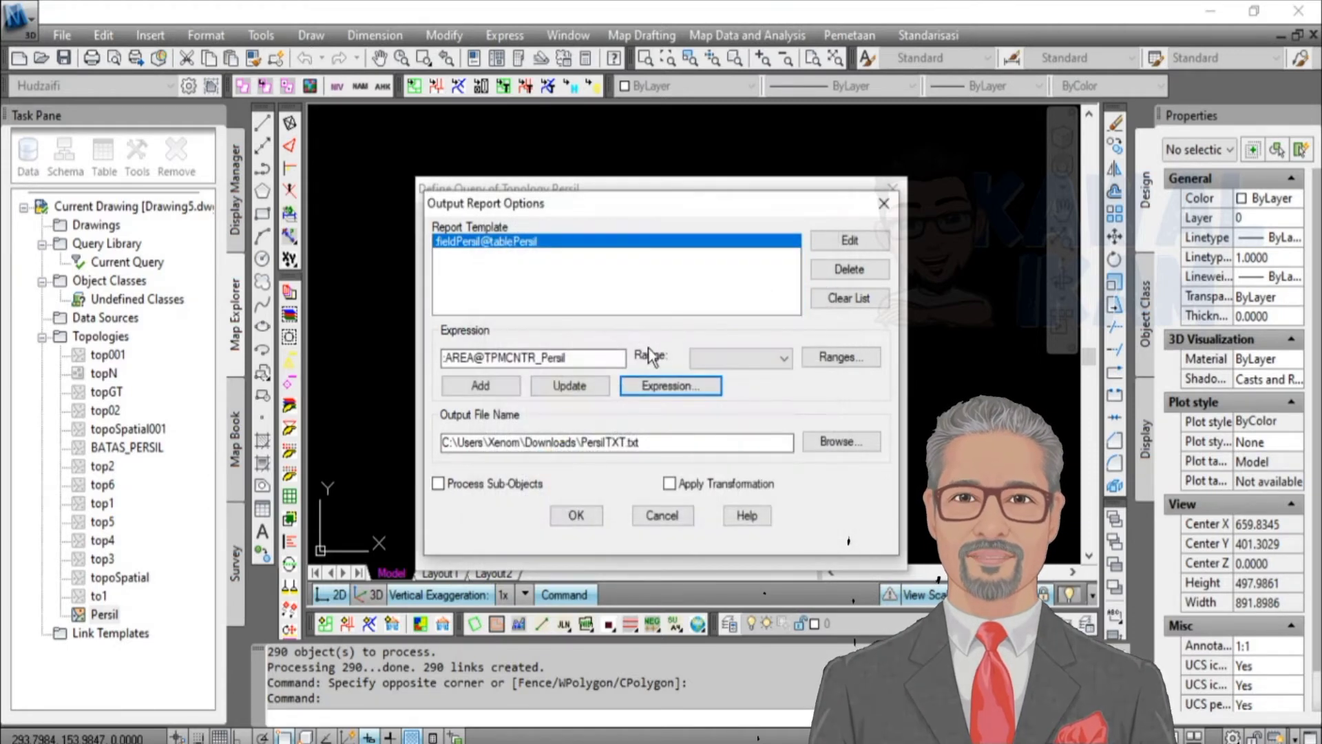
left_click(490, 390)
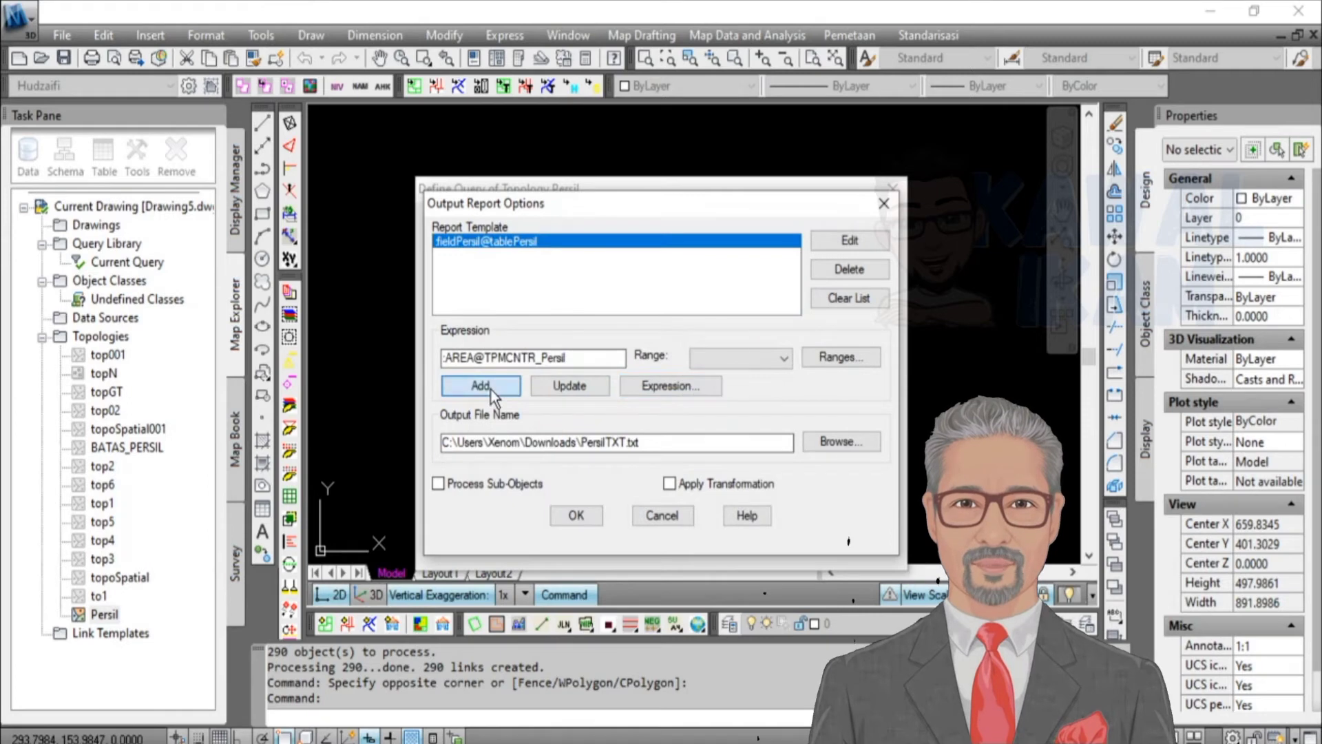
Step: Add the CENTROID object property to the report template
left_click(650, 387)
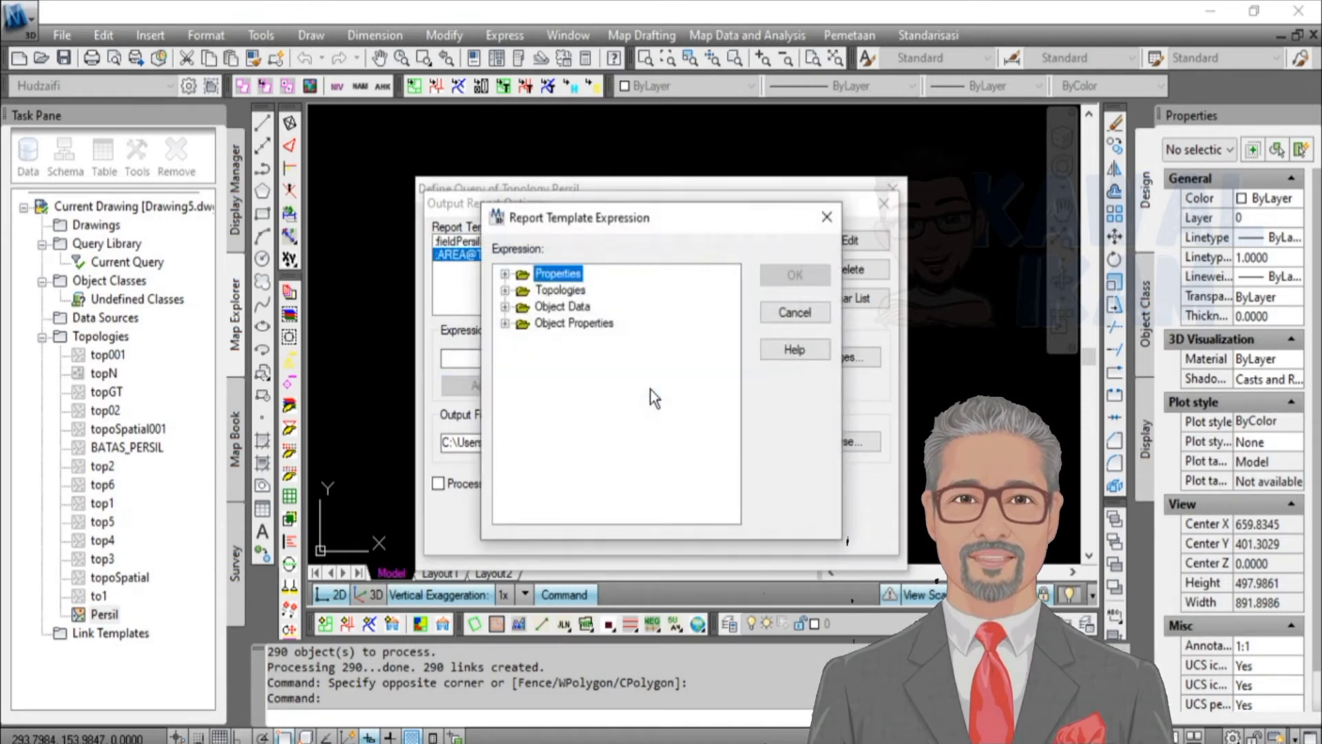
left_click(507, 274)
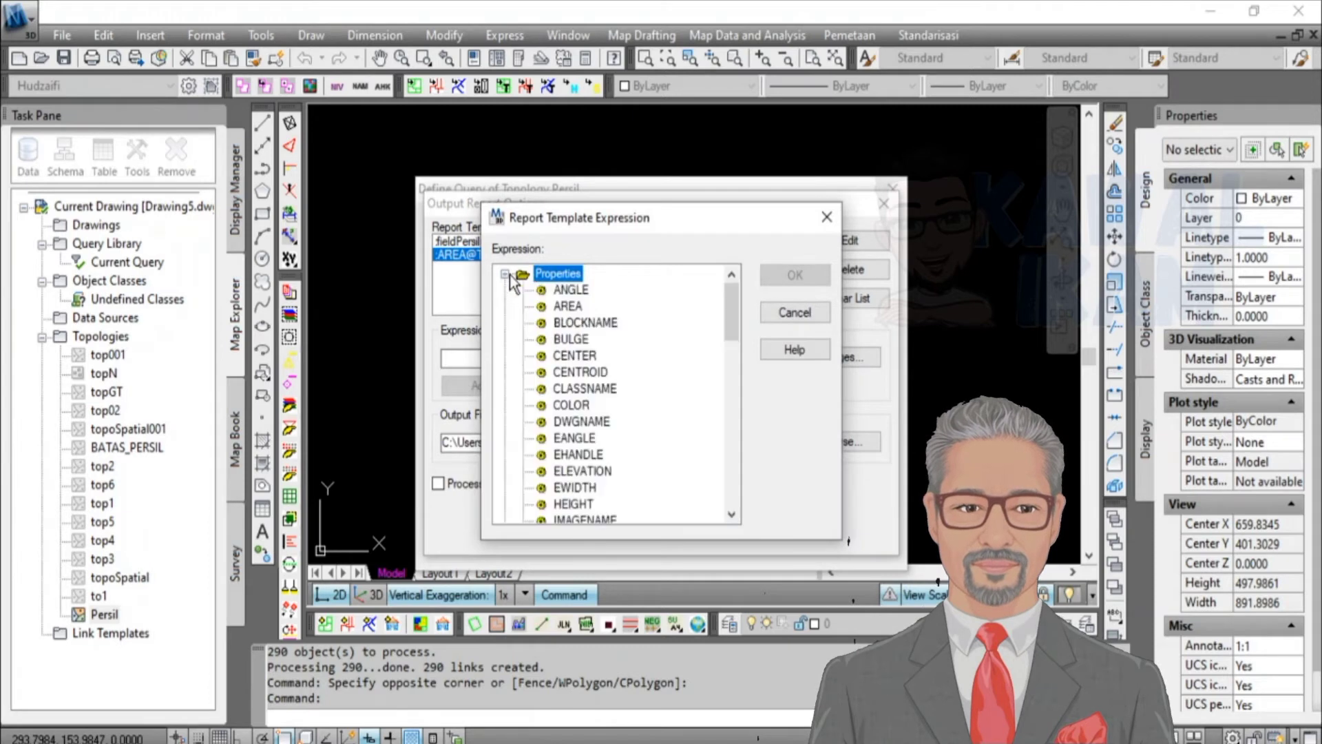
left_click(586, 371)
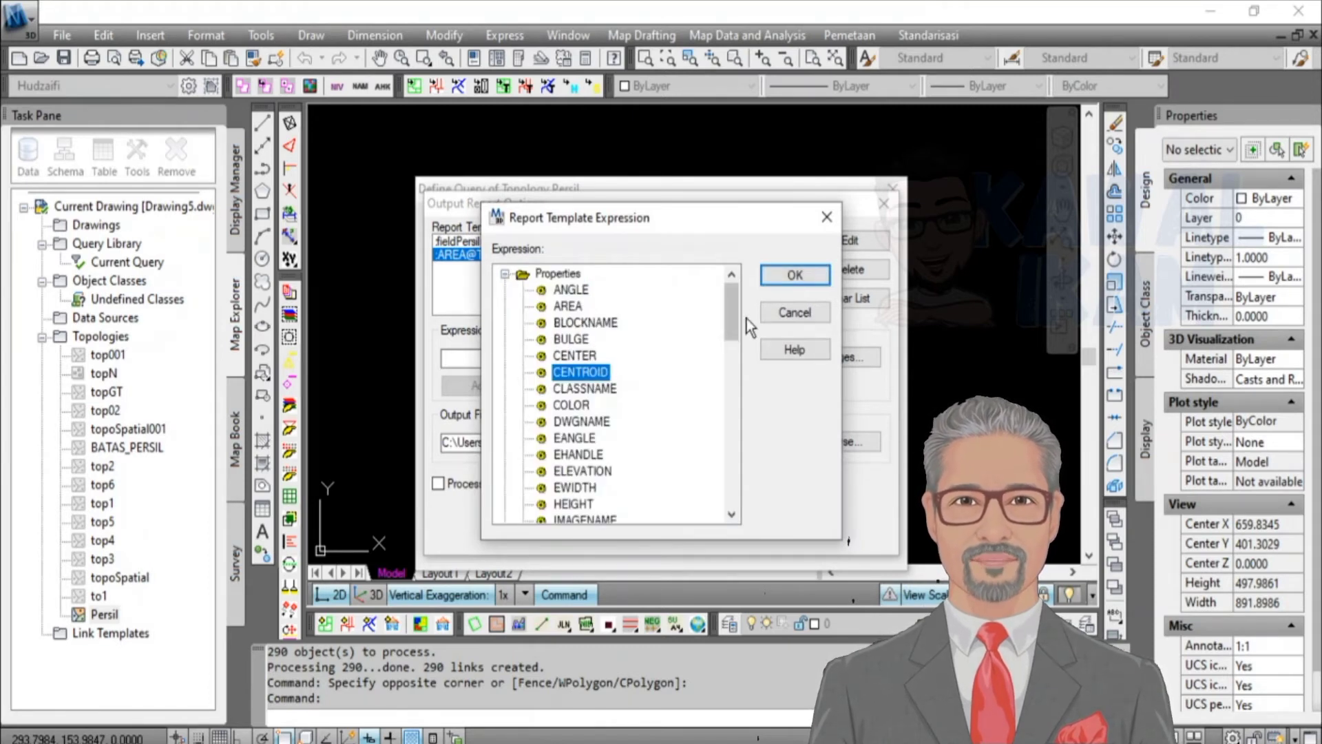
left_click(785, 275)
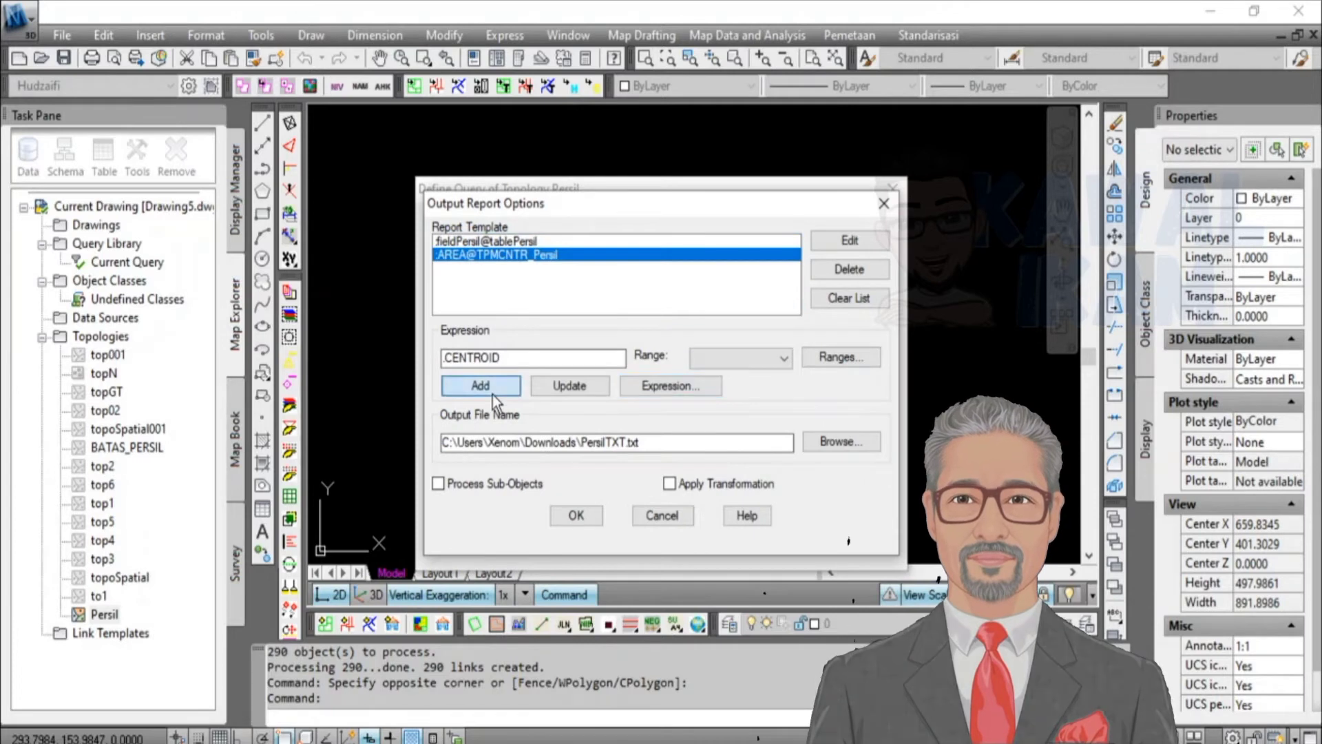
left_click(485, 387)
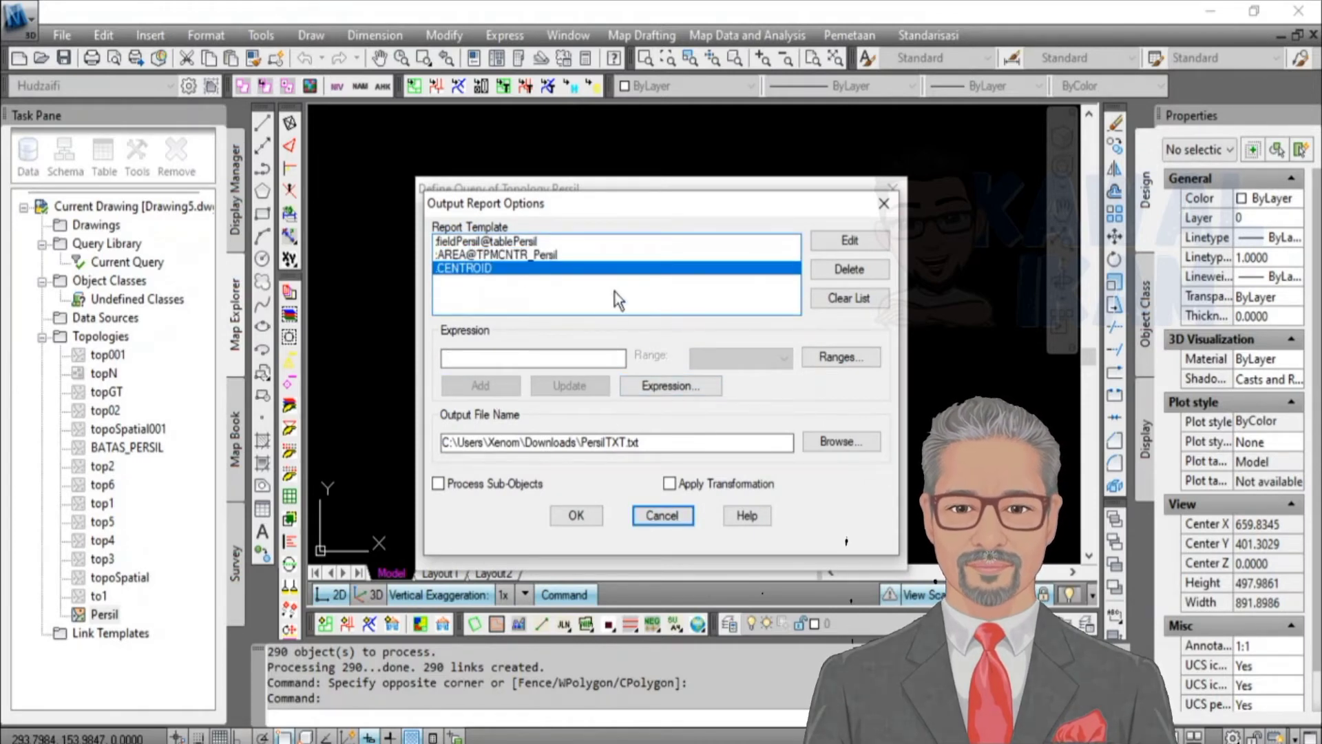
Step: Accept the report options, execute the topology query on Persil, and check the number of queried objects in the command history
left_click(591, 521)
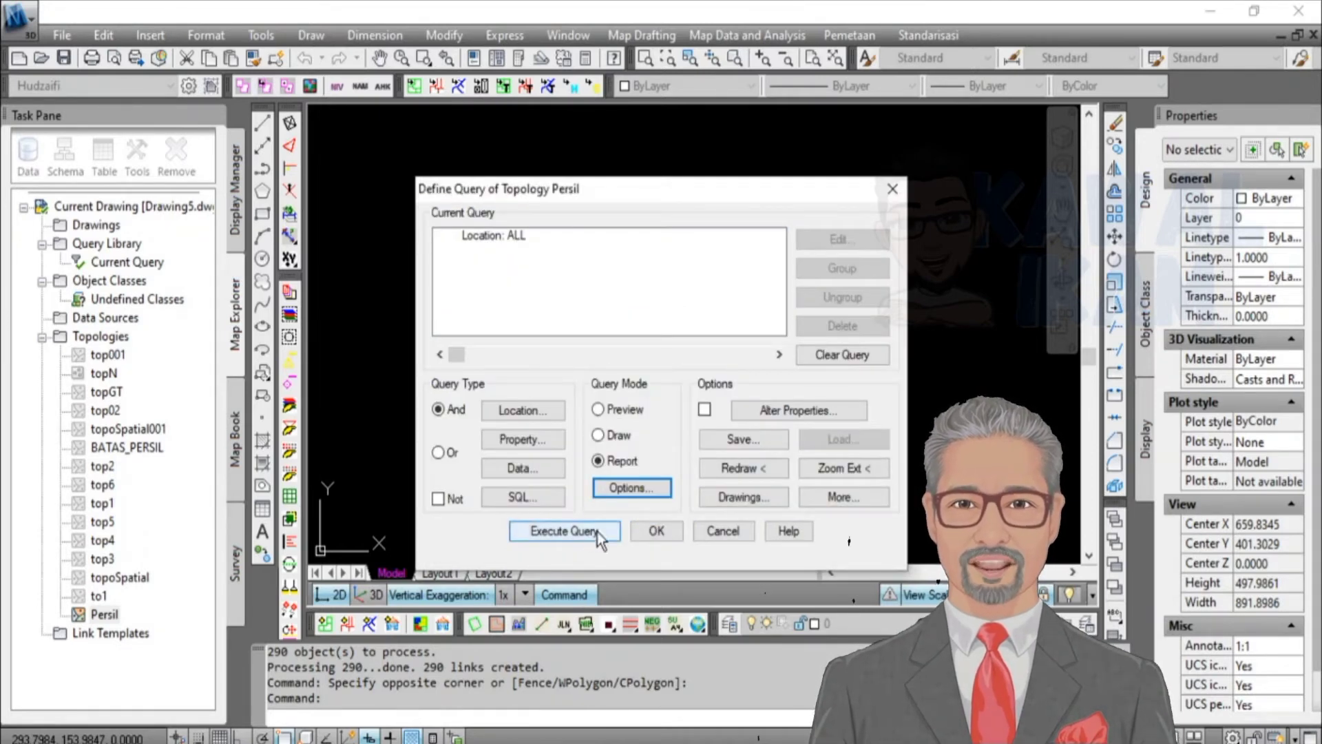
left_click(610, 531)
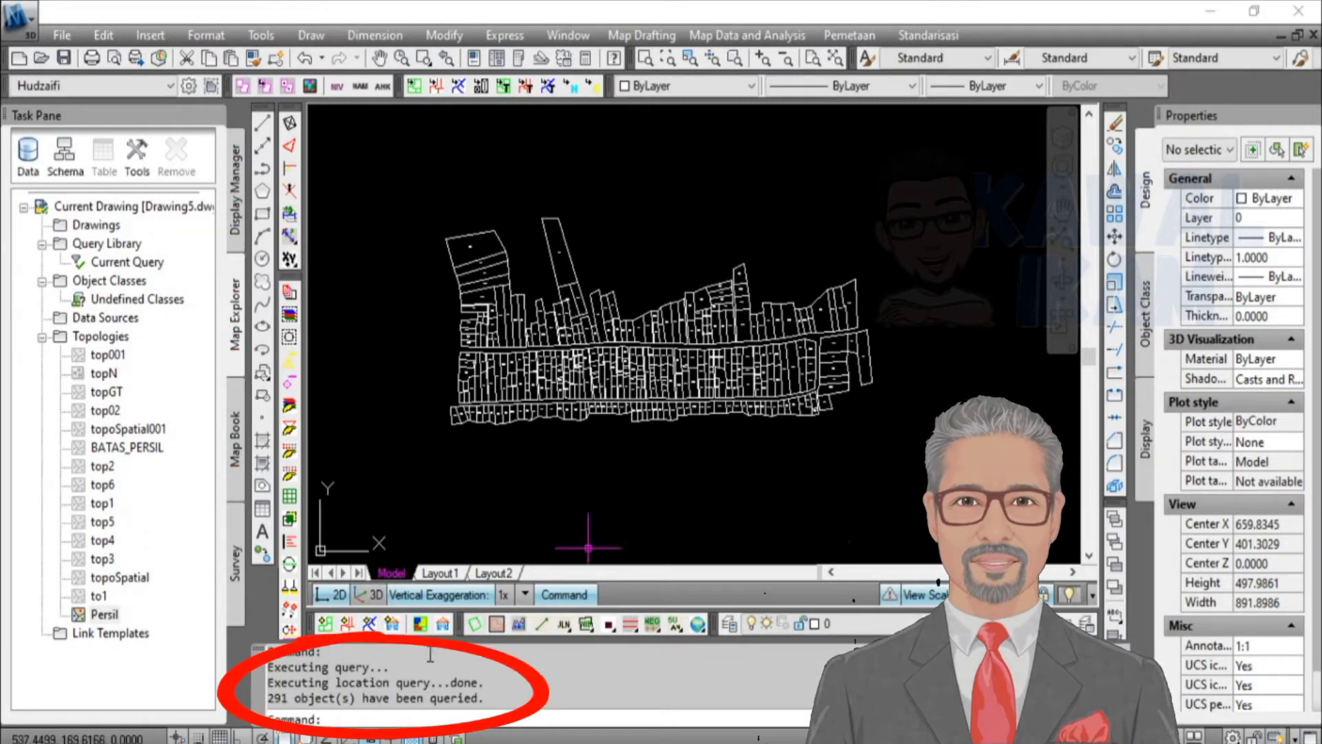
left_click_drag(270, 697, 488, 705)
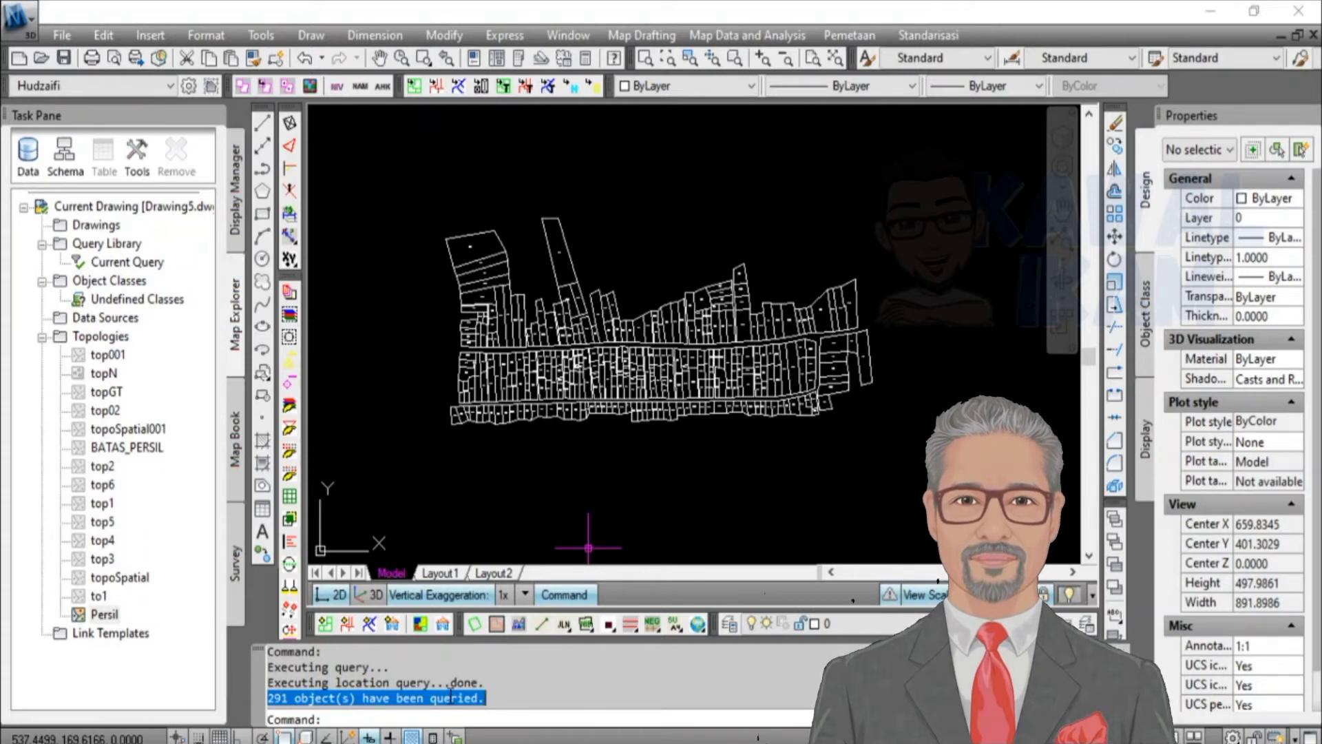
Step: Switch to File Explorer and open the Downloads folder containing the exported report
left_click(213, 743)
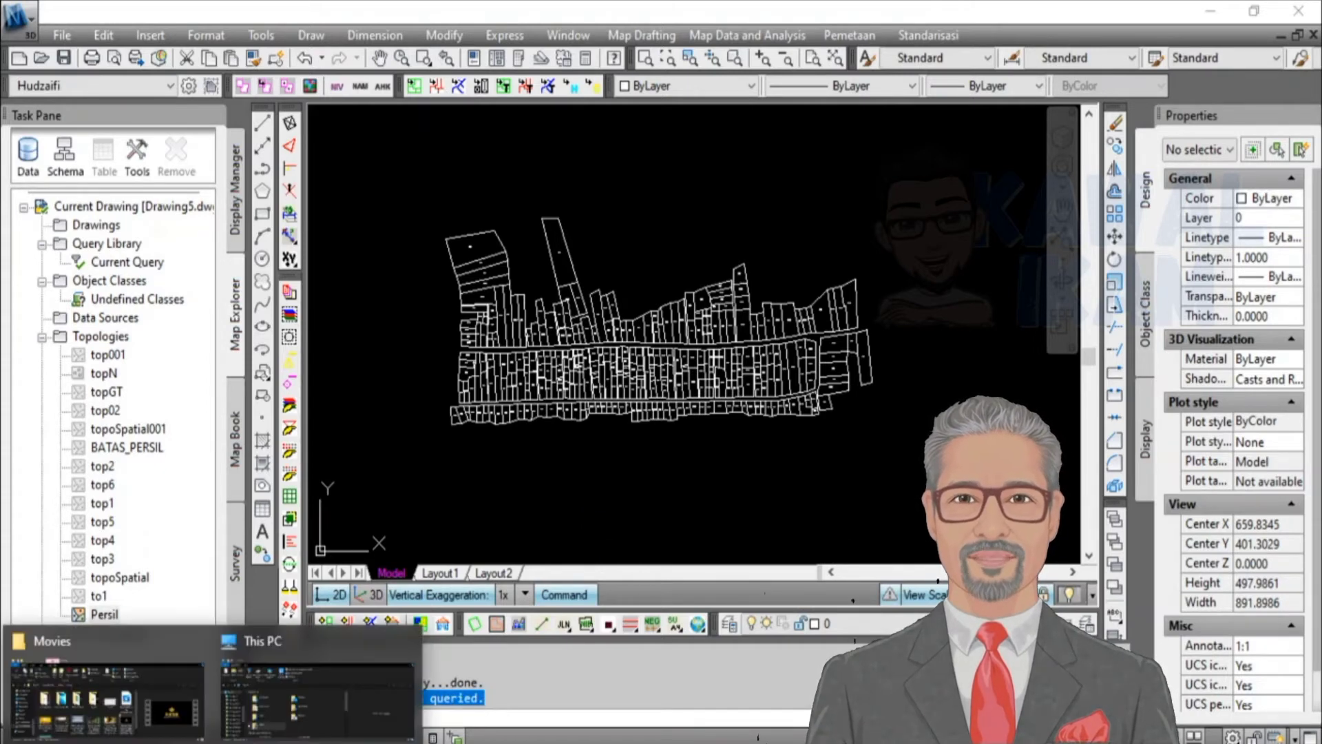
left_click(273, 697)
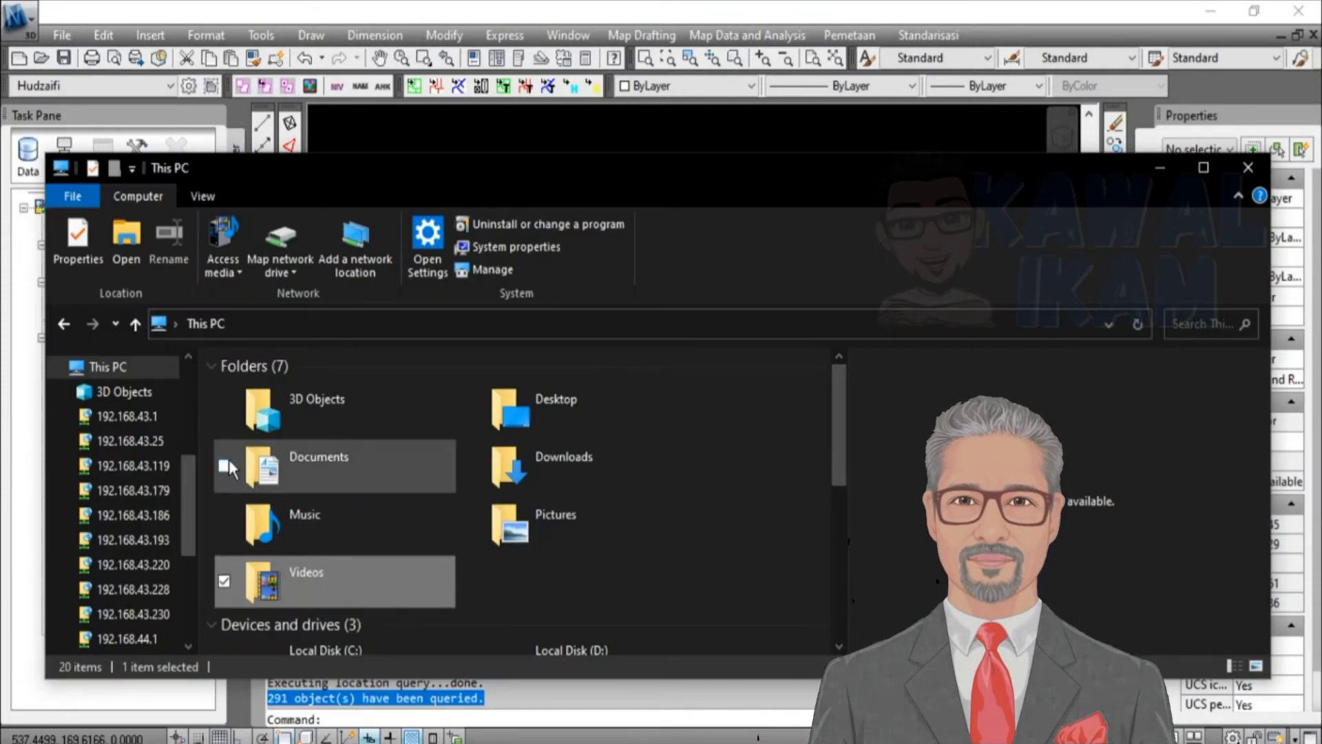
left_click(540, 462)
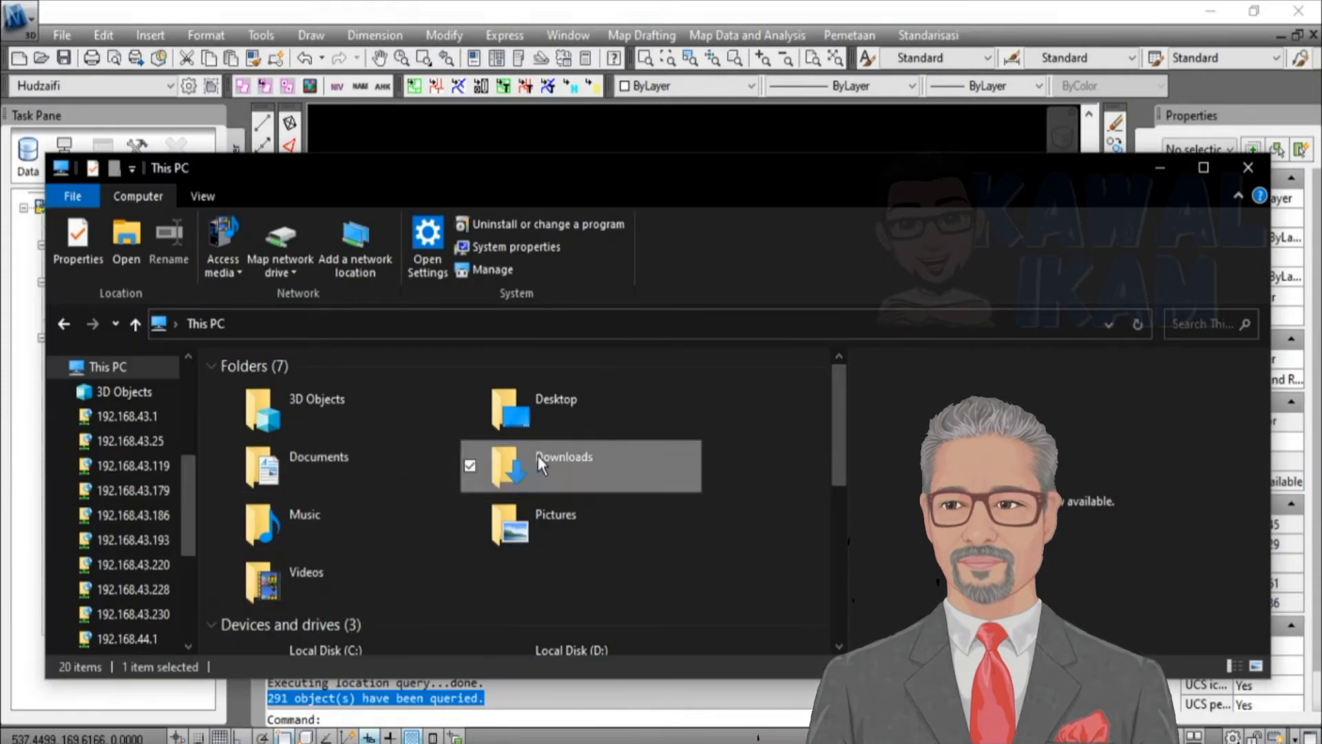
double_click(540, 456)
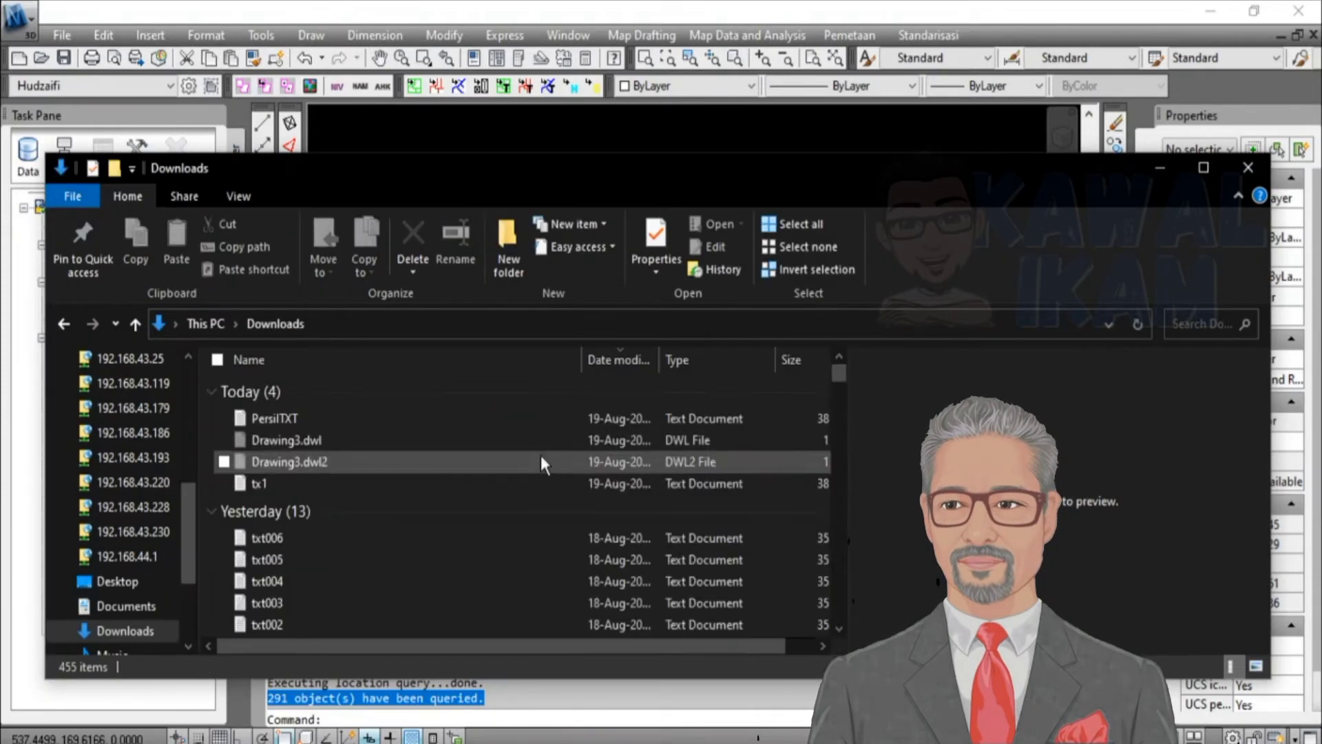
Step: Open the PersilTXT report from Downloads and examine the comma-separated values in its first line
left_click(338, 421)
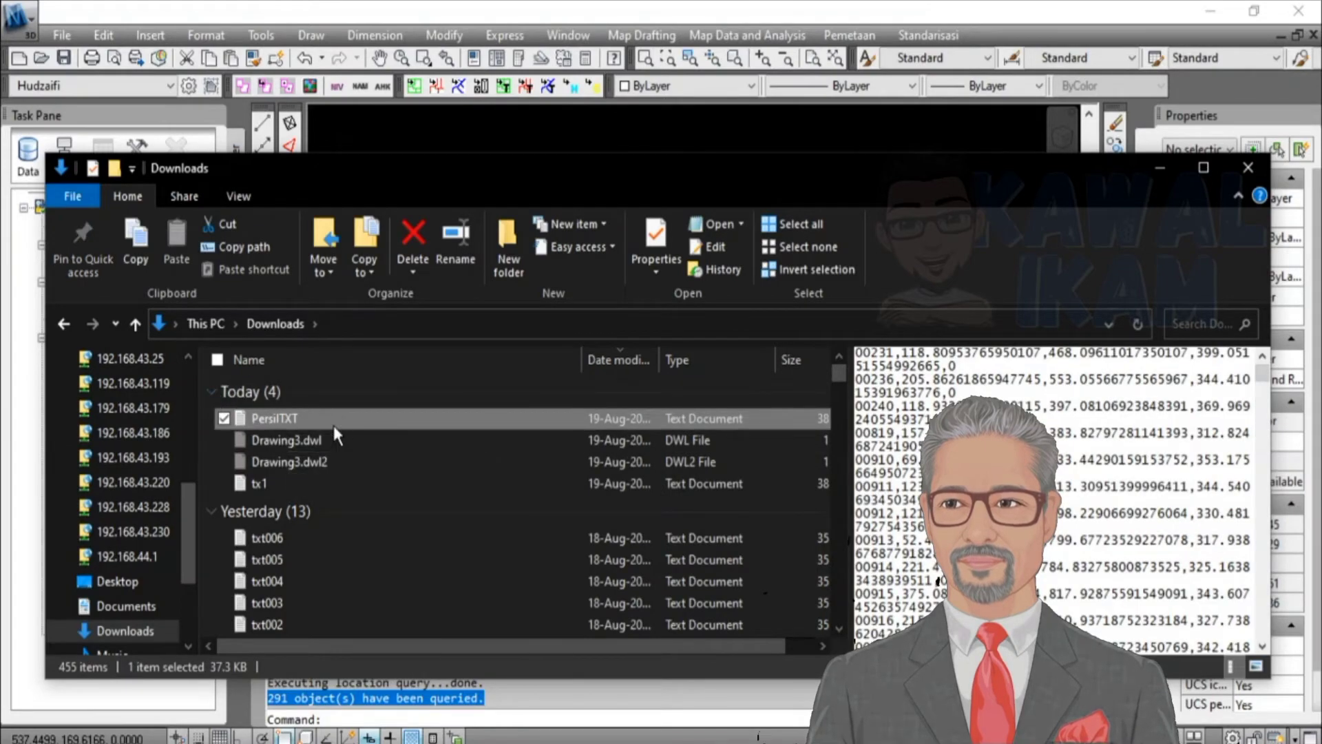
double_click(325, 420)
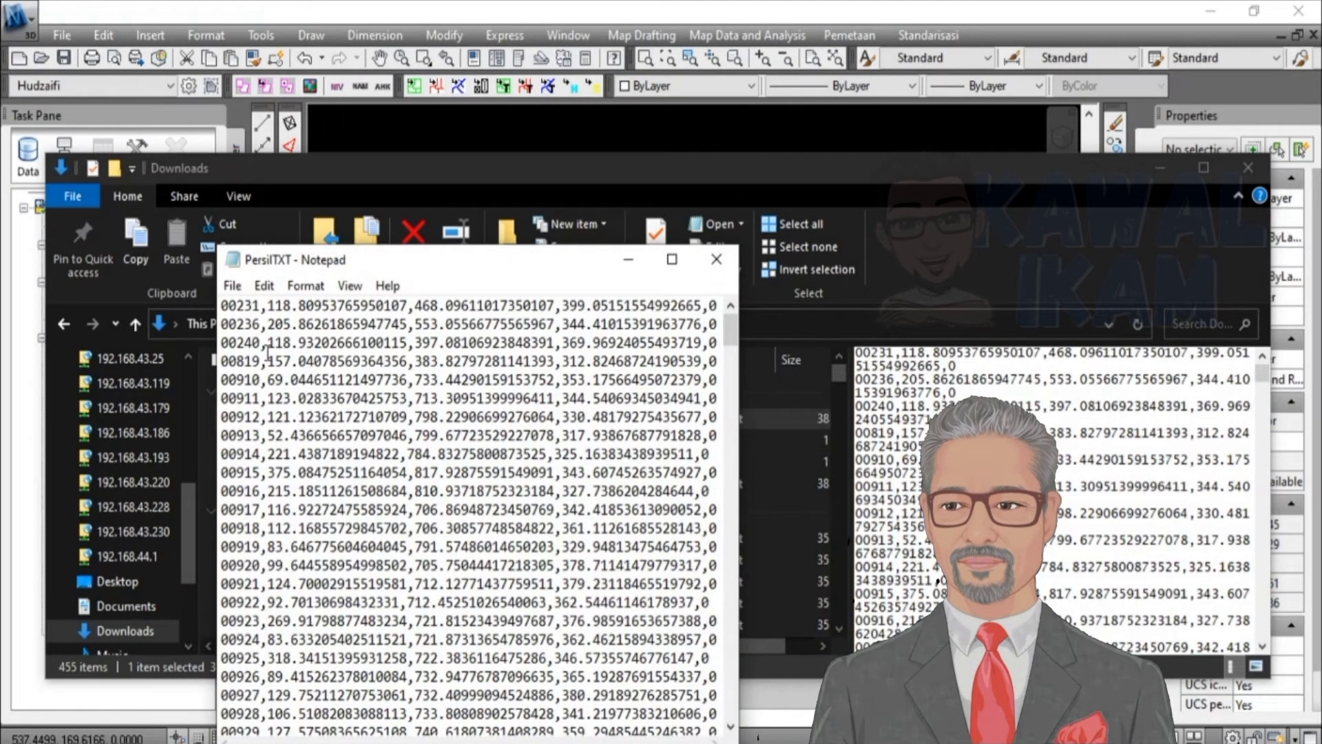
left_click_drag(221, 306, 717, 308)
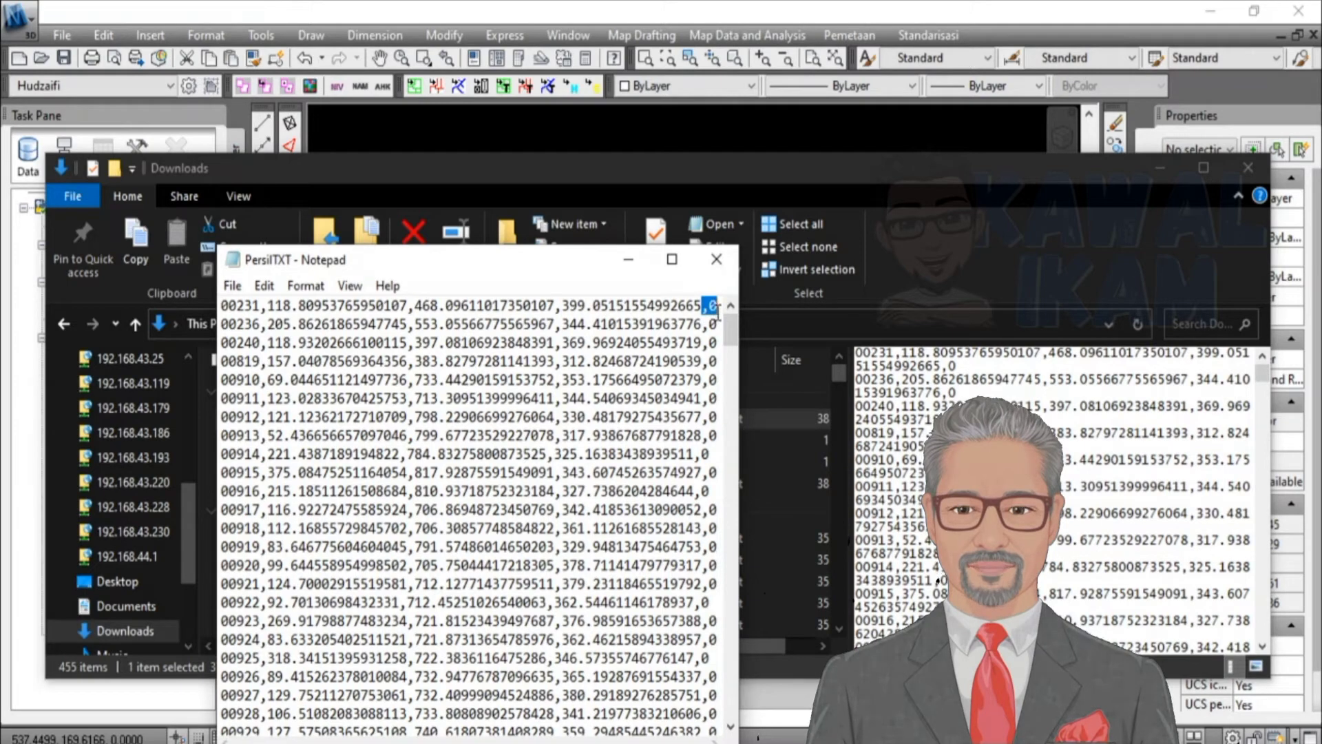
left_click(717, 308)
left_click_drag(738, 400, 900, 400)
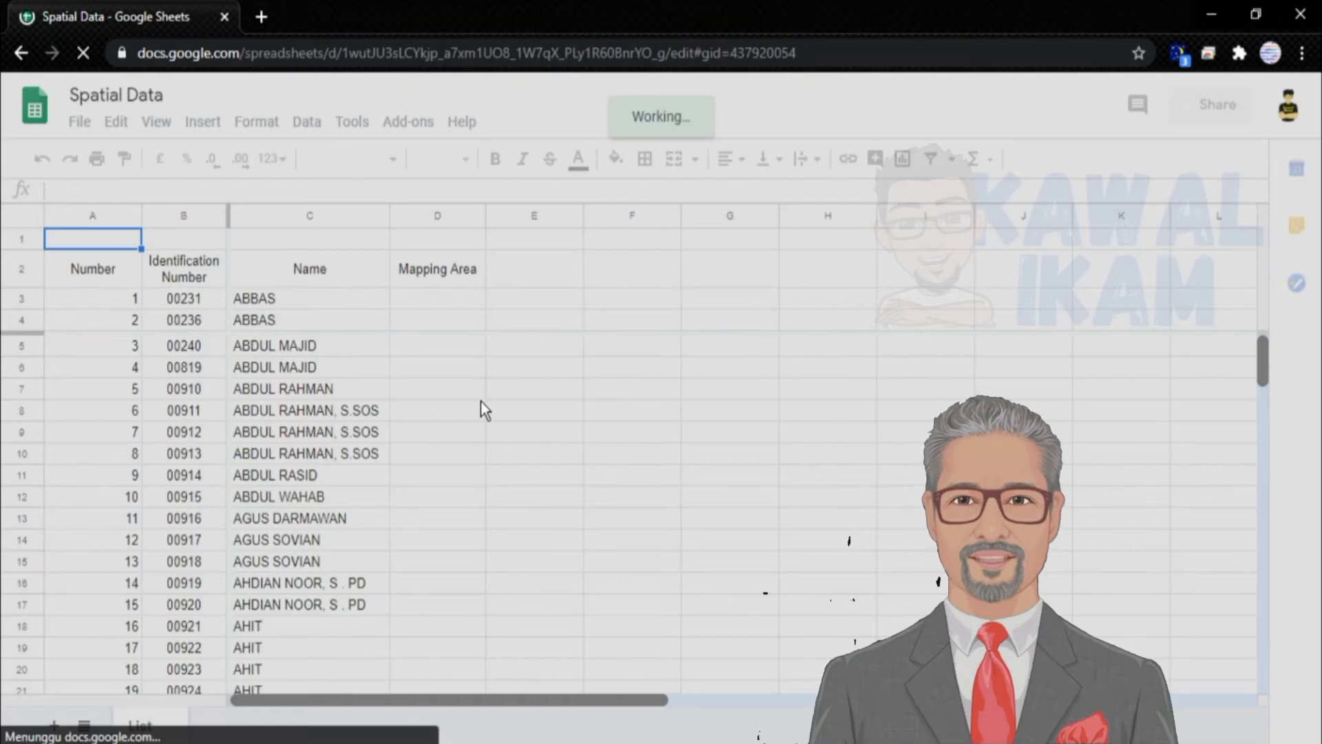
Step: Switch to the Spatial Data spreadsheet in Google Sheets and add a new blank sheet
left_click(478, 399)
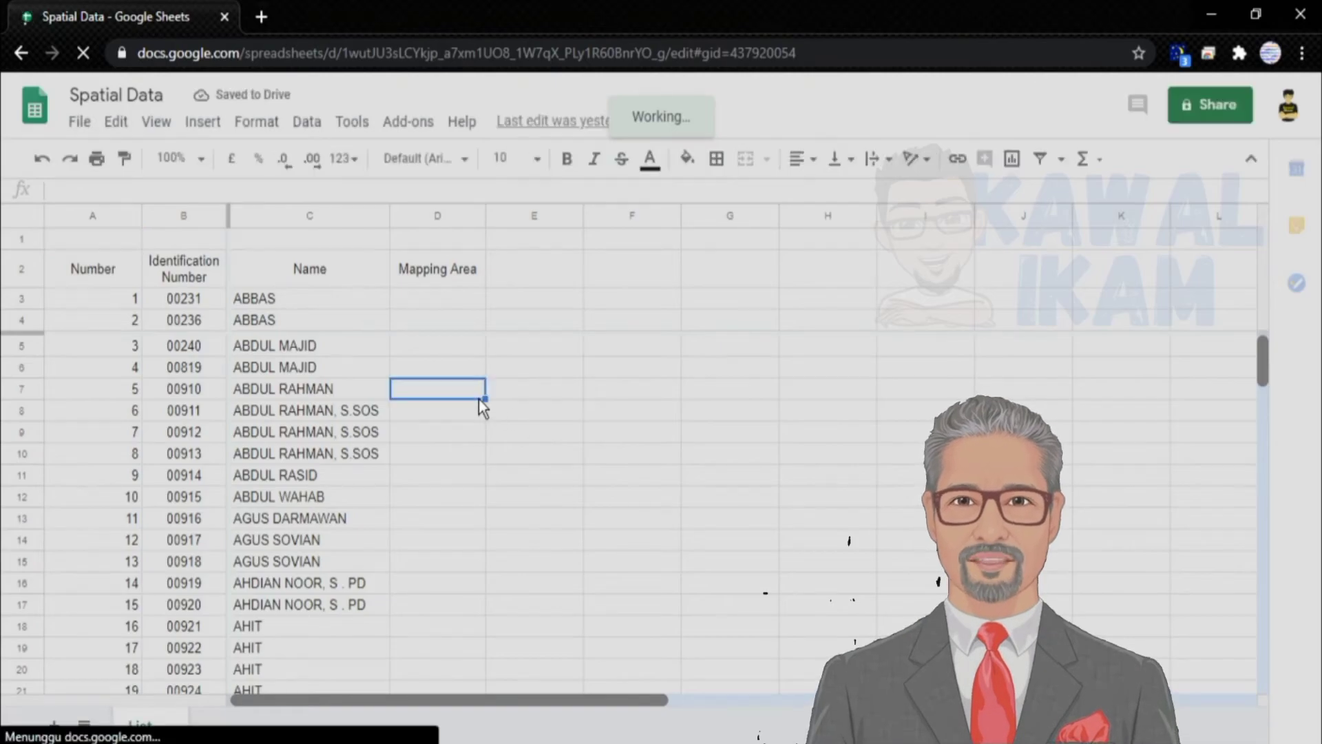
left_click(489, 299)
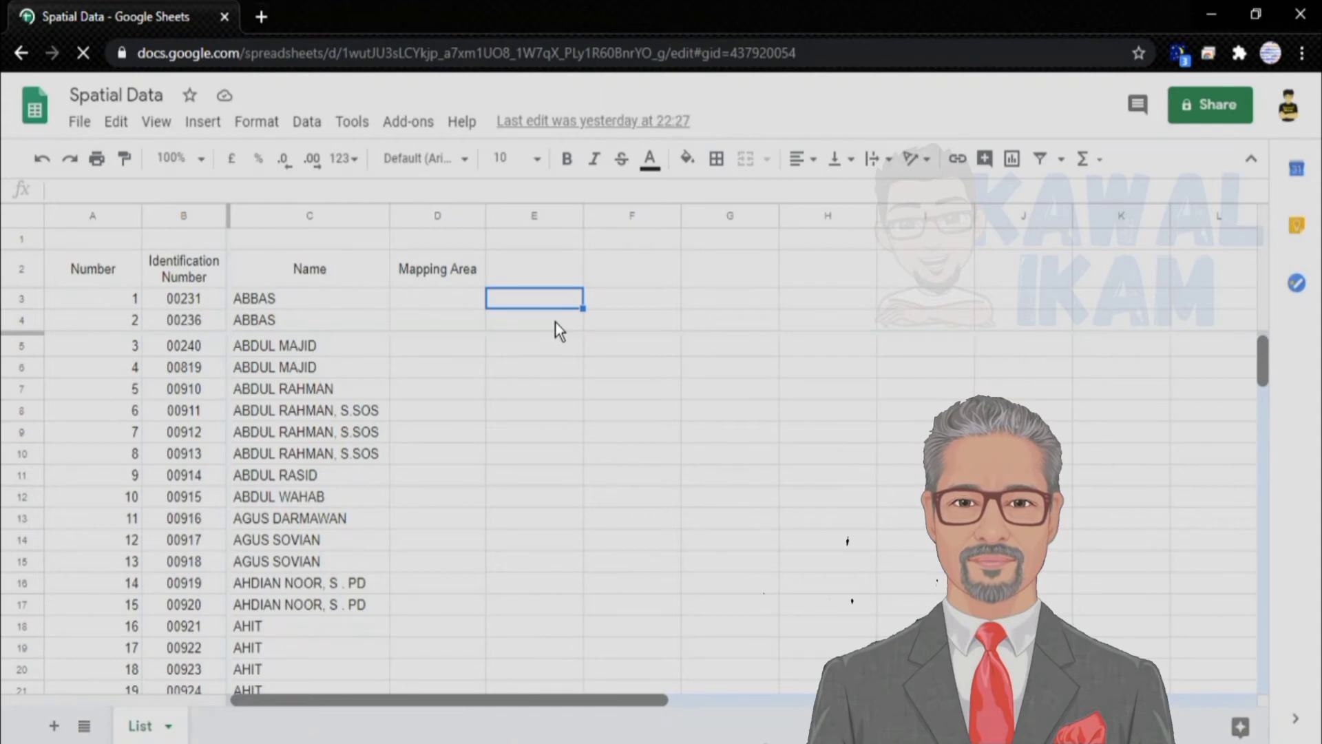
left_click(54, 726)
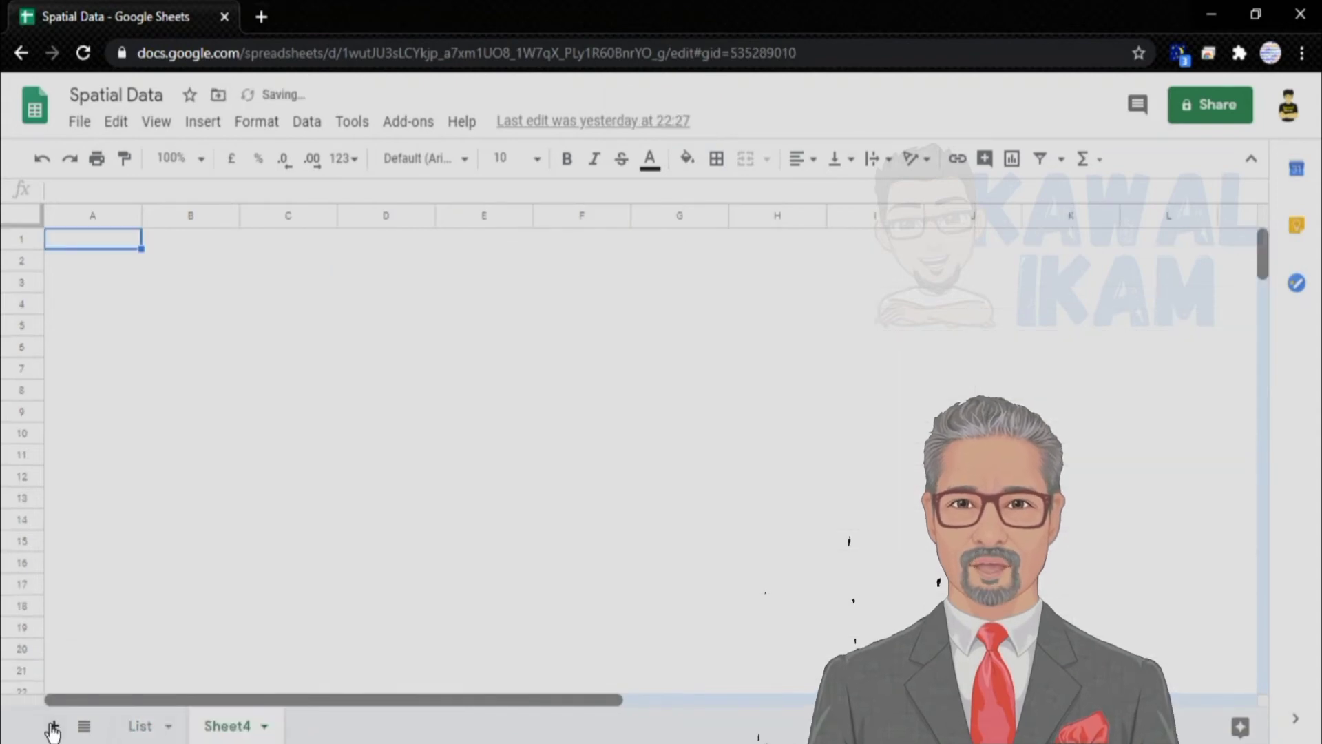
left_click(175, 347)
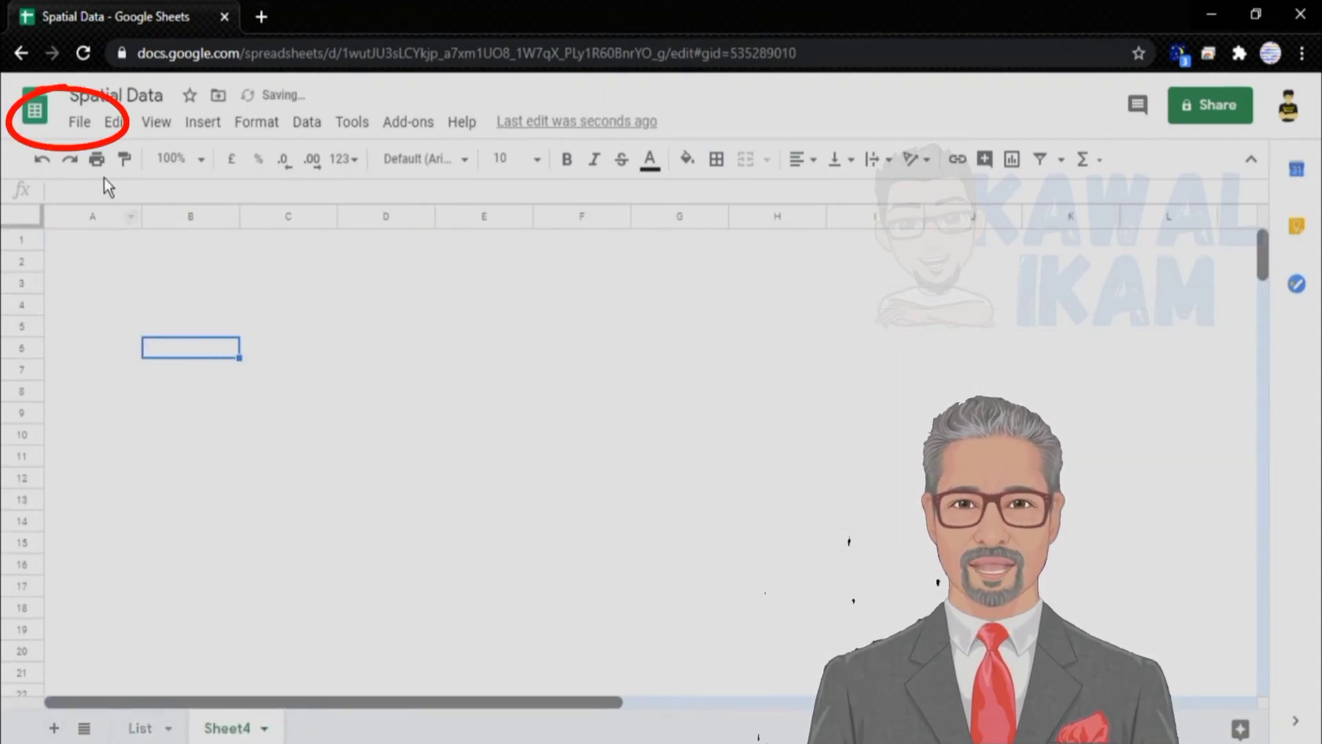
Step: Check in the spreadsheet settings that the locale is United Kingdom and save the settings
left_click(79, 122)
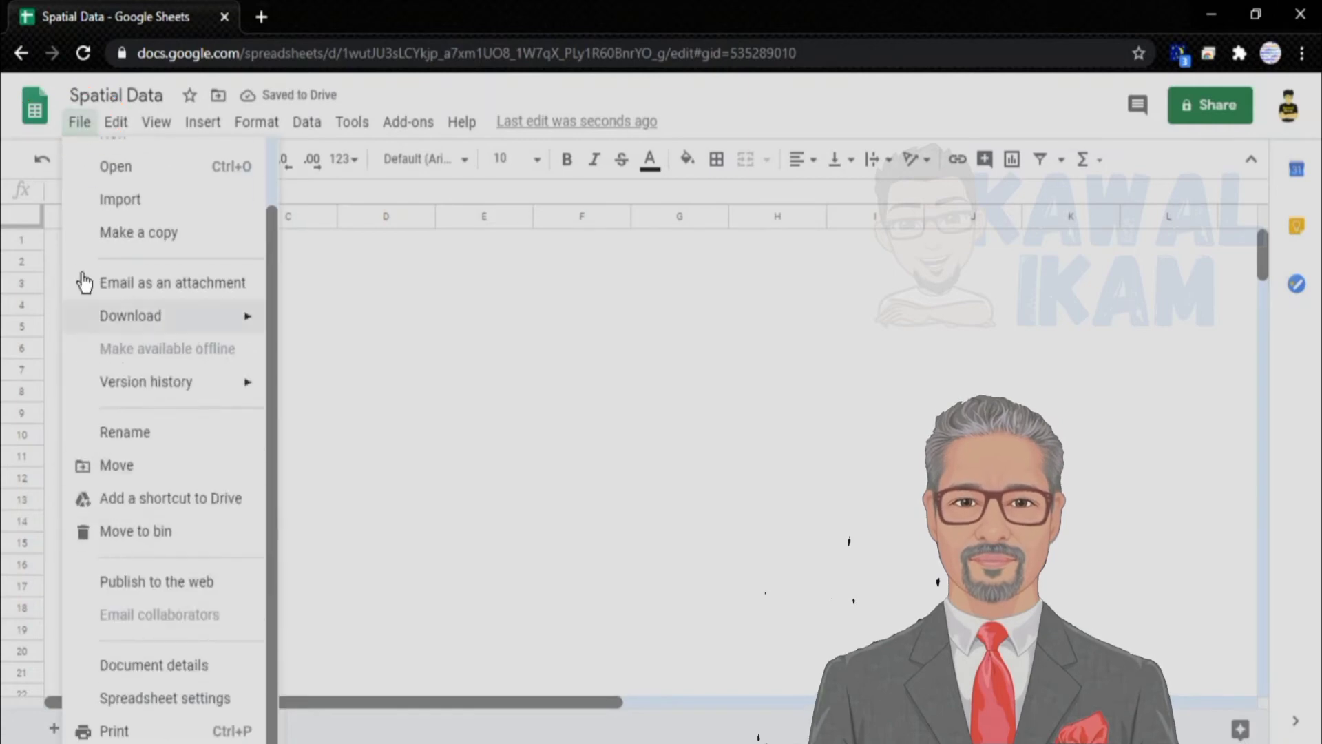
left_click(149, 700)
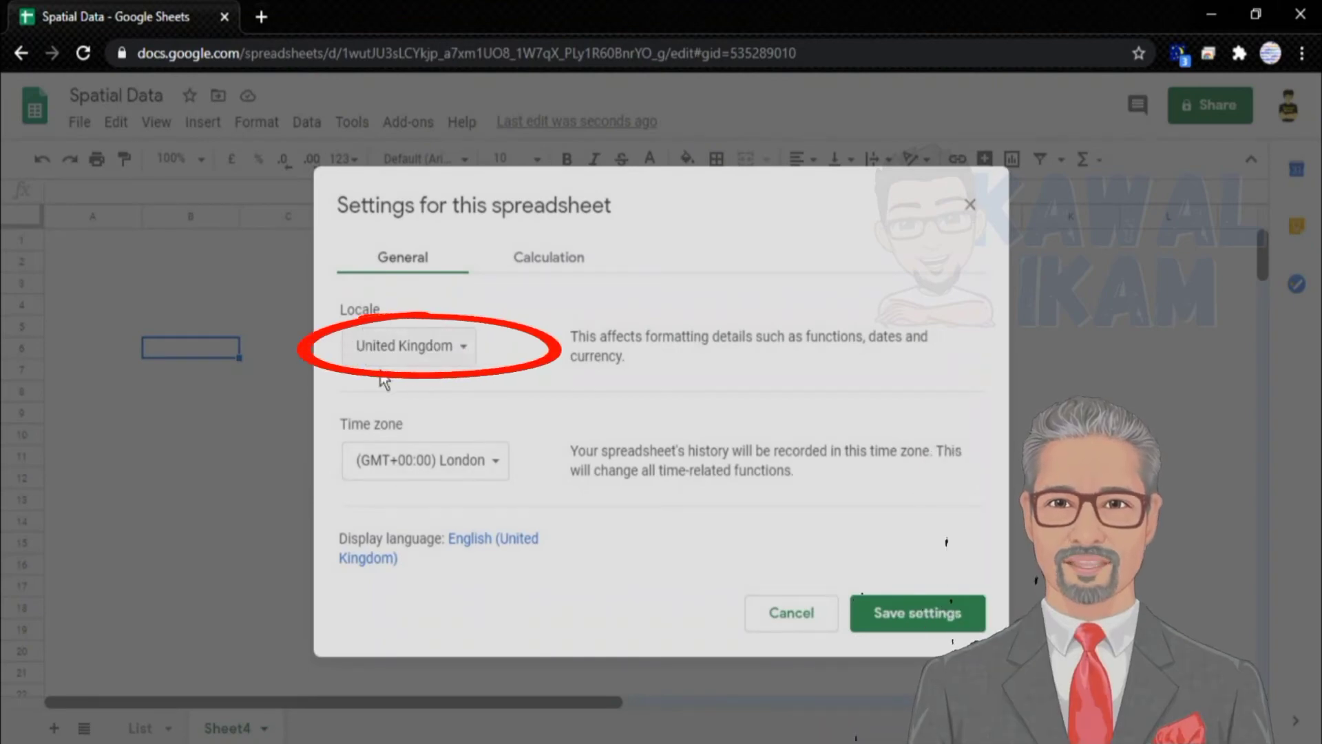
left_click(857, 616)
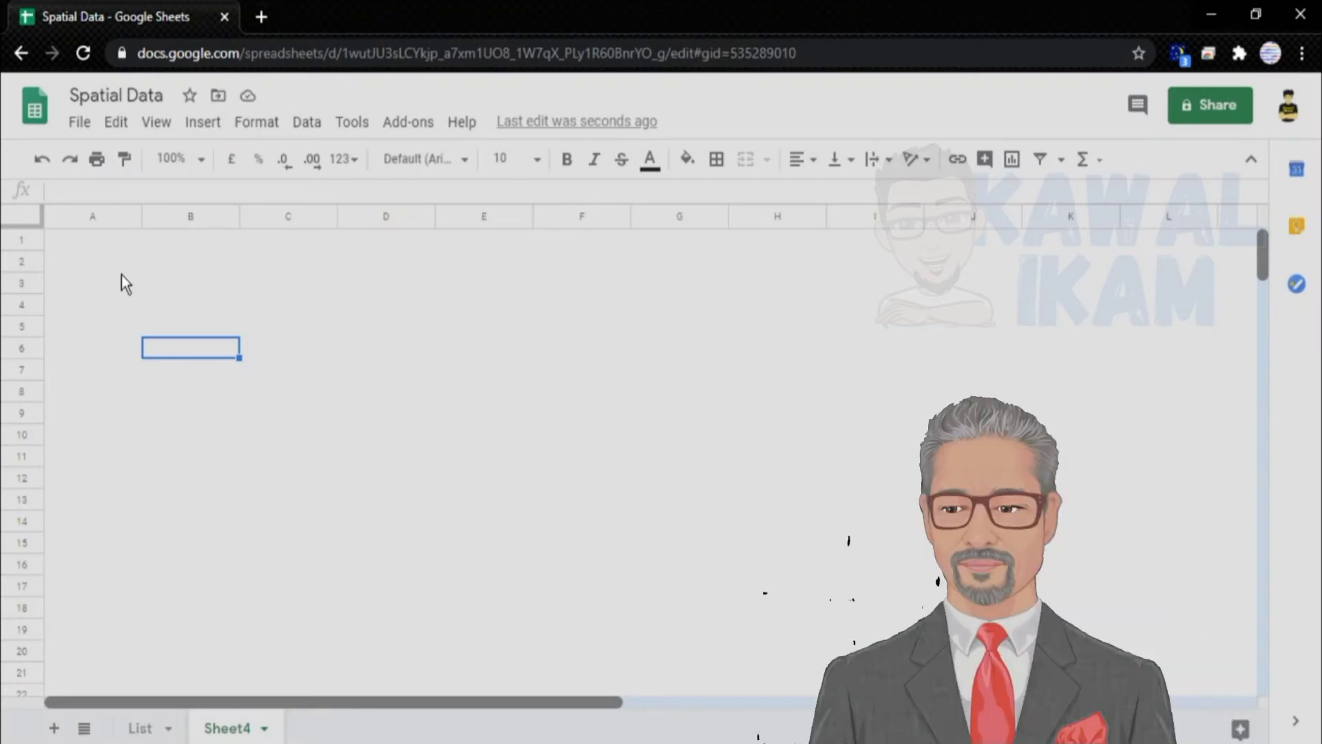
Step: Select cell B2 of the new sheet, switch to the PersilTXT file in Notepad, and copy its entire contents
left_click(173, 267)
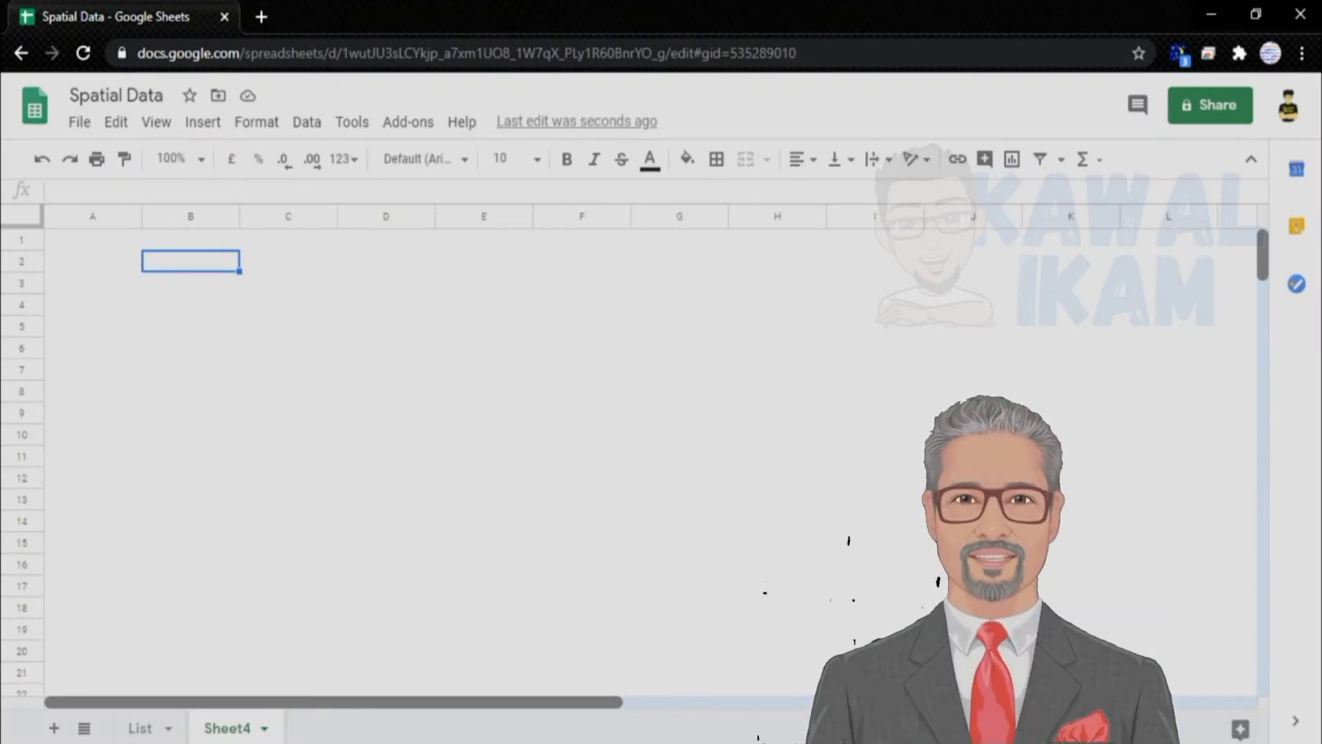
left_click(730, 743)
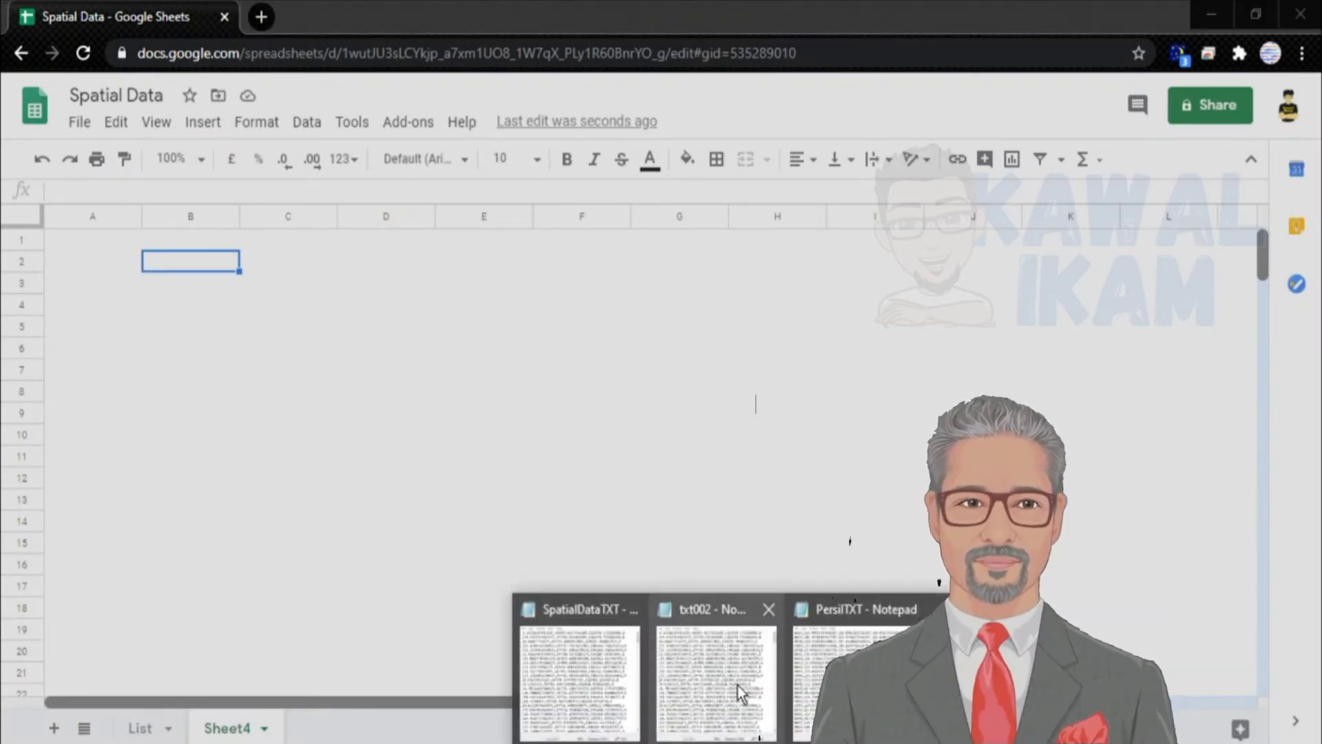
left_click(864, 662)
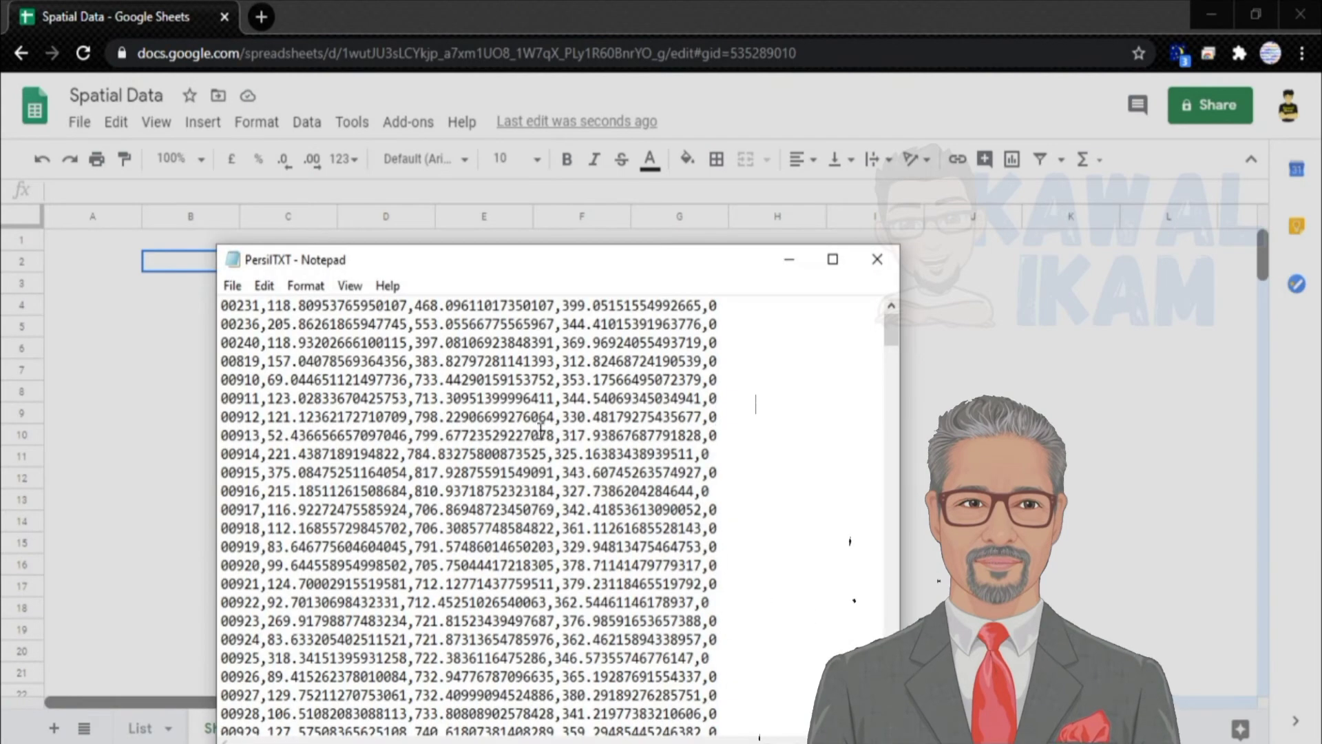
left_click_drag(532, 264, 584, 176)
left_click(460, 259)
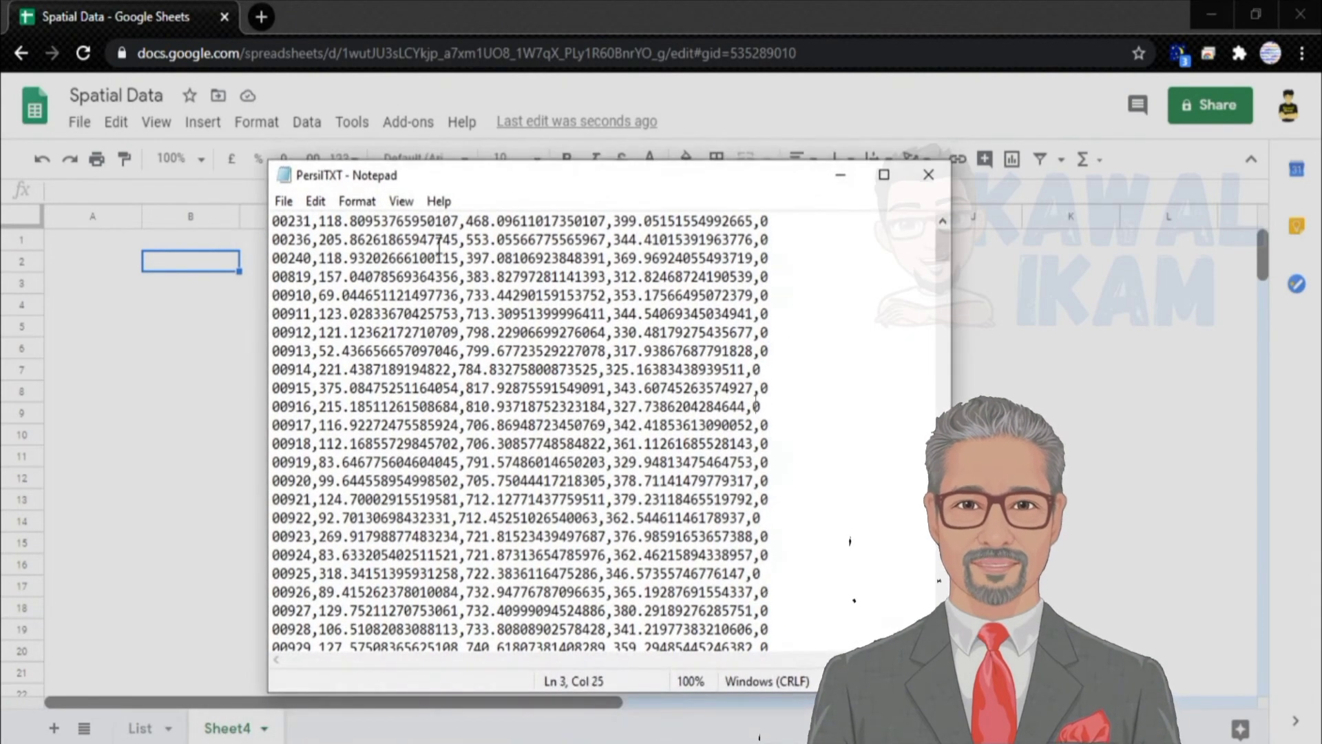
right_click(439, 248)
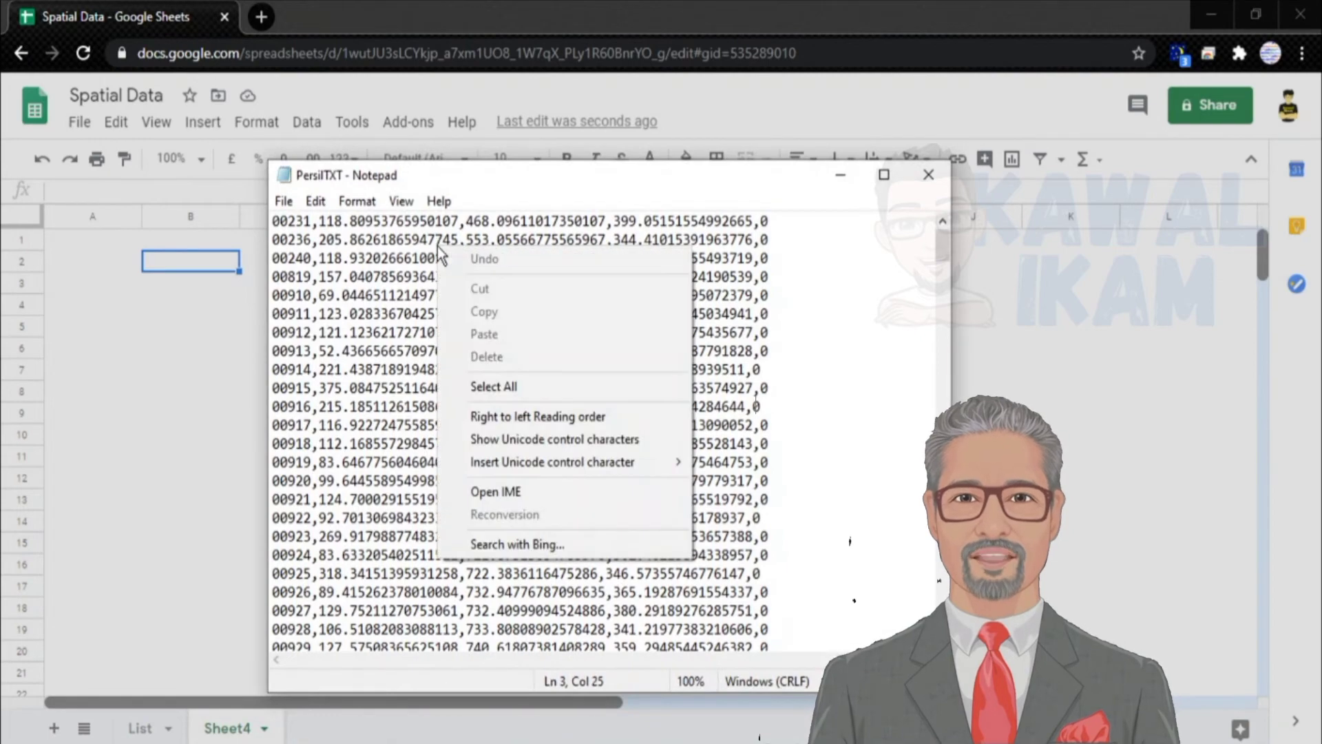
left_click(509, 384)
right_click(524, 279)
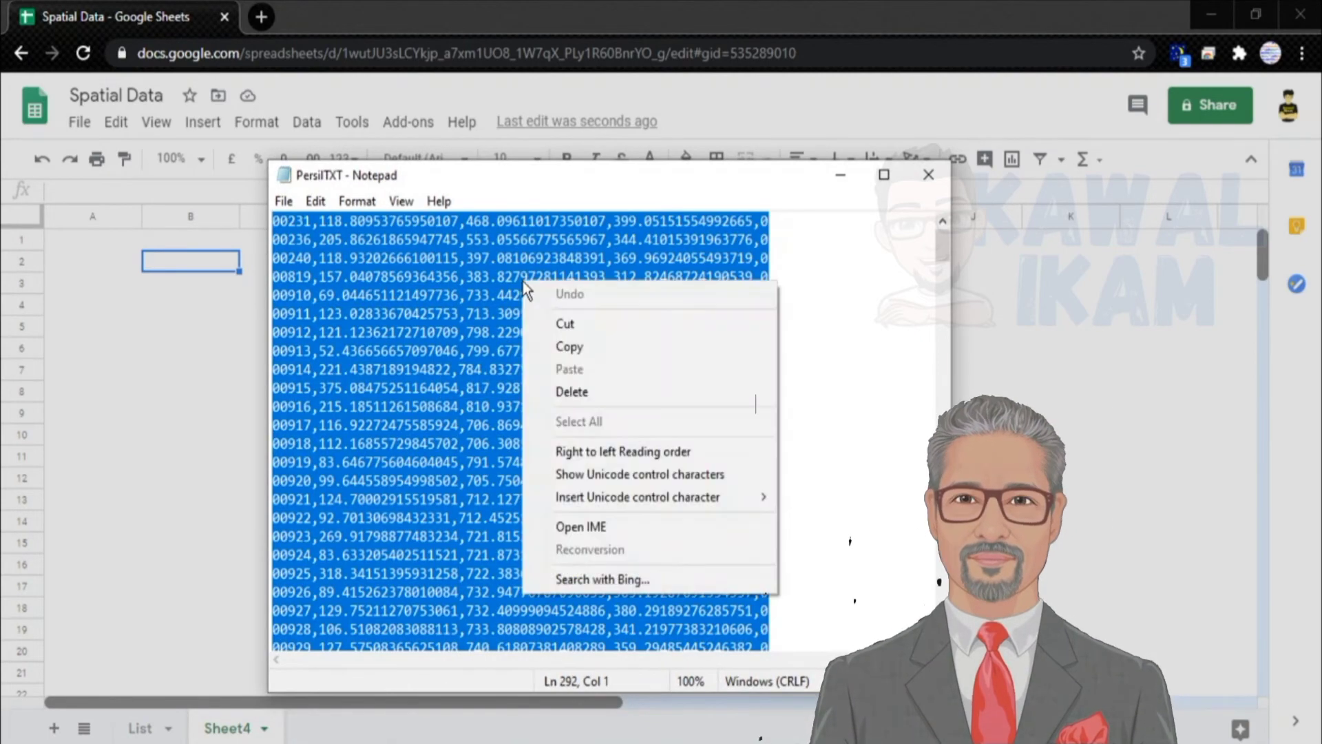
left_click(566, 348)
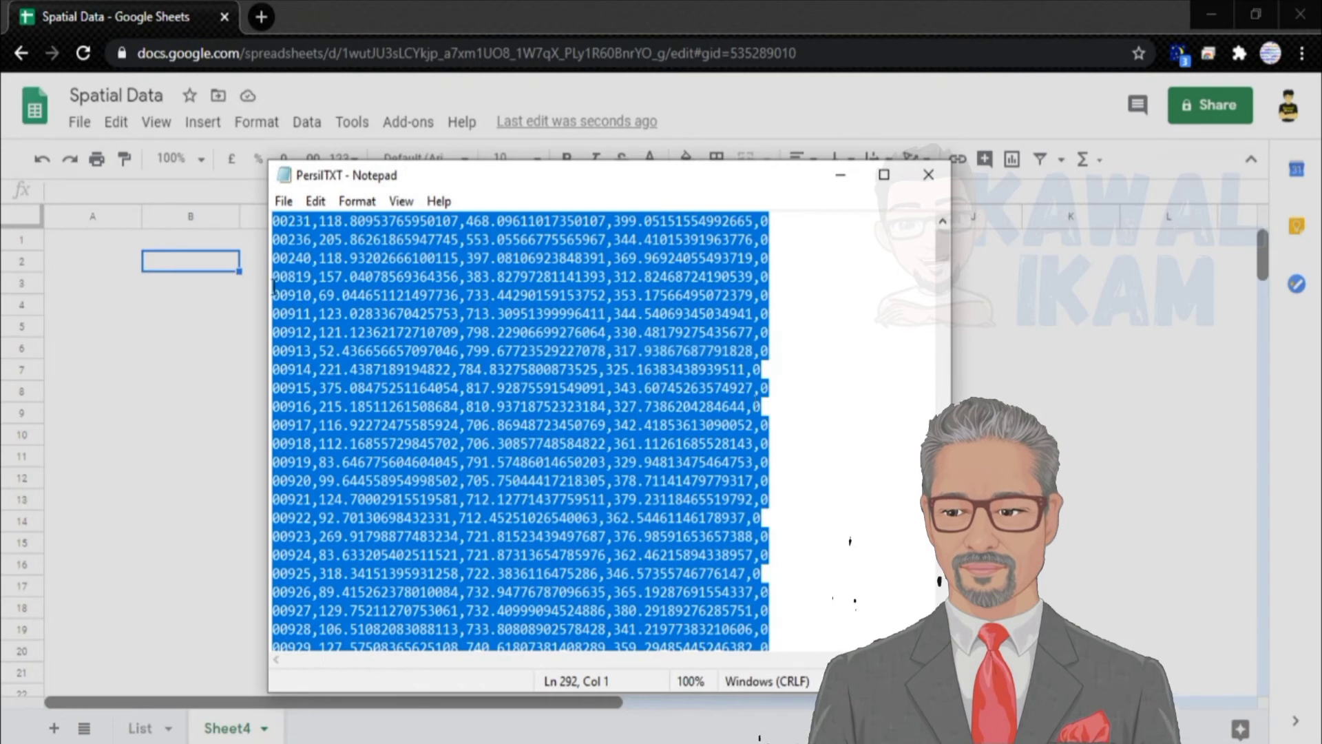
Step: Paste the copied report text as values only into the new sheet starting at cell B2
left_click(198, 266)
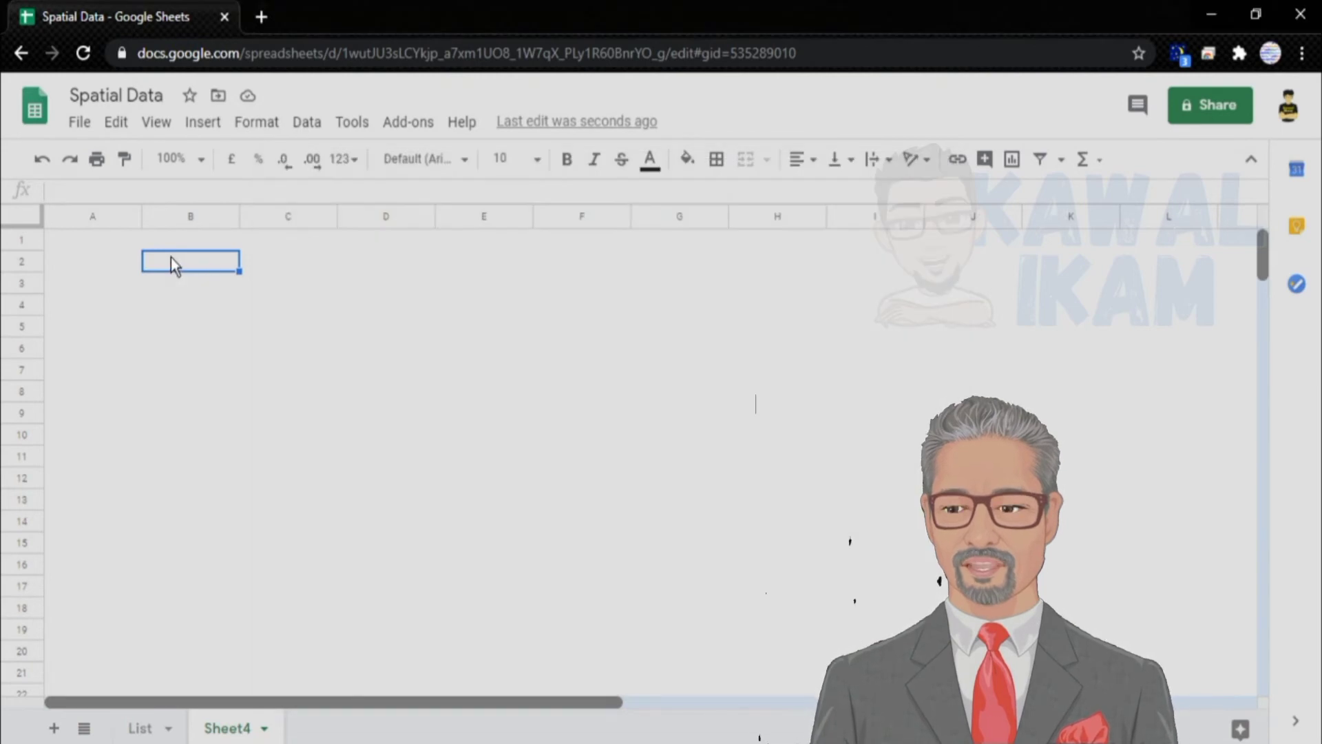
right_click(171, 258)
mouse_move(290, 252)
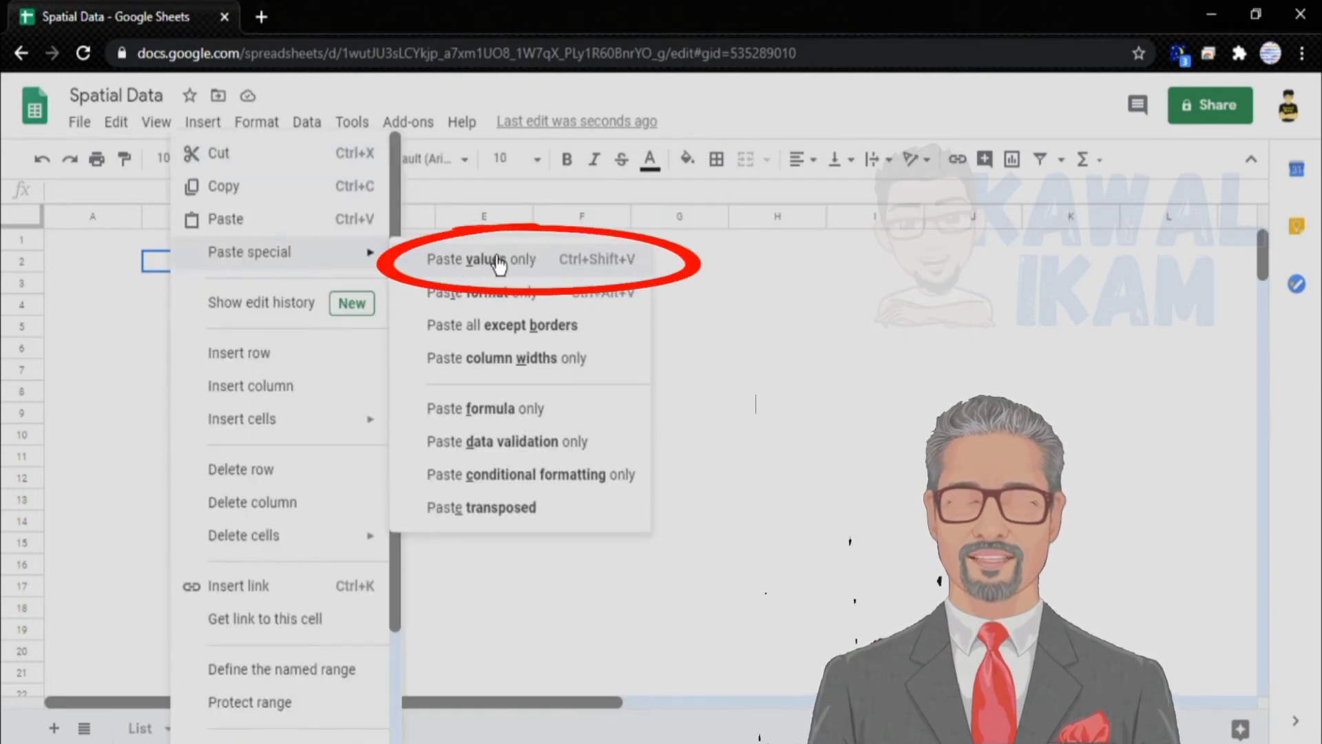
left_click(644, 270)
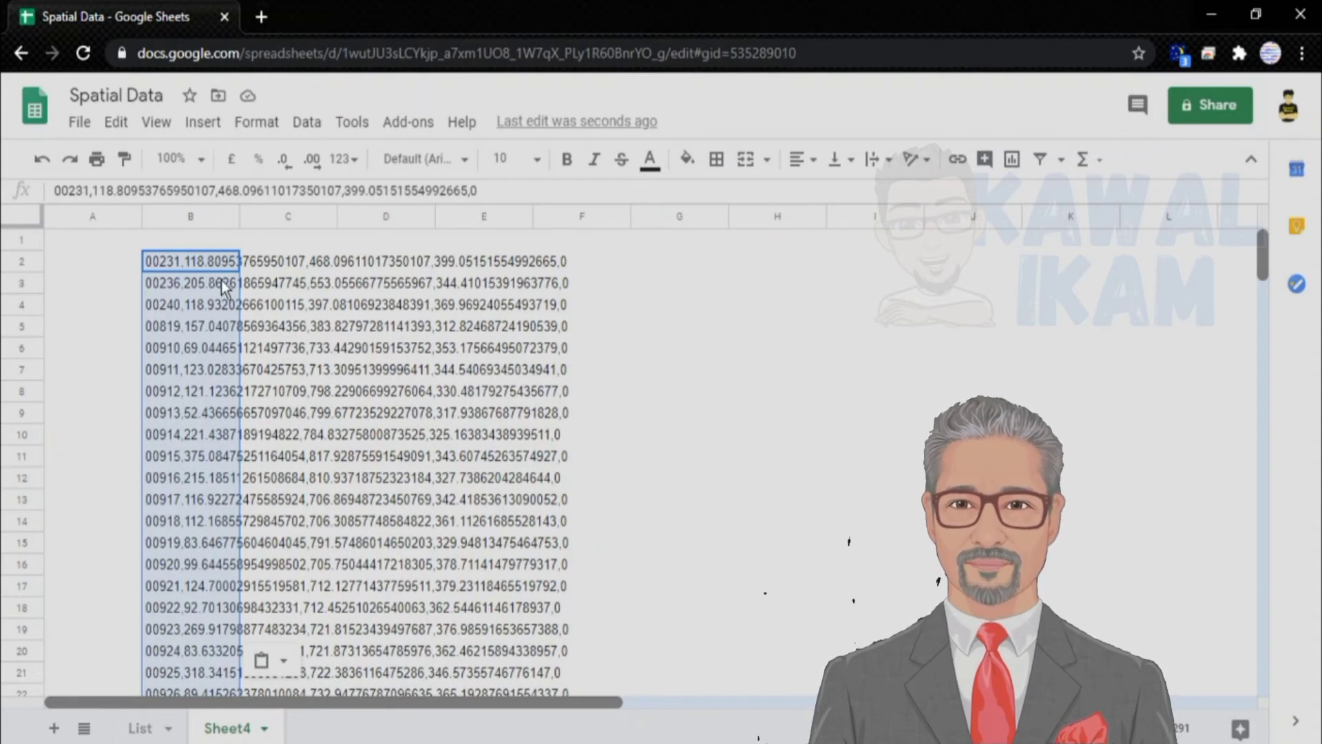
Step: Copy the report data in column B and paste it as values only starting at cell G2
key("ctrl+c")
left_click(655, 262)
right_click(655, 272)
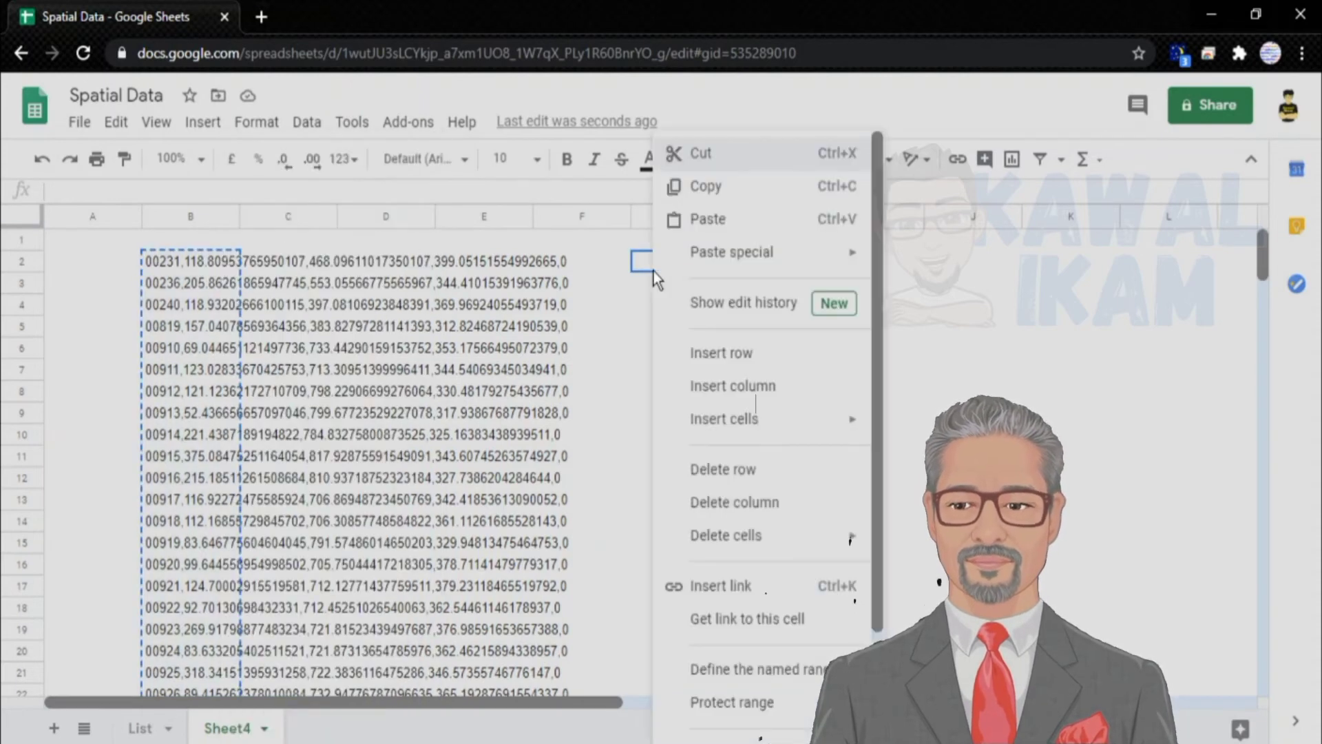
mouse_move(671, 268)
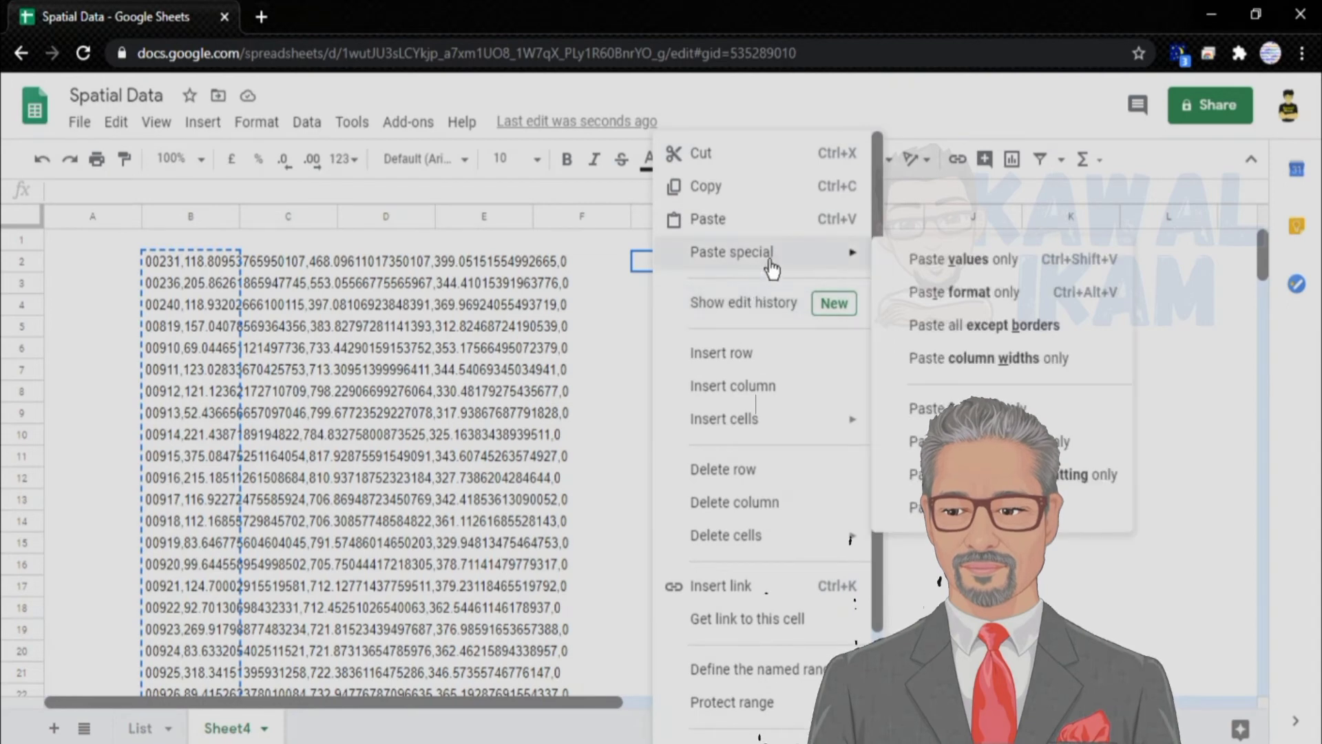
left_click(987, 265)
left_click(766, 354)
left_click(548, 263)
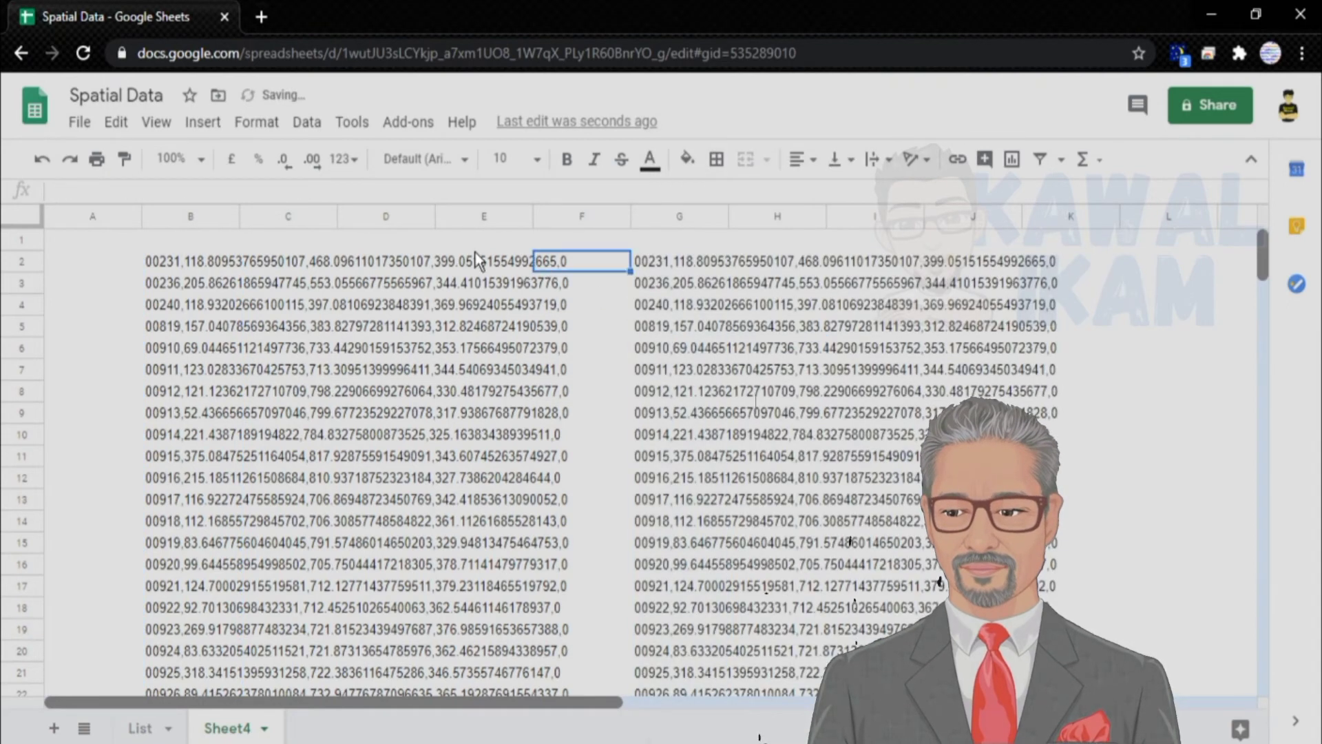
Step: Select the report data from G2 down to its last row and split the text to columns
left_click(687, 259)
key("ctrl+shift+Down")
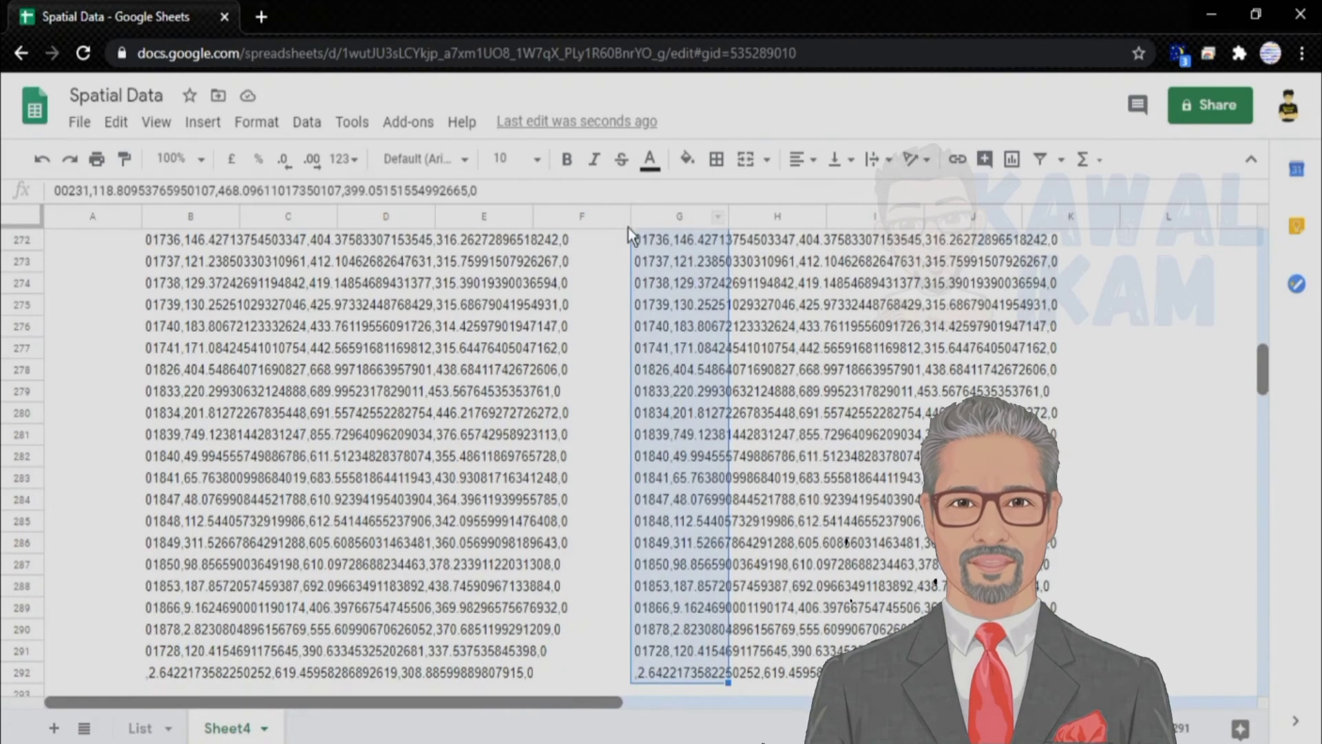
scroll(729, 404, "up", 13)
left_click_drag(1262, 352, 1262, 251)
left_click_drag(1275, 352, 1269, 258)
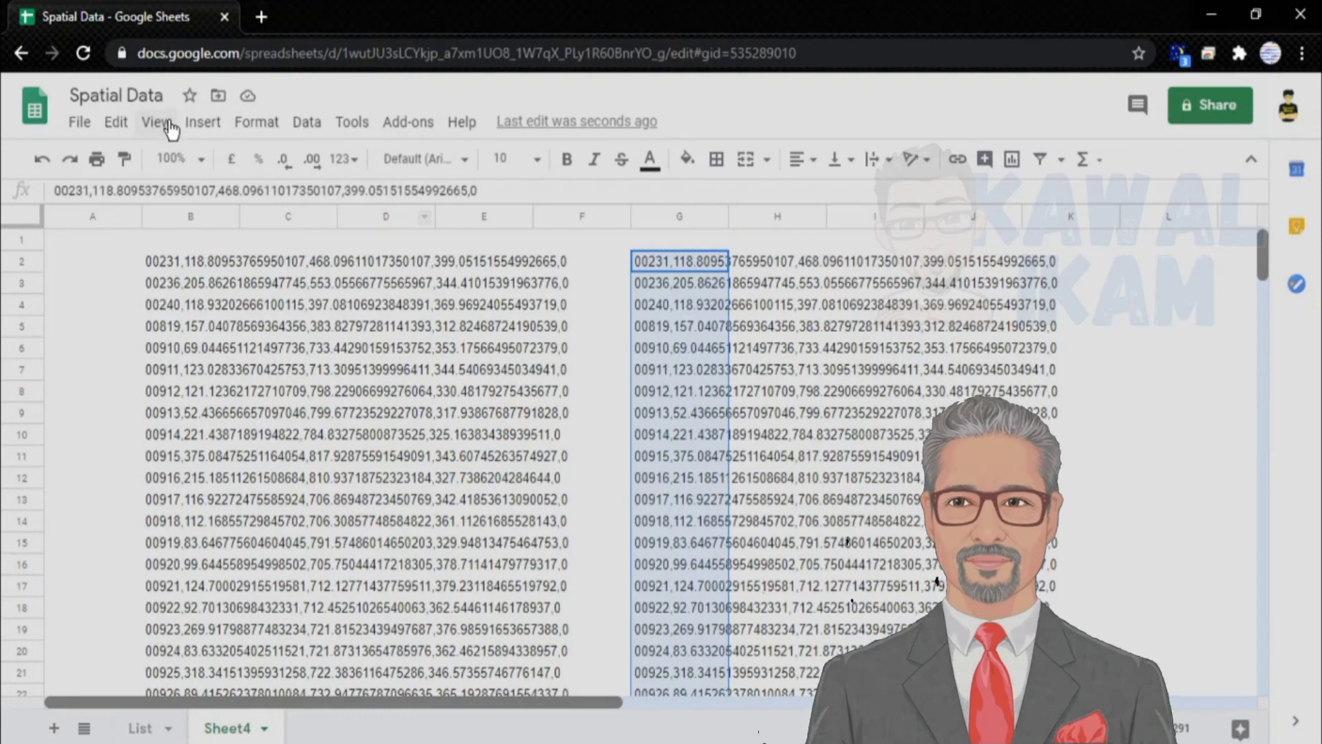
left_click(322, 131)
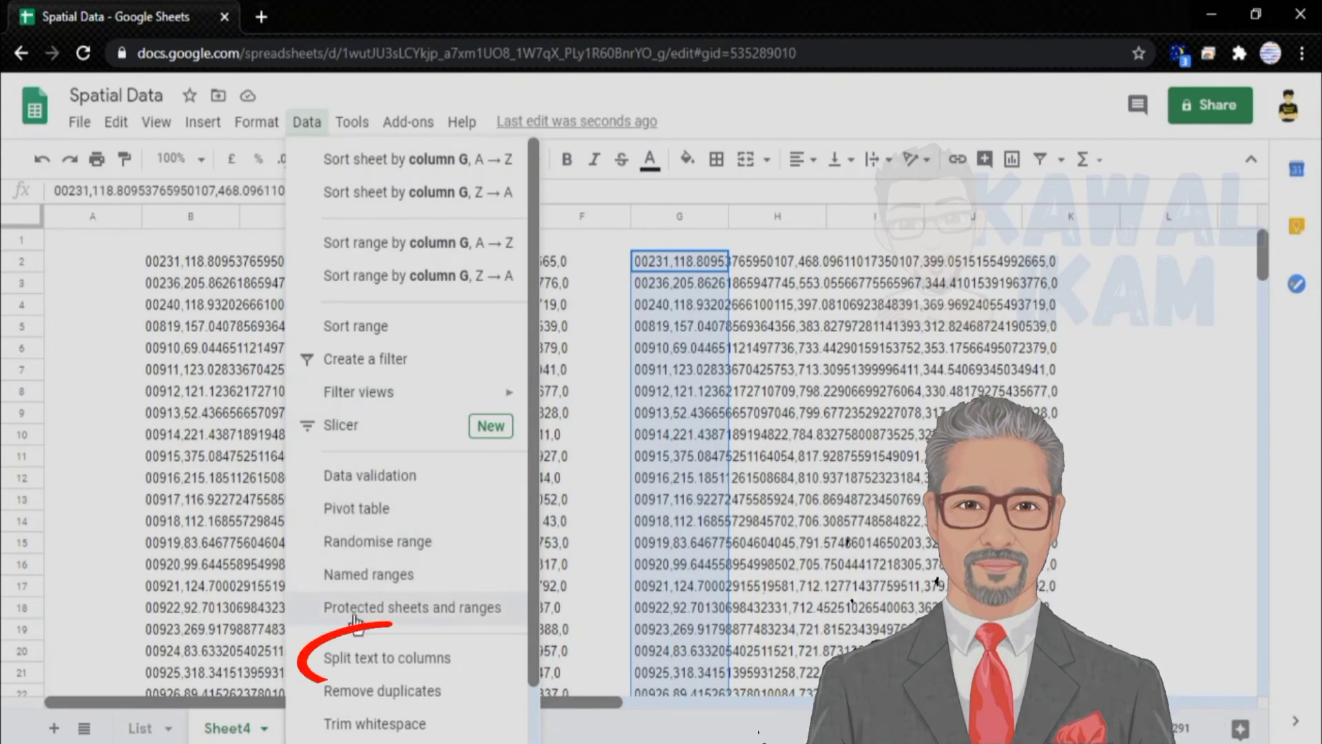
left_click(474, 661)
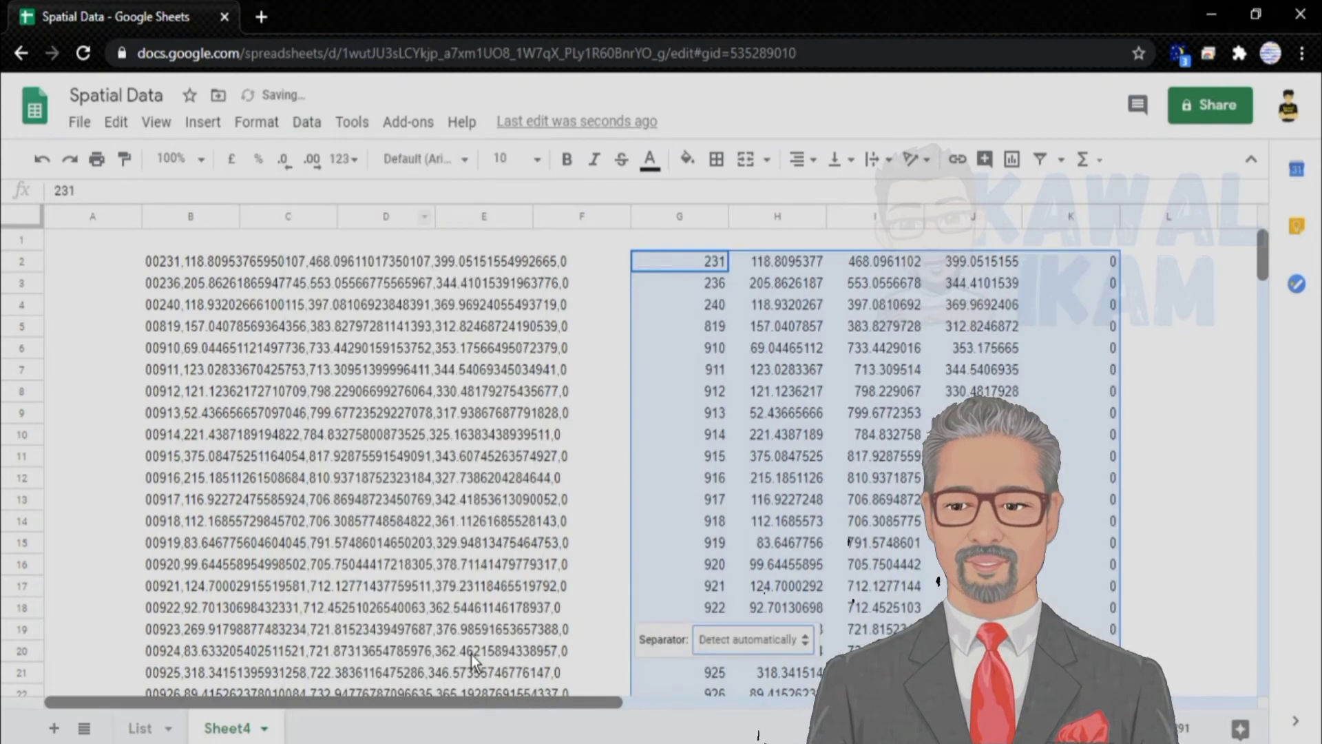
Step: Enter the column headers Number (NIB), Area, X and Y in cells G1 to J1 above the split data
left_click(717, 242)
type("Nu")
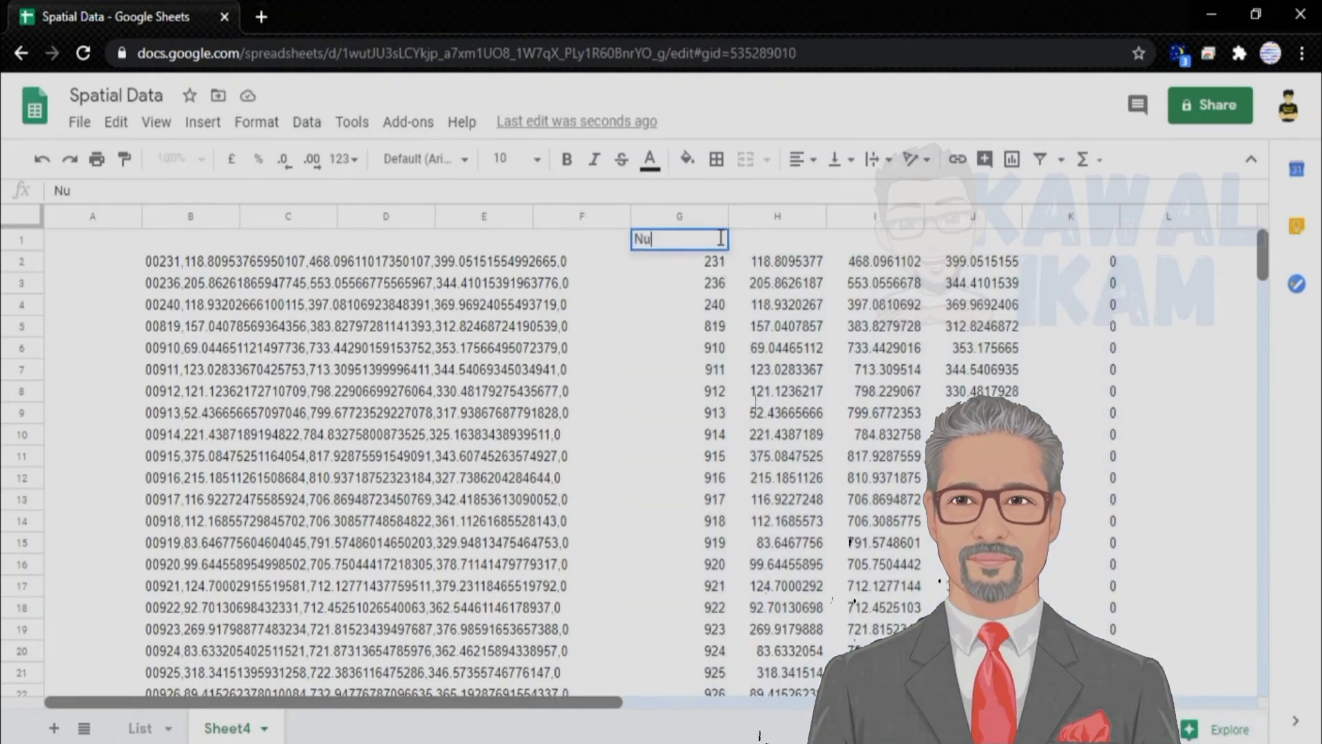
type("mber (")
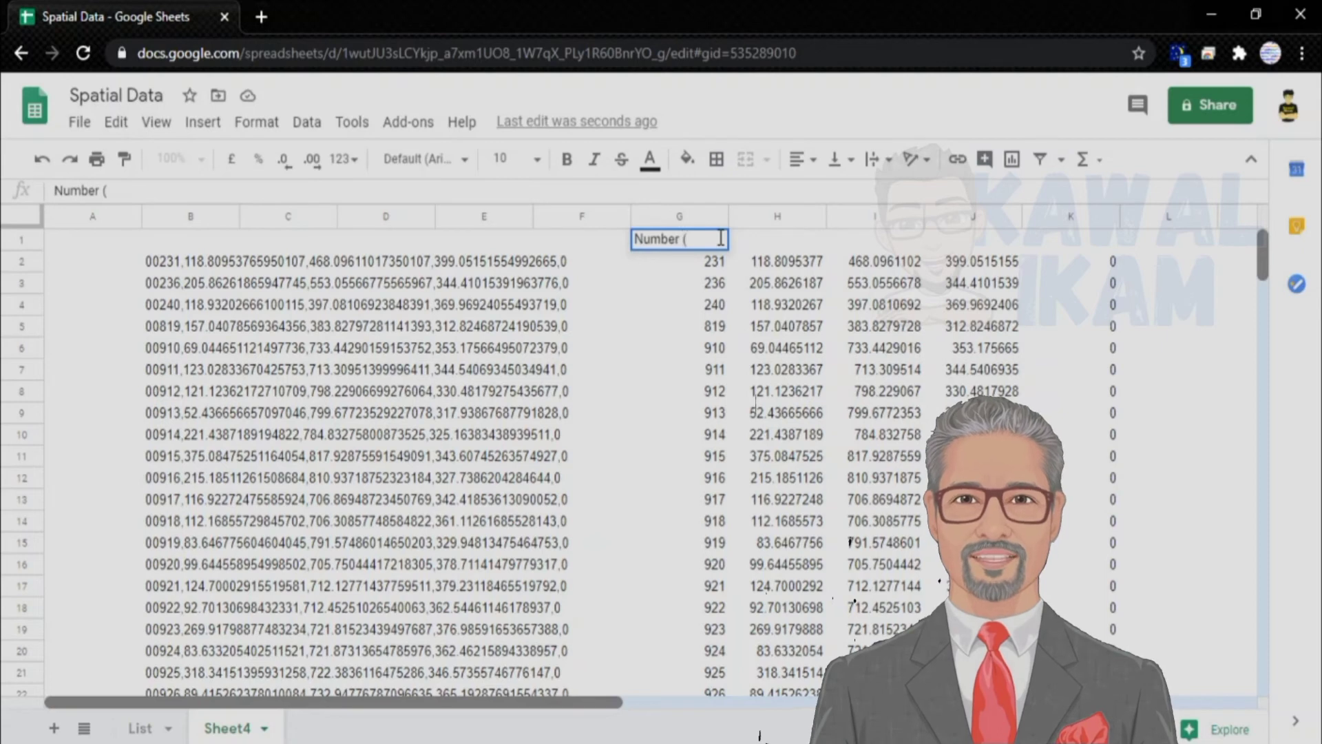
type("NIB)")
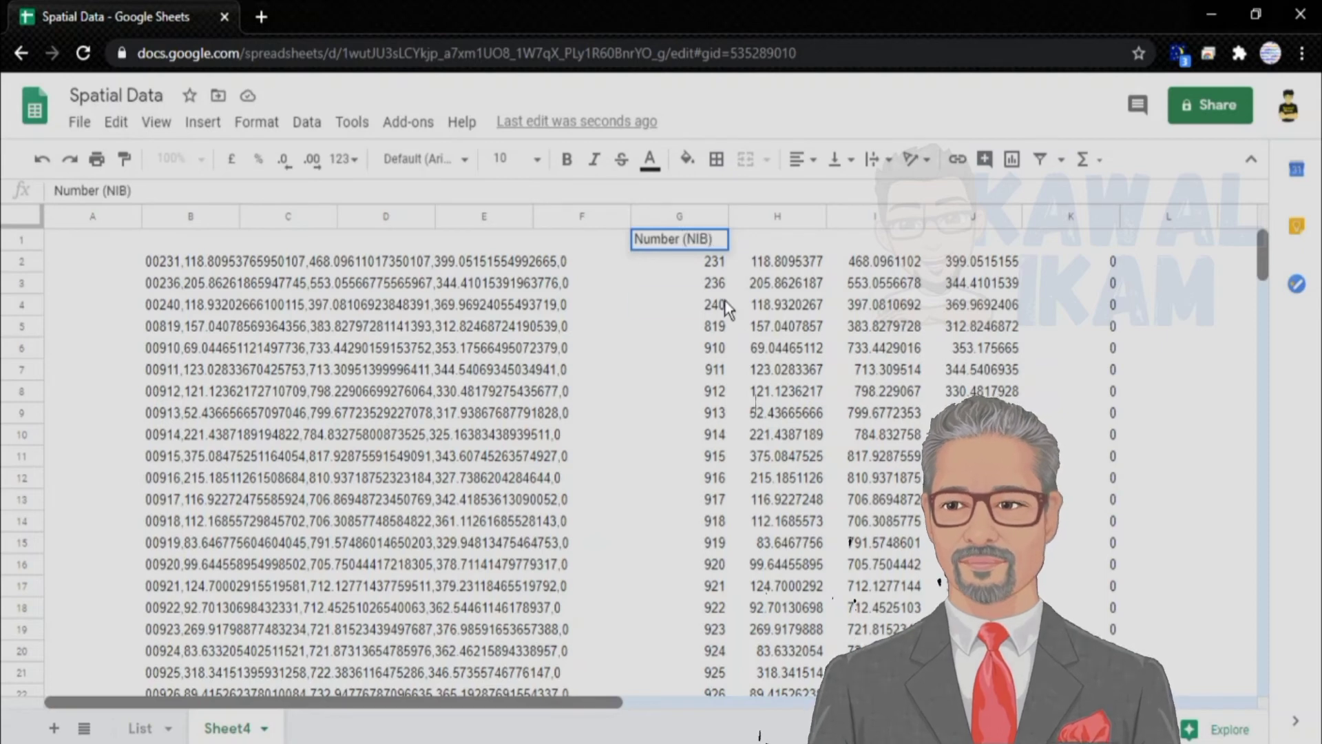
left_click(767, 250)
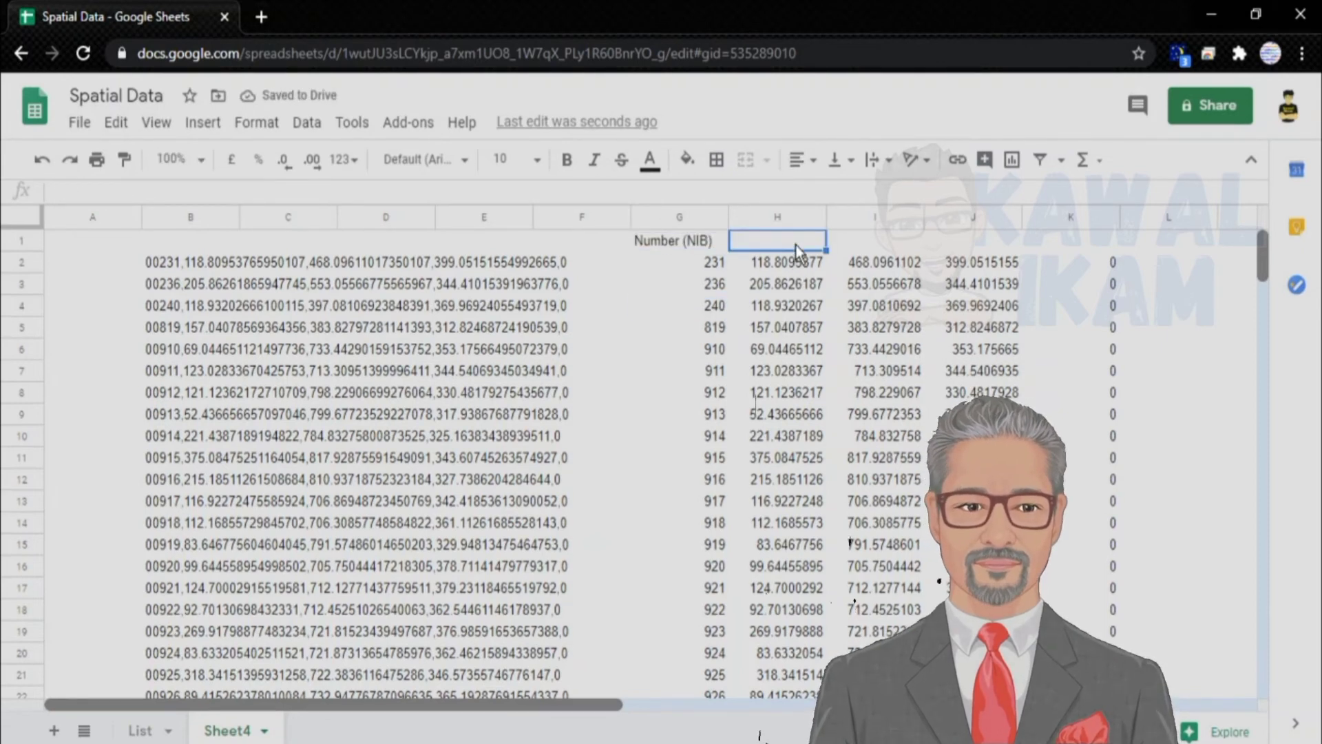
type("Area")
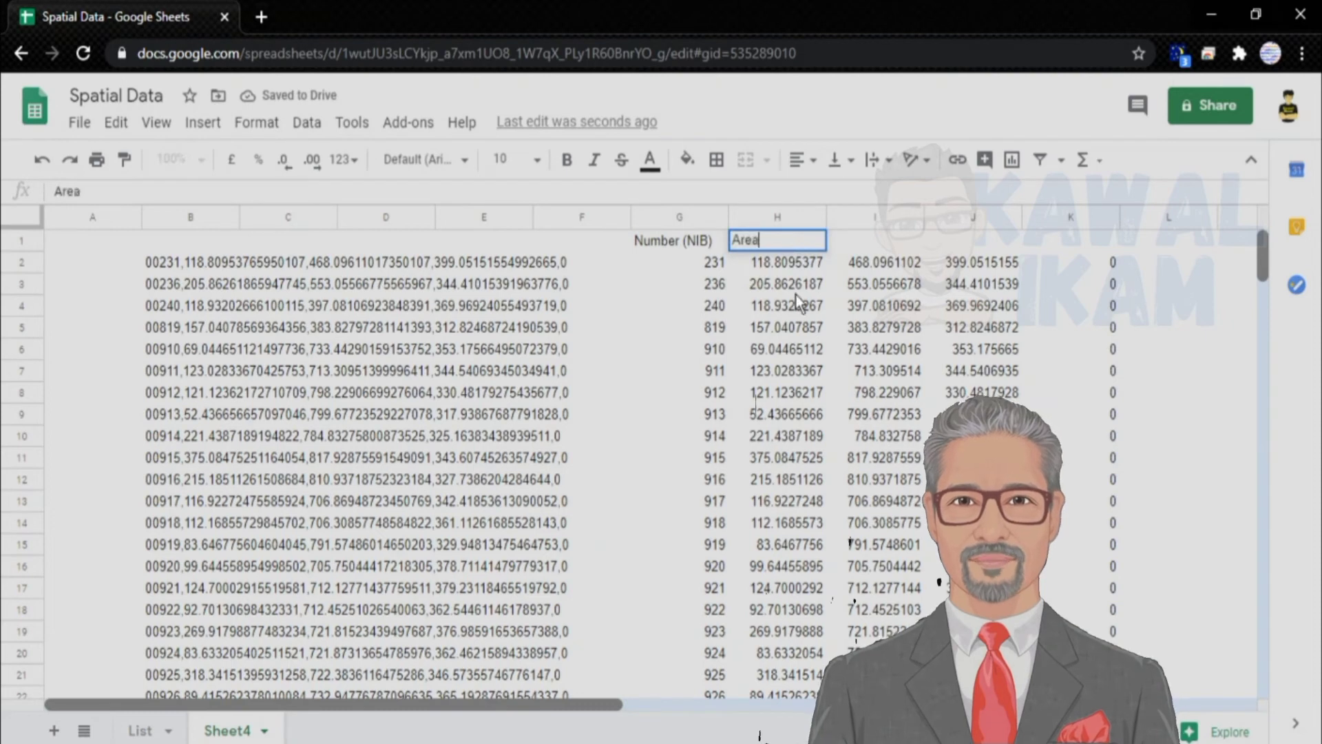
left_click(793, 303)
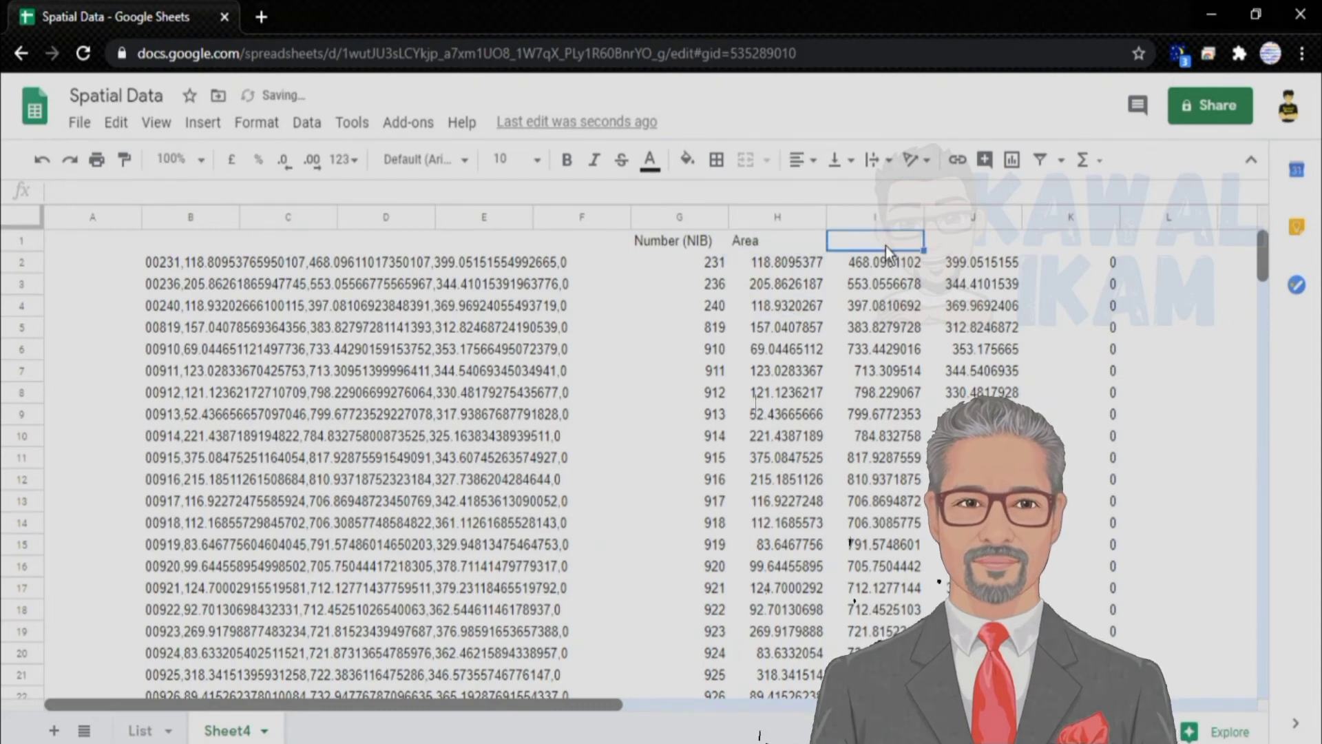
type("X")
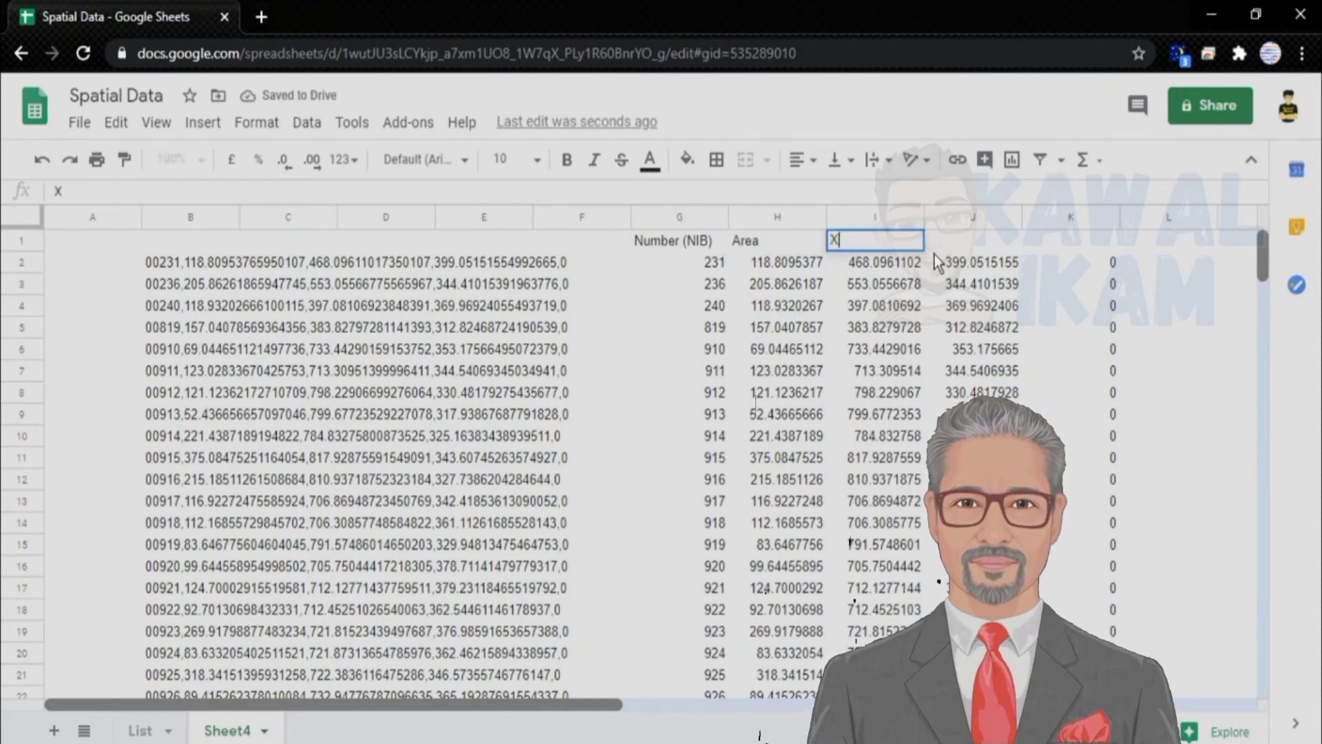
left_click(938, 246)
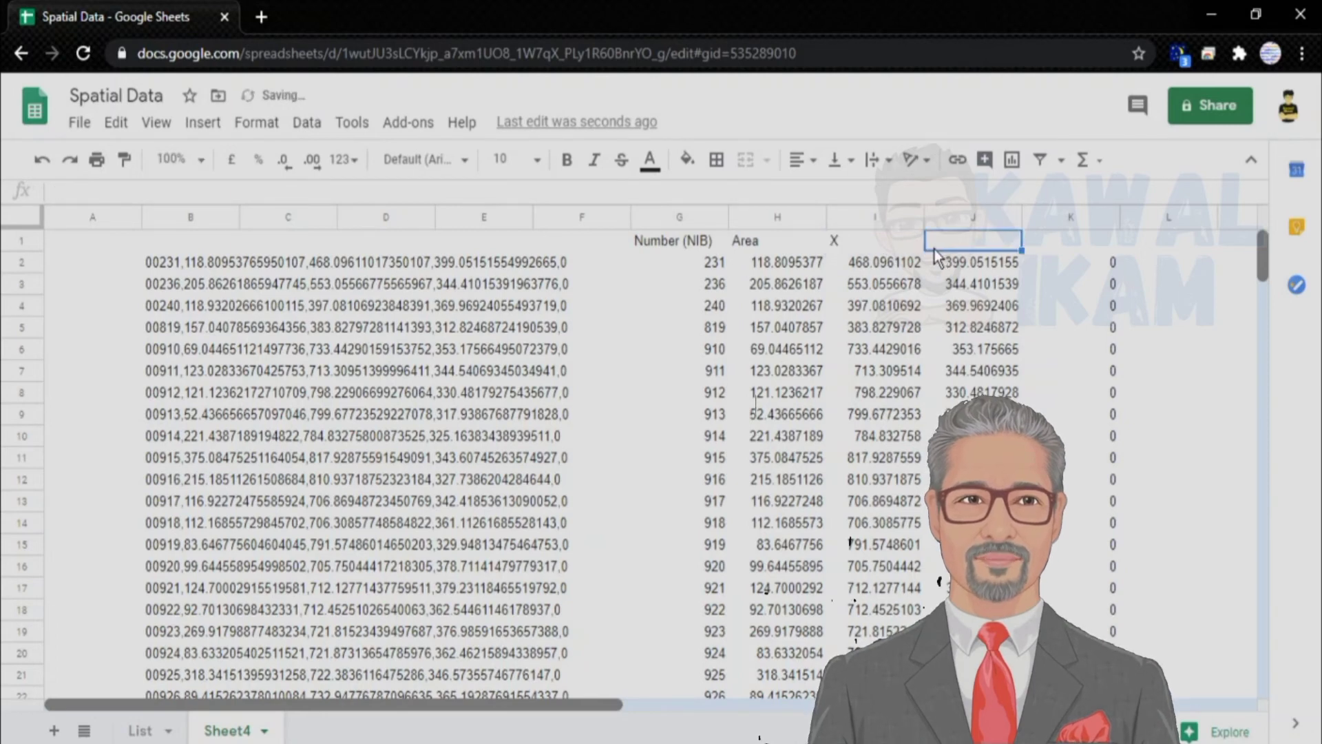
type("Y")
left_click(976, 303)
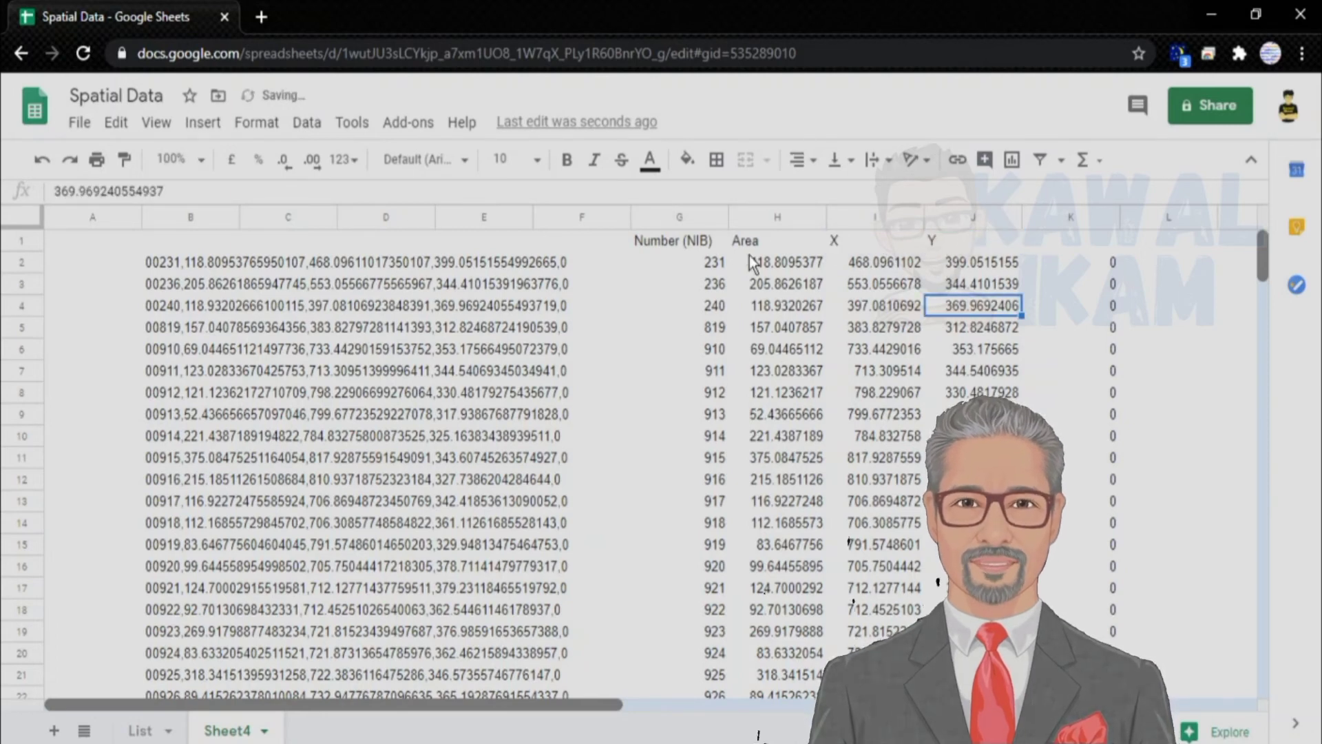
Step: Delete columns B to F containing the unsplit report text and rename the sheet as from CAD
left_click(719, 296)
left_click(675, 265)
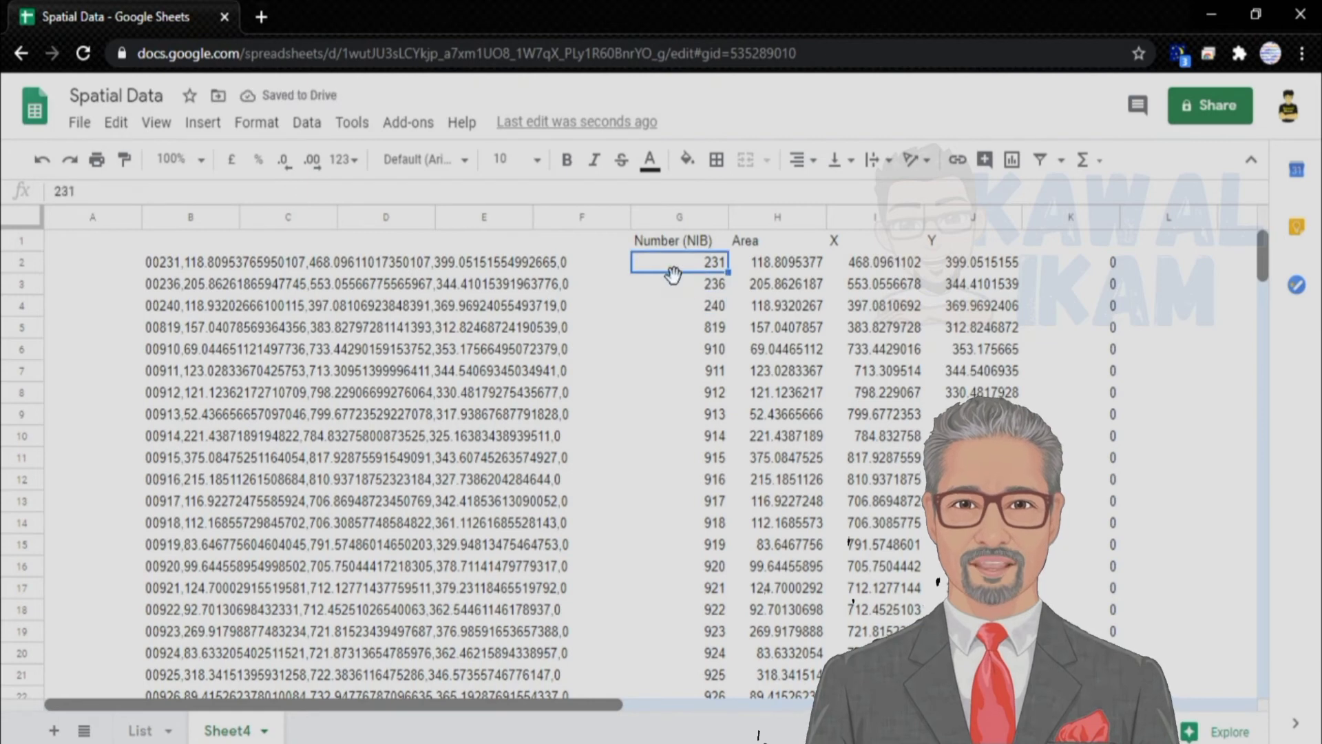
left_click(516, 264)
left_click(183, 217)
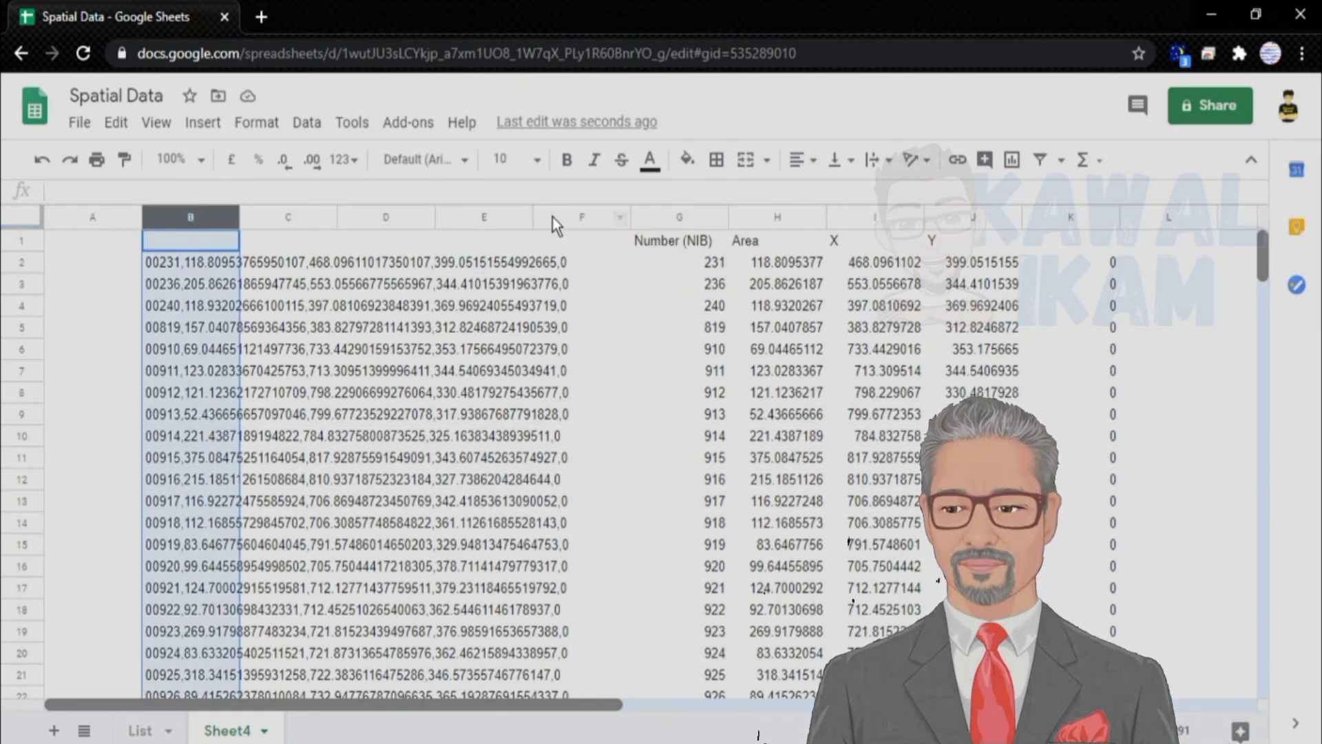
left_click_drag(561, 217, 191, 217)
right_click(197, 222)
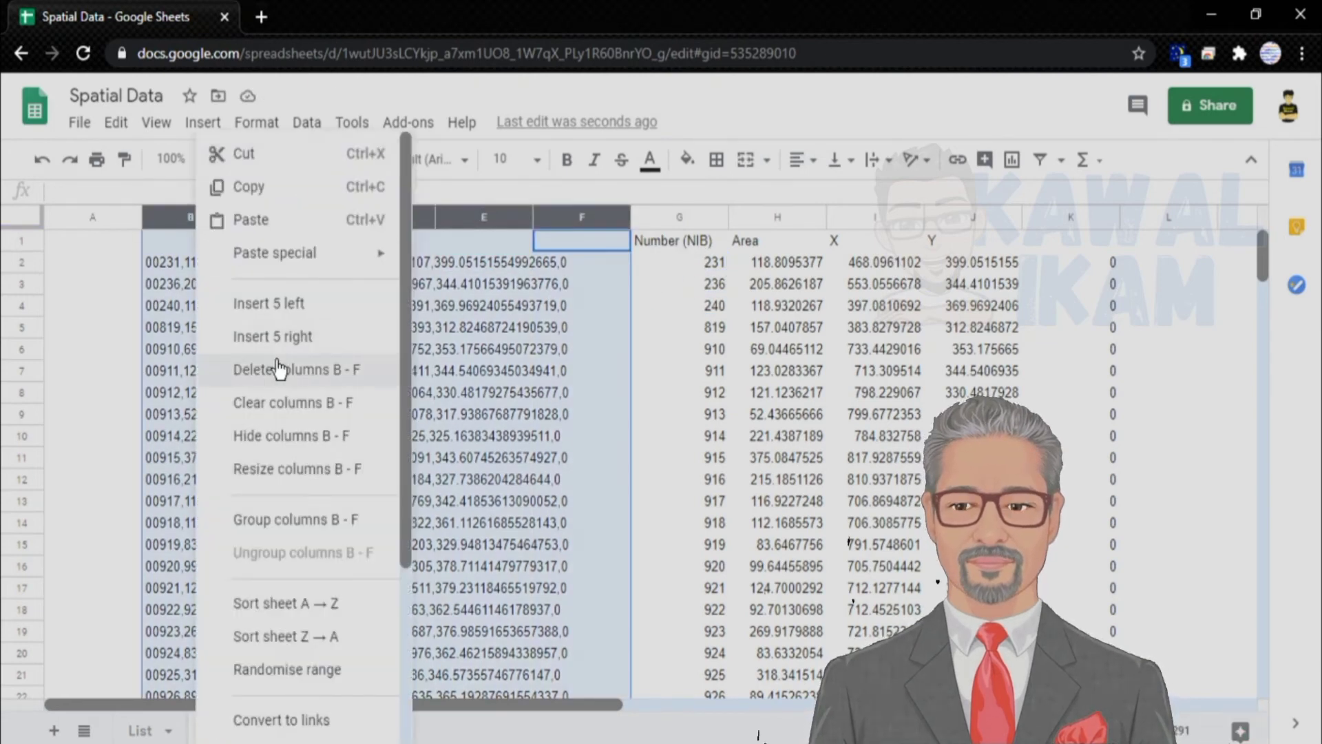
left_click(257, 366)
left_click(164, 263)
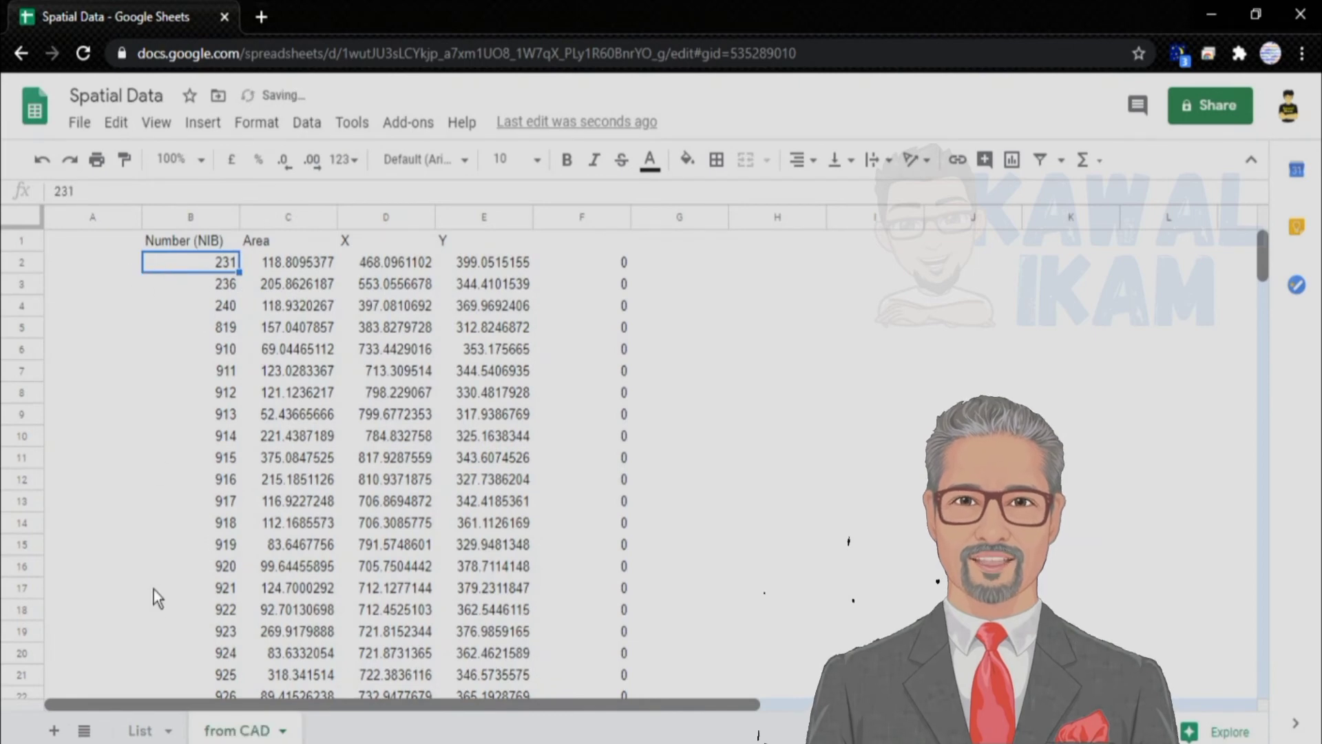
Step: Start a VLOOKUP() formula in the first Mapping Area cell, D3, of the List sheet
left_click(138, 731)
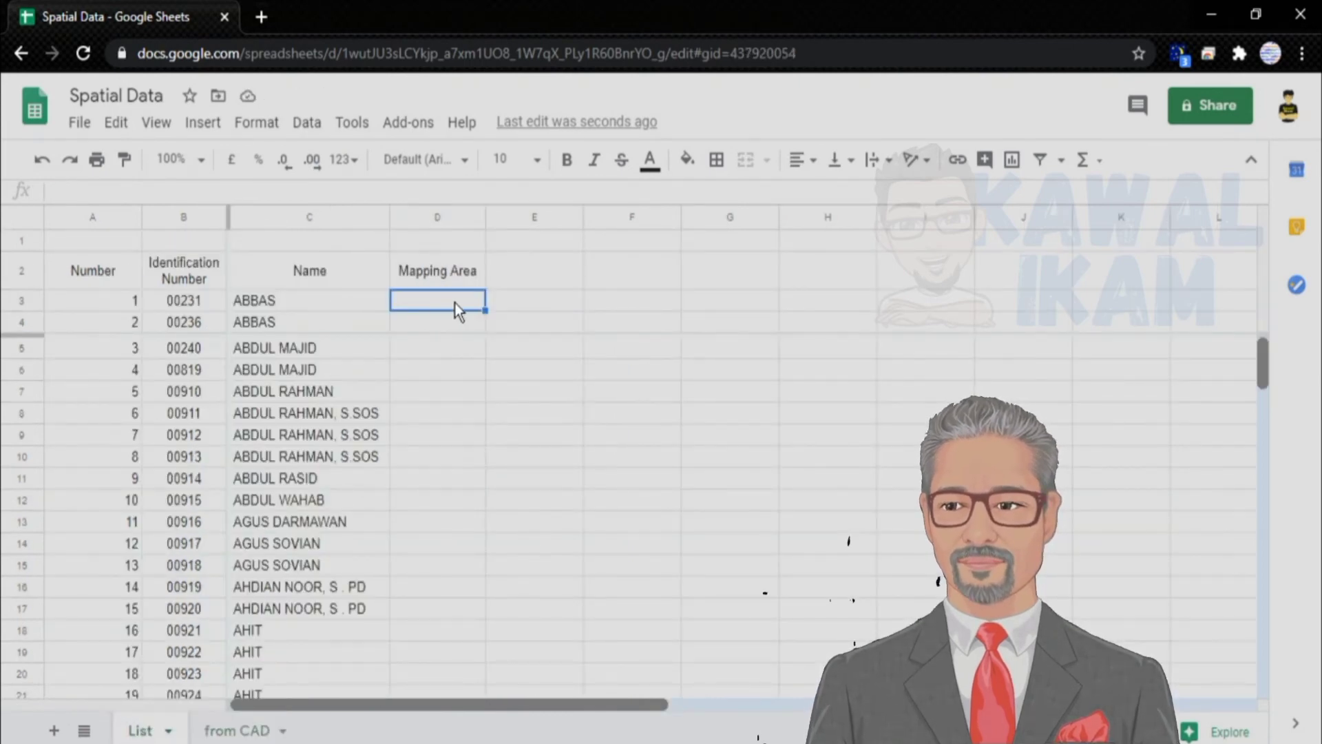
type("=")
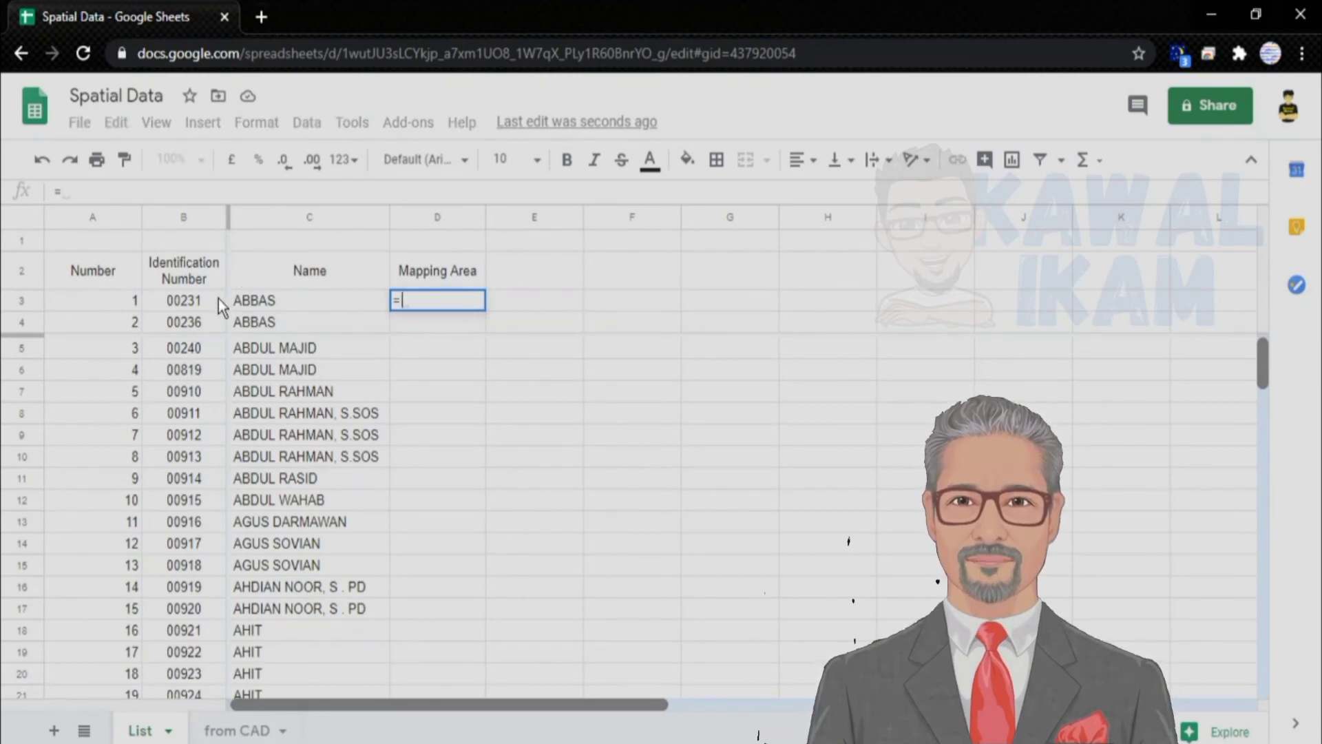
type("vloo")
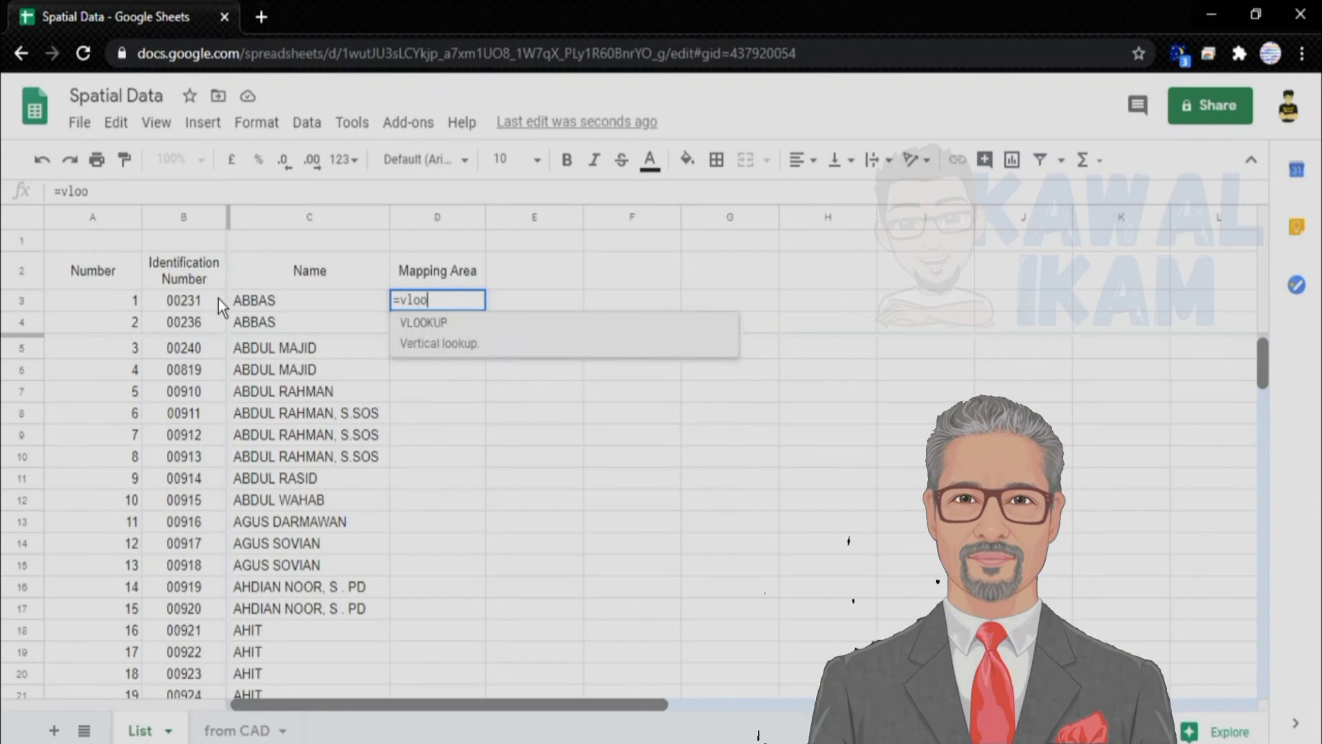
left_click(410, 332)
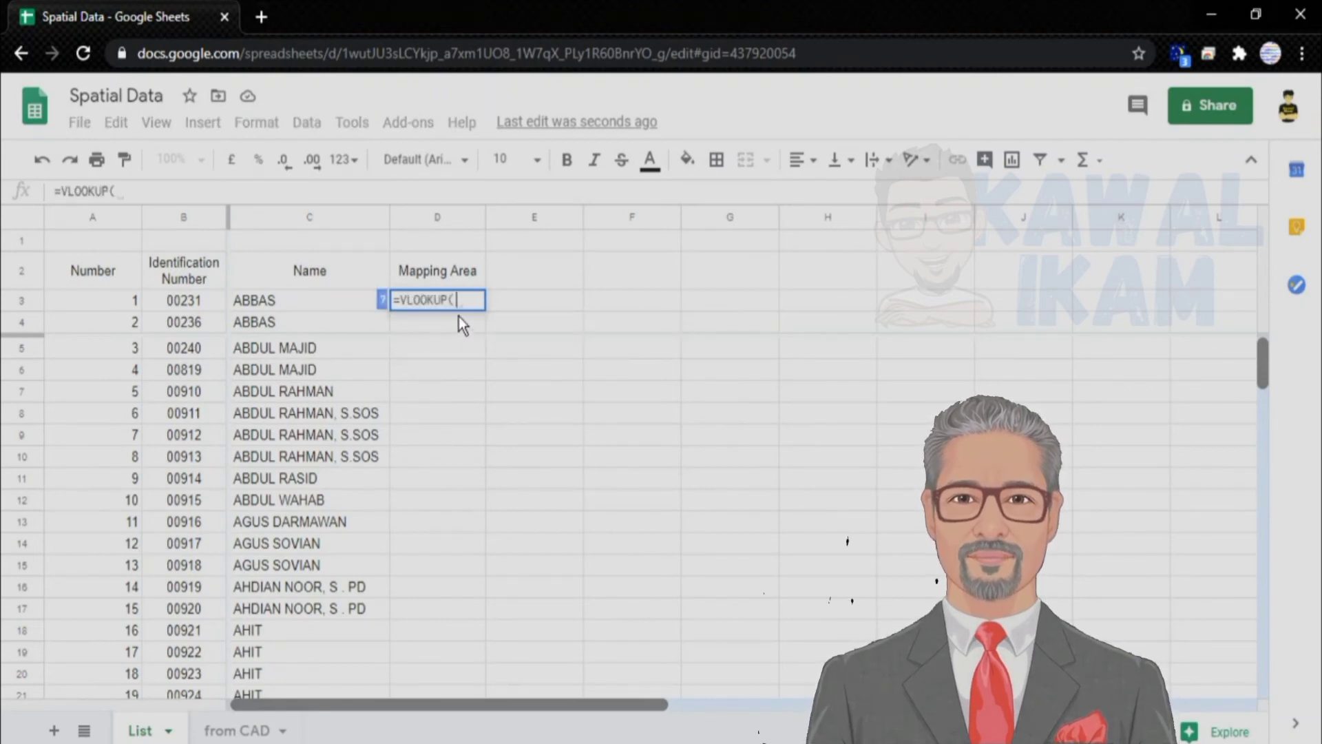
type(")")
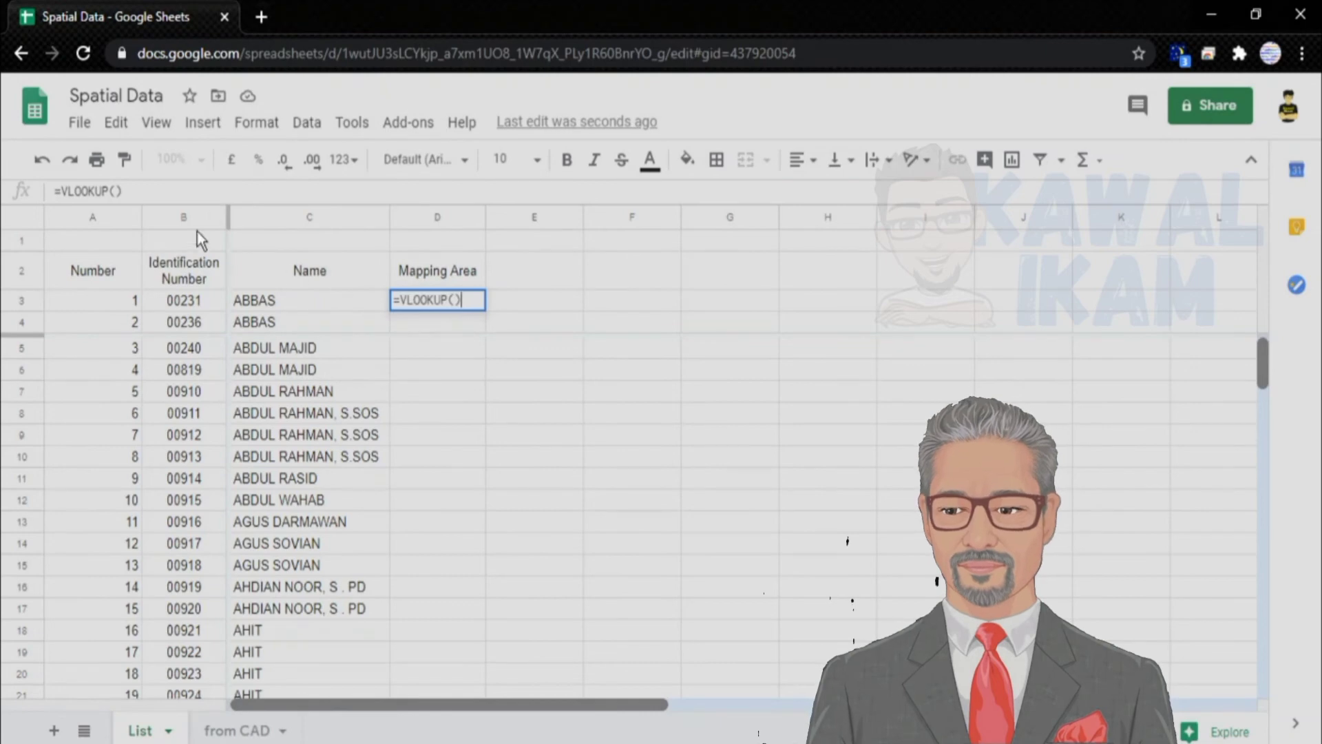
Step: Set the VLOOKUP search key to value(B3), converting the first identification number to a numeric value
left_click(116, 191)
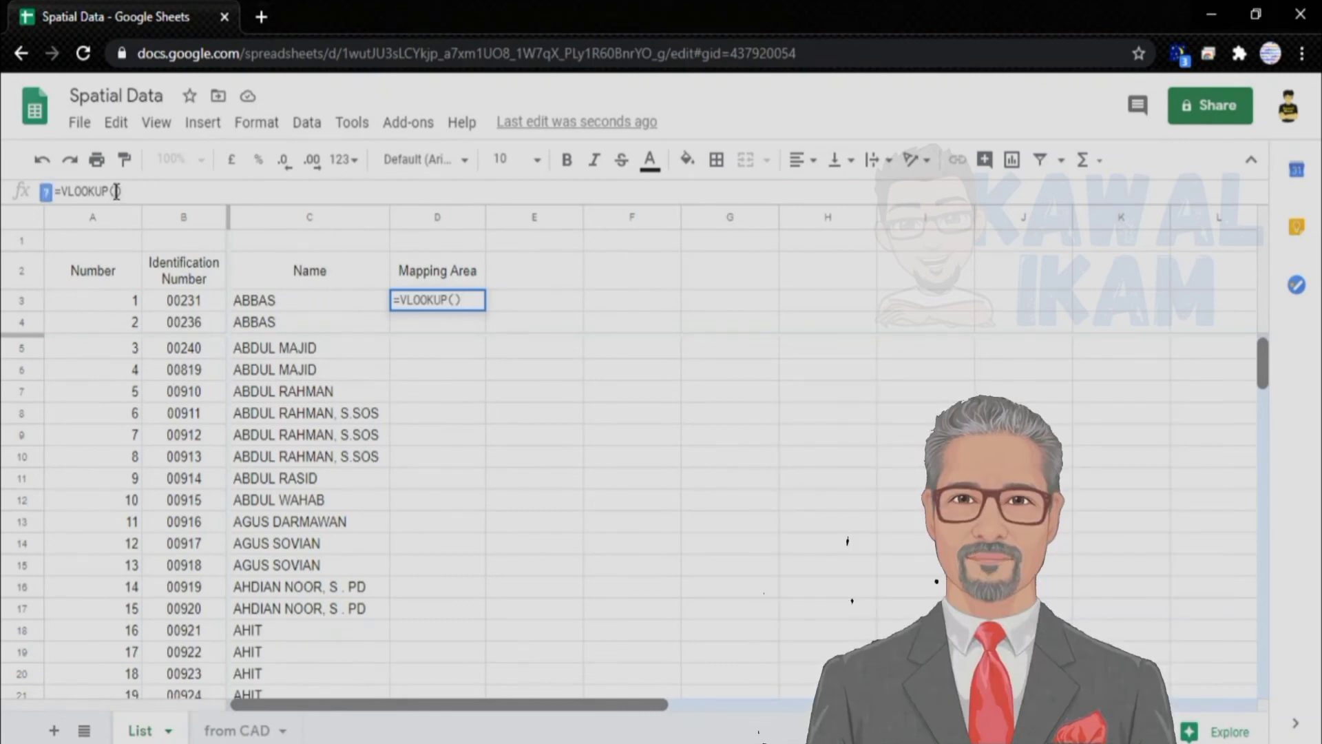
type("value")
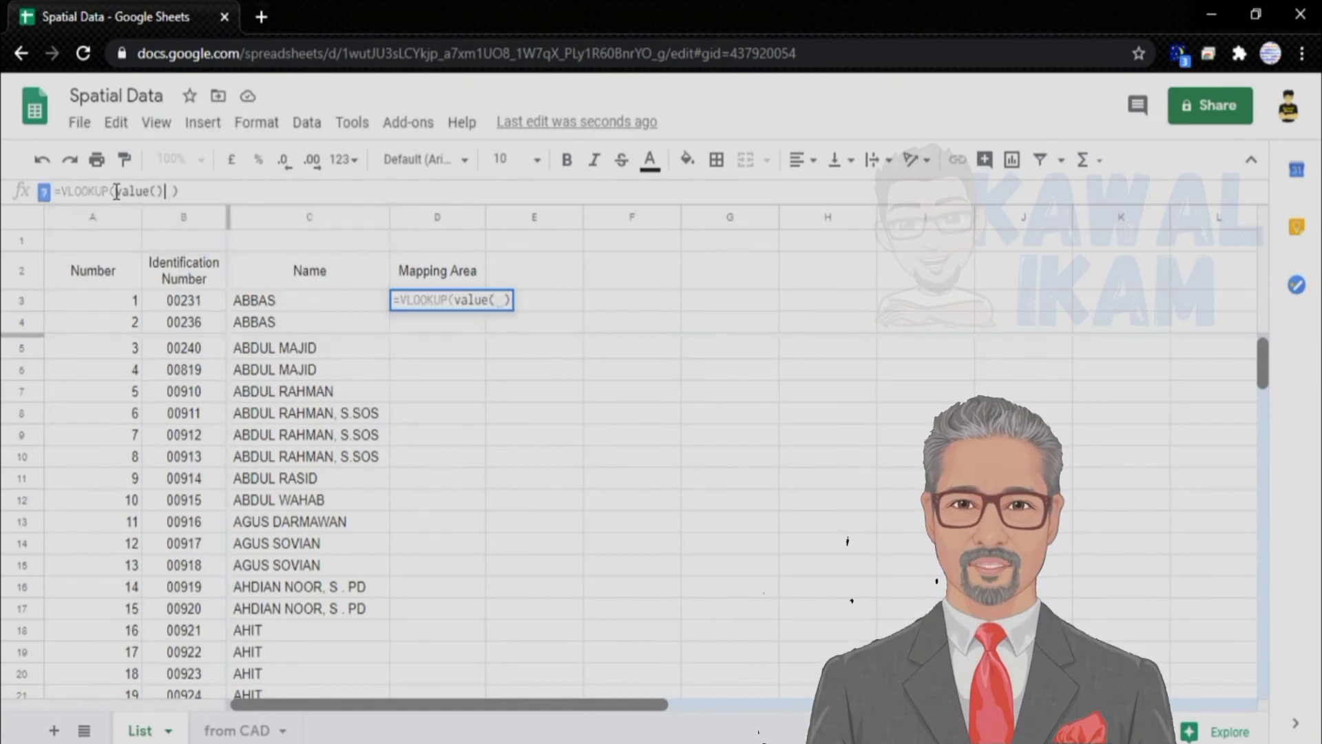
type("()")
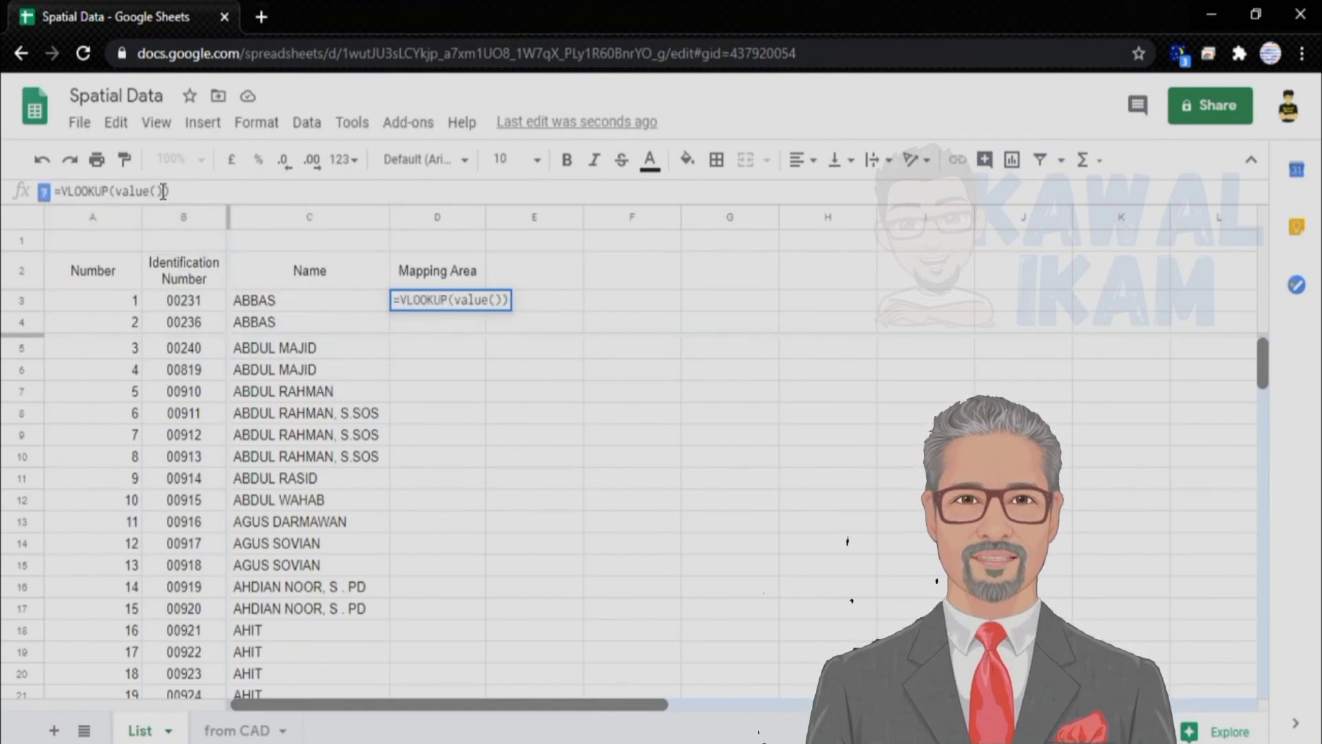
left_click_drag(115, 190, 161, 187)
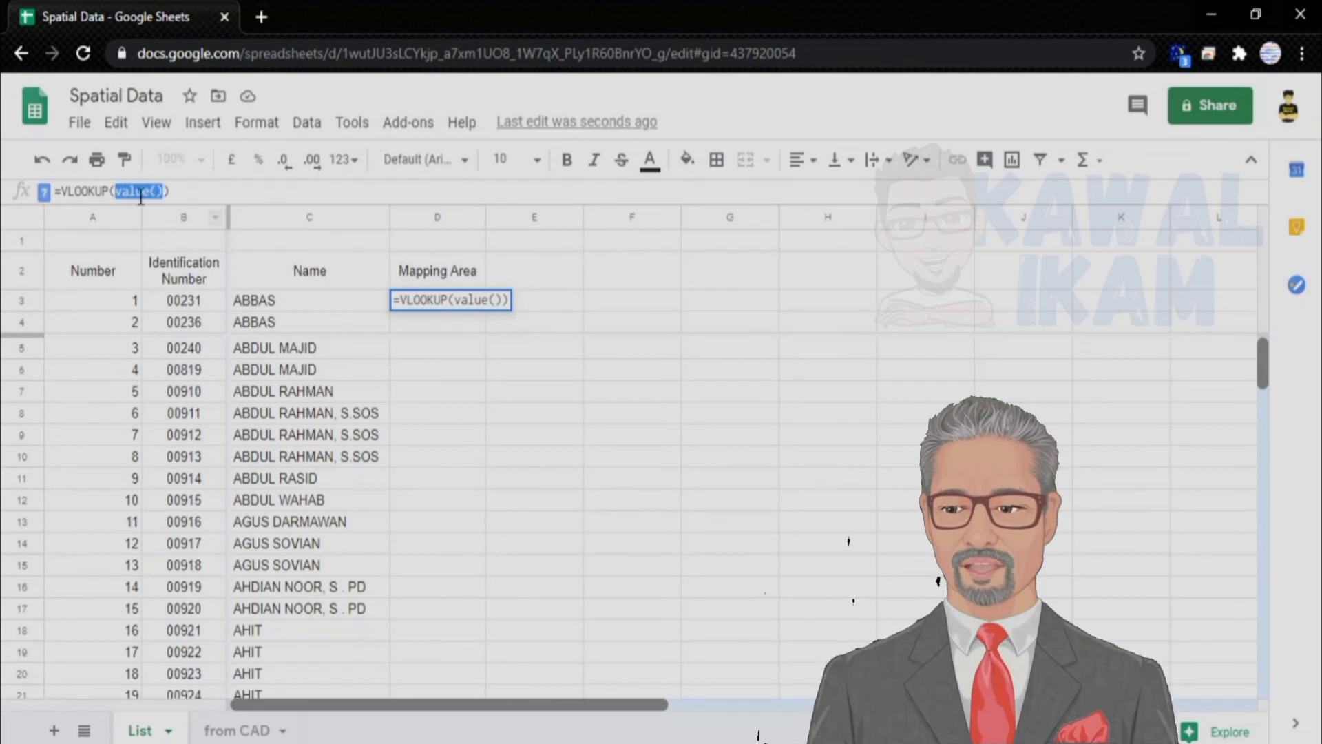
left_click(157, 193)
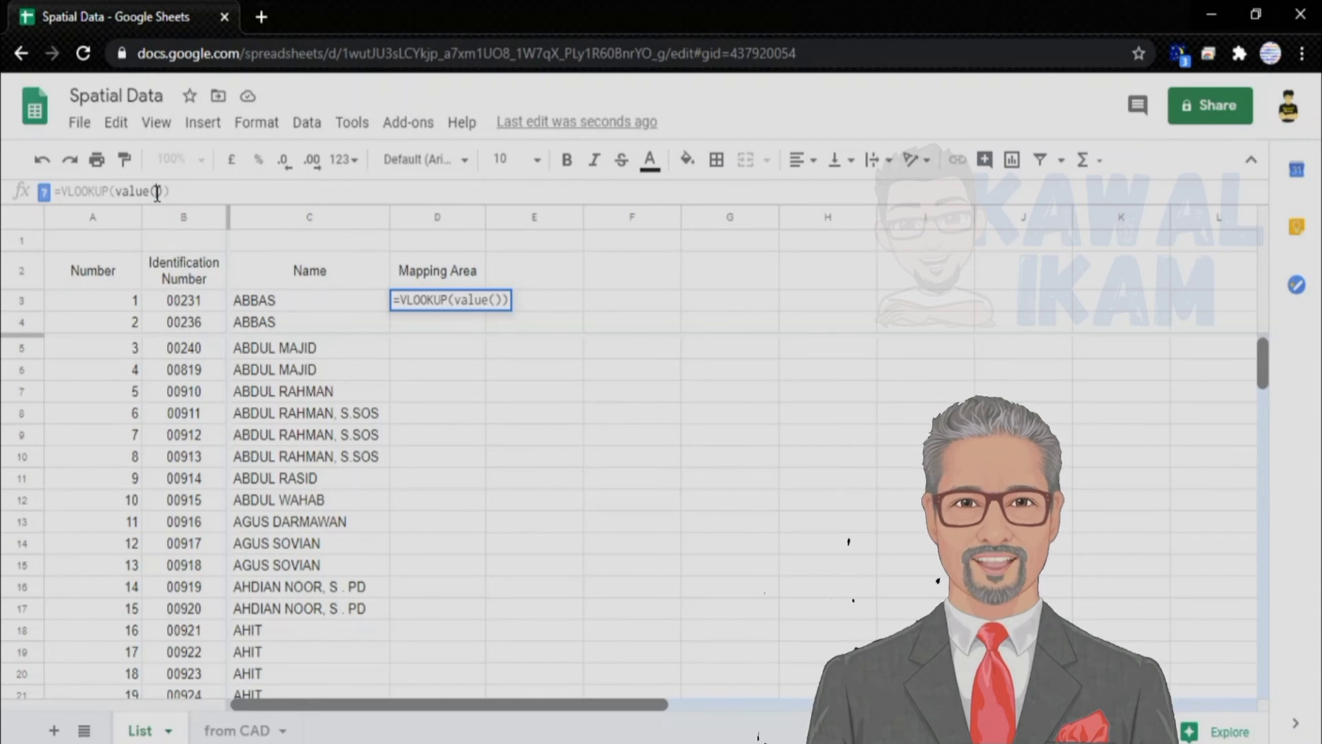
left_click(194, 302)
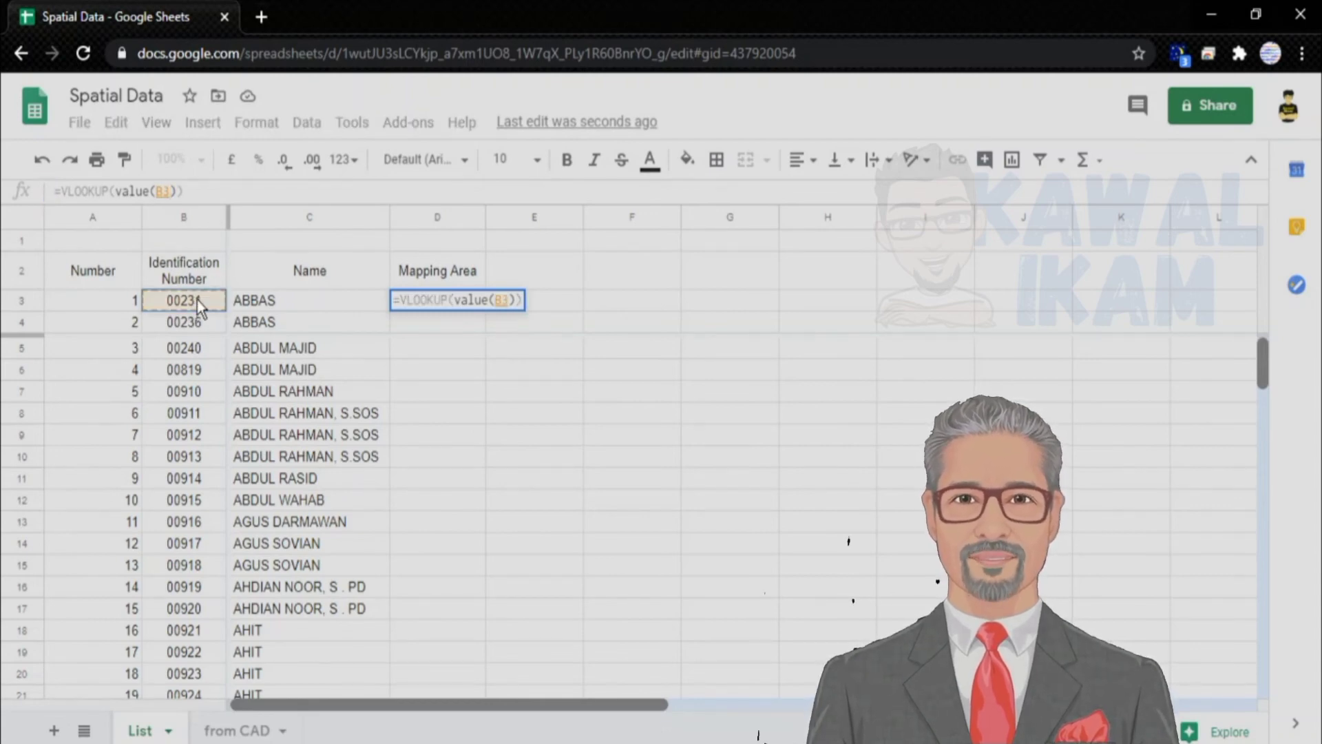
Step: Add columns B:C of the from CAD sheet as the VLOOKUP range after the search key
left_click(177, 192)
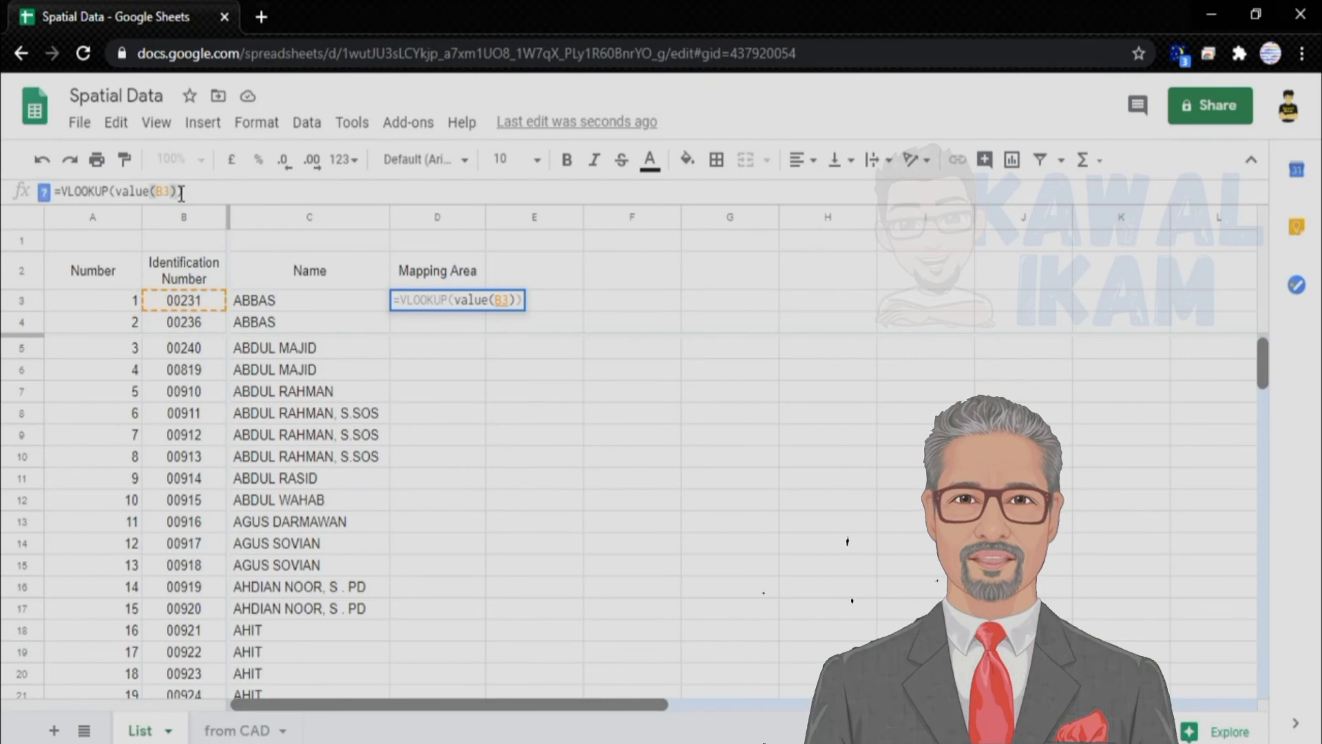
type(",")
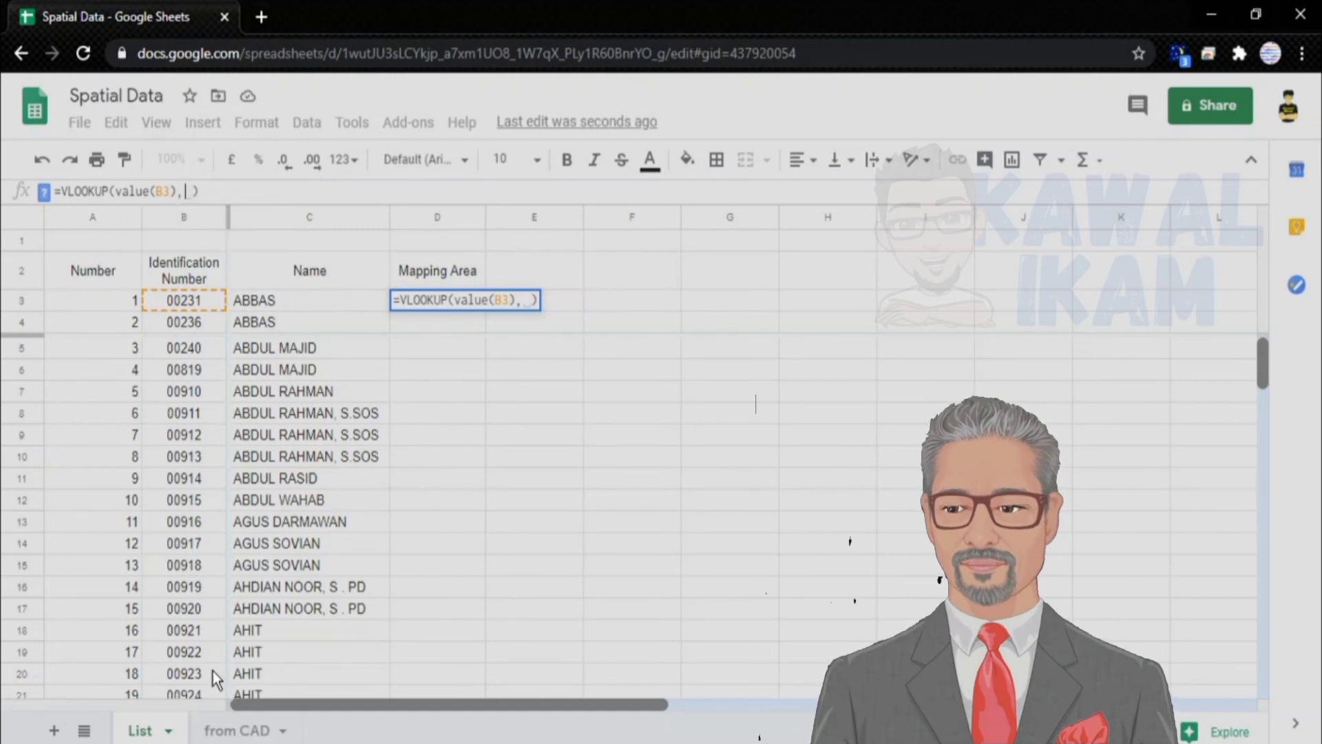
left_click(237, 731)
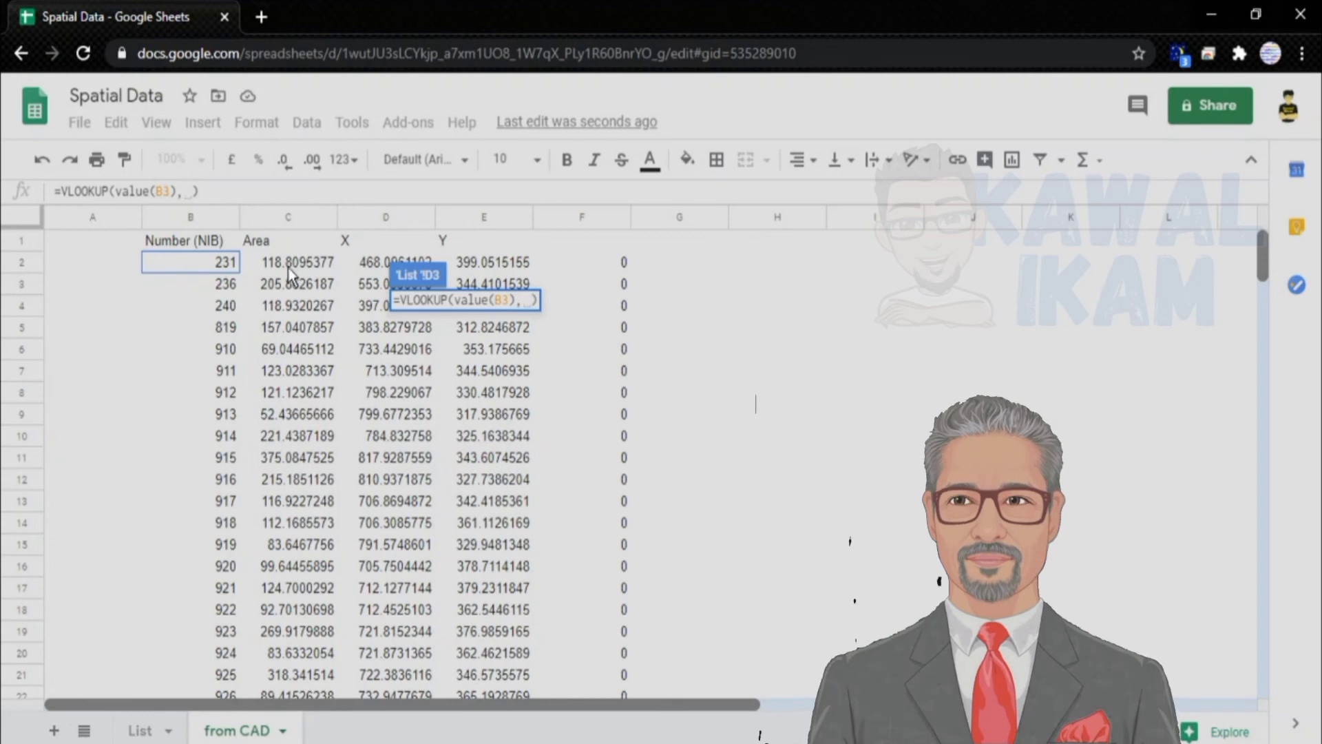
left_click(201, 217)
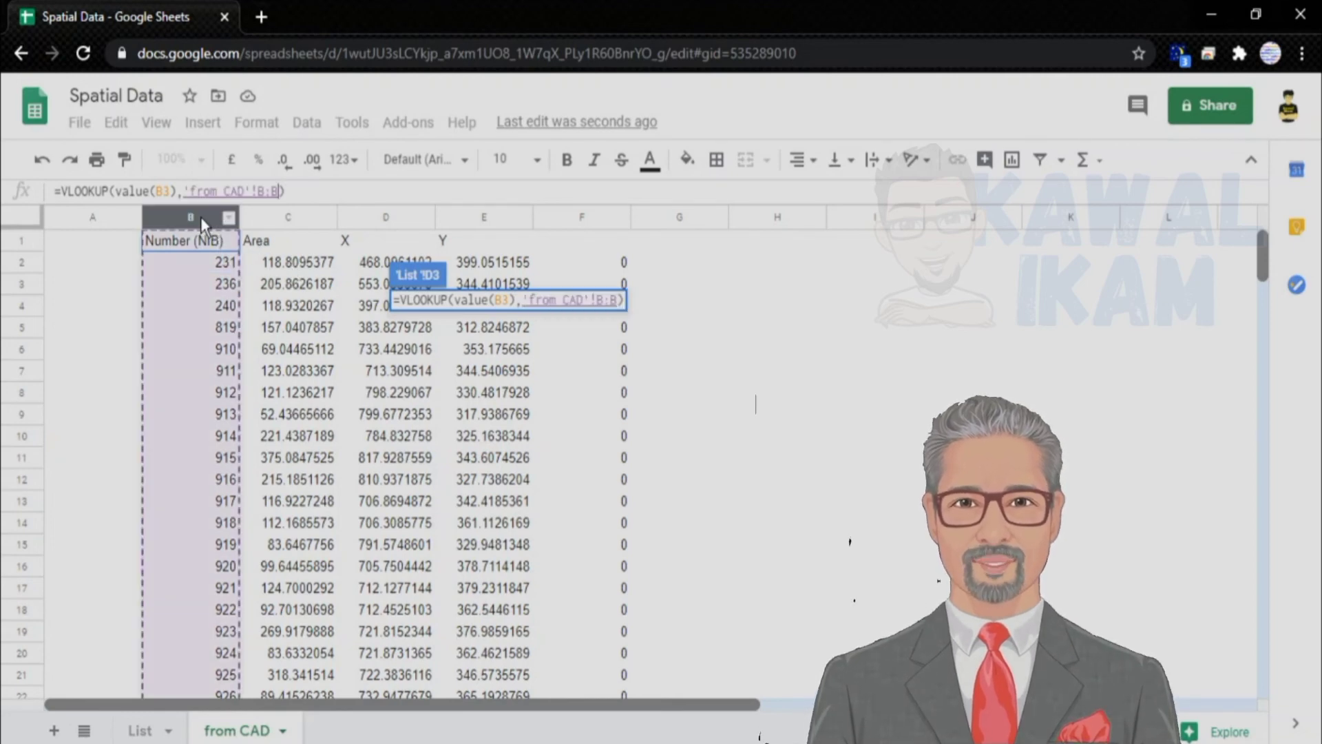
left_click_drag(201, 216, 285, 217)
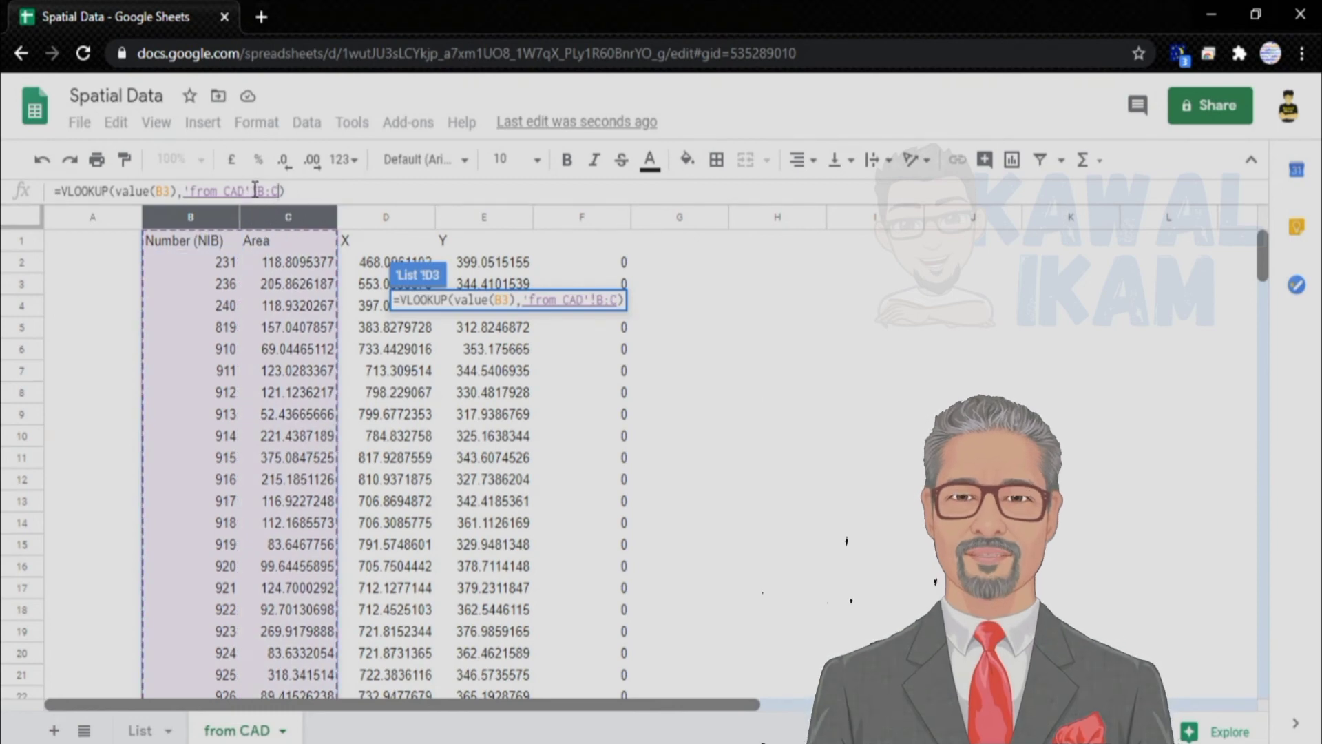
left_click_drag(256, 191, 287, 190)
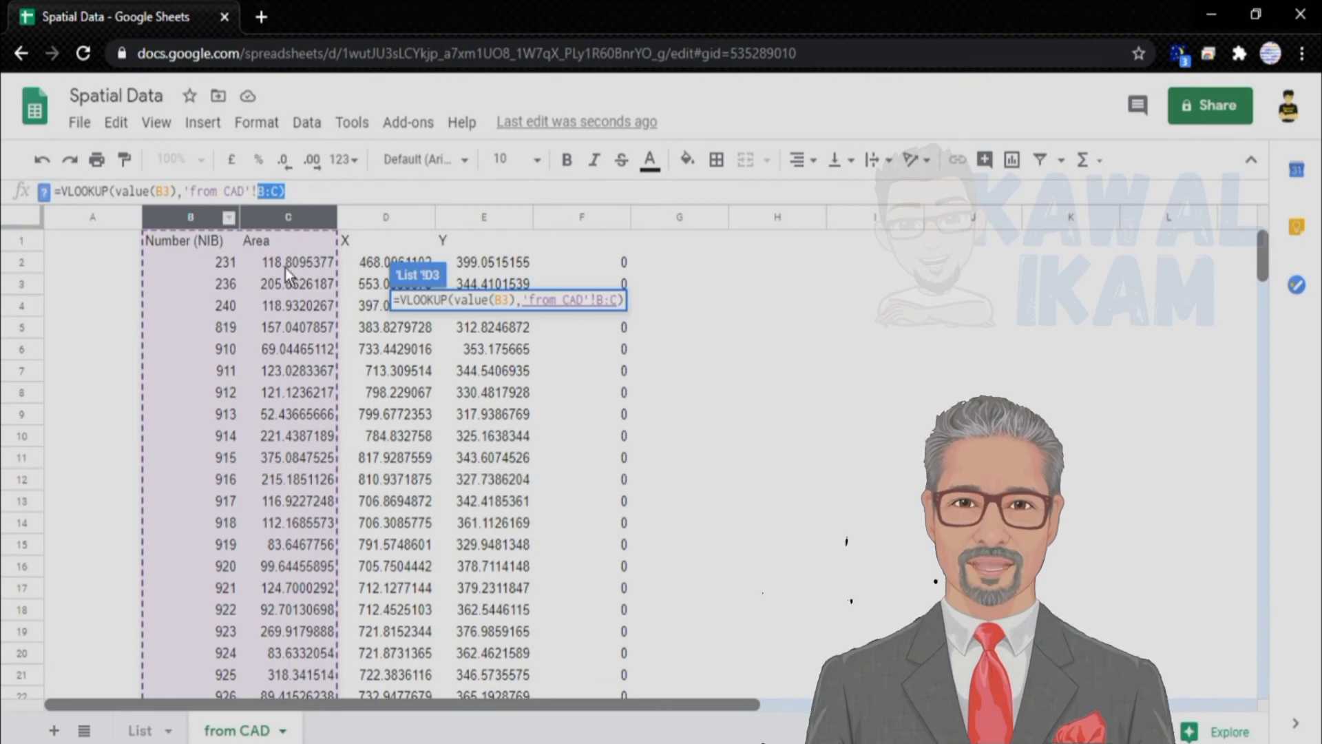
left_click(278, 191)
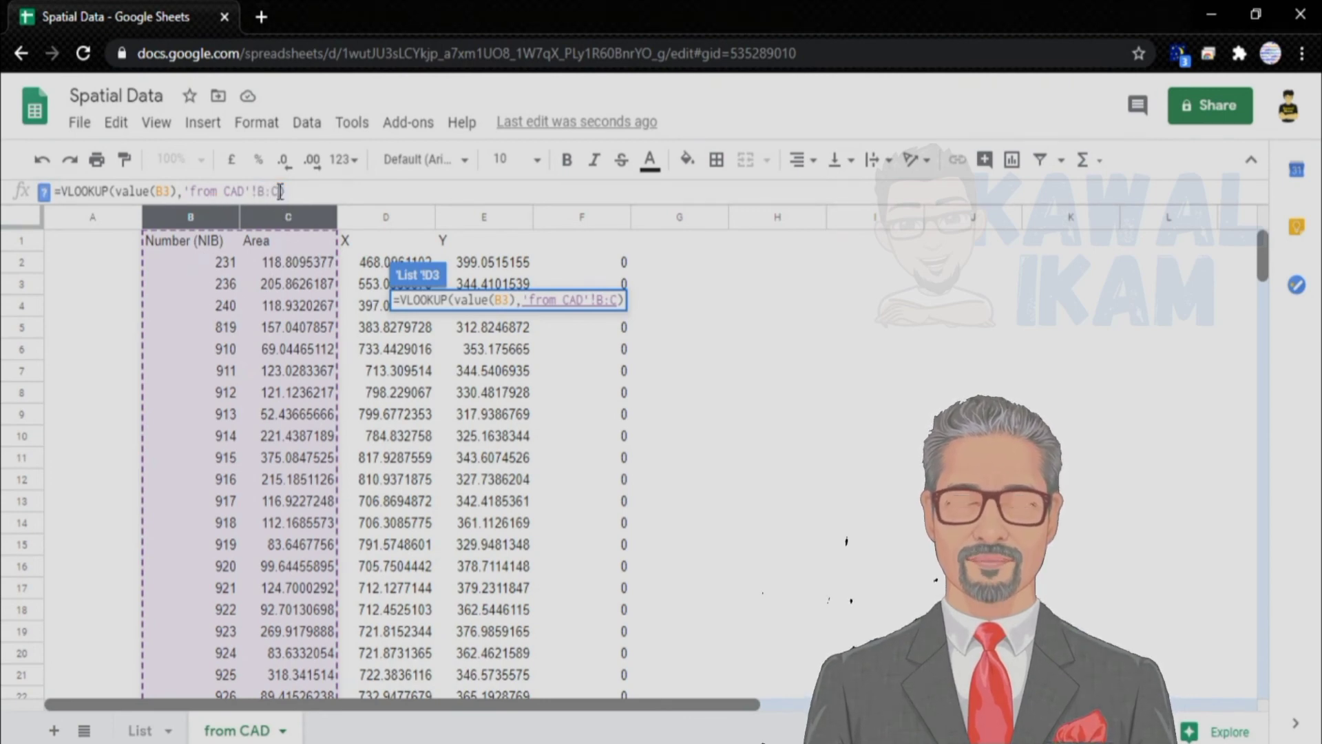
Step: Set the VLOOKUP column index to 2 so the formula takes the Area column
type(",")
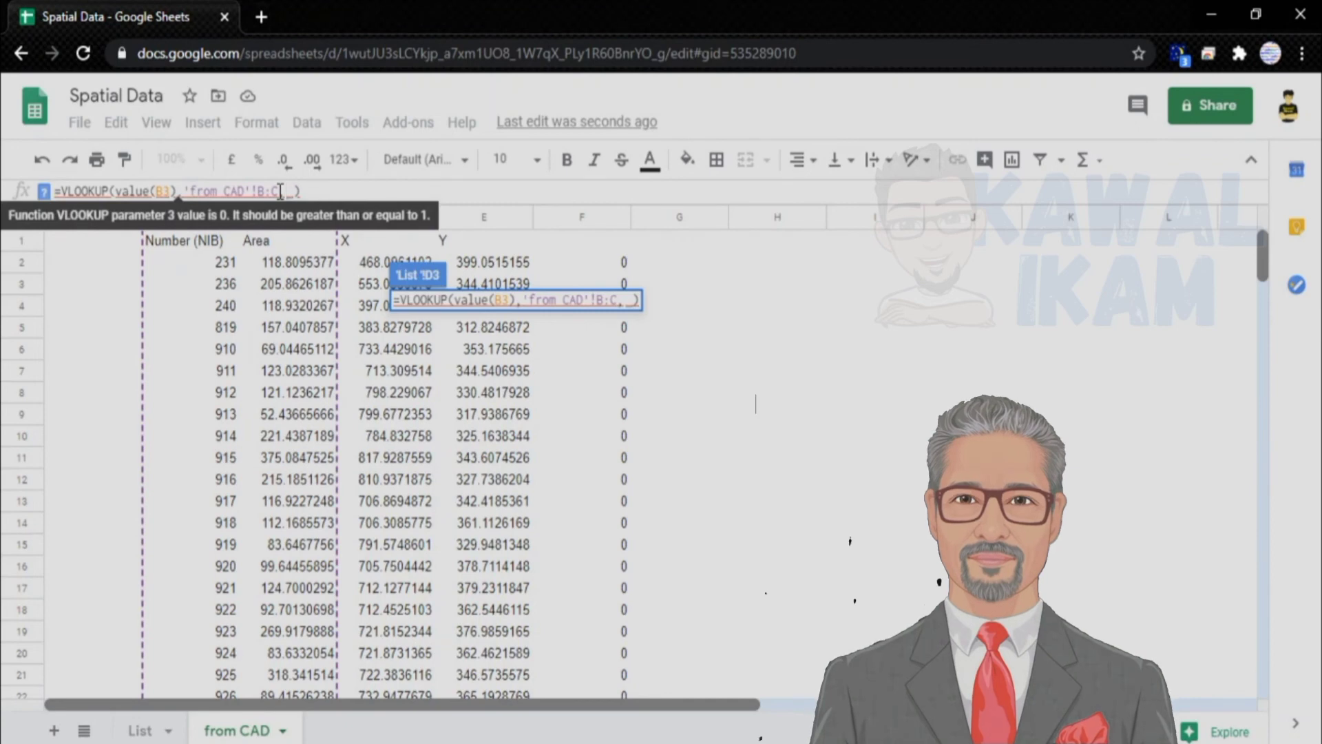
key("BackSpace")
type("2")
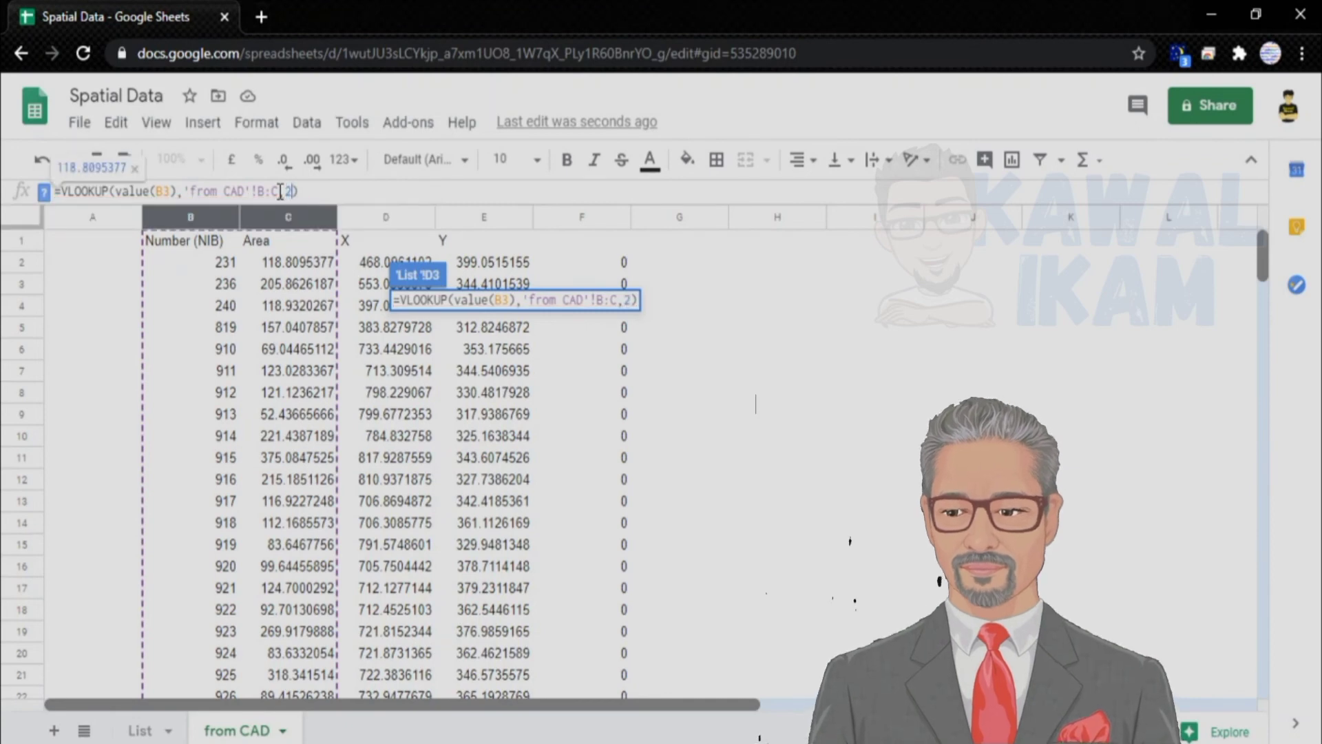
double_click(288, 191)
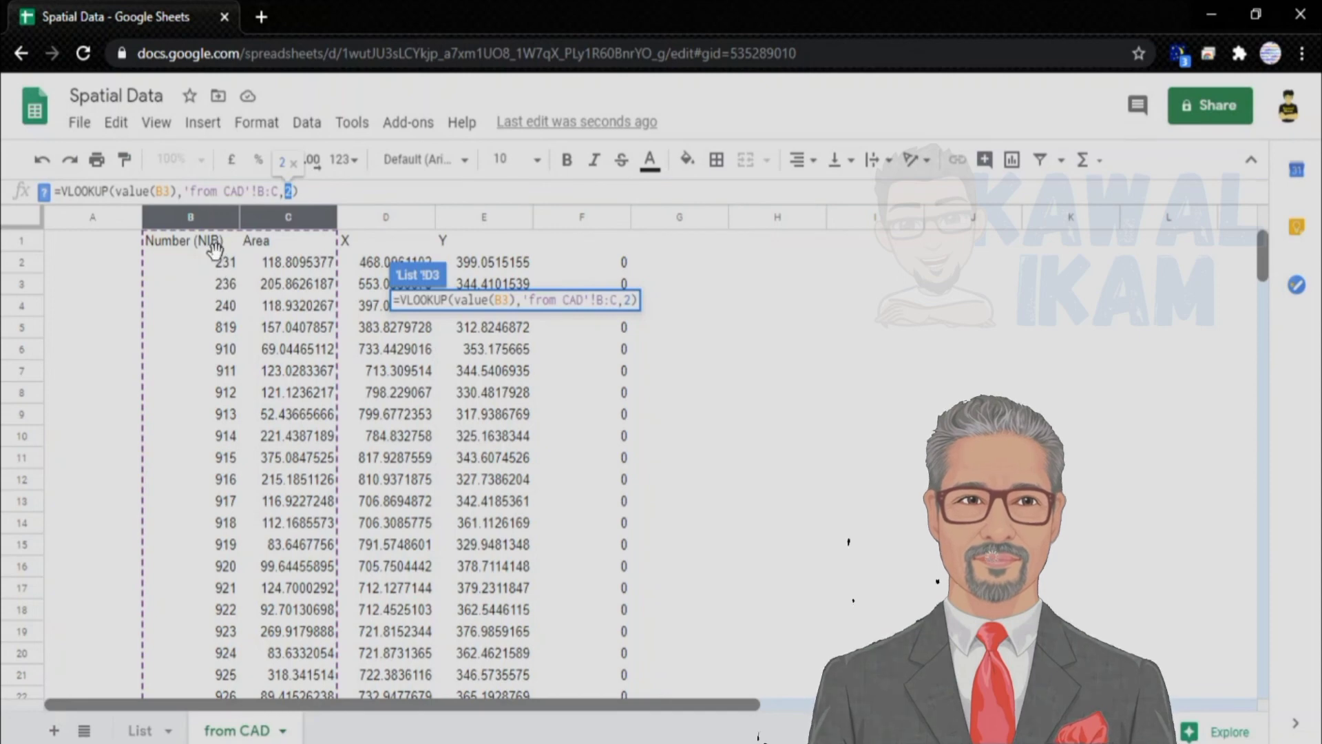
left_click(295, 196)
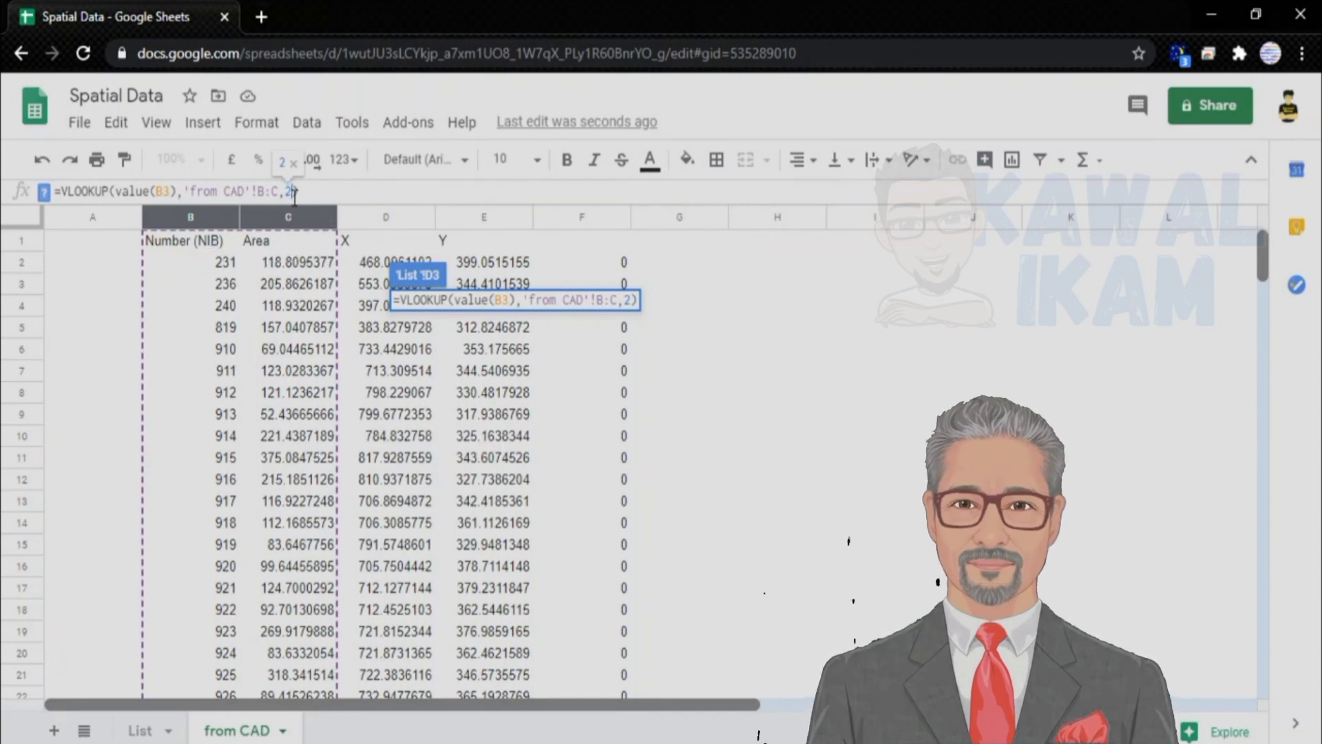
Step: Complete the VLOOKUP in D3 with 0 as its exact-match argument and fill the formula down the Mapping Area column
type(",")
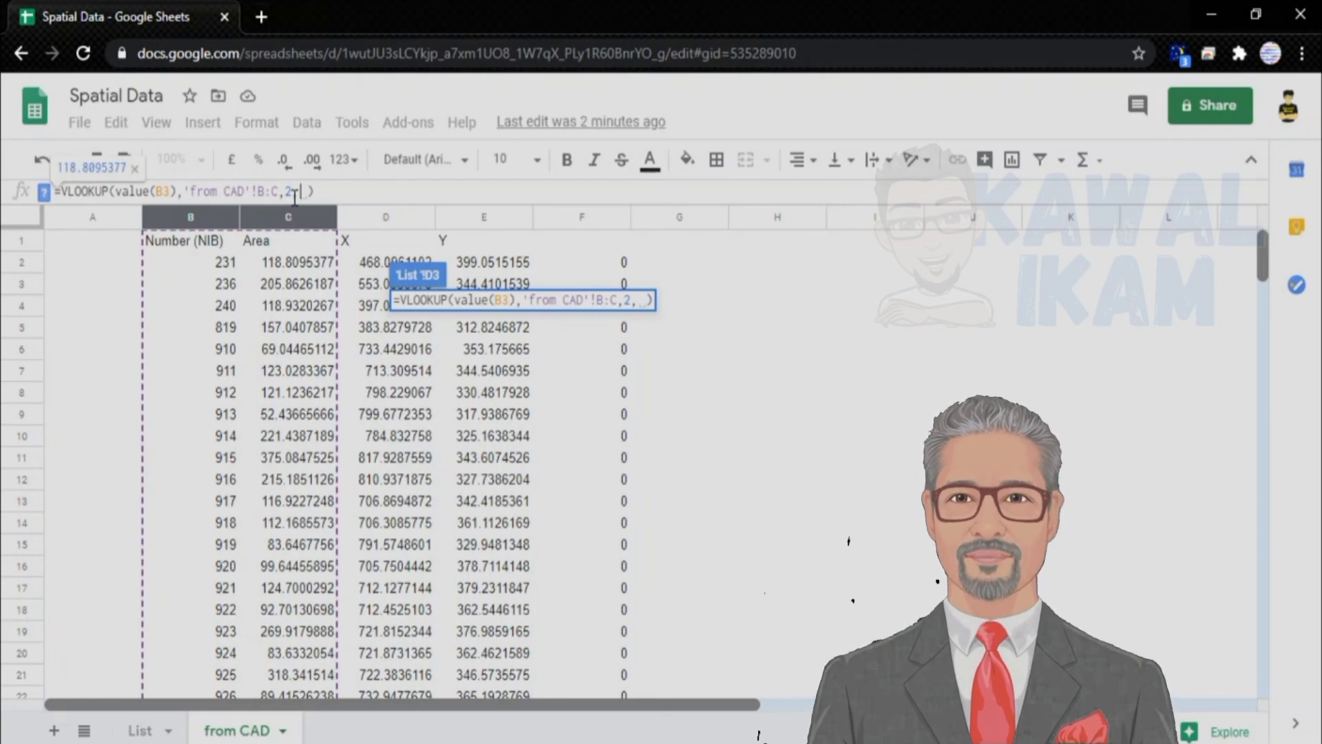
type("0")
double_click(302, 193)
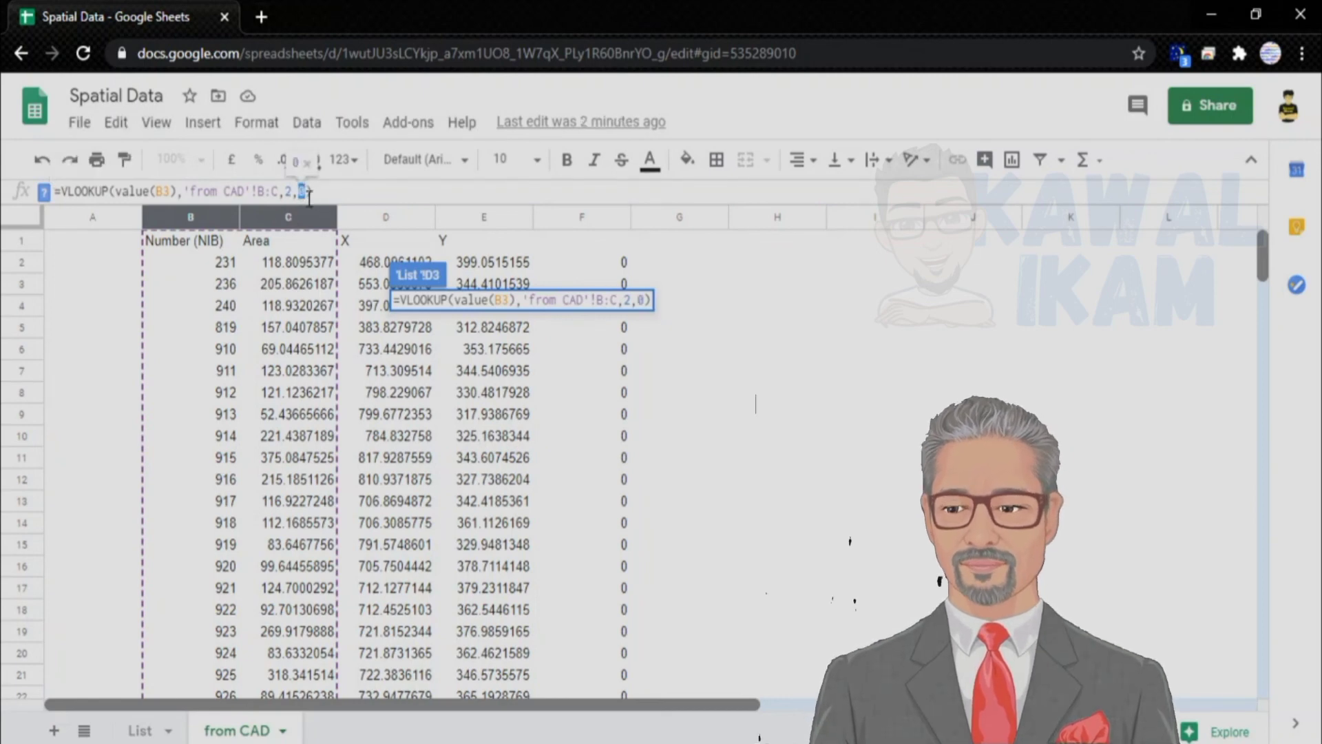
key("Return")
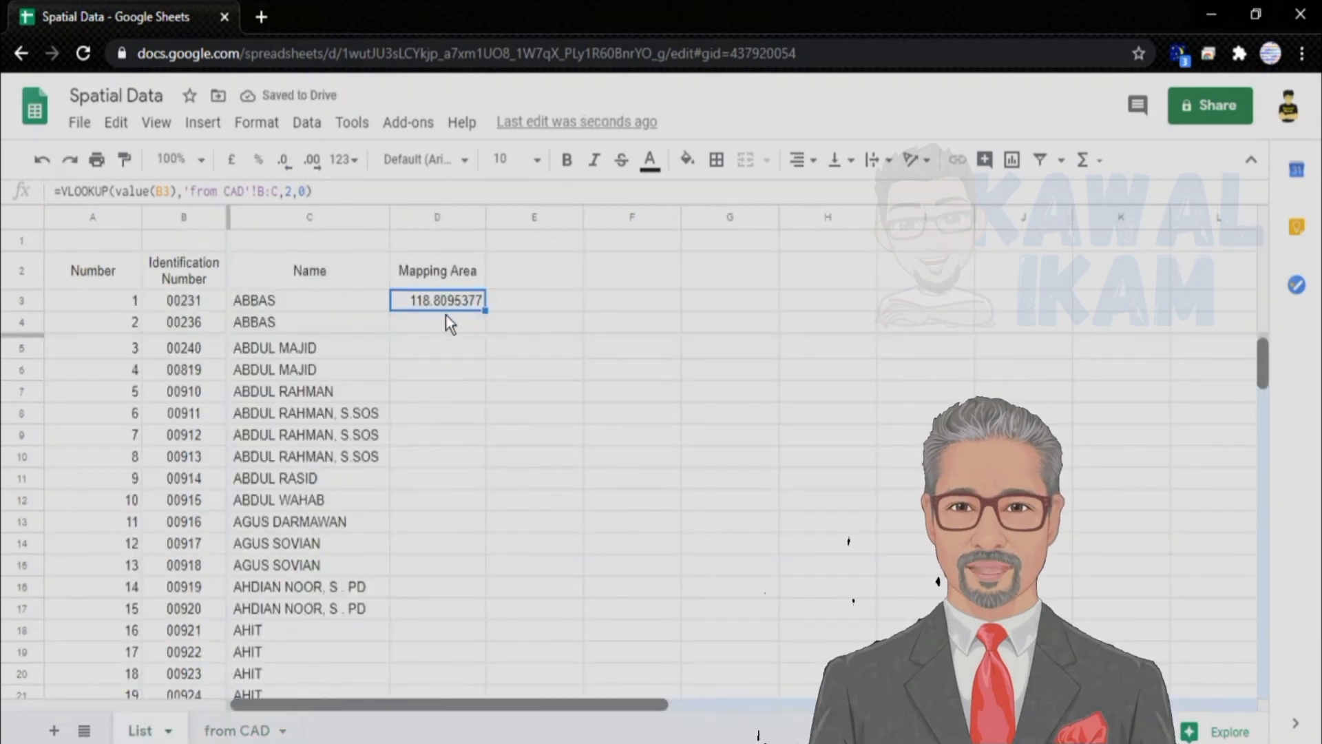
double_click(485, 308)
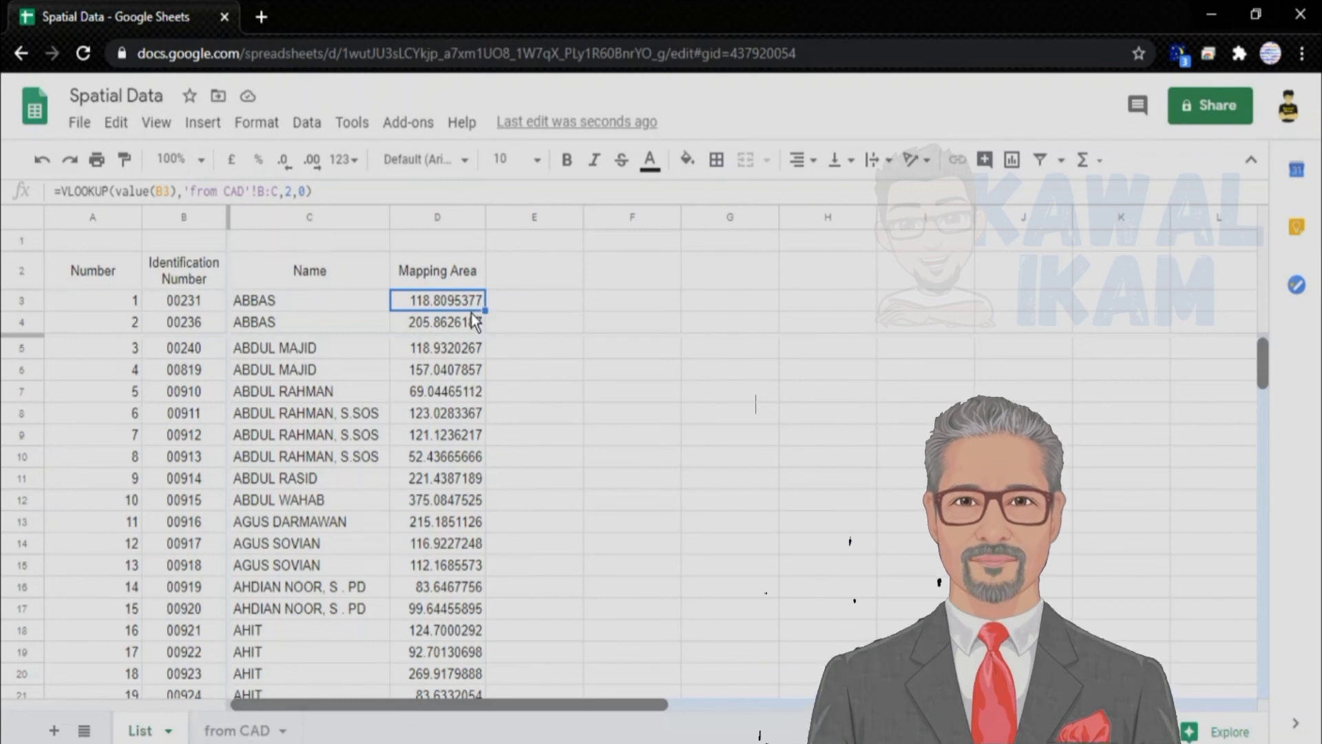
Step: Apply the custom number format 0.00 to all Mapping Area values from D3 down to the last listed row
key("ctrl+shift+Down")
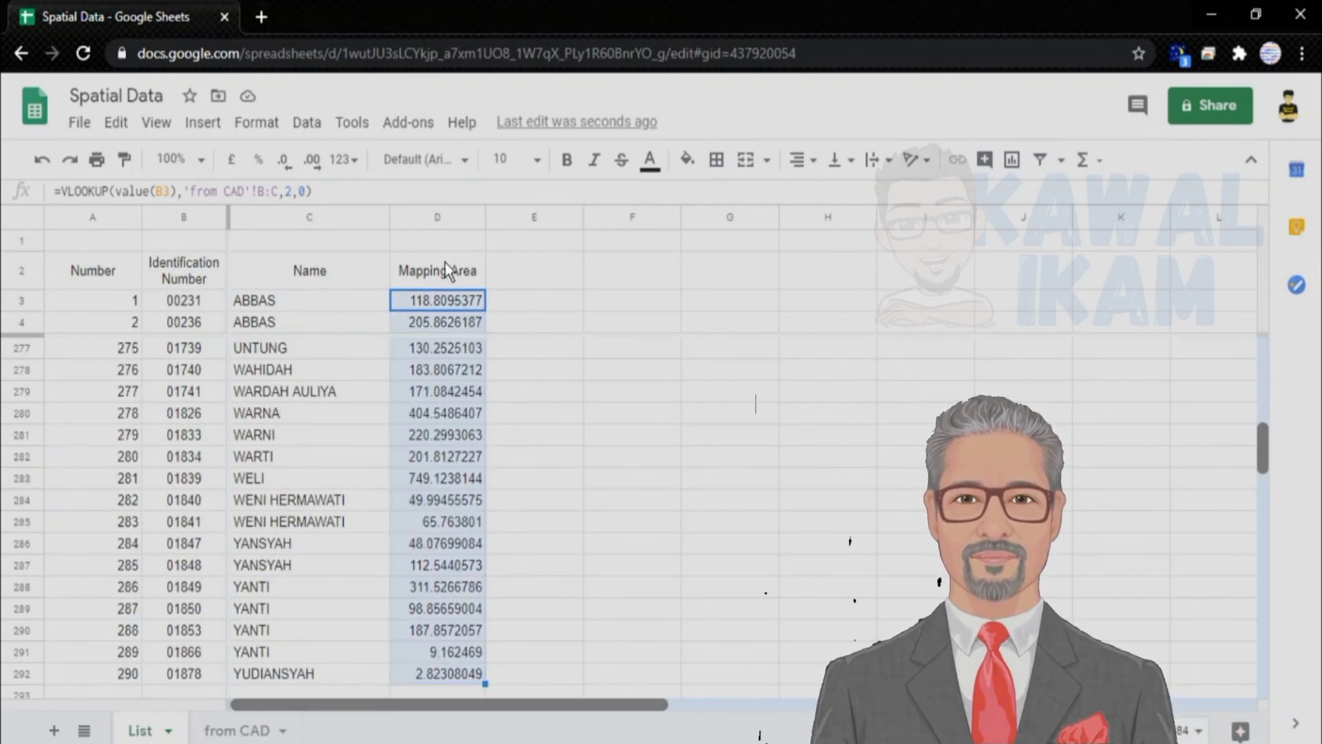
left_click(269, 123)
mouse_move(269, 218)
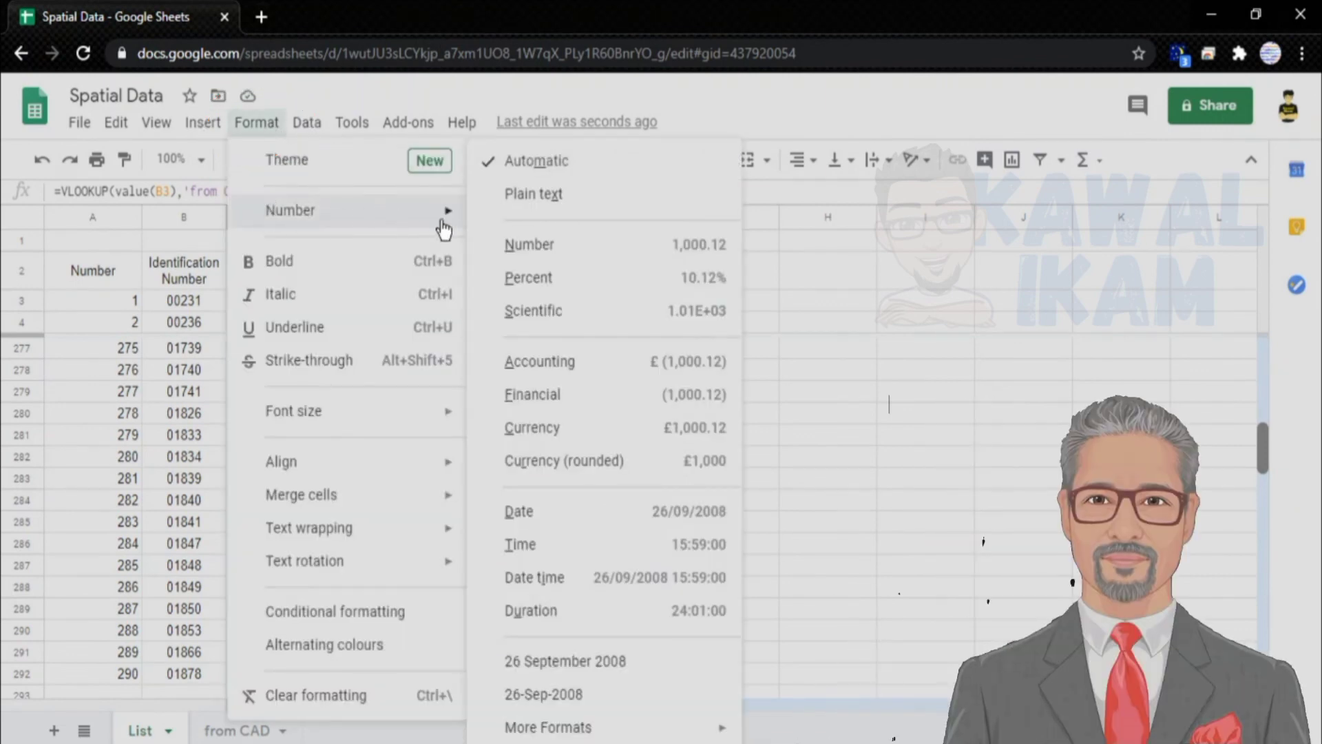
mouse_move(579, 731)
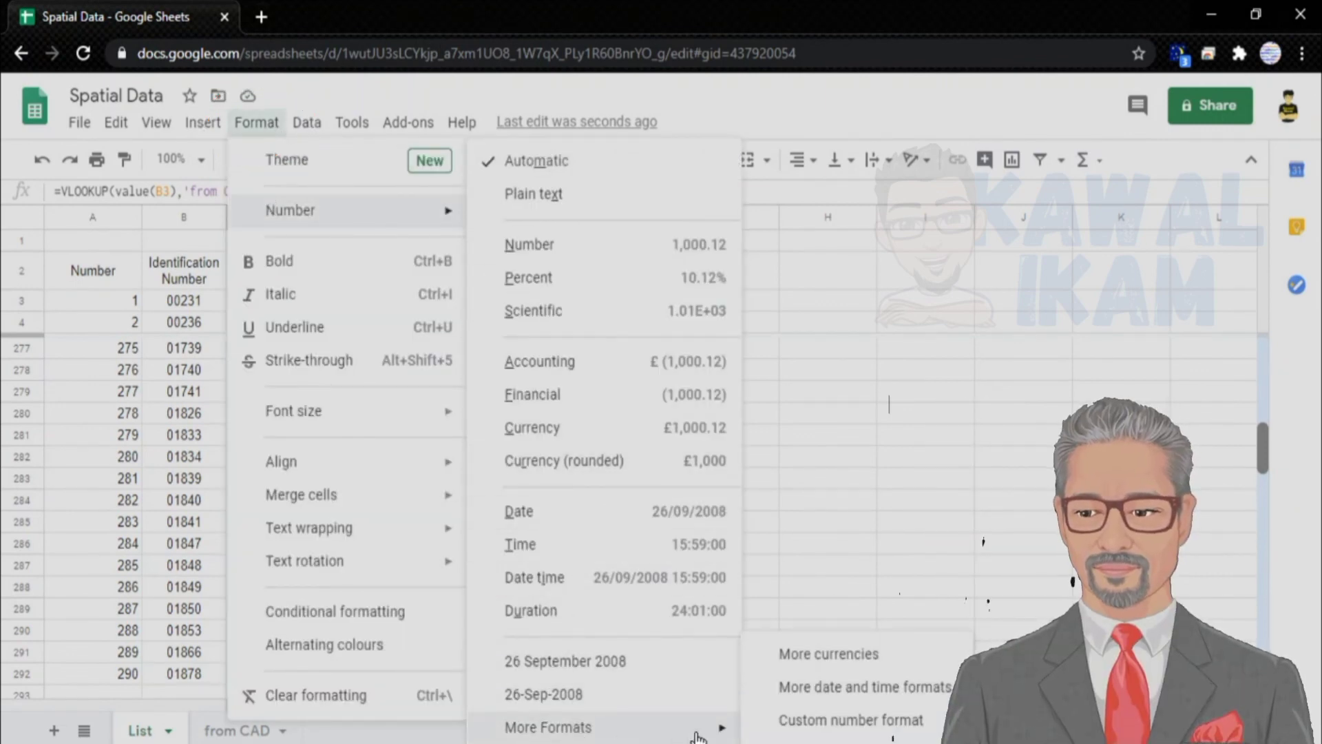
left_click(851, 719)
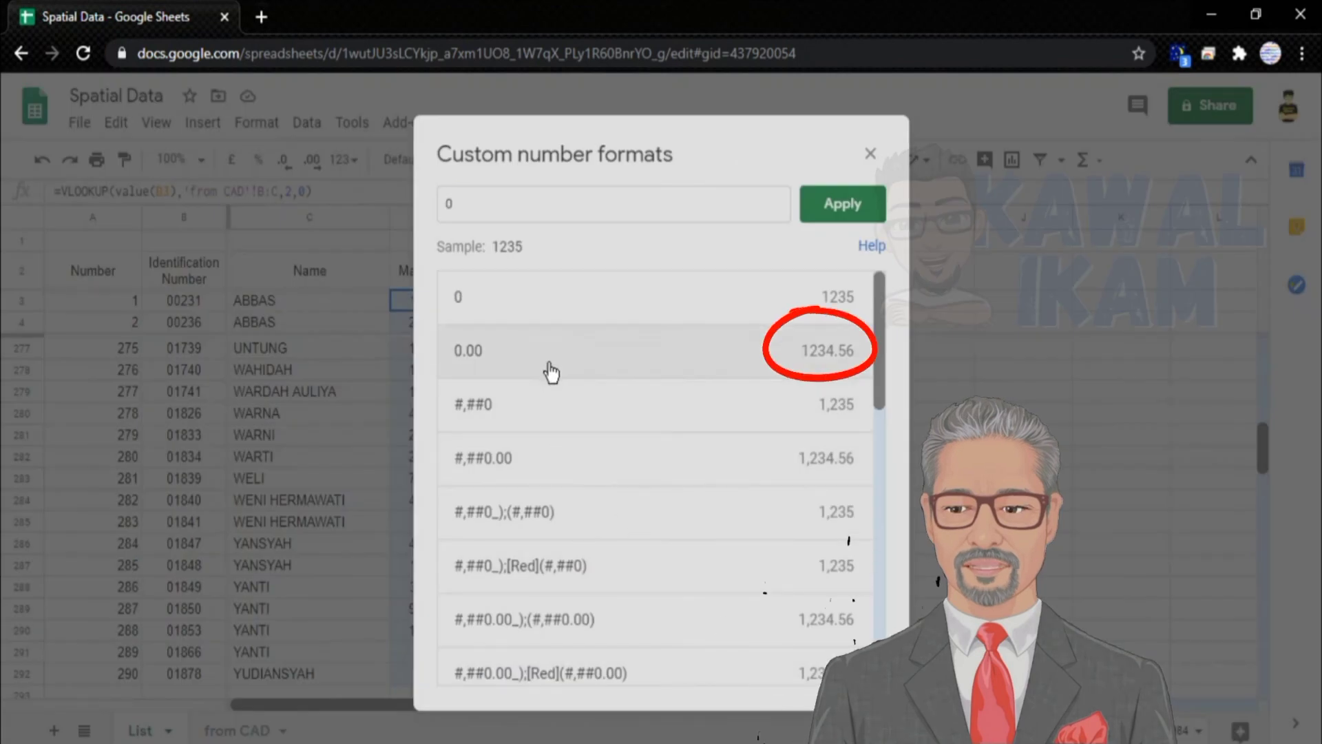
left_click(585, 354)
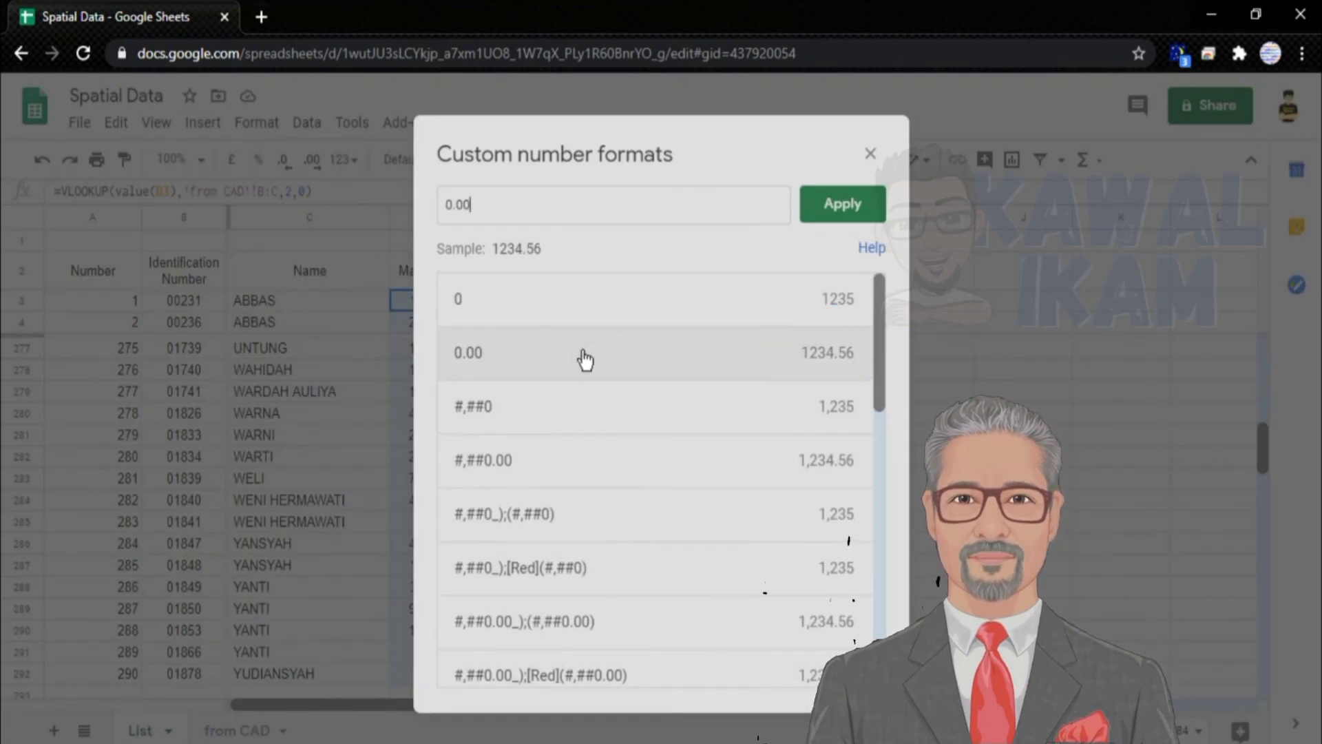
left_click(826, 211)
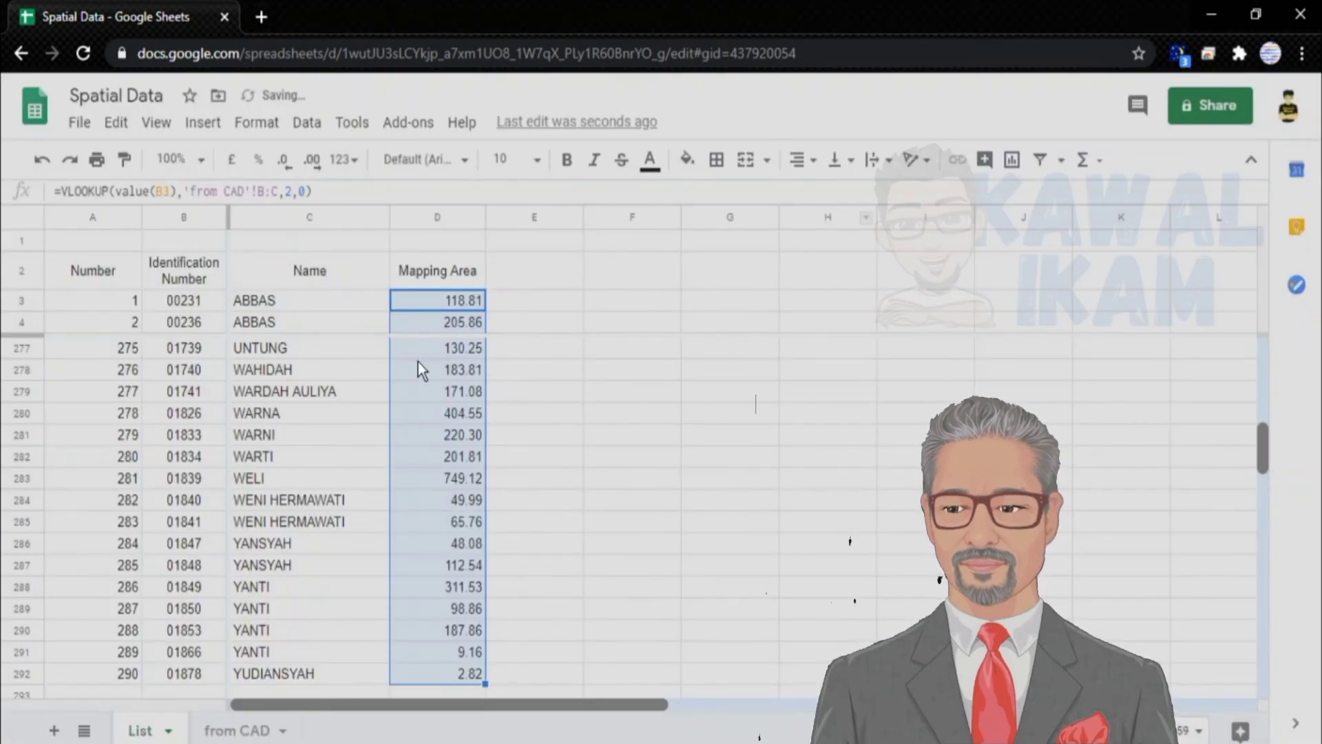
Step: Start a sum formula in cell D293, directly below the last Mapping Area value
scroll(419, 361, "down", 8)
scroll(427, 377, "up", 3)
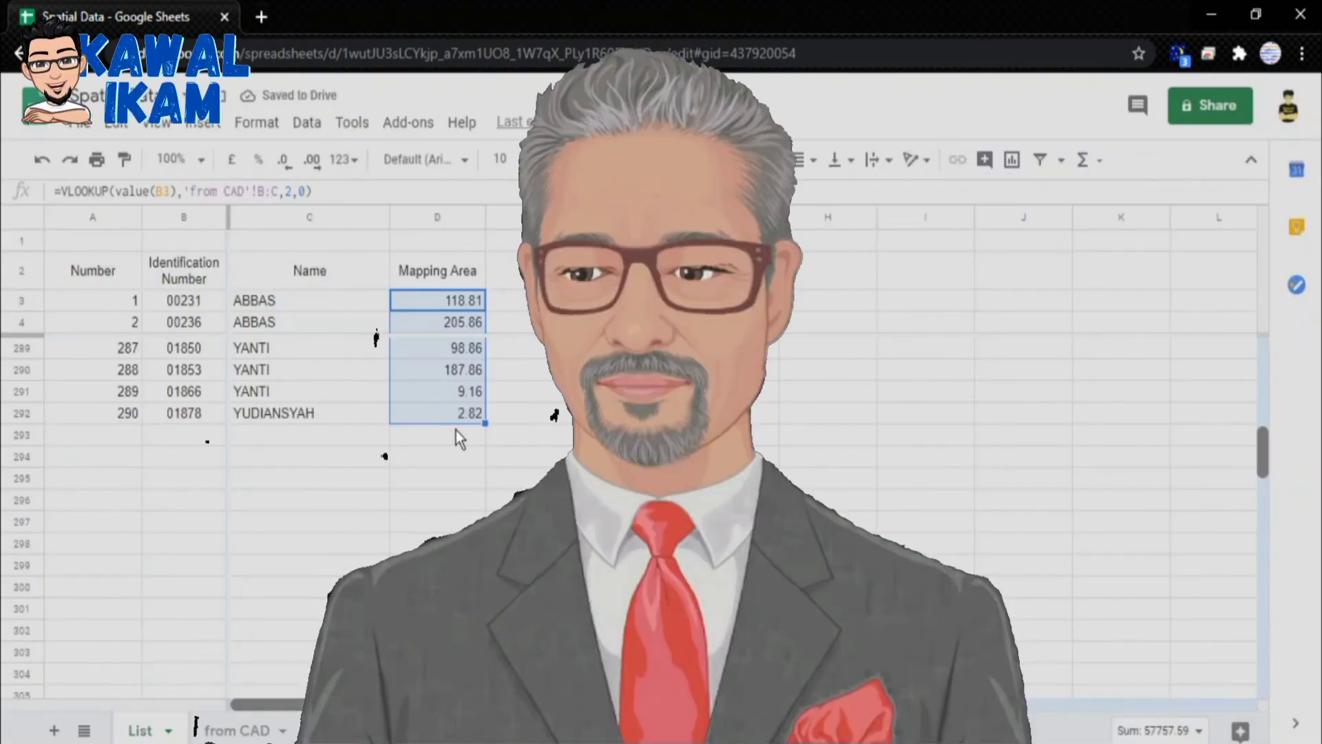
left_click(459, 432)
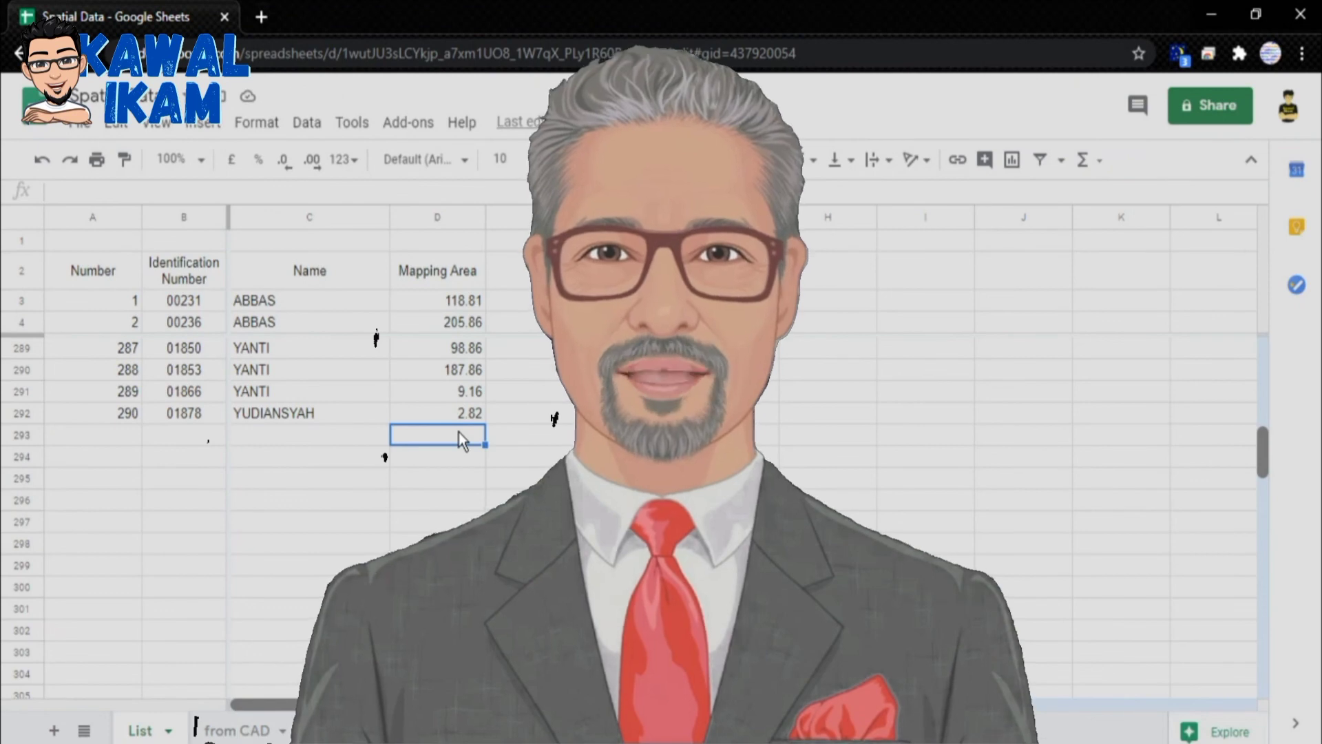
type("=sum")
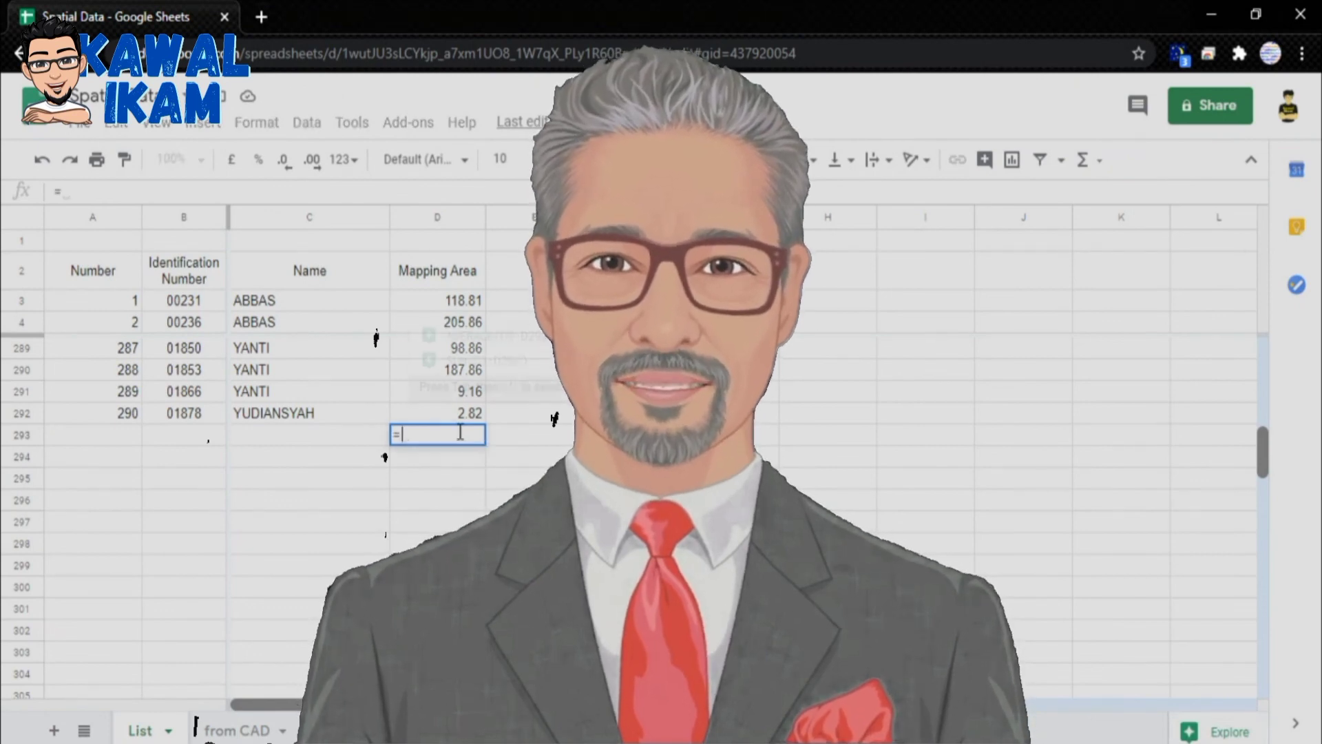